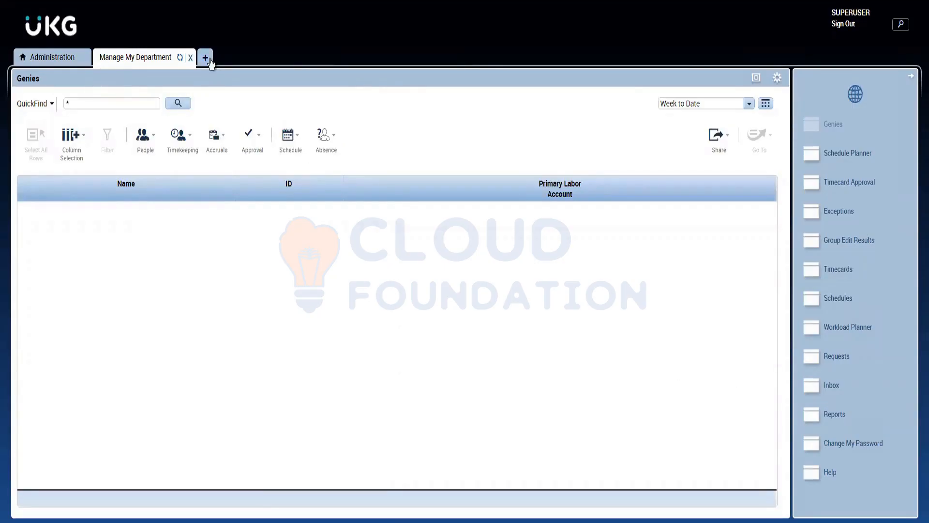
left_click(208, 58)
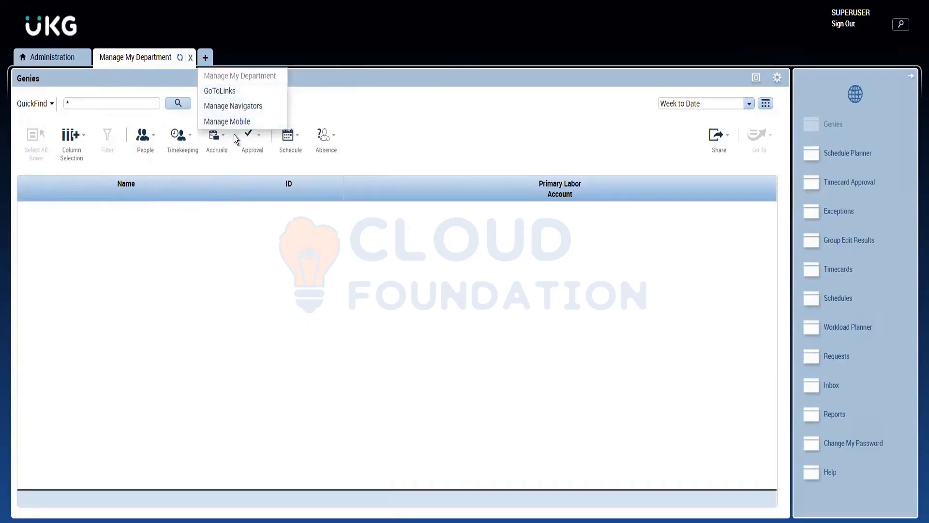
left_click(428, 103)
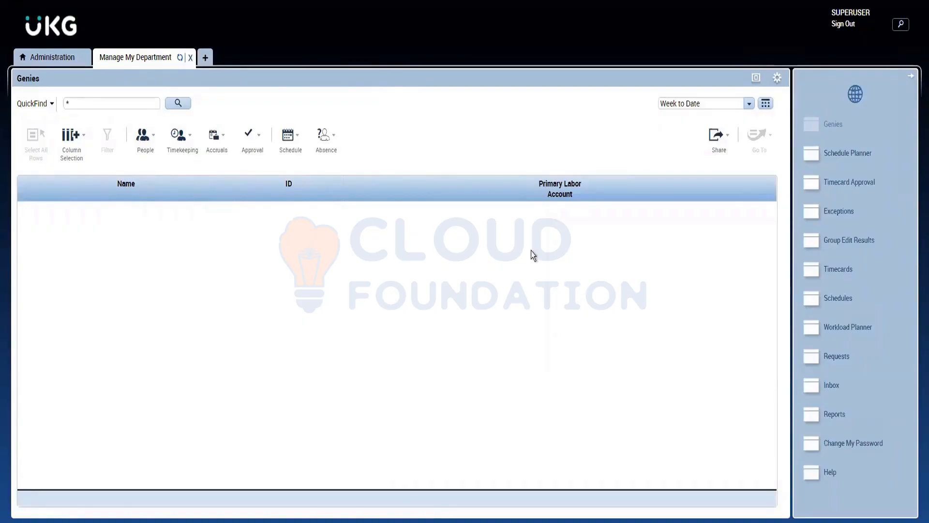
left_click(205, 58)
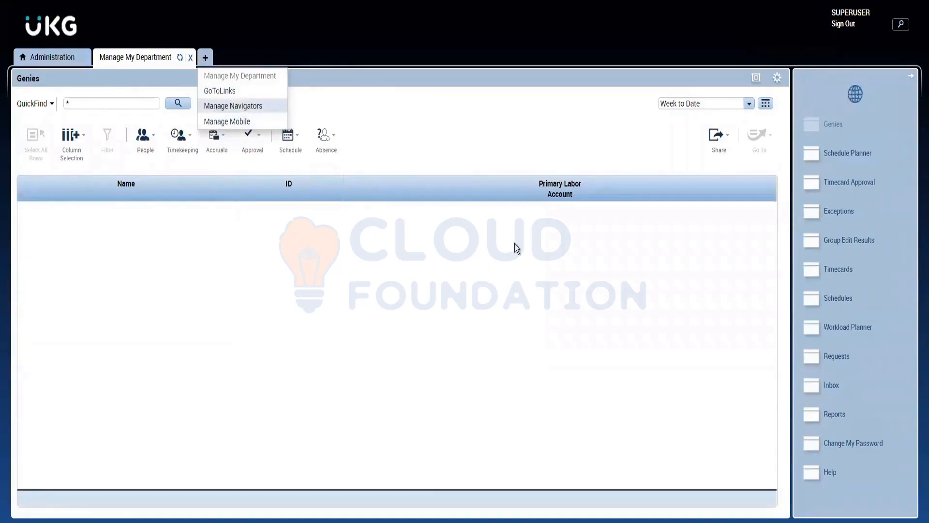
Open the Reports widget and look over the reports in the Accruals category, leaving the category collapsed.
left_click(822, 419)
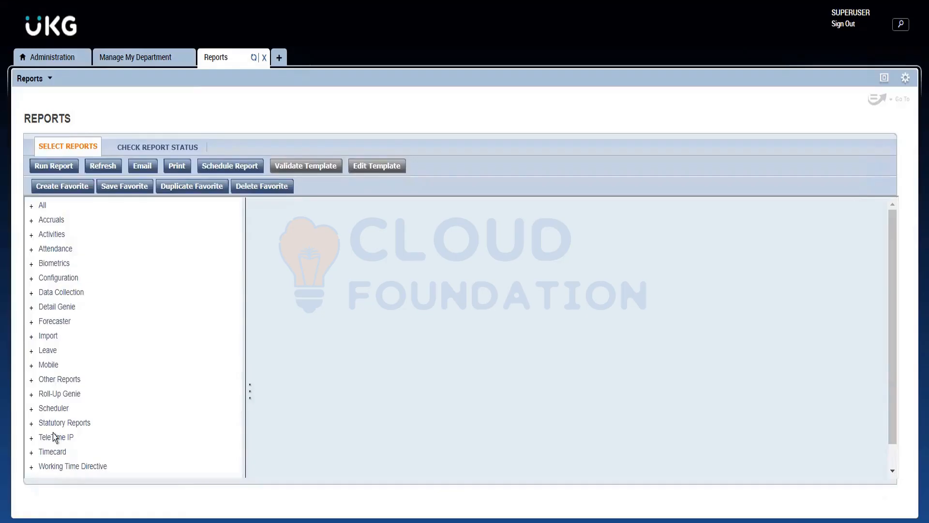
left_click(32, 220)
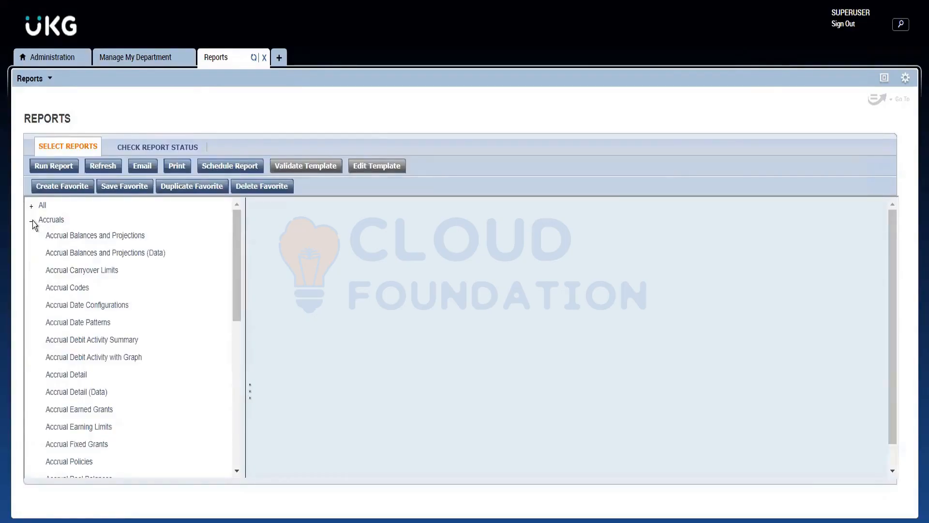
left_click(32, 221)
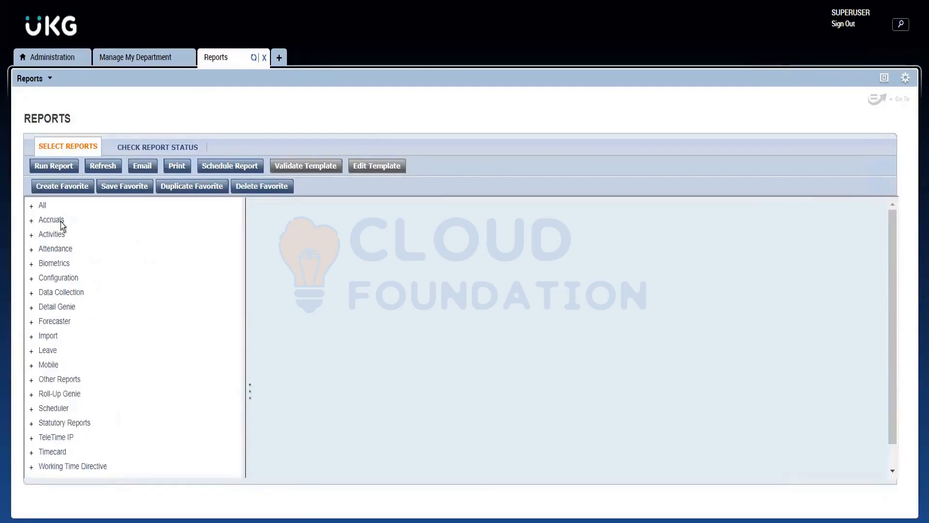
left_click(31, 219)
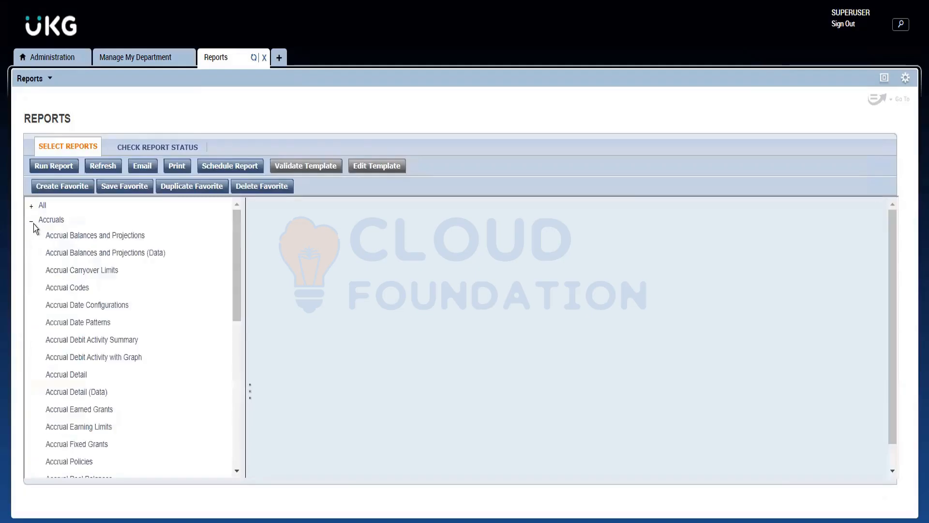
left_click(31, 222)
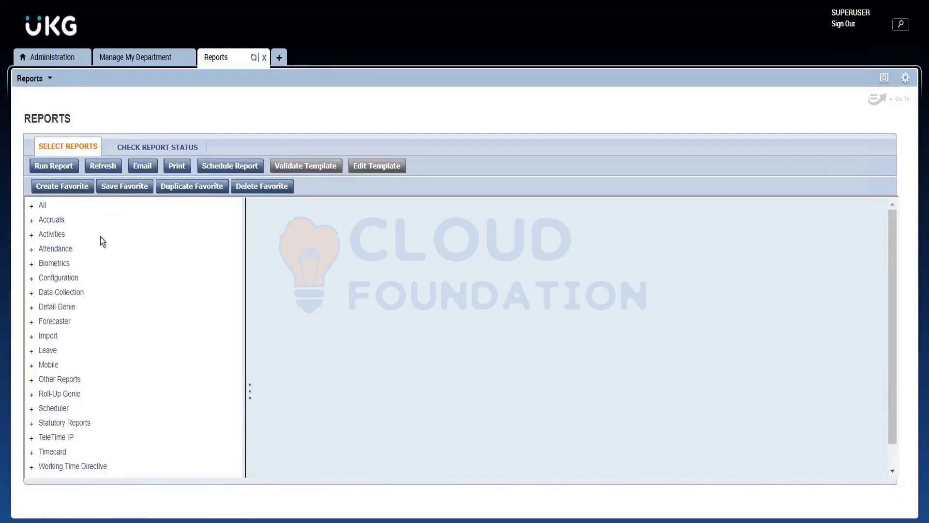
Expand the All category and look through the complete list of available reports.
left_click(42, 206)
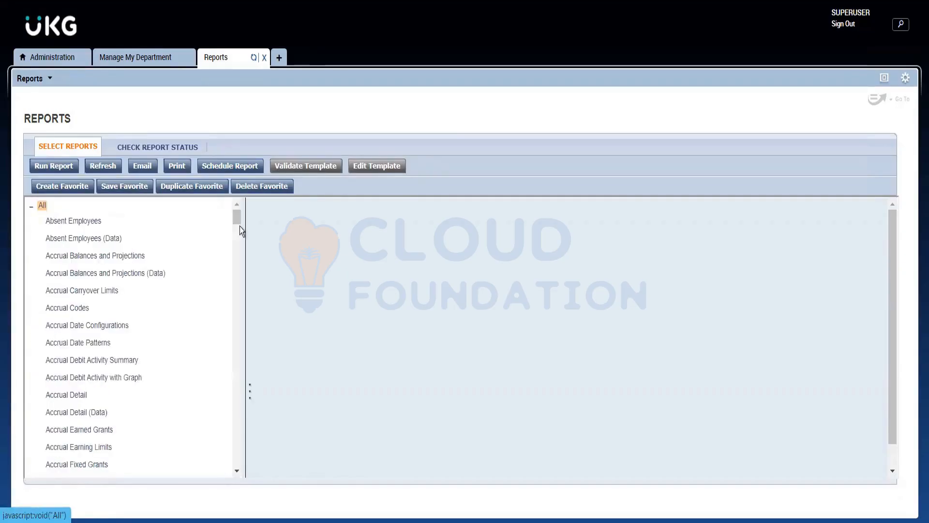
scroll(235, 229, "down", 1)
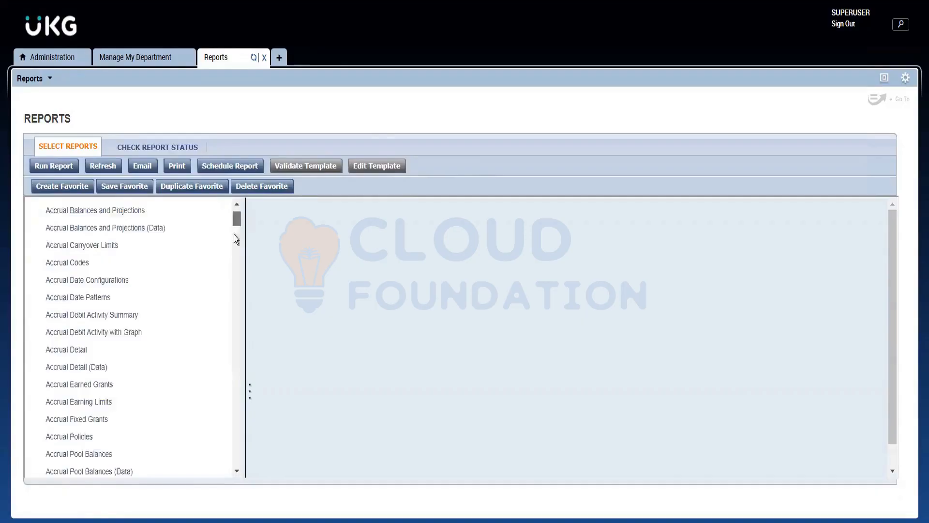
scroll(234, 234, "down", 20)
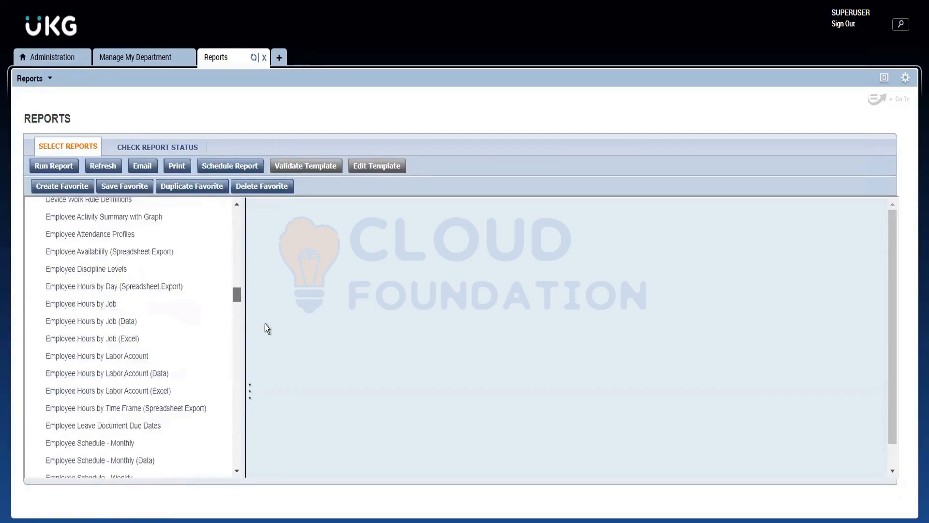
scroll(265, 329, "down", 20)
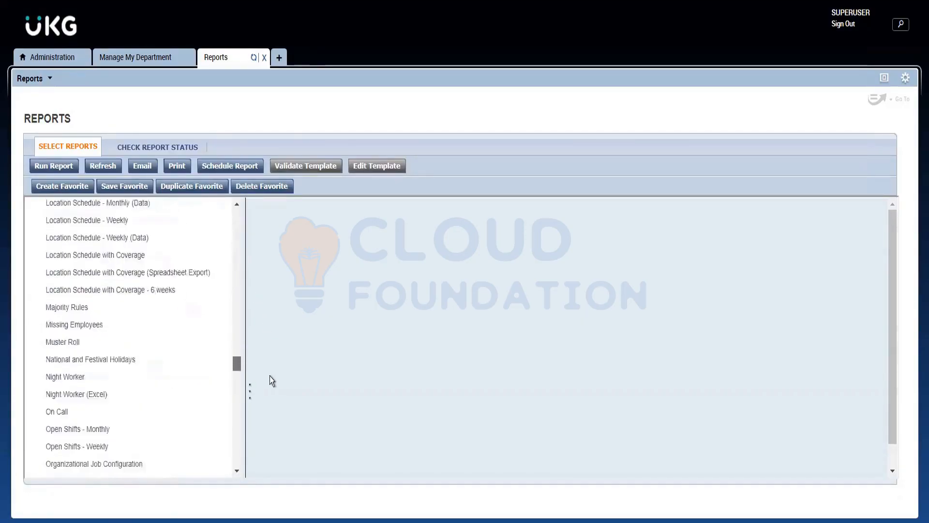
scroll(270, 380, "down", 20)
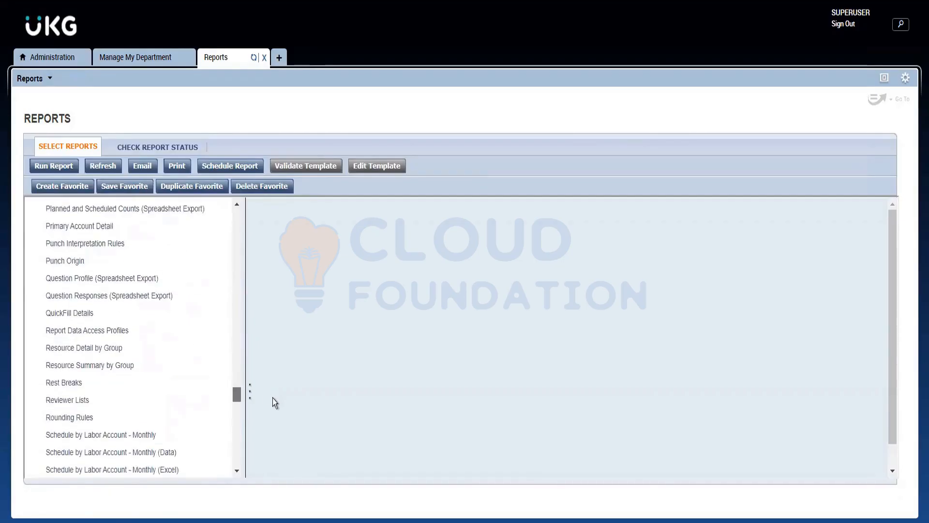
scroll(272, 398, "down", 20)
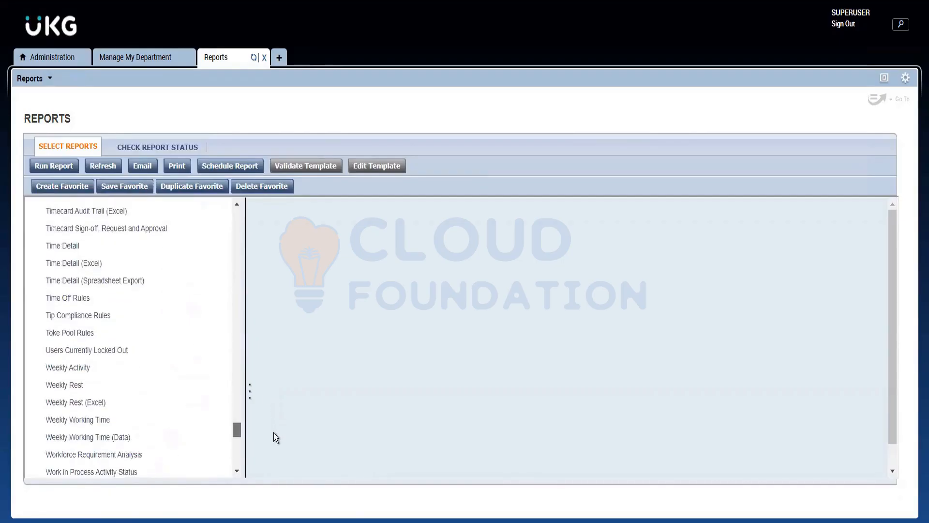
scroll(274, 435, "down", 10)
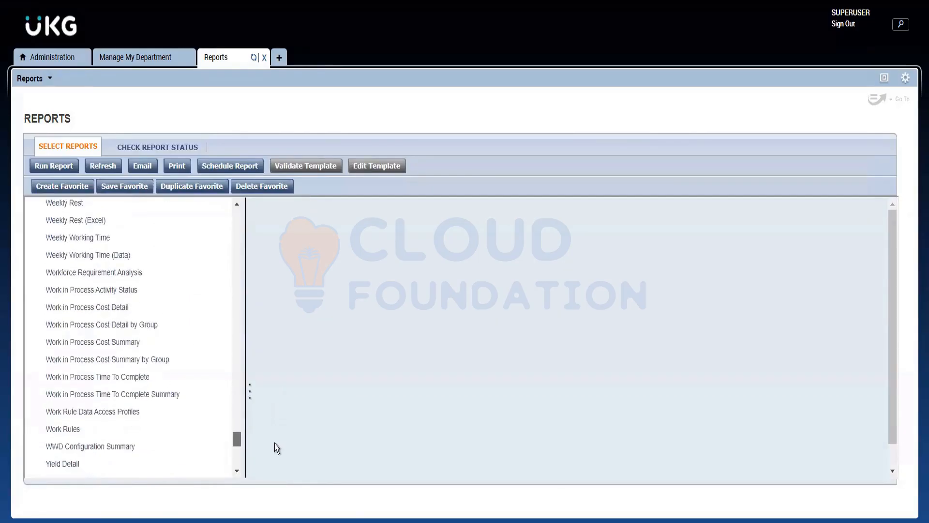
scroll(274, 444, "down", 6)
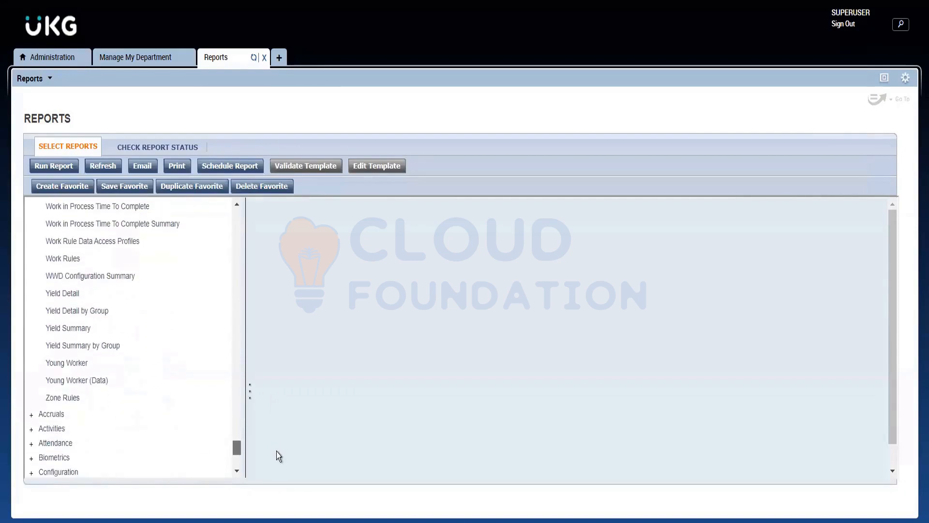
scroll(263, 394, "up", 20)
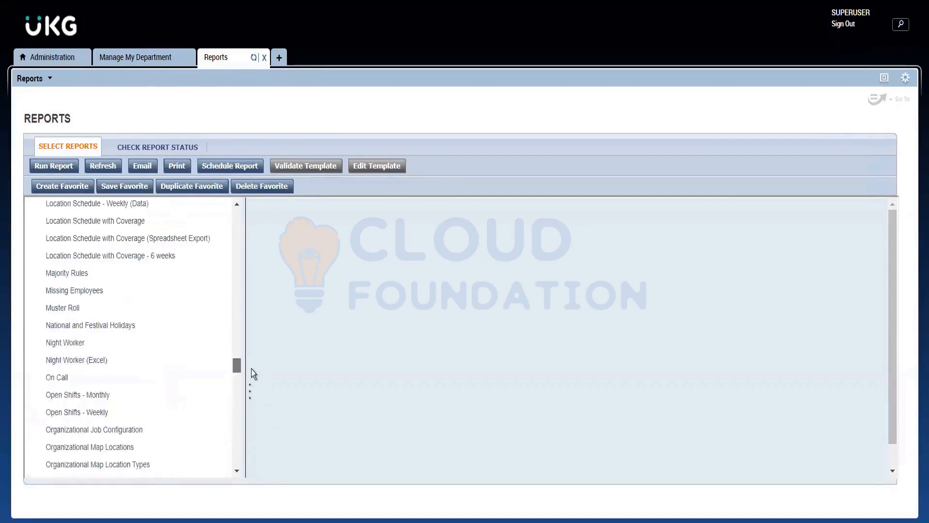
scroll(233, 290, "up", 15)
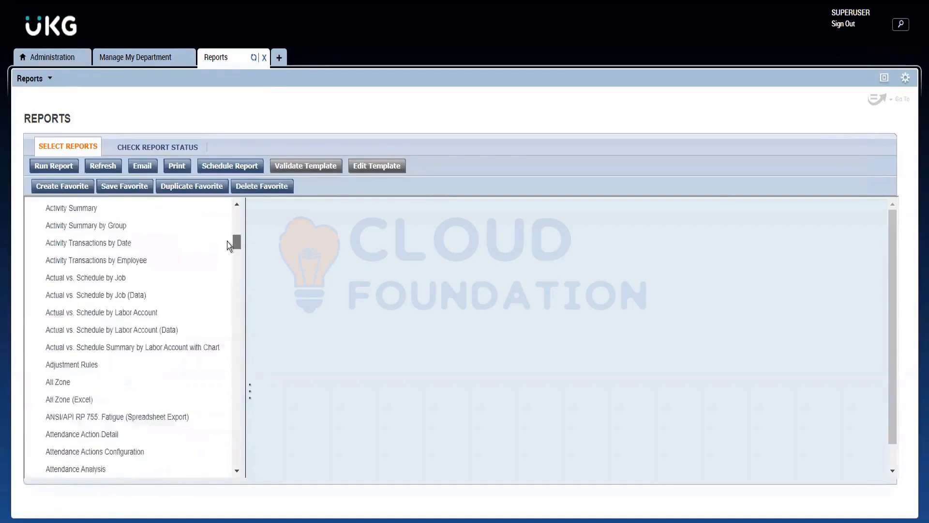
scroll(230, 236, "up", 7)
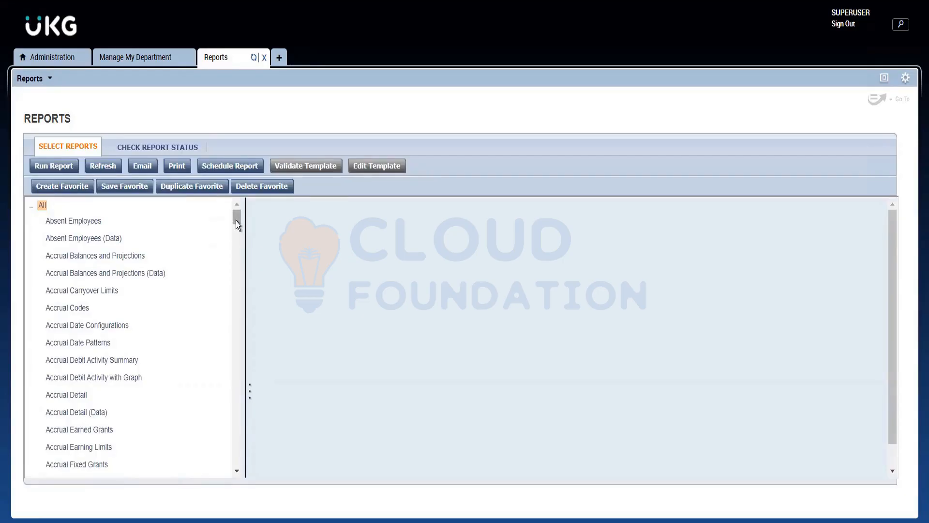
Select the Employee Transactions and Totals (Excel) report from the All category to show its settings.
left_click_drag(236, 220, 242, 280)
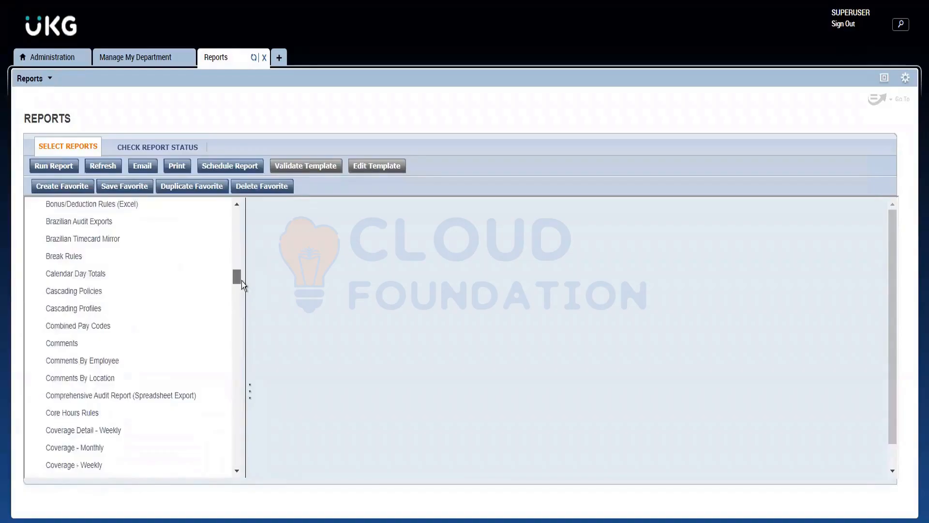
left_click_drag(242, 281, 246, 311)
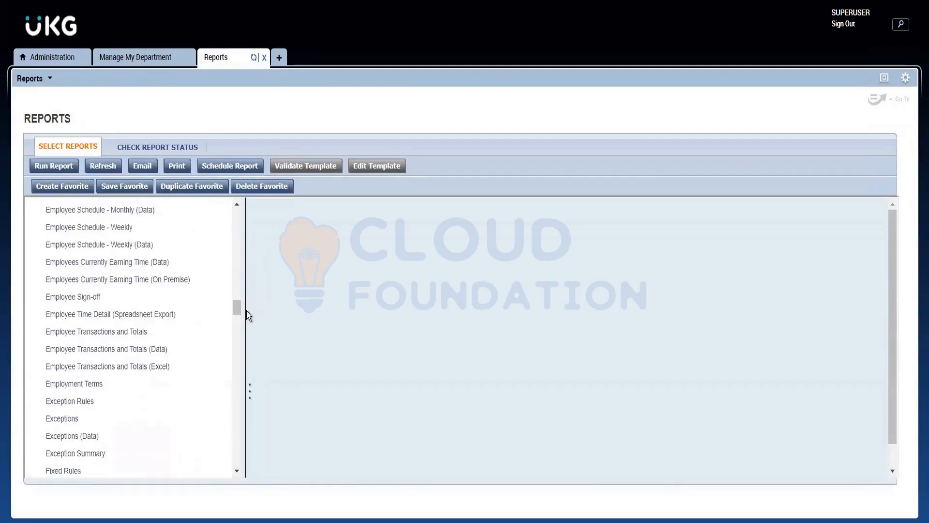
left_click(106, 367)
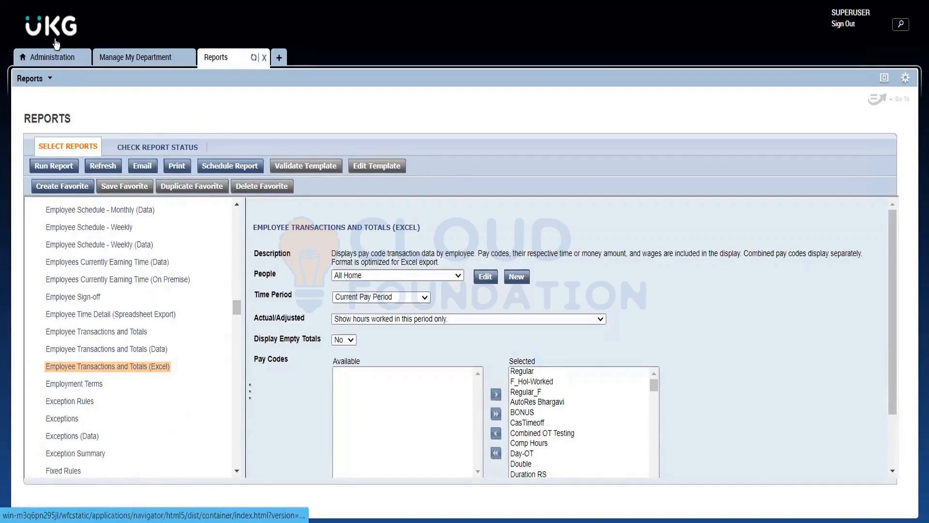
Run the QuickFind search for * in the Manage My Department workspace and select all employee rows.
left_click(111, 58)
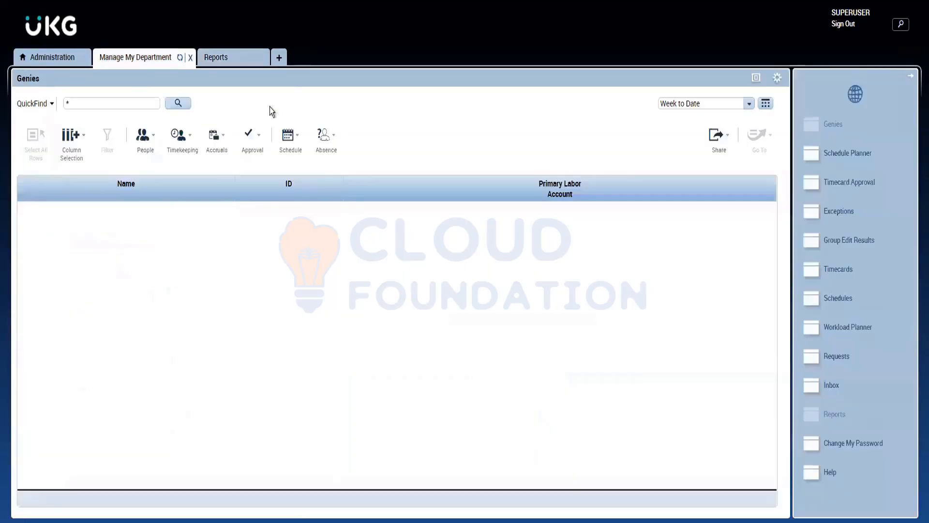
left_click(185, 105)
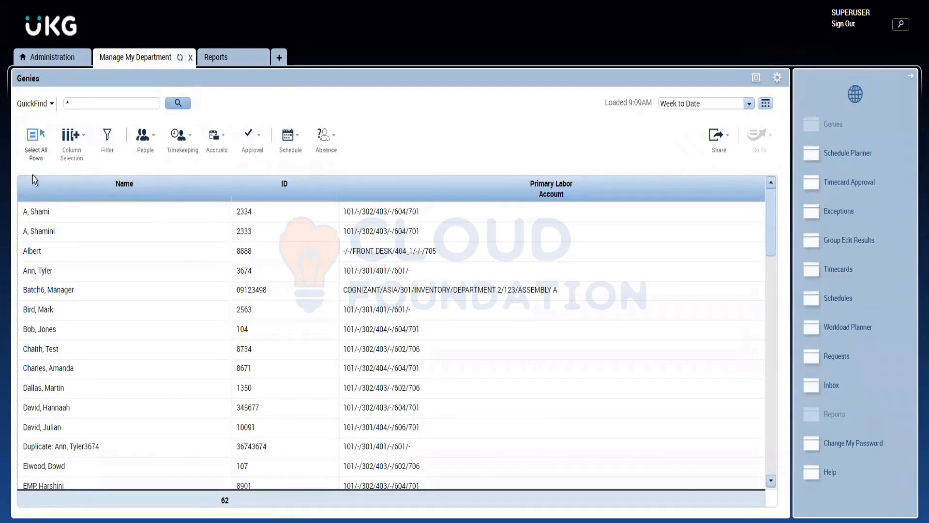
left_click(31, 144)
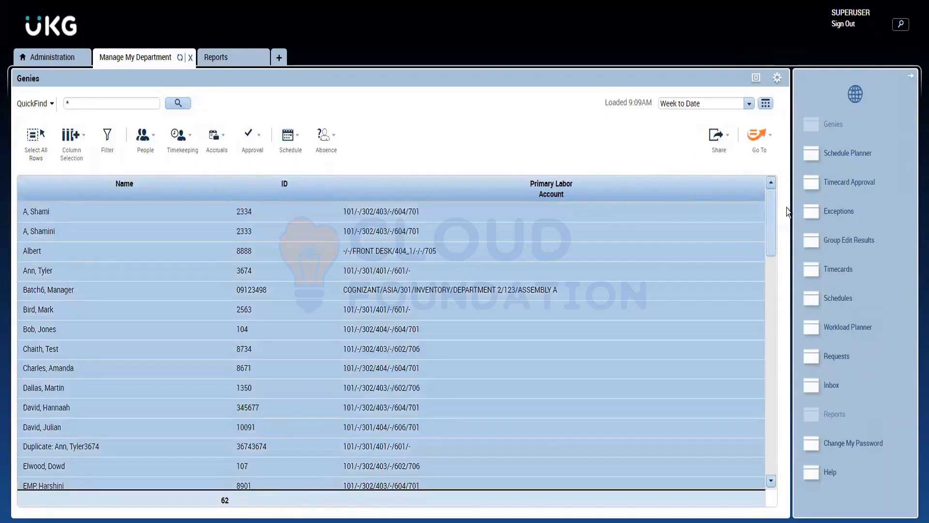
Go to the Timecards widget for the selected employees and set the time period to Previous Pay Period.
left_click(755, 132)
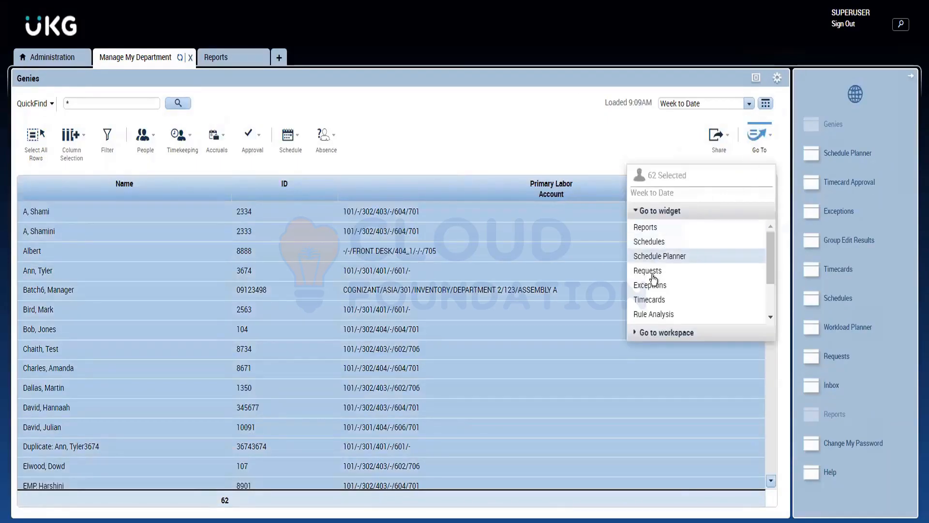
left_click(653, 299)
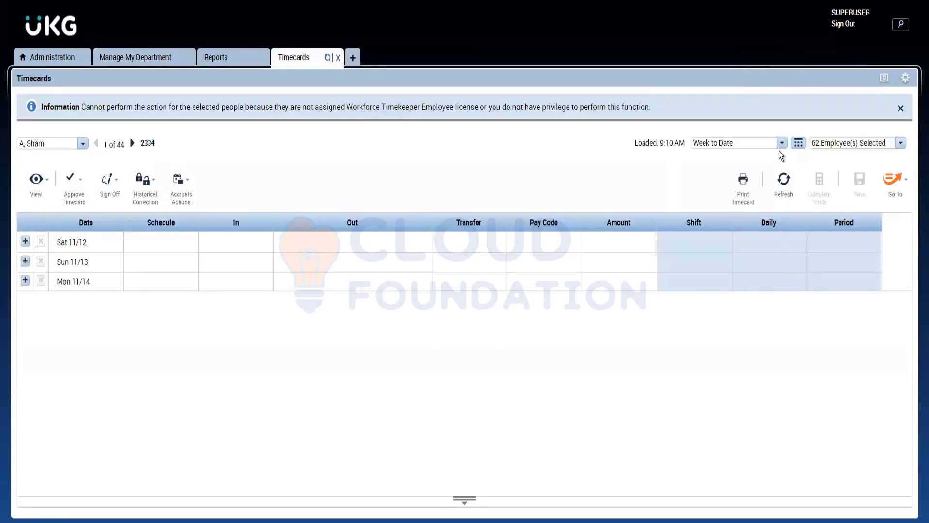
left_click(783, 144)
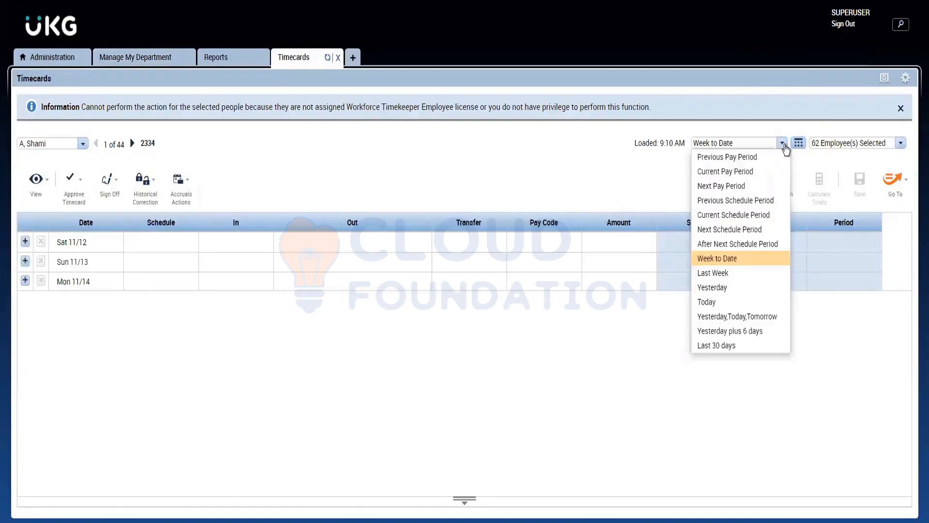
left_click(730, 157)
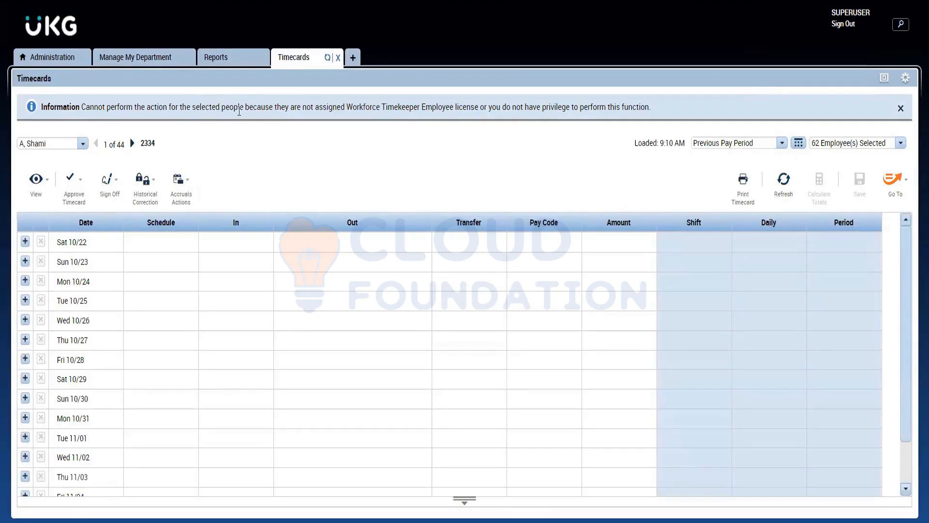
Page through the selected employees' timecards for the previous pay period, up to the tenth employee.
left_click(131, 143)
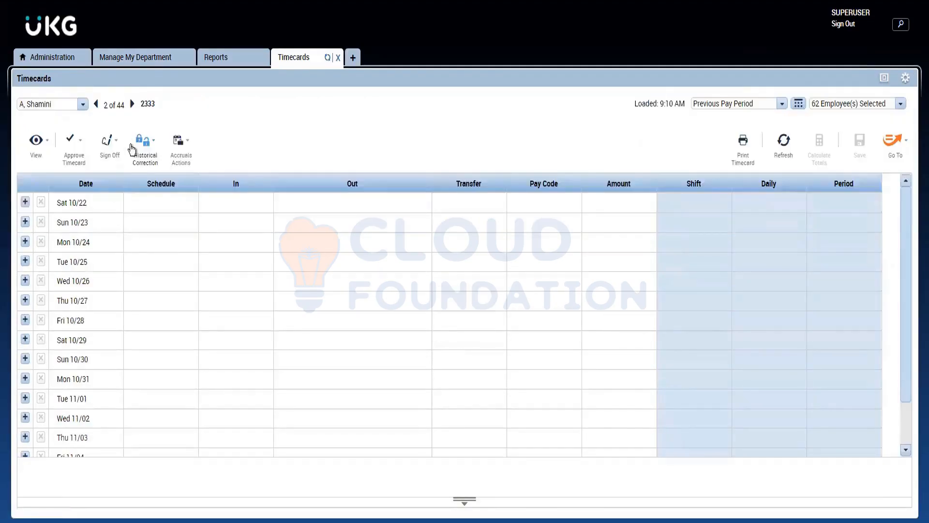
left_click(132, 104)
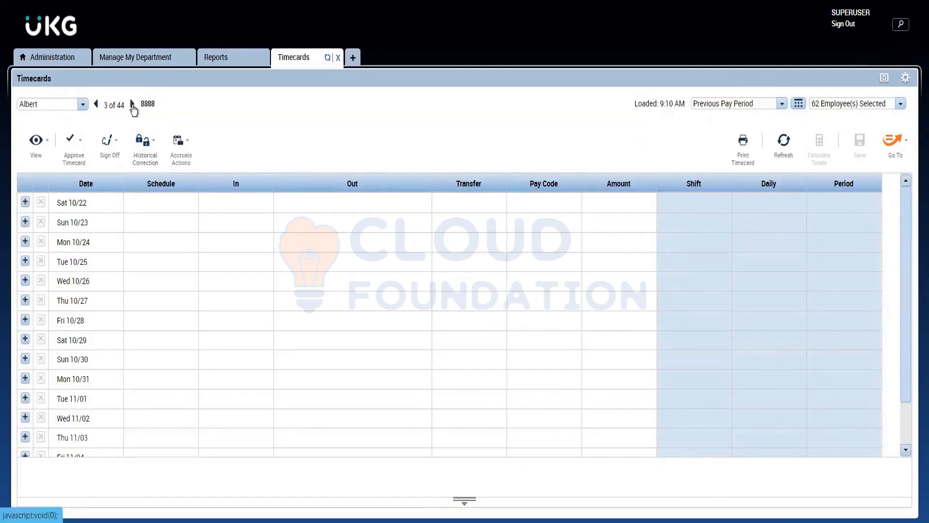
left_click(132, 104)
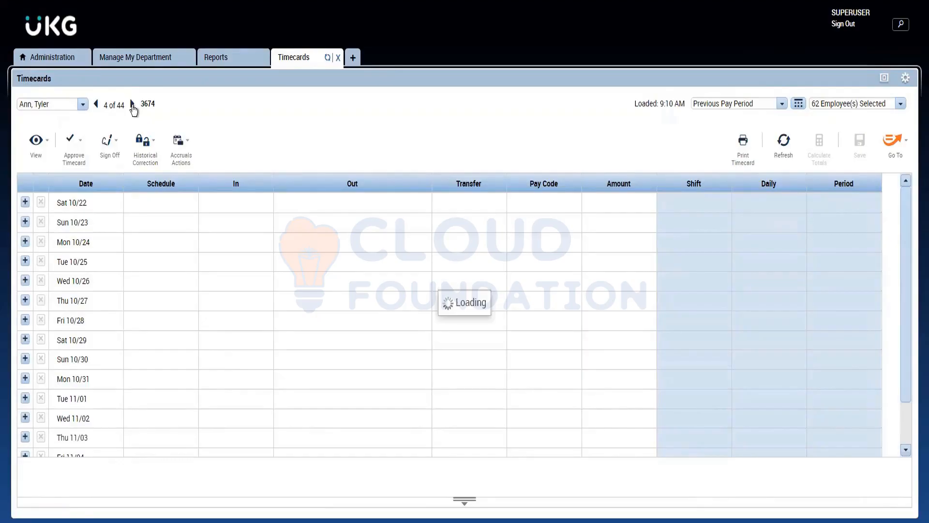
left_click(132, 103)
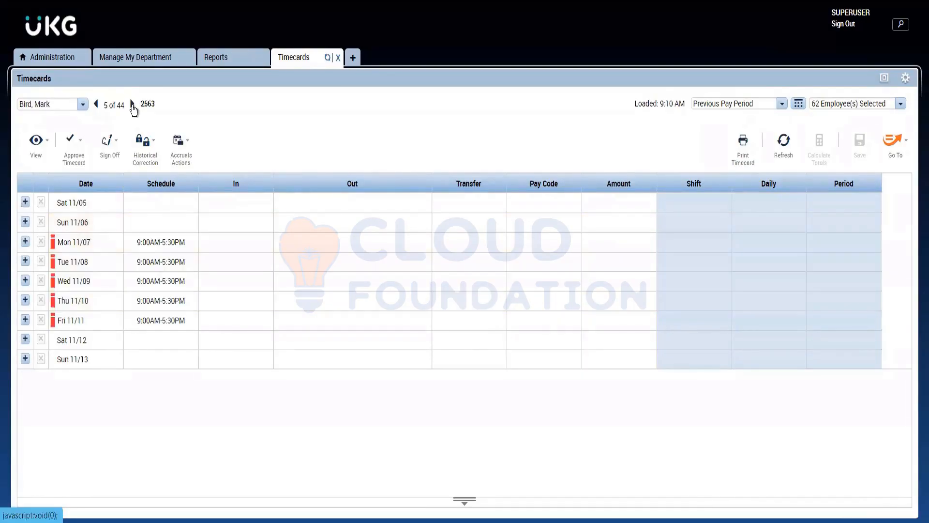
left_click(132, 104)
left_click(132, 104)
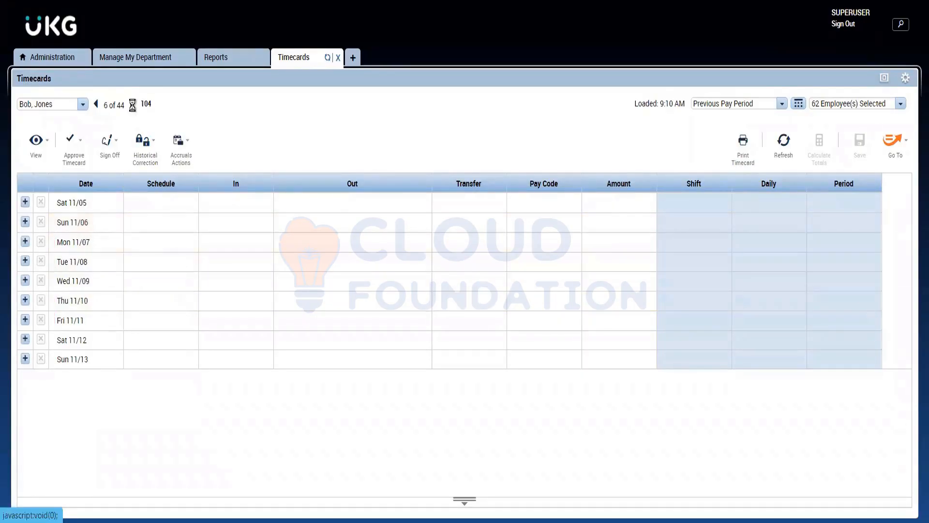
left_click(132, 104)
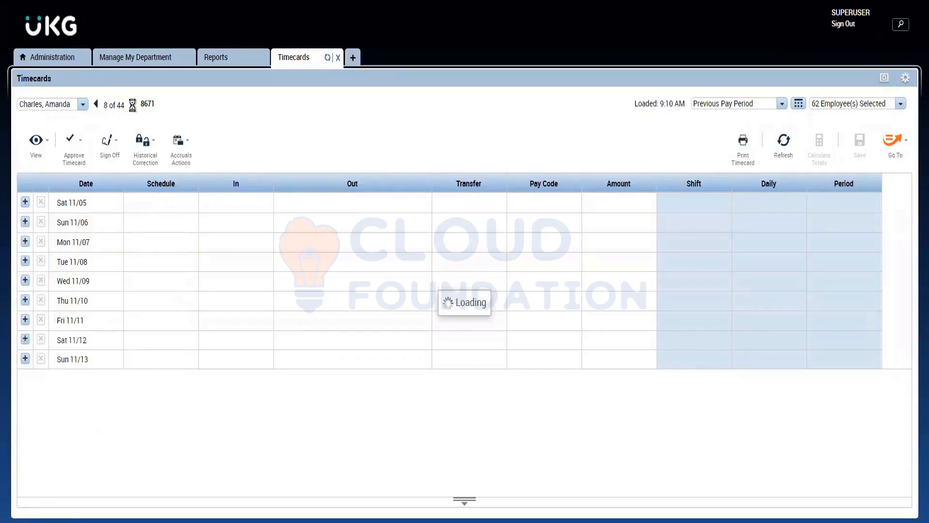
left_click(132, 104)
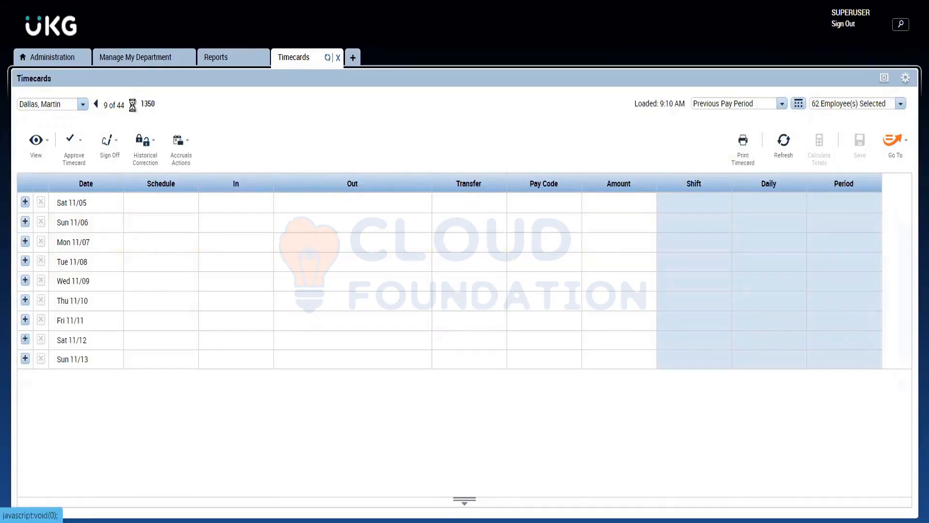
left_click(132, 103)
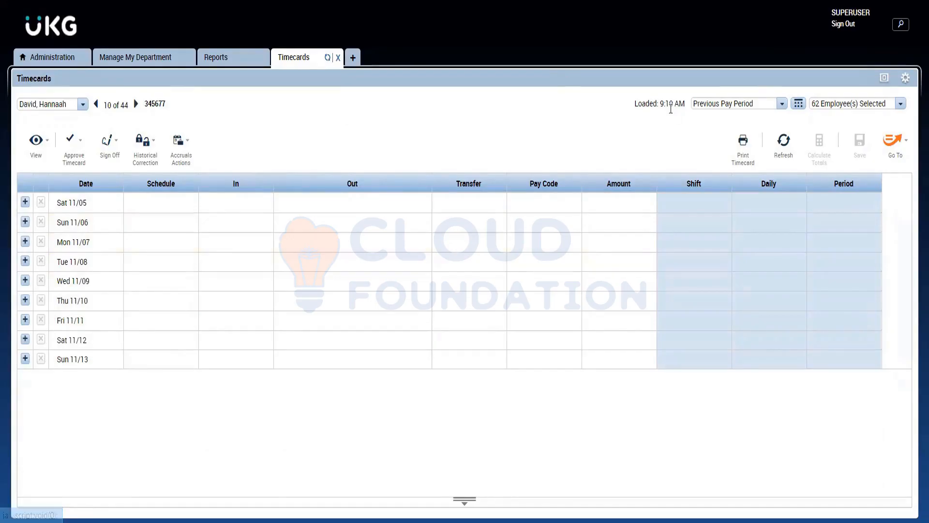
Set the timecards' time period to a custom date range from 10/01/2022 to 11/15/2022.
left_click(797, 103)
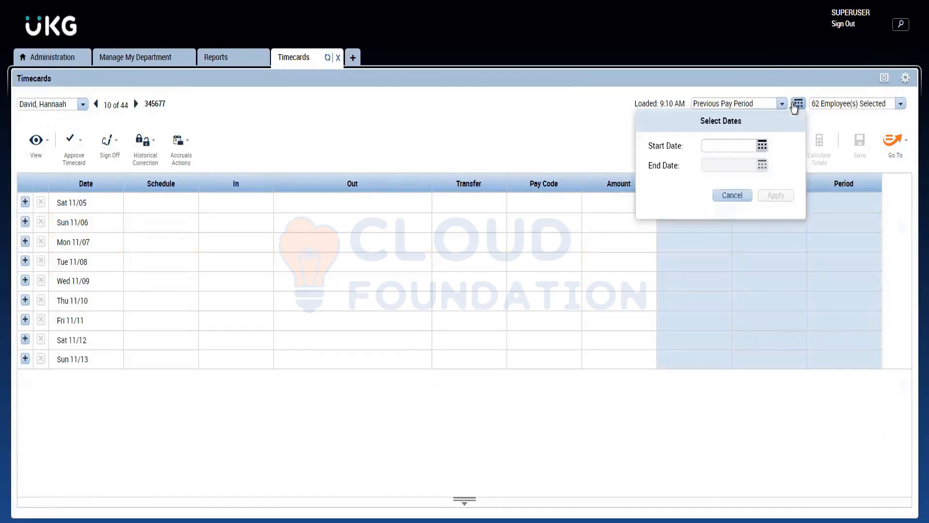
left_click(761, 144)
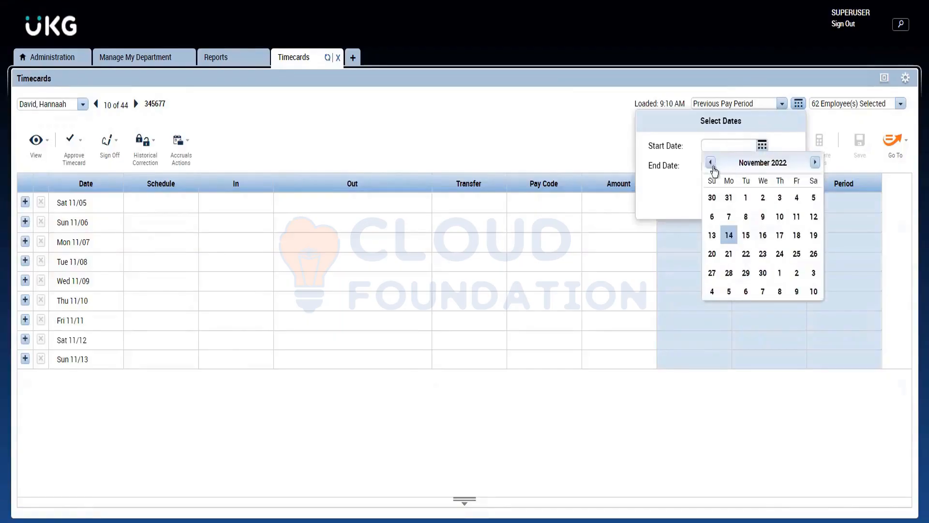
left_click(710, 162)
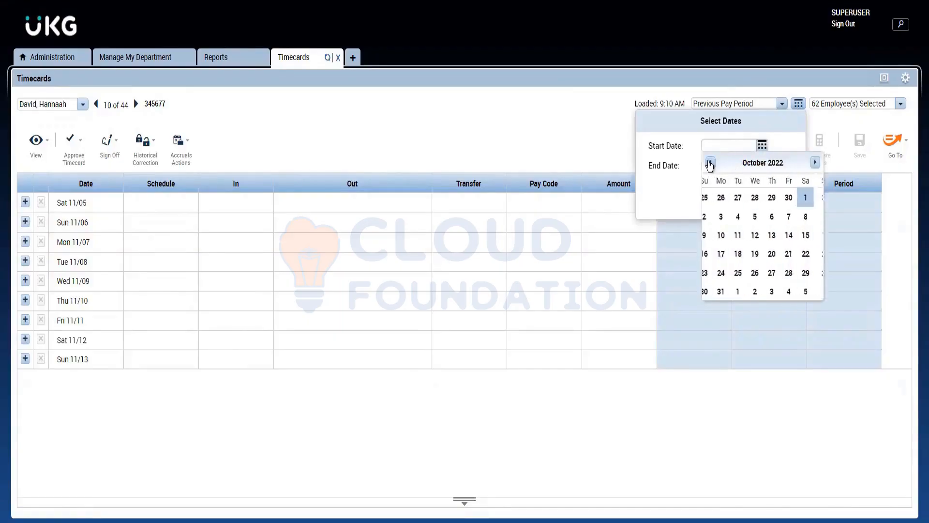
left_click(814, 199)
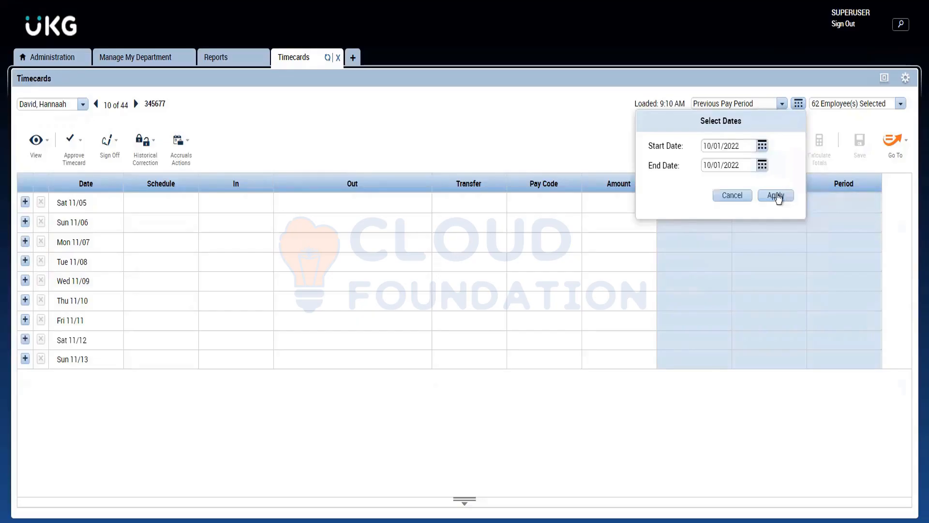
left_click(763, 167)
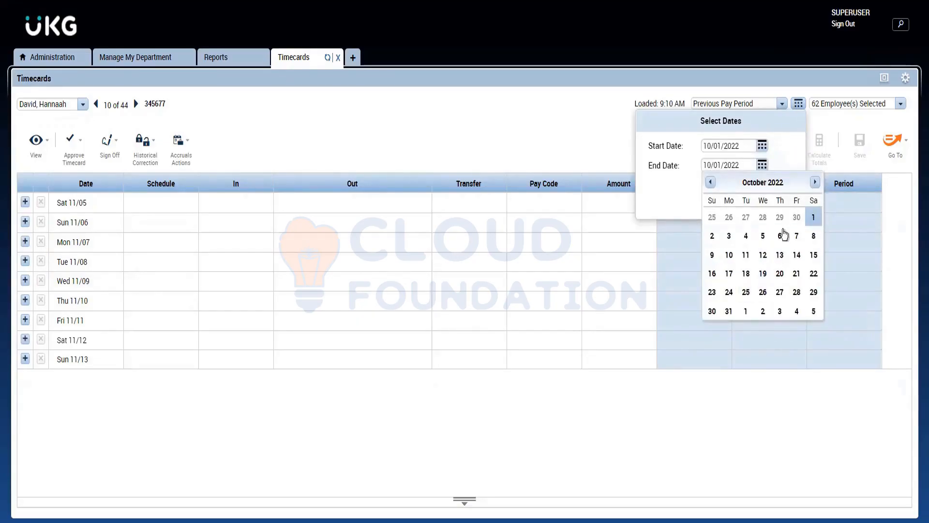
left_click(815, 182)
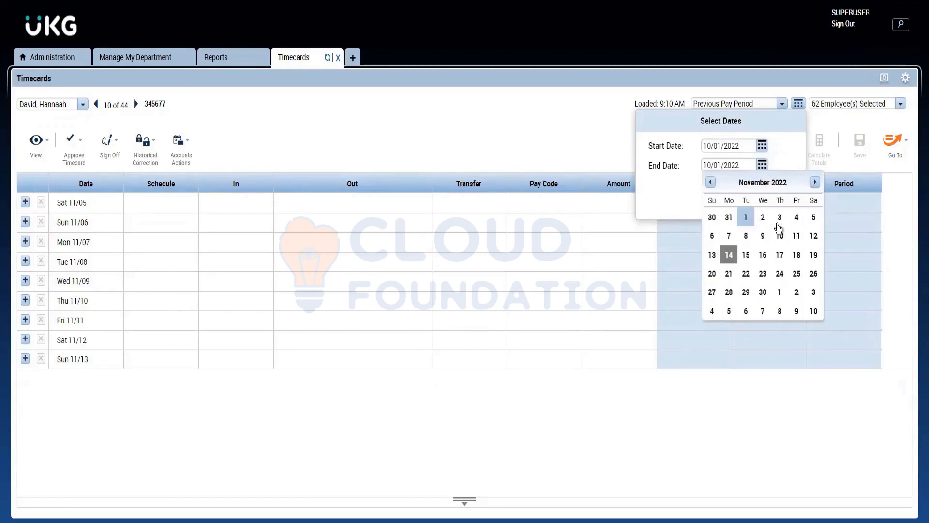
left_click(744, 255)
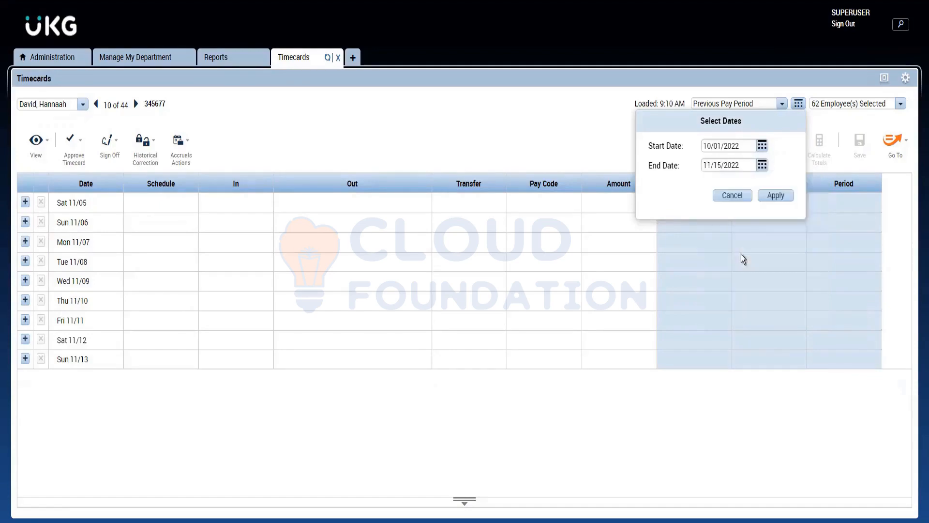
left_click(771, 196)
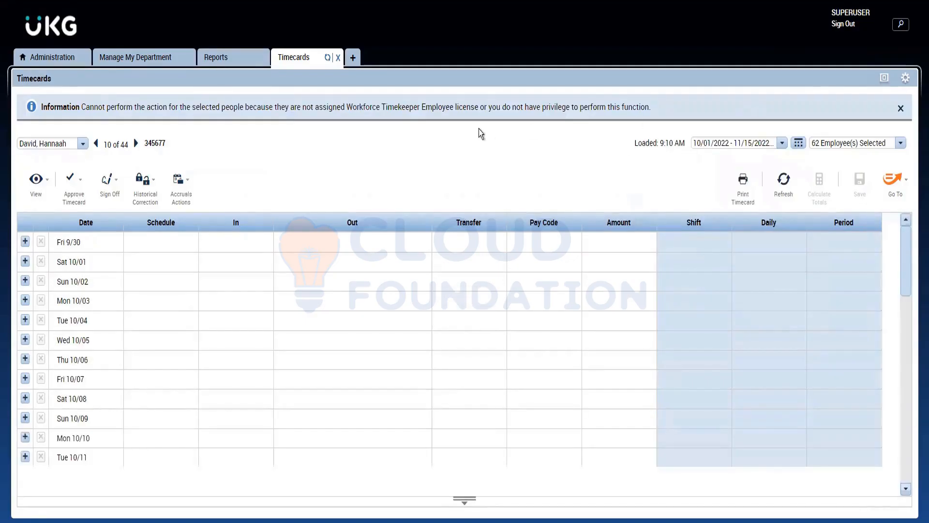
Advance two more employees to view their timecards for the custom date range.
left_click(136, 143)
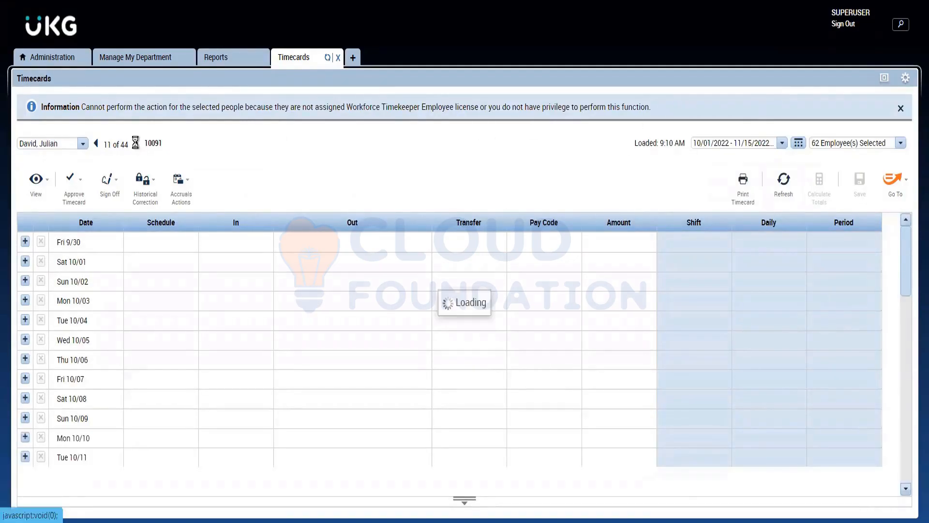
left_click(136, 143)
mouse_move(137, 147)
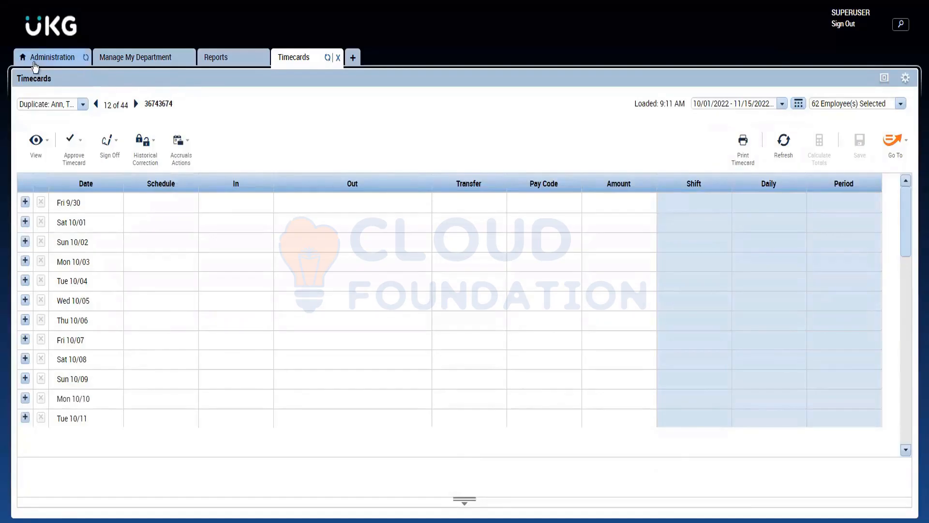
Return to the Employee Transactions and Totals (Excel) report settings and set the output format to Microsoft Excel Document(.xls).
left_click(35, 63)
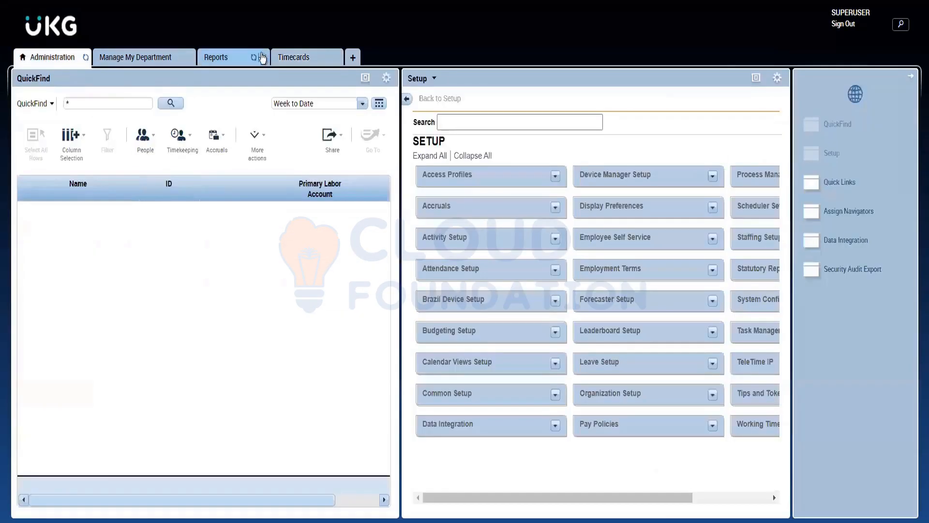
left_click(212, 58)
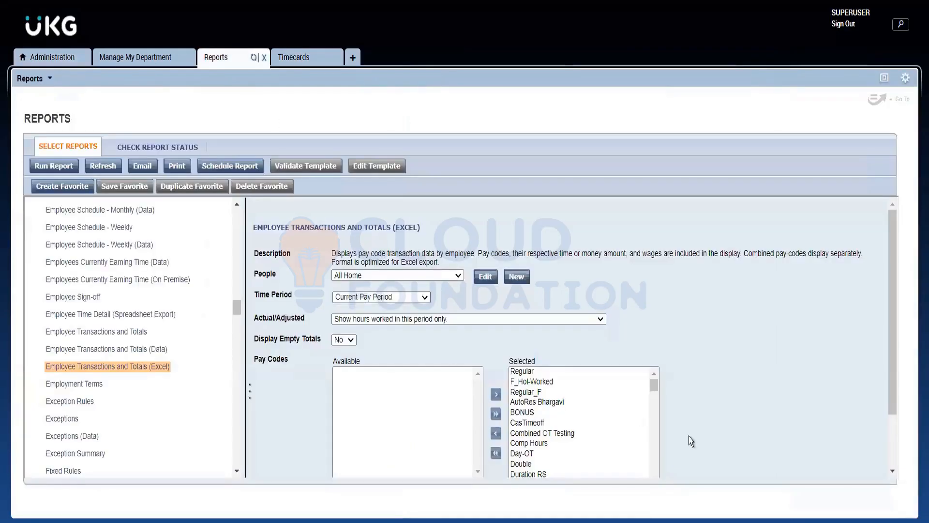
left_click_drag(890, 340, 899, 427)
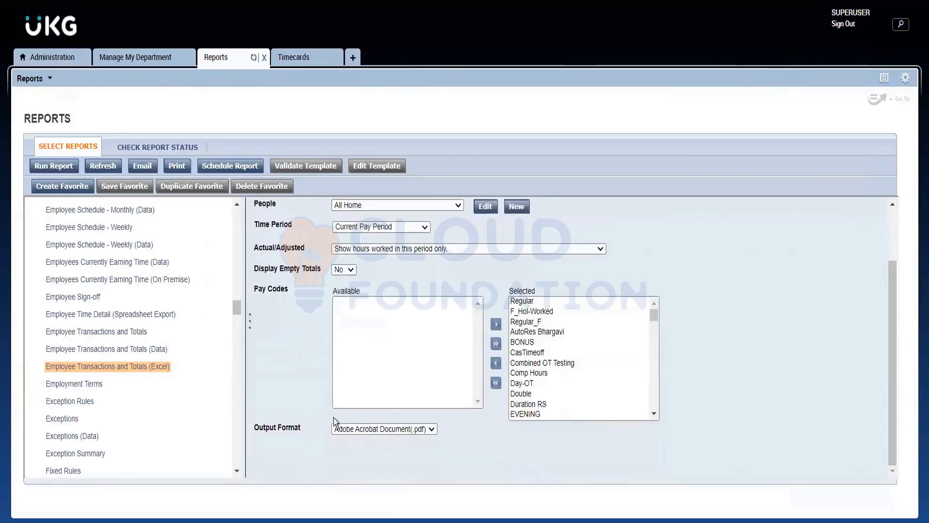
left_click(346, 427)
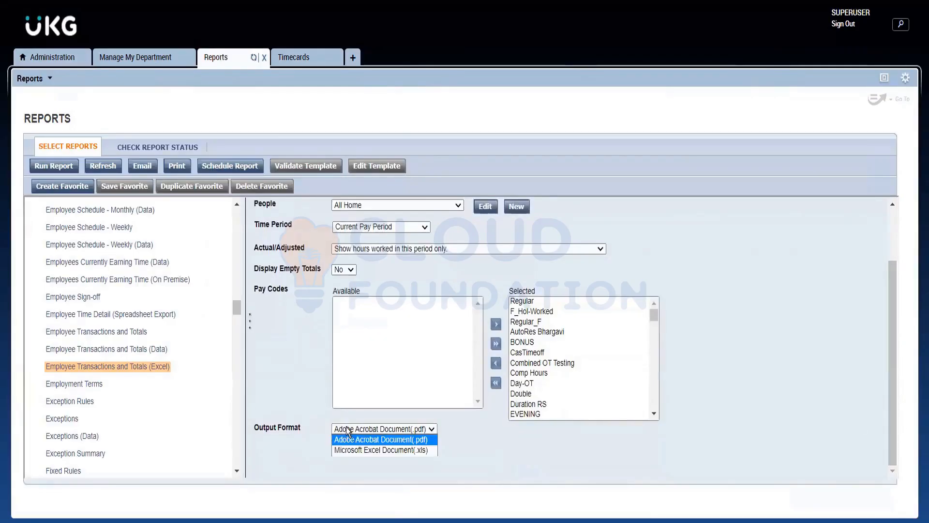
left_click(358, 449)
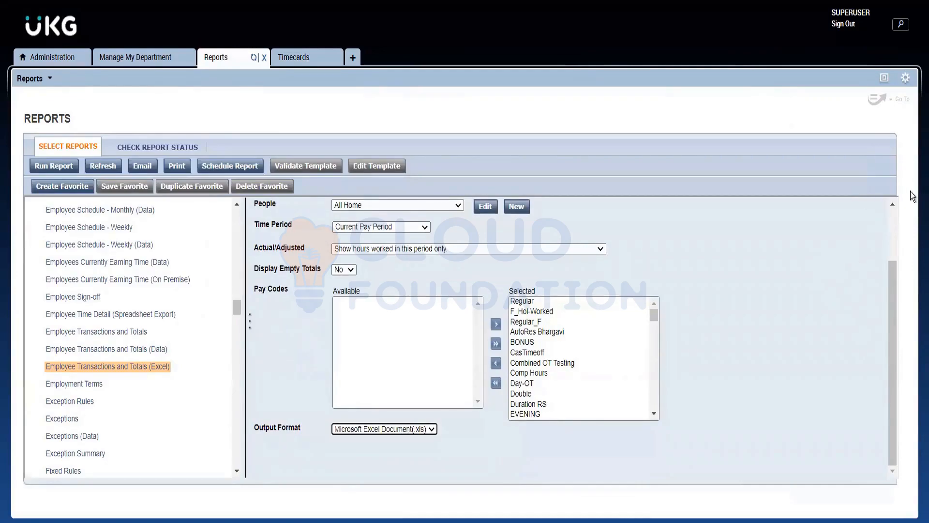
Check the People choices in the settings of the Employee Transactions and Totals (Excel) report.
left_click(893, 221)
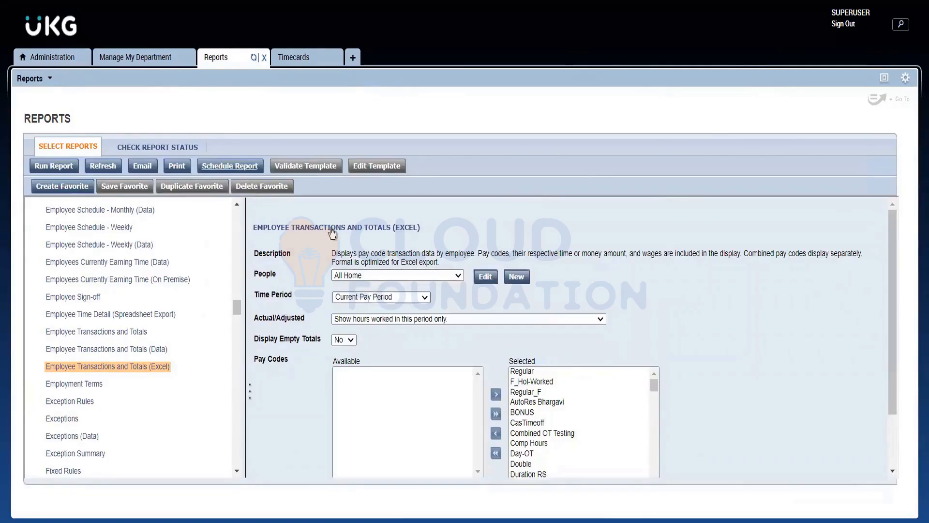
left_click(341, 278)
left_click(341, 277)
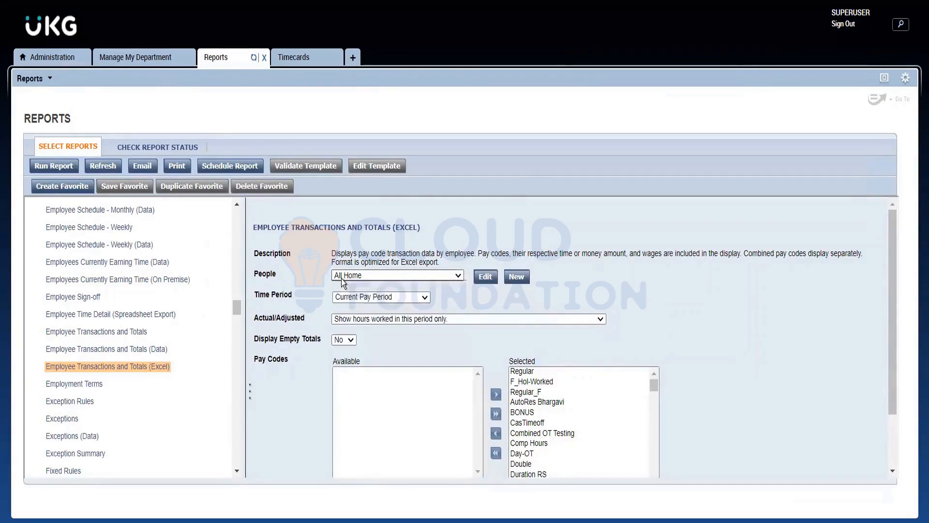
Switch the genie in the Manage My Department workspace from QuickFind to IS Summary.
left_click(141, 62)
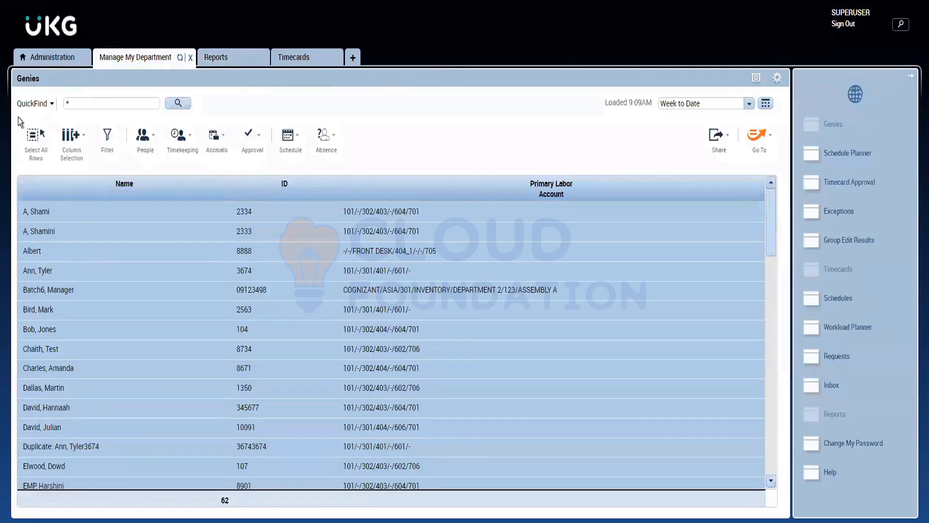
left_click(41, 105)
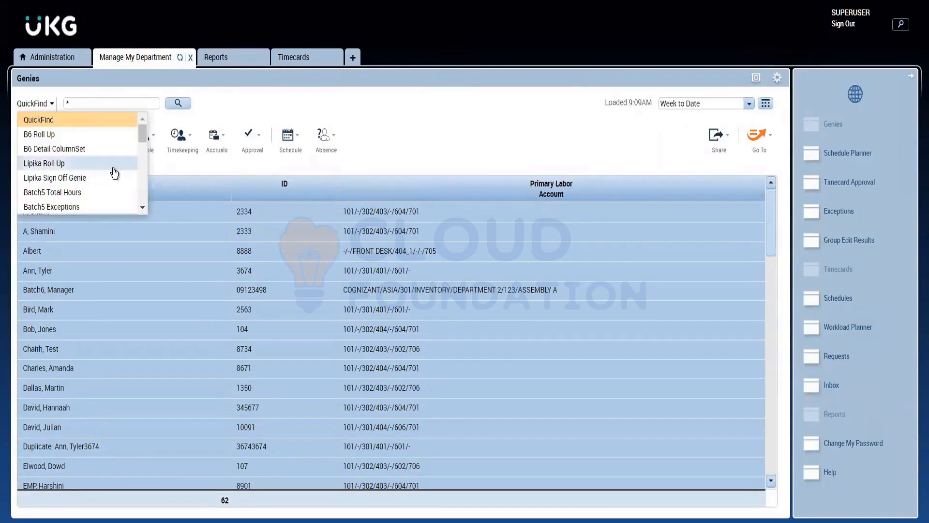
left_click(143, 173)
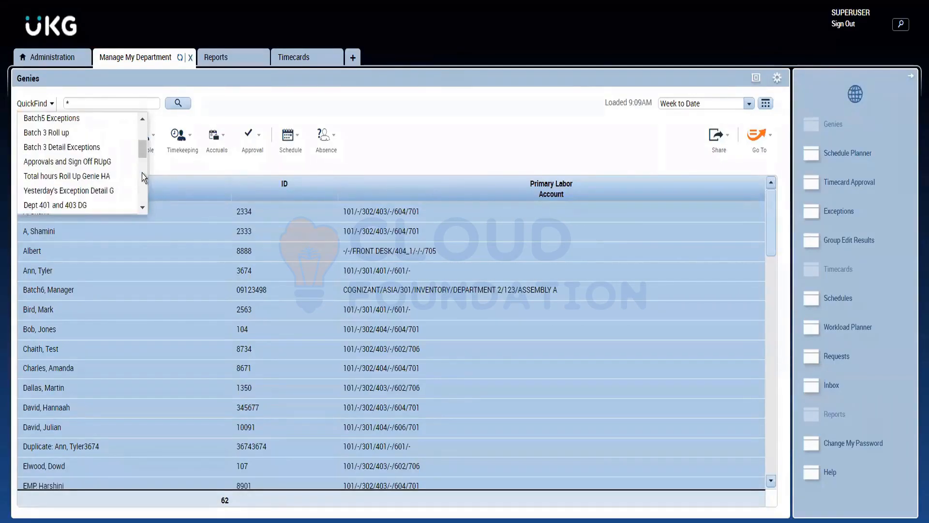
left_click(143, 173)
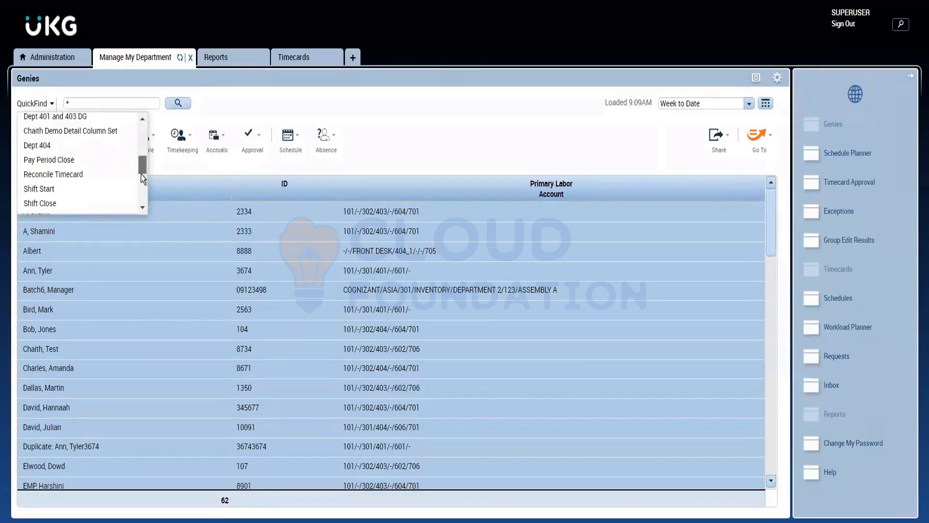
mouse_move(140, 174)
left_mouse_down()
mouse_move(141, 191)
mouse_move(141, 174)
left_mouse_up()
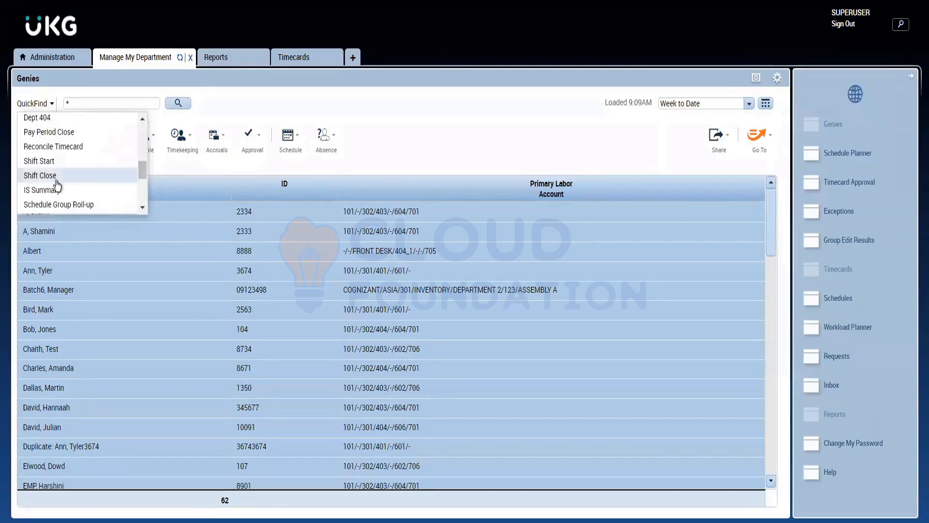
left_click(52, 187)
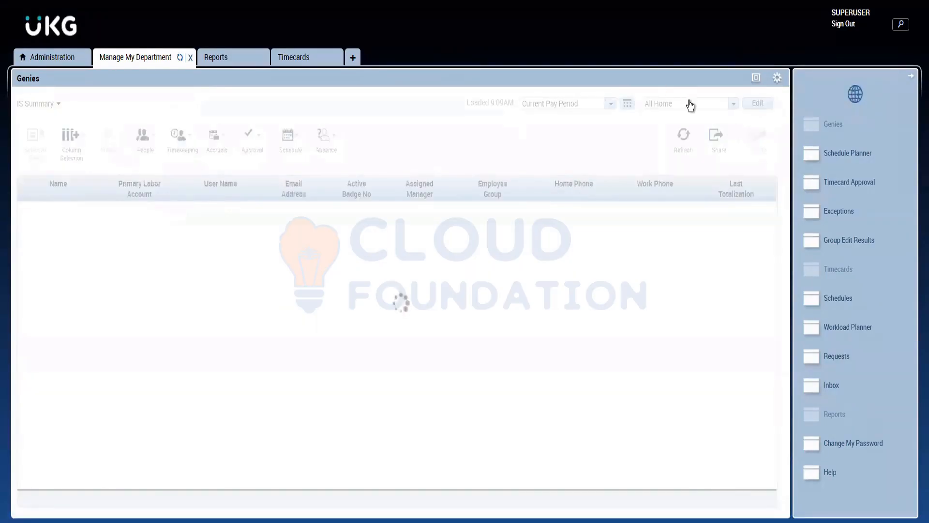
Apply the Australian Employees Hyperfind to the IS Summary genie and browse the other available Hyperfinds.
left_click(690, 103)
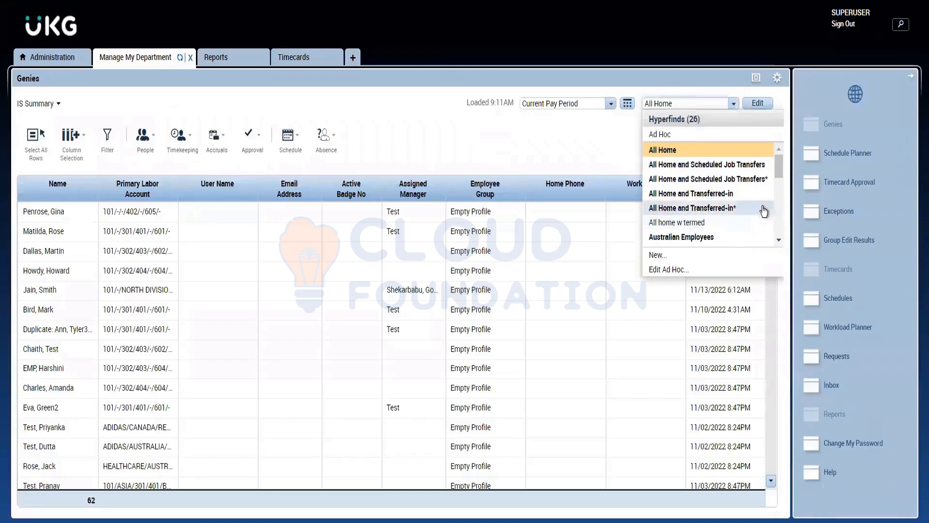
left_click(696, 238)
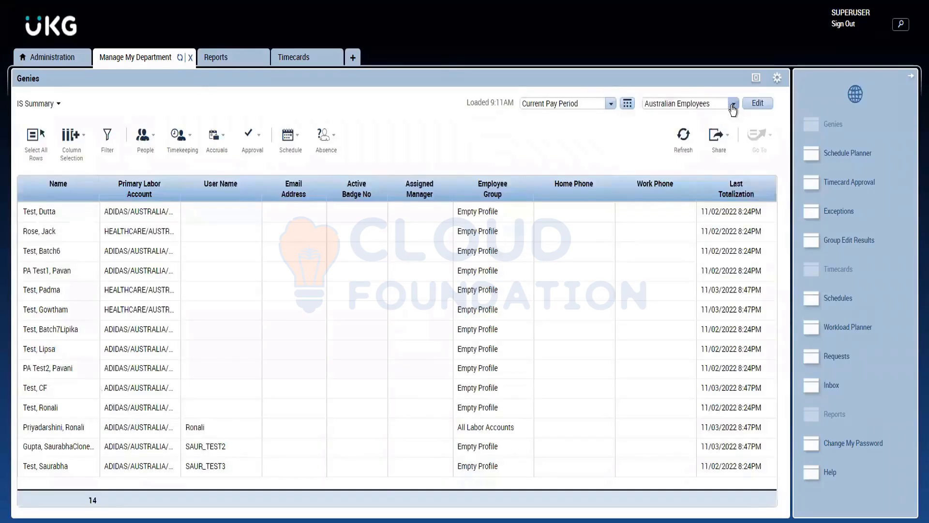
left_click(732, 106)
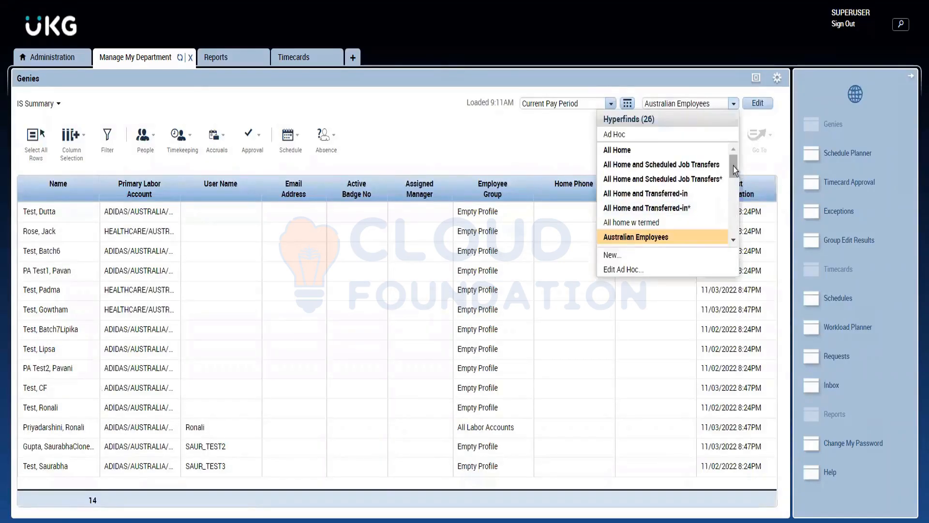
left_click_drag(733, 166, 736, 205)
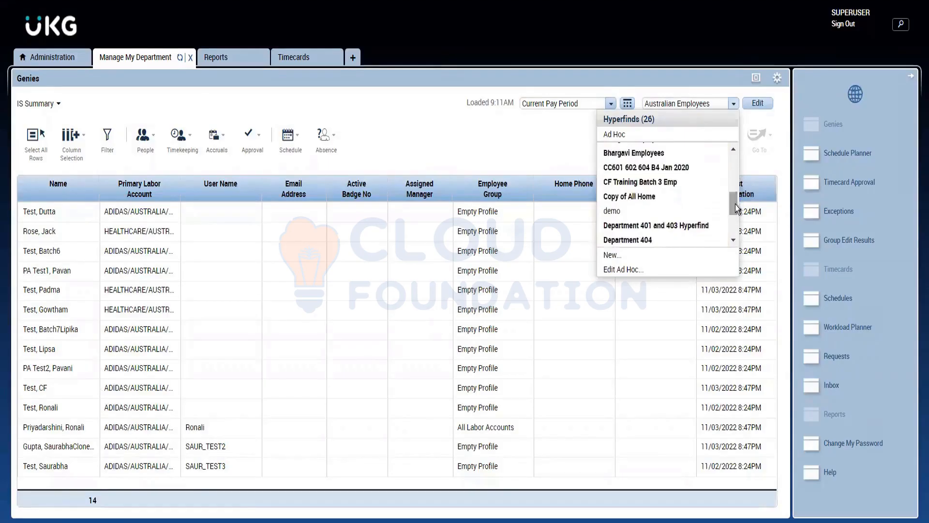
left_click(396, 145)
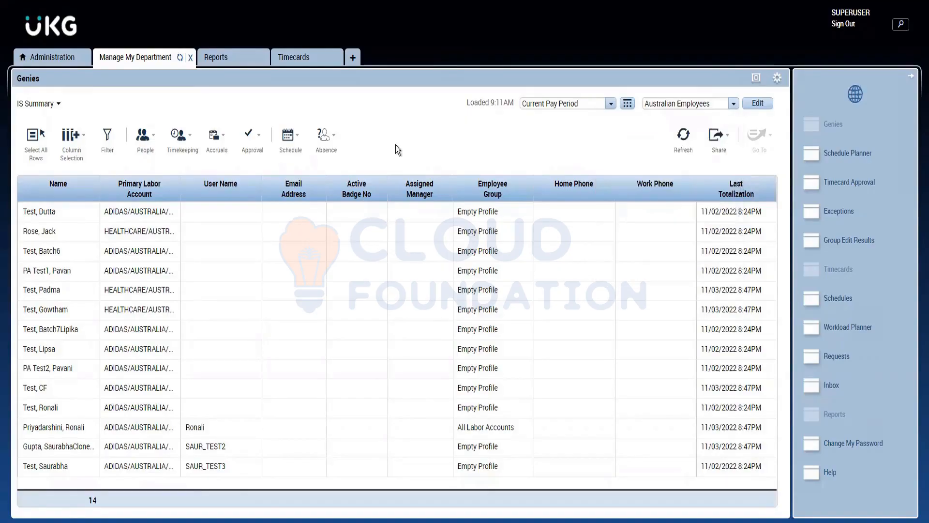
Return to the Employee Transactions and Totals (Excel) report settings by way of the timecards and check the available People choices.
left_click(292, 59)
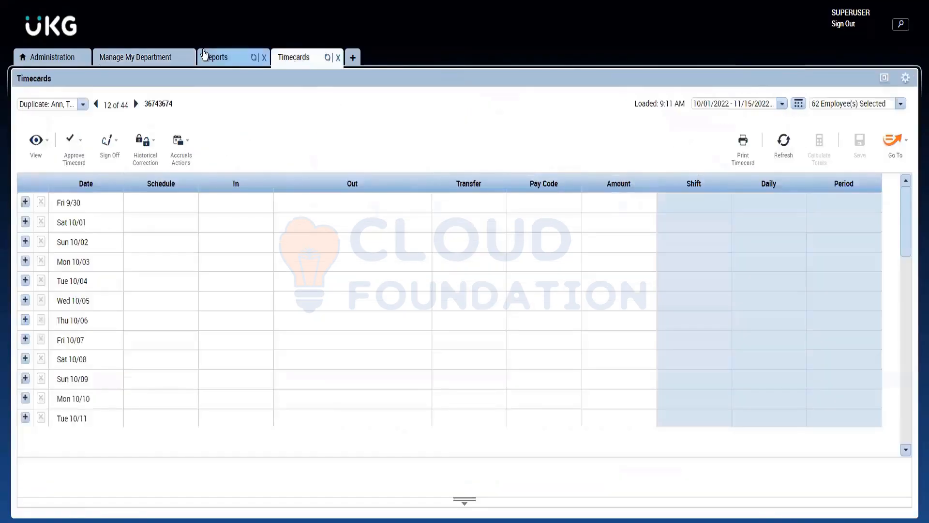
left_click(205, 54)
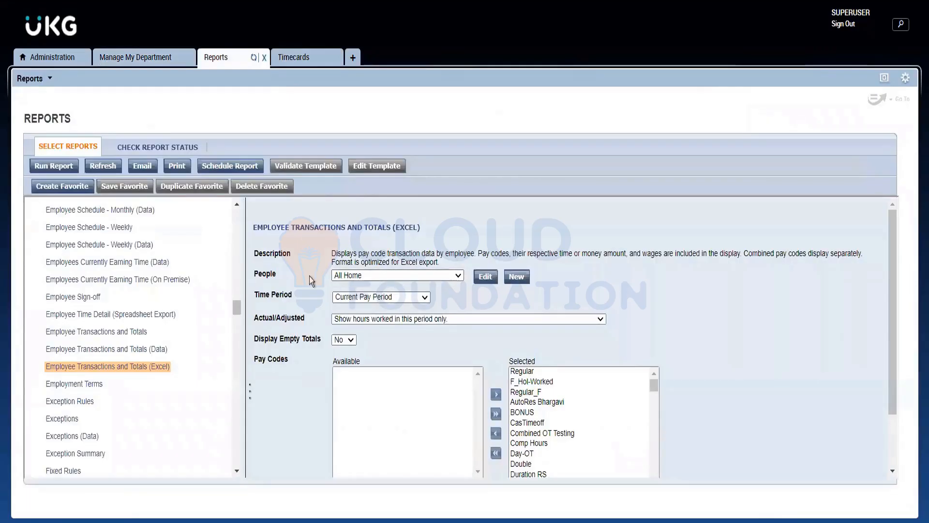
left_click(364, 274)
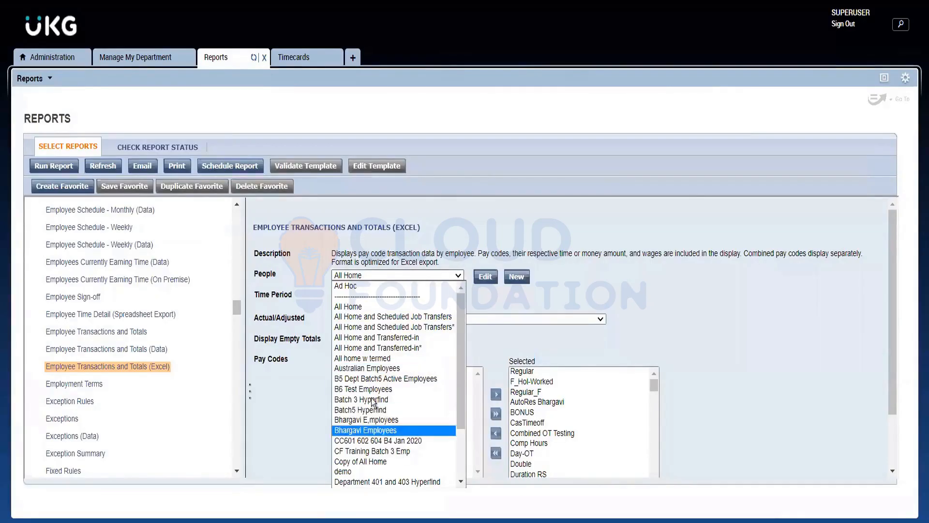
left_click(292, 295)
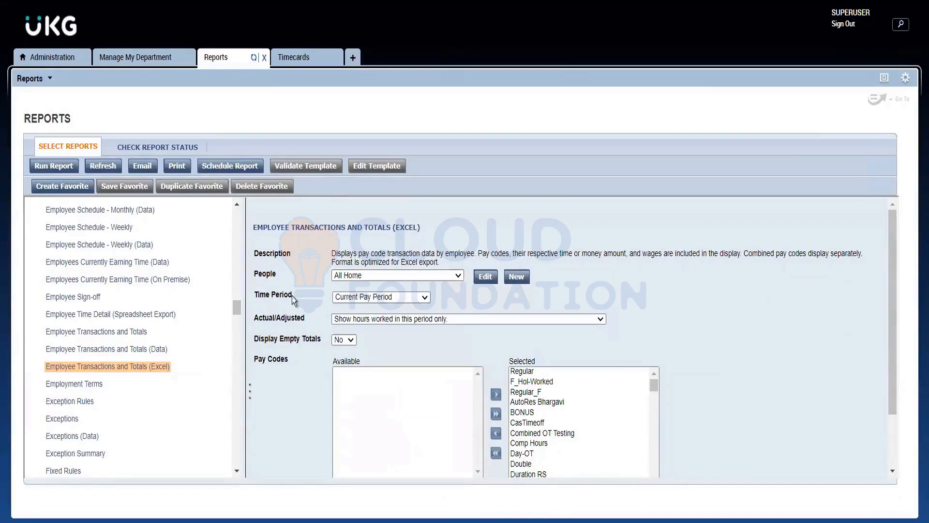
Set the report's time period to Range of Dates with a start date of 9/01/2022.
left_click(368, 299)
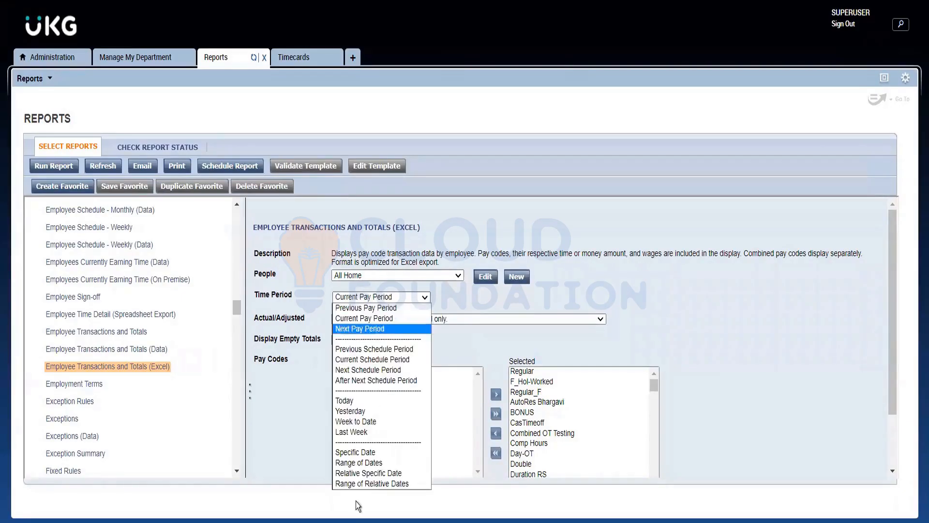
left_click(359, 464)
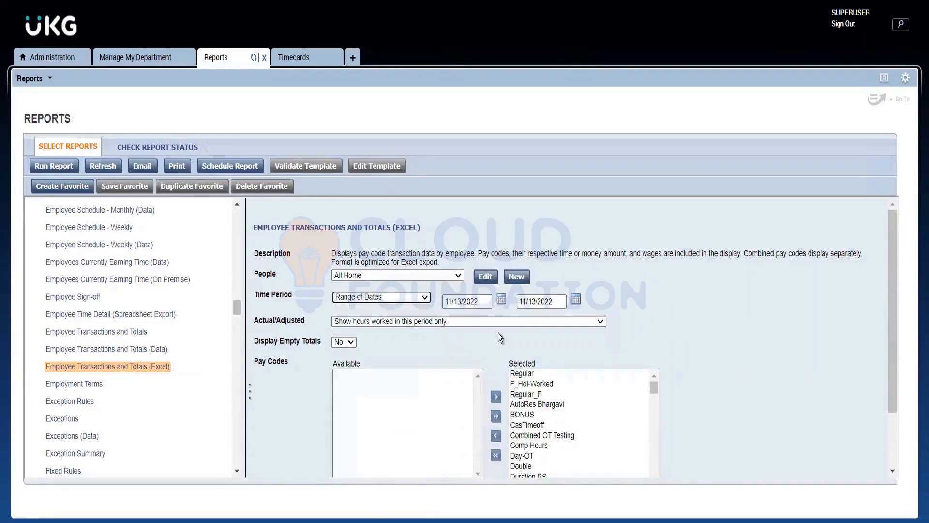
left_click(501, 300)
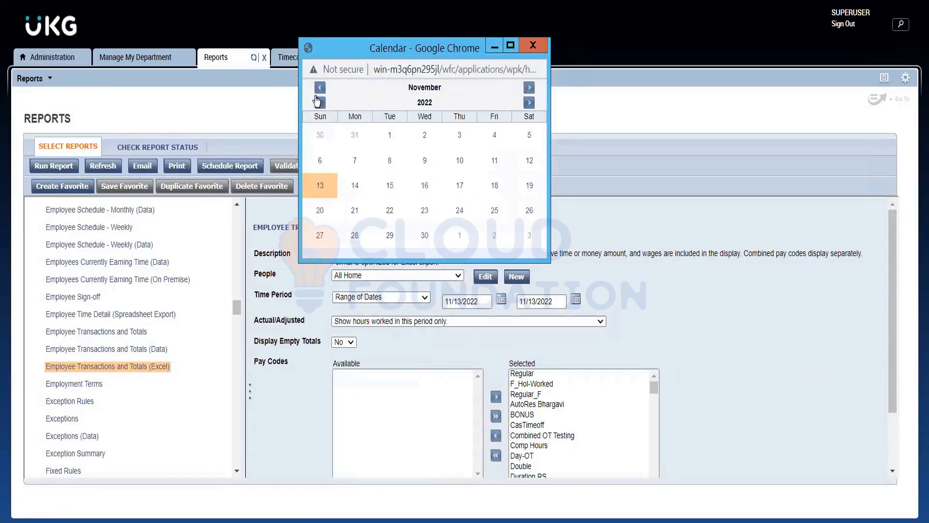
left_click(318, 89)
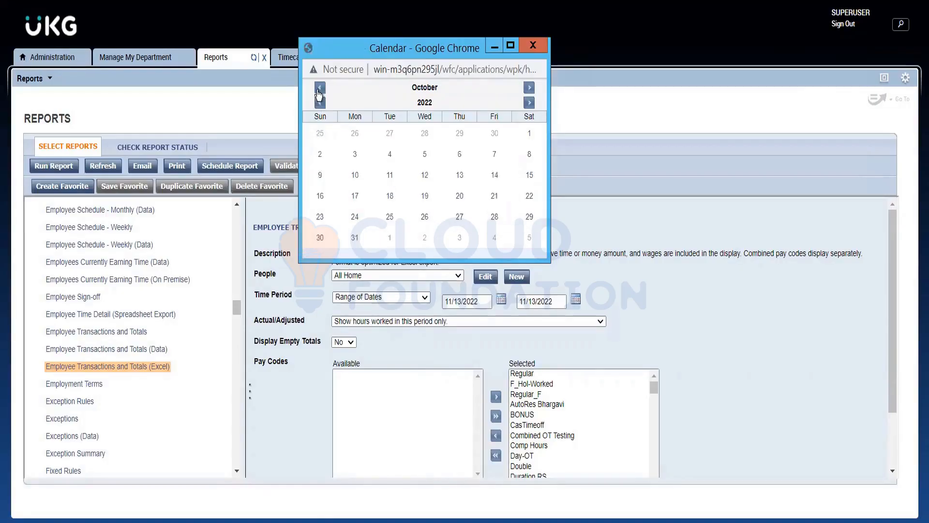
left_click(319, 89)
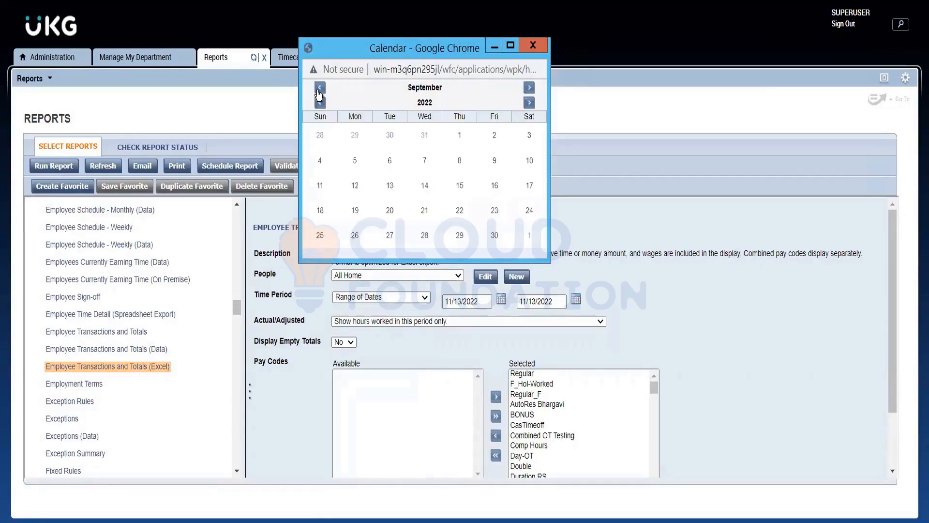
left_click(459, 135)
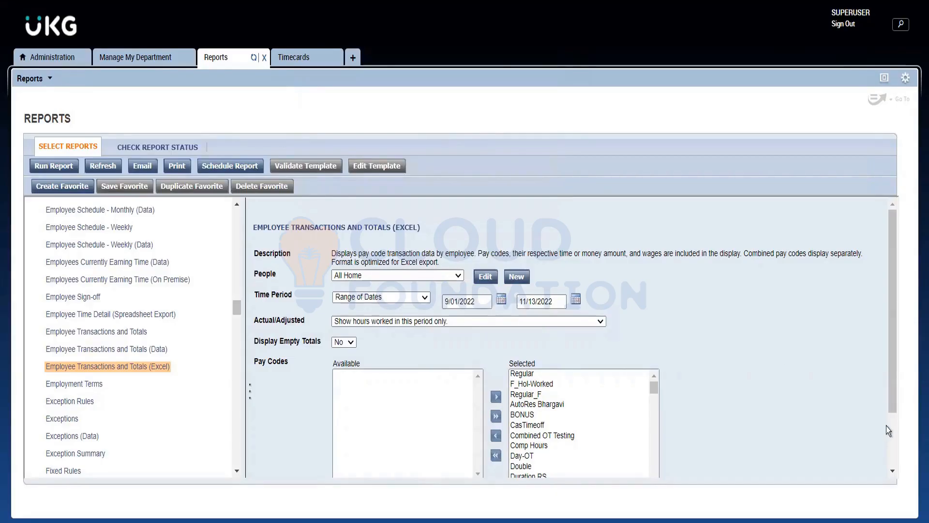
Review the report's settings from People down to Output Format, checking the open employee timecard in between.
left_click(893, 454)
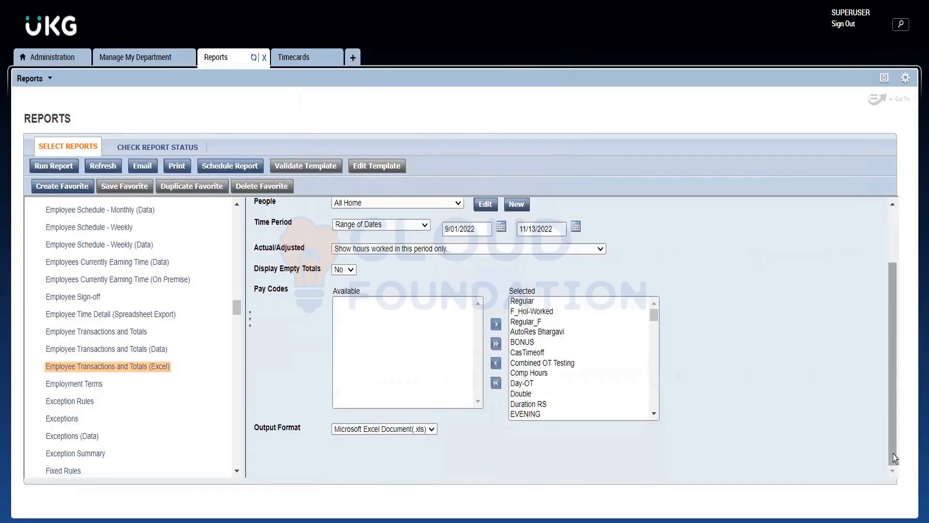
left_click(892, 226)
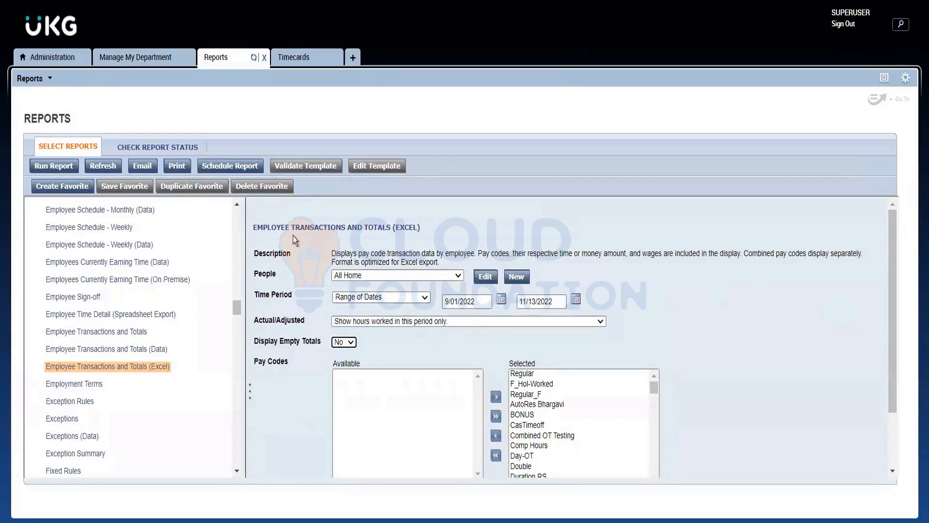
left_click(308, 63)
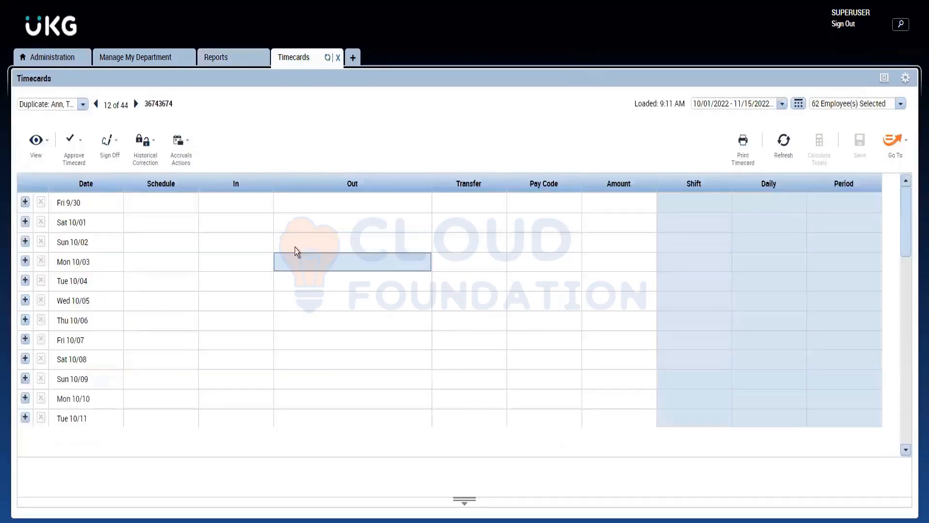
left_click(221, 65)
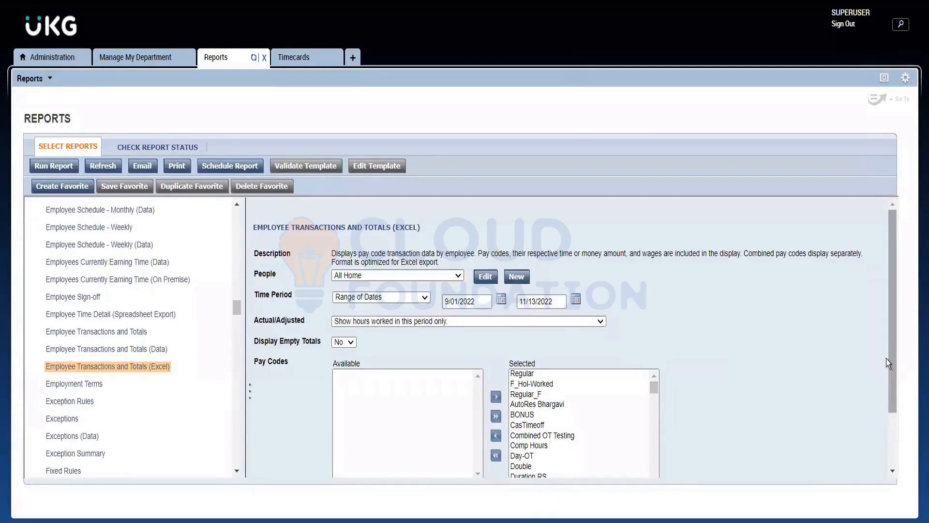
left_click_drag(886, 358, 890, 429)
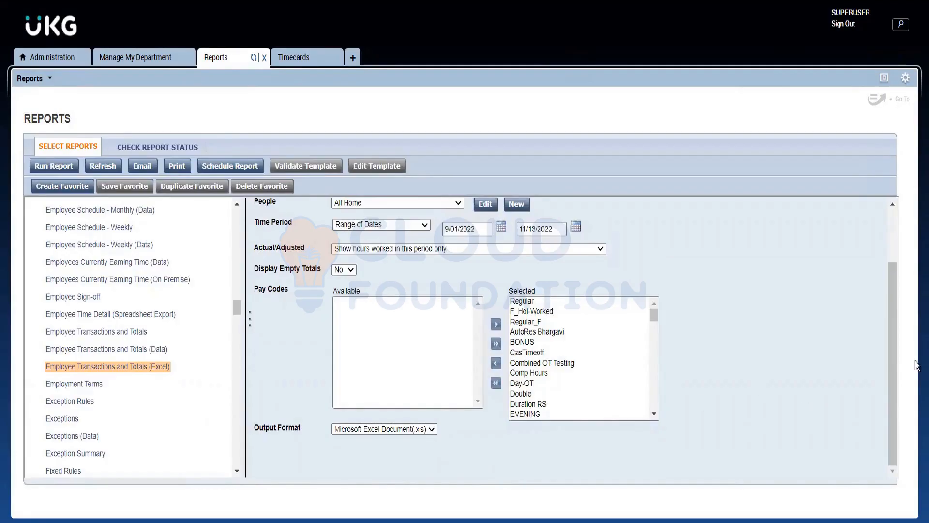
left_click(890, 236)
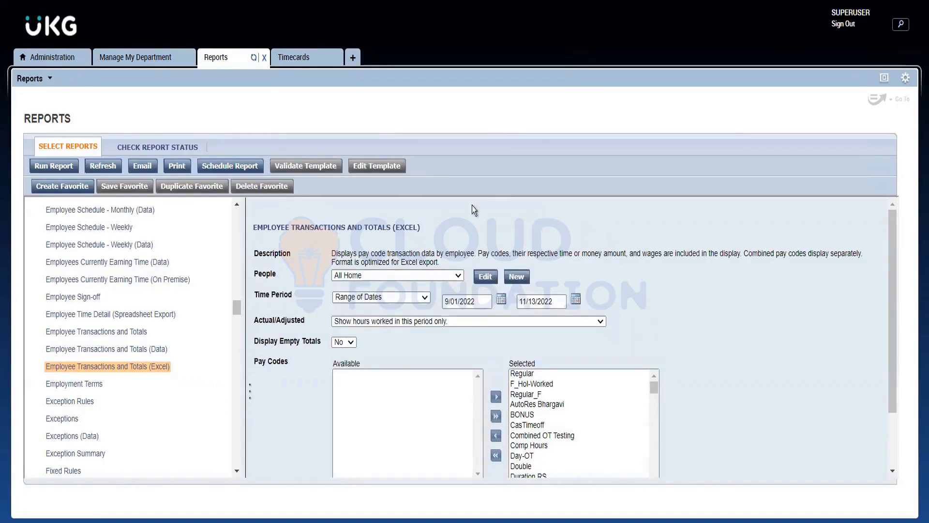
Run the Employee Transactions and Totals (Excel) report and refresh its status repeatedly.
left_click(51, 168)
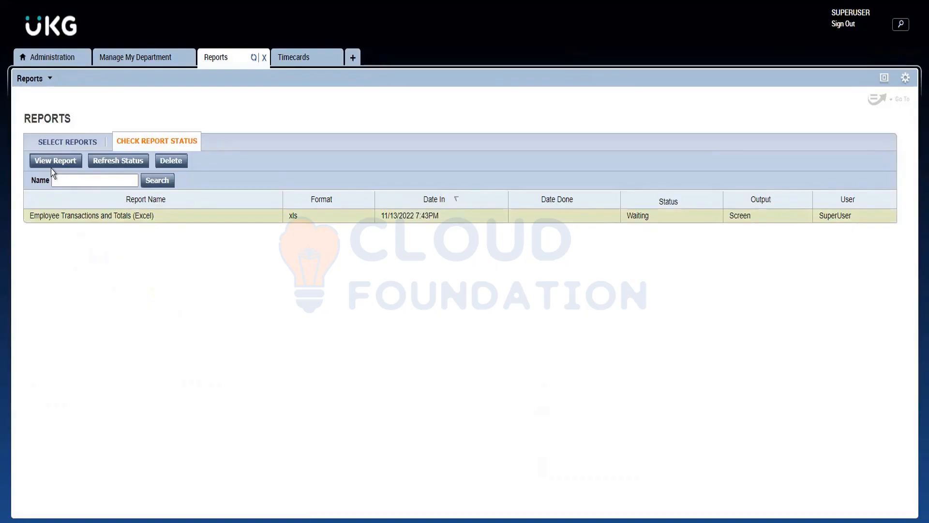
left_click(122, 164)
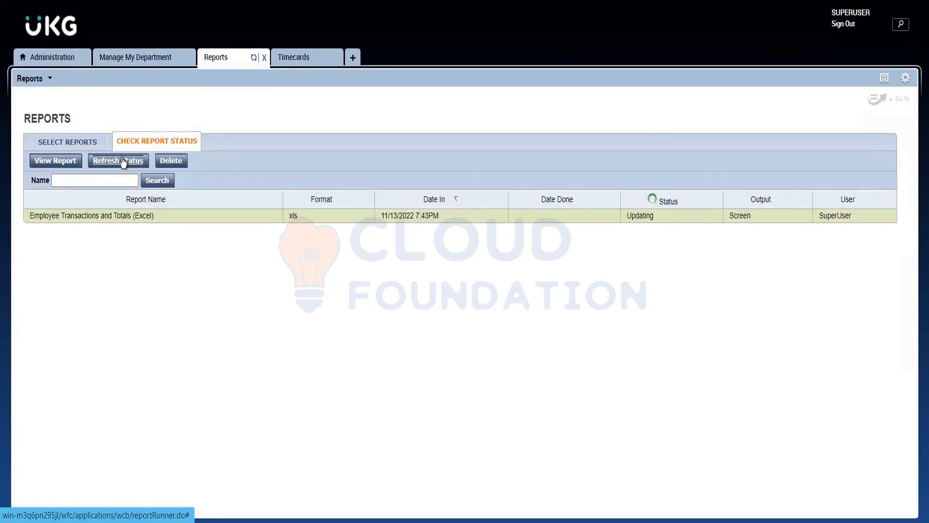
left_click(124, 167)
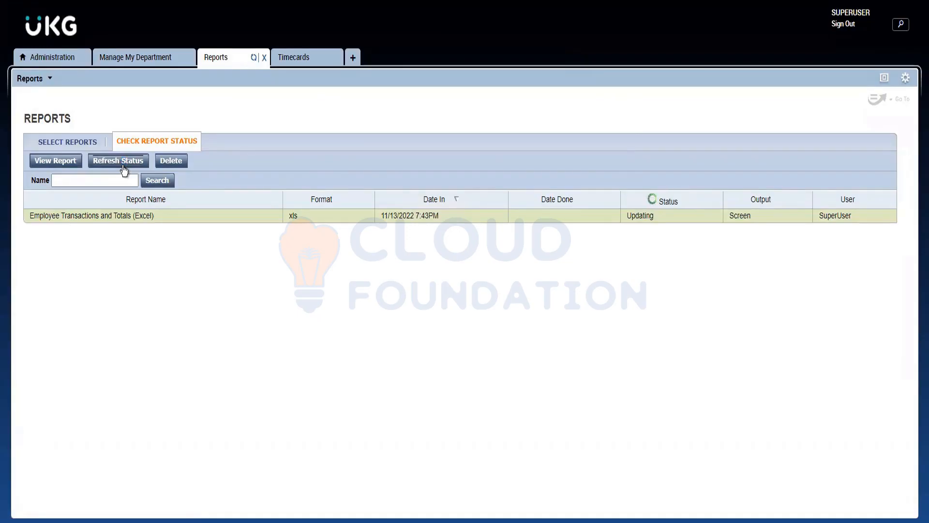
double_click(124, 167)
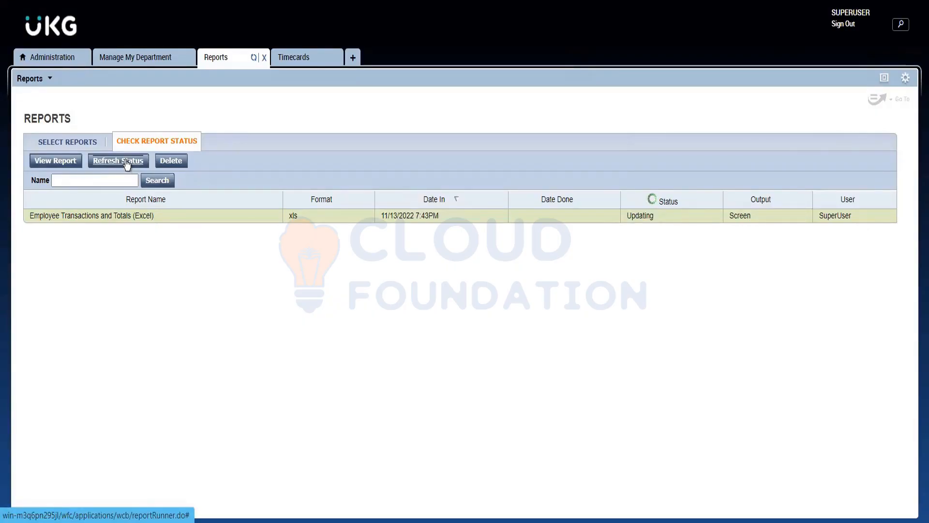
left_click(117, 167)
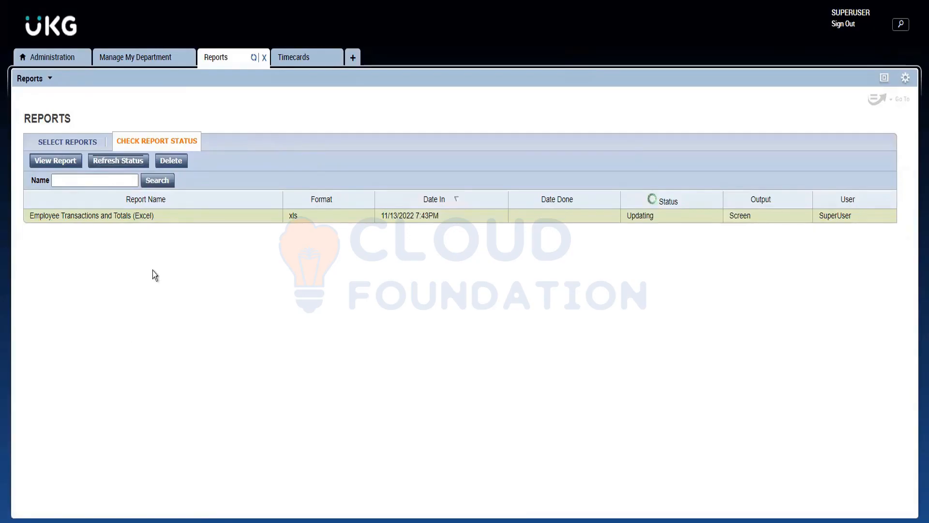
Return to report selection and examine the full list of available reports under All.
left_click(78, 141)
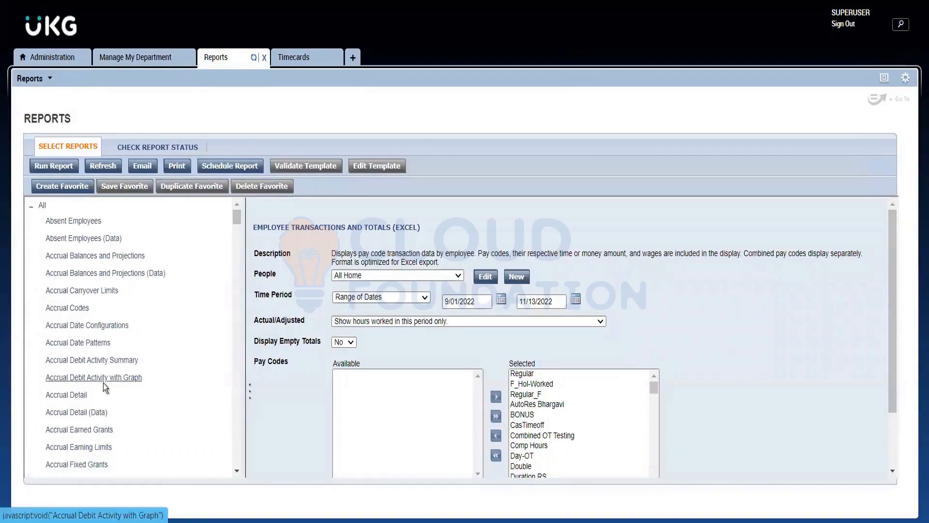
scroll(103, 387, "down", 15)
scroll(104, 411, "down", 20)
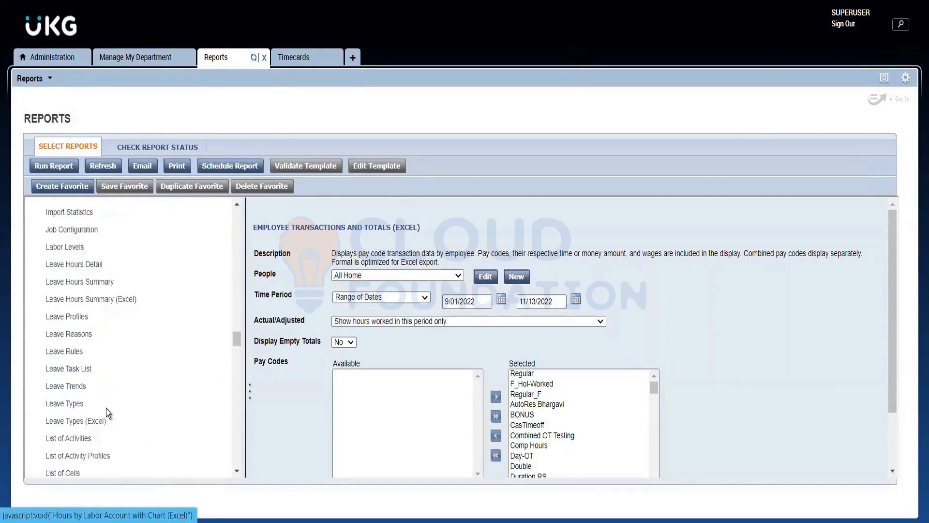
scroll(106, 419, "down", 5)
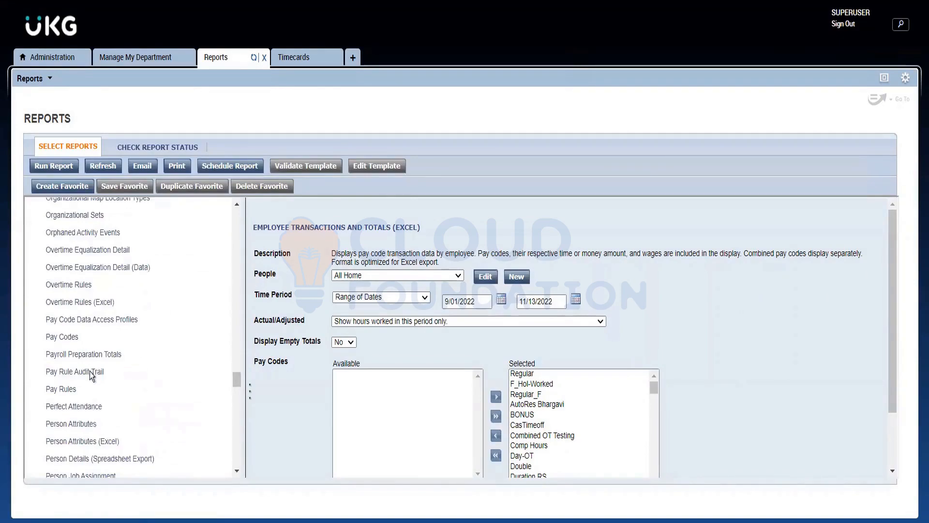
scroll(89, 370, "down", 5)
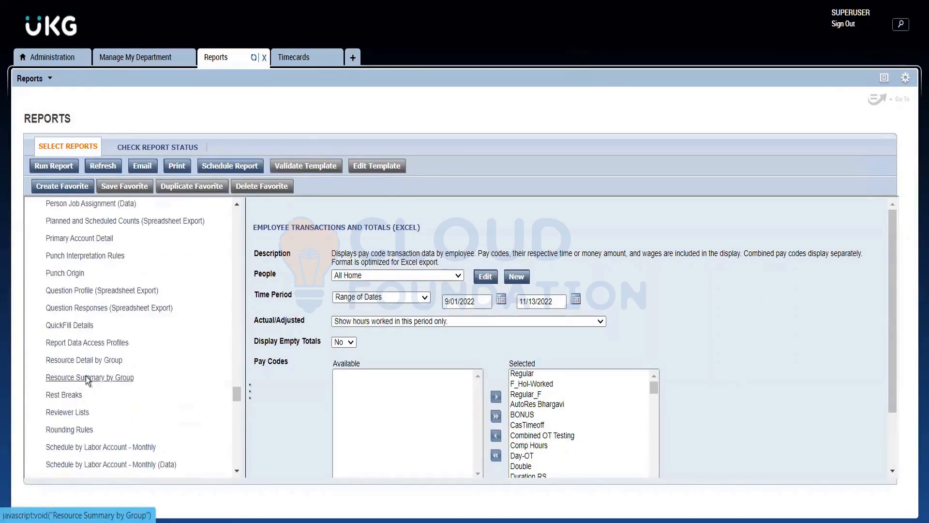
scroll(86, 376, "up", 1)
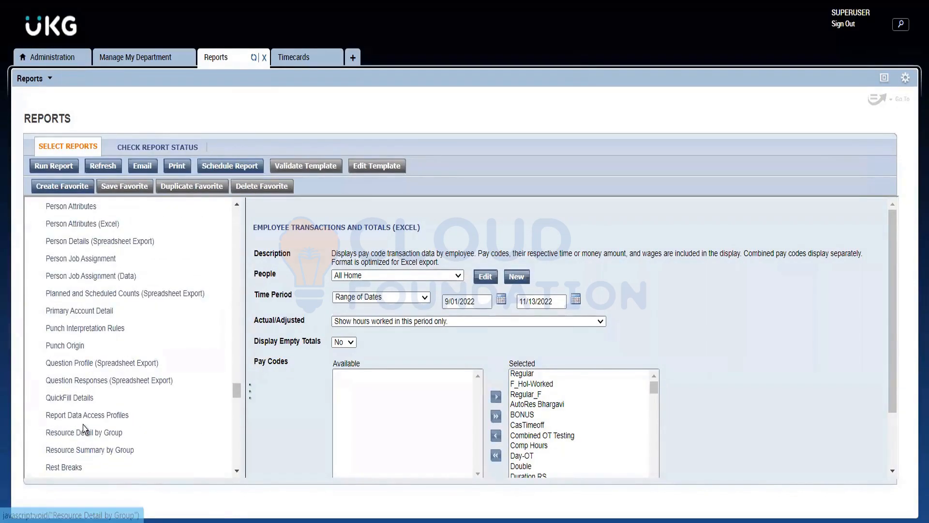
scroll(83, 425, "up", 1)
scroll(82, 423, "down", 6)
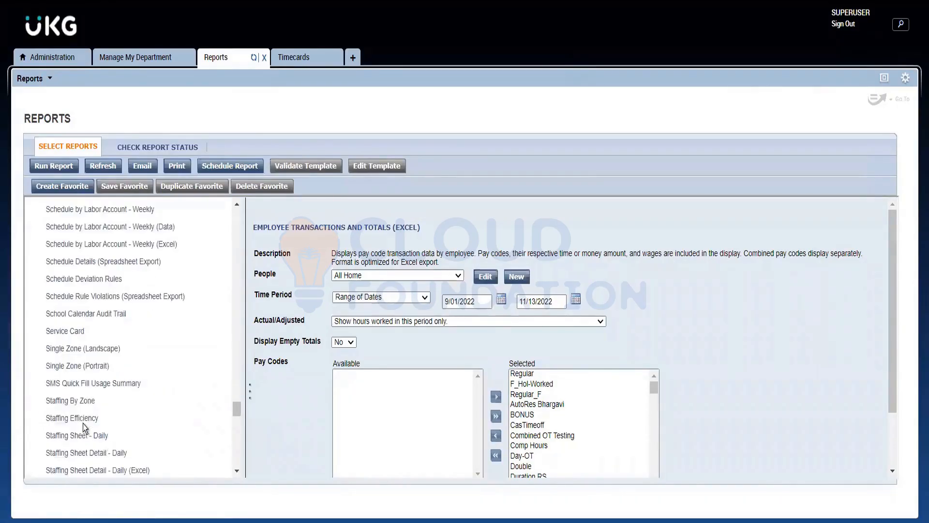
scroll(94, 411, "up", 12)
scroll(94, 408, "up", 15)
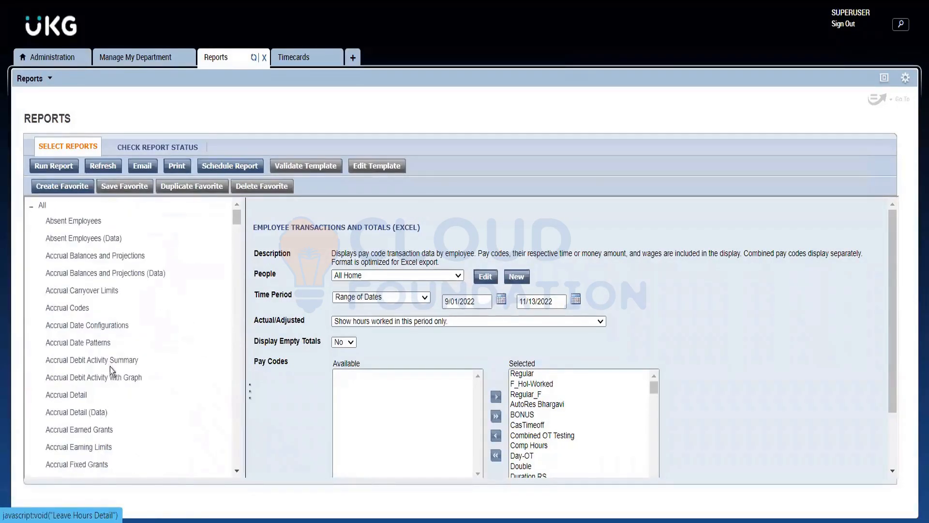
Collapse the All report category and expand the Timecard category to browse its reports.
left_click(32, 206)
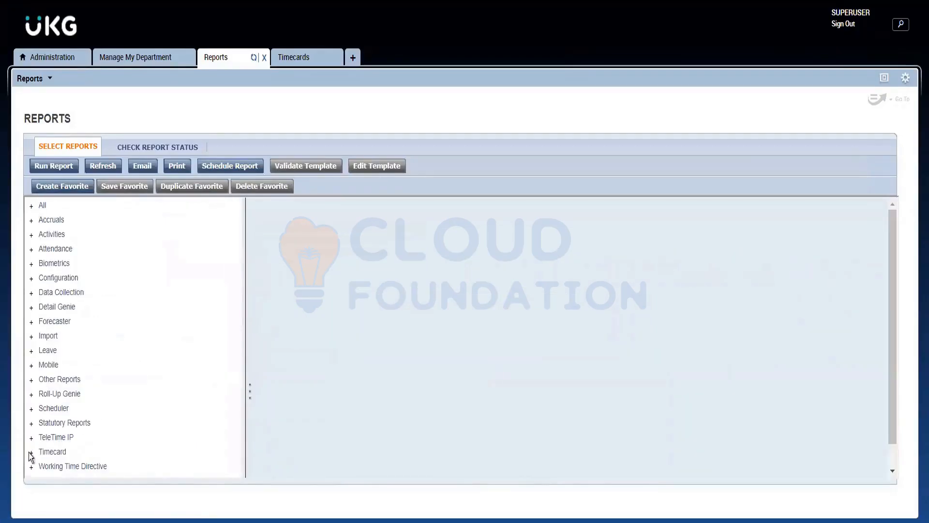
left_click(28, 453)
scroll(88, 419, "down", 5)
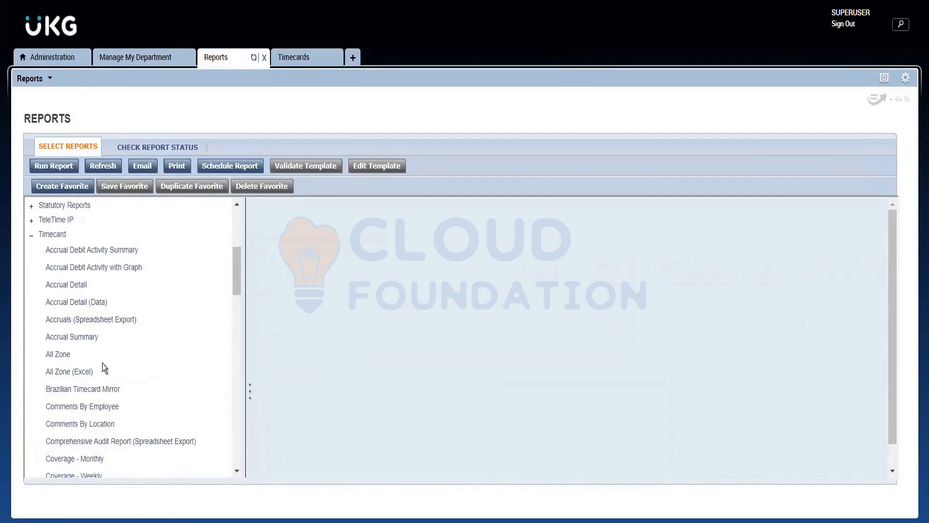
Browse the Timecard reports and open the Exceptions report.
scroll(102, 363, "down", 5)
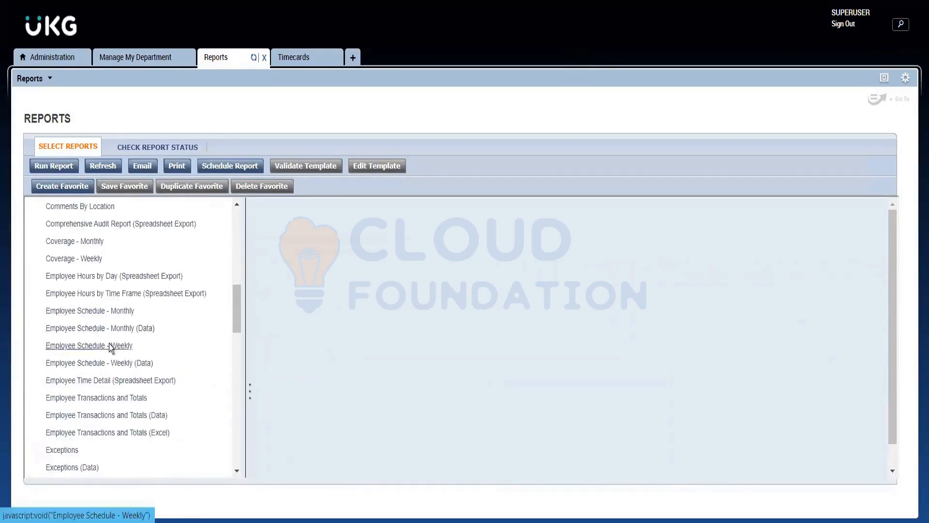
scroll(109, 348, "down", 2)
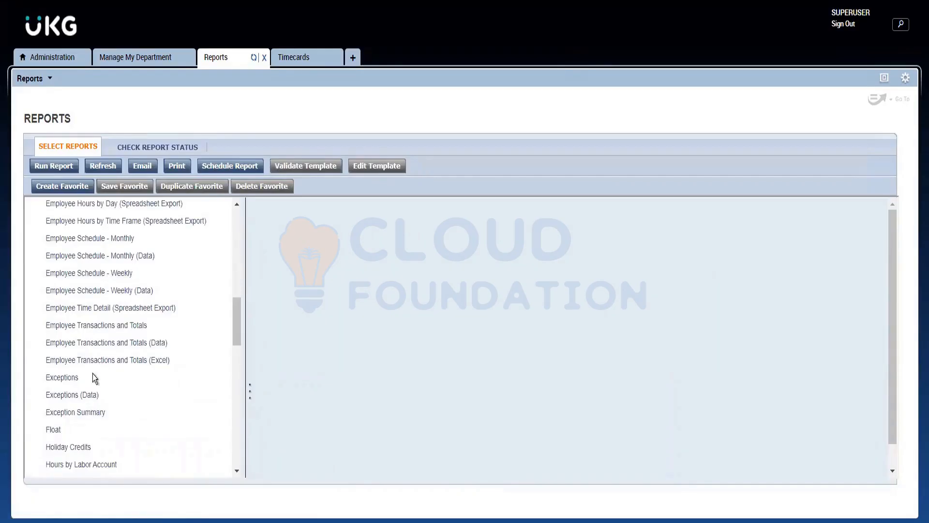
left_click(62, 377)
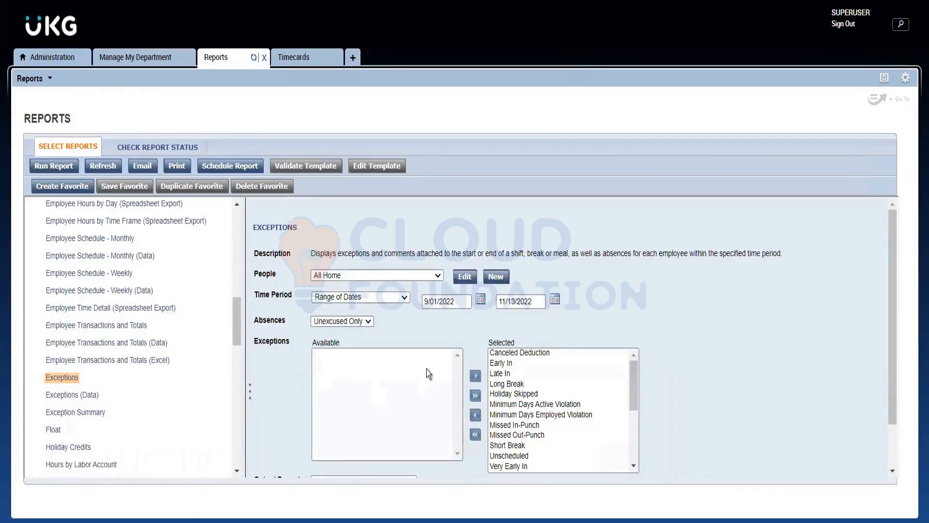
Review the Exceptions report's people, time period, absences, selected exceptions and output format options.
scroll(500, 367, "down", 3)
scroll(502, 372, "up", 3)
scroll(555, 447, "down", 3)
scroll(555, 444, "down", 4)
scroll(534, 400, "up", 3)
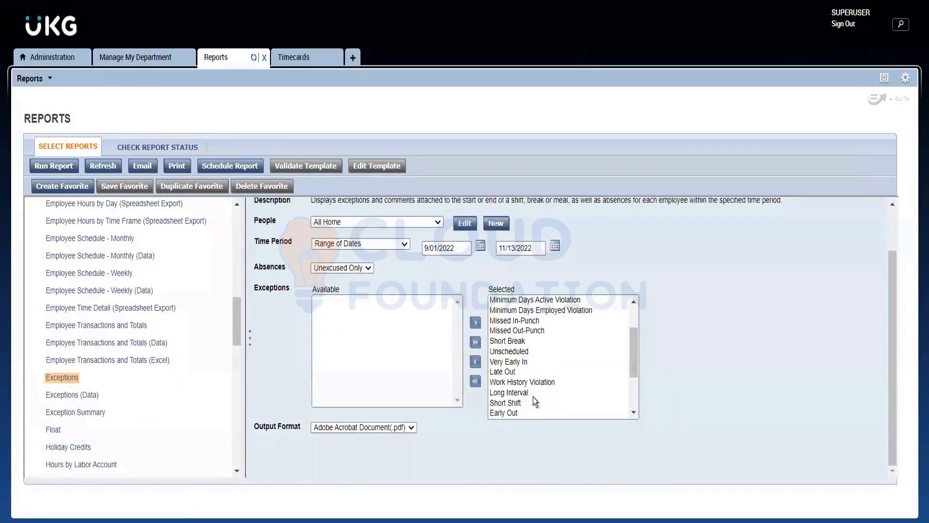
scroll(532, 396, "up", 4)
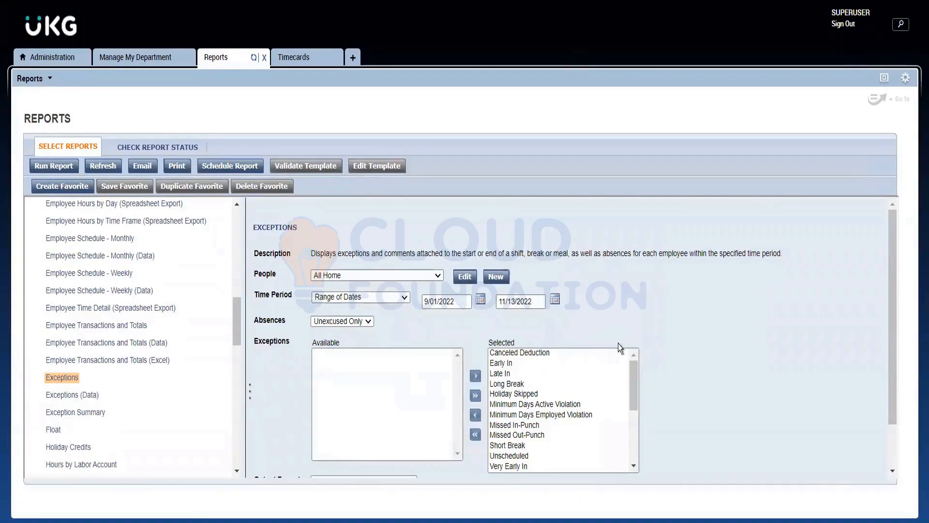
scroll(435, 361, "down", 3)
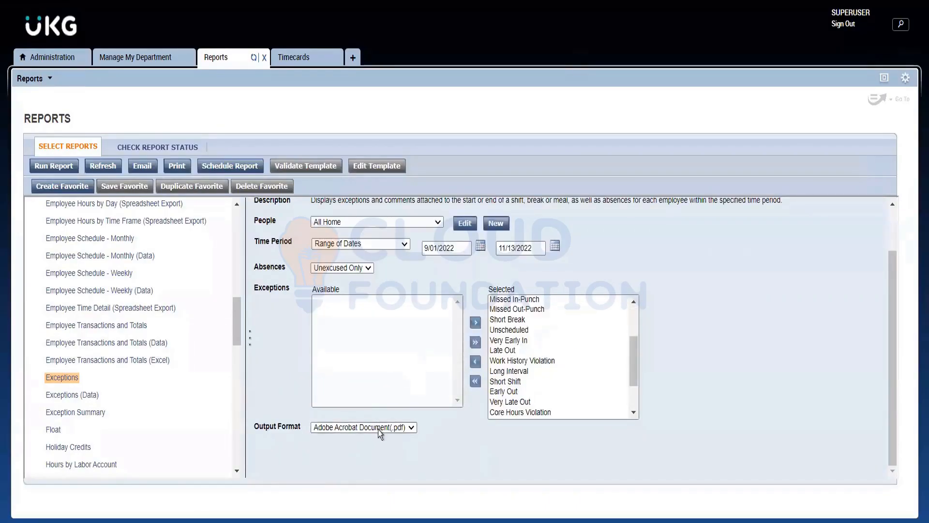
left_click(376, 427)
left_click(387, 434)
left_click(257, 411)
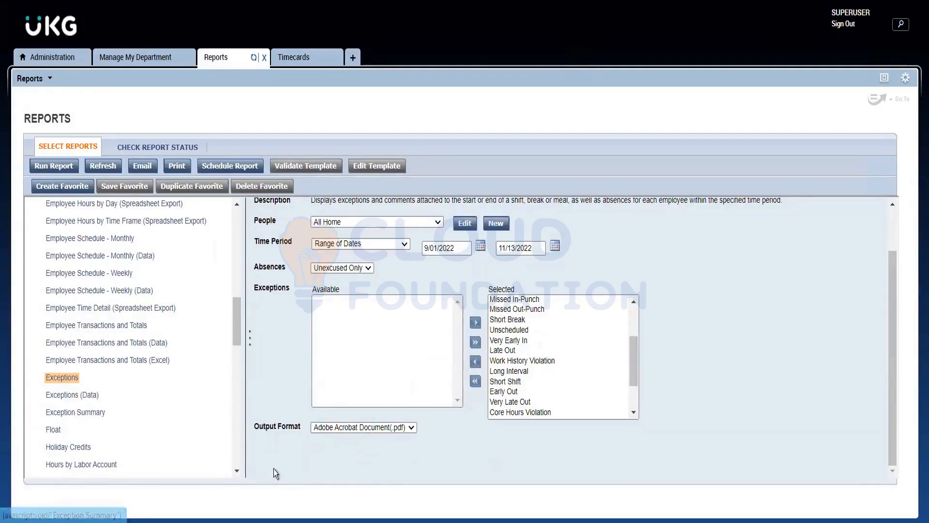
Open the Exception Summary report and try the Microsoft Excel output format before settling on Adobe Acrobat Document(.pdf).
left_click(75, 413)
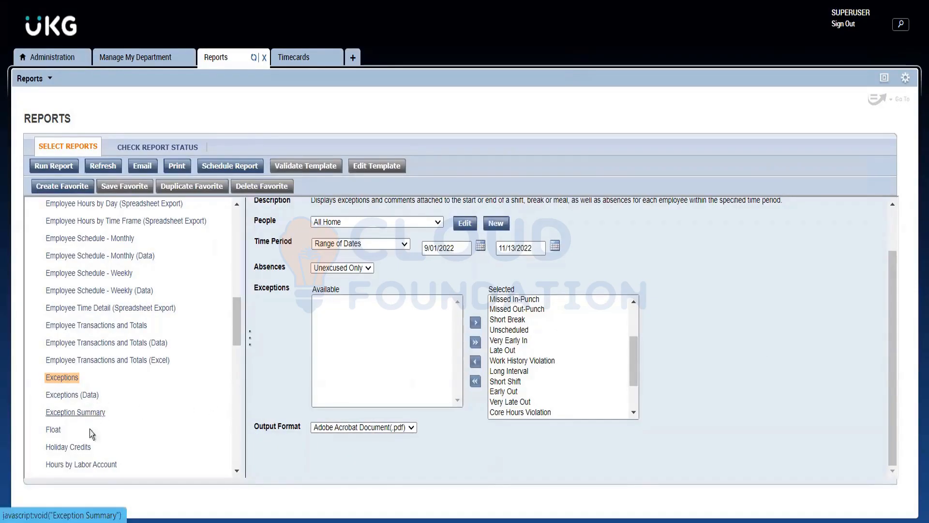
scroll(395, 395, "down", 1)
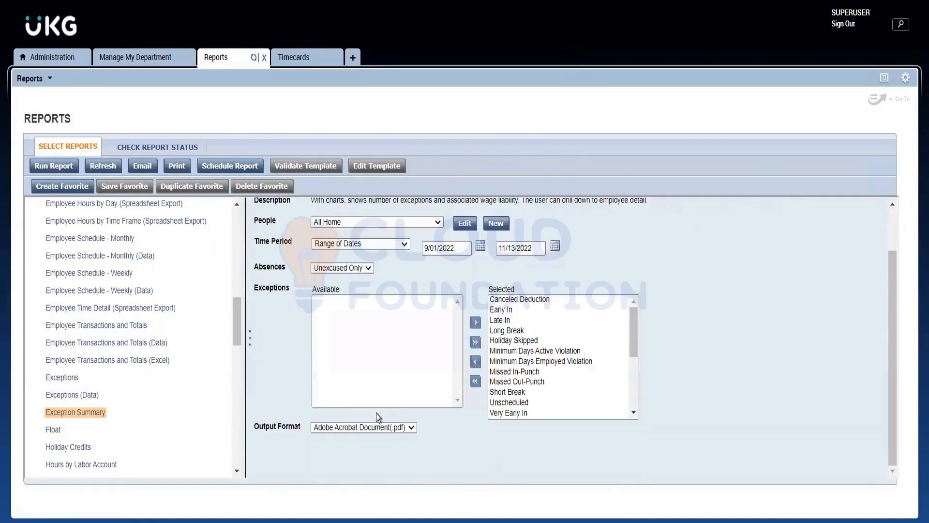
left_click(370, 426)
left_click(354, 449)
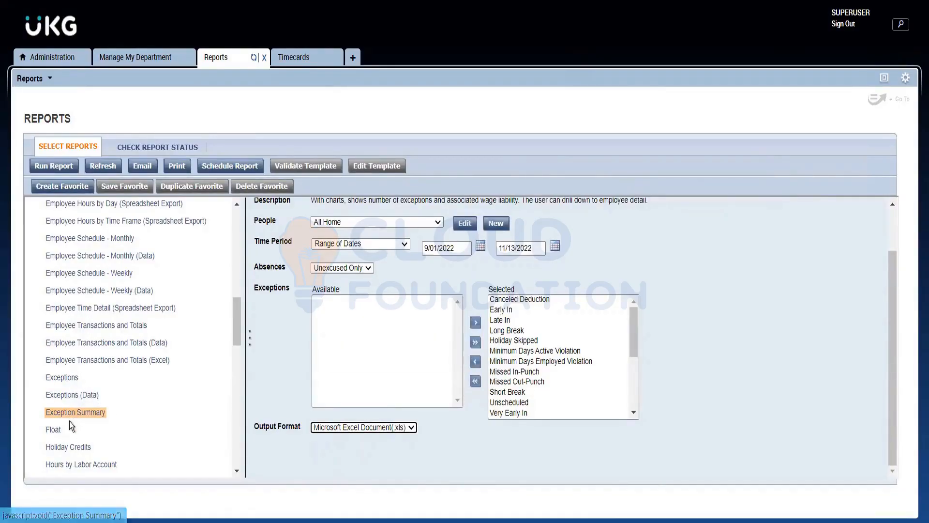
left_click(409, 429)
left_click(398, 449)
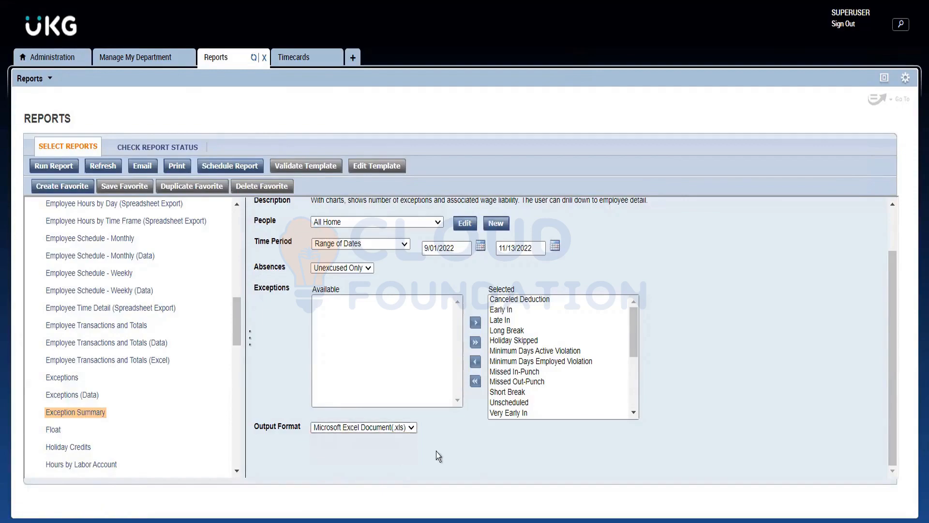
left_click(399, 429)
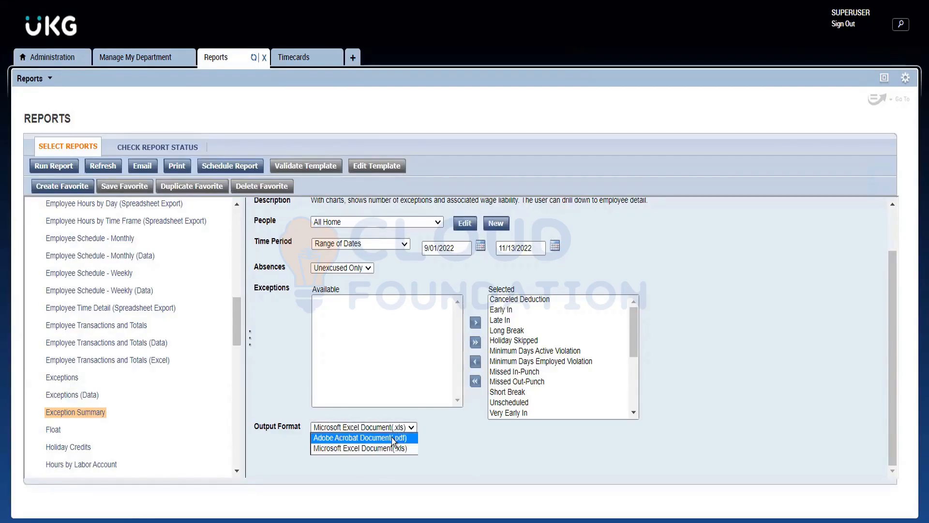
left_click(390, 437)
scroll(327, 451, "up", 2)
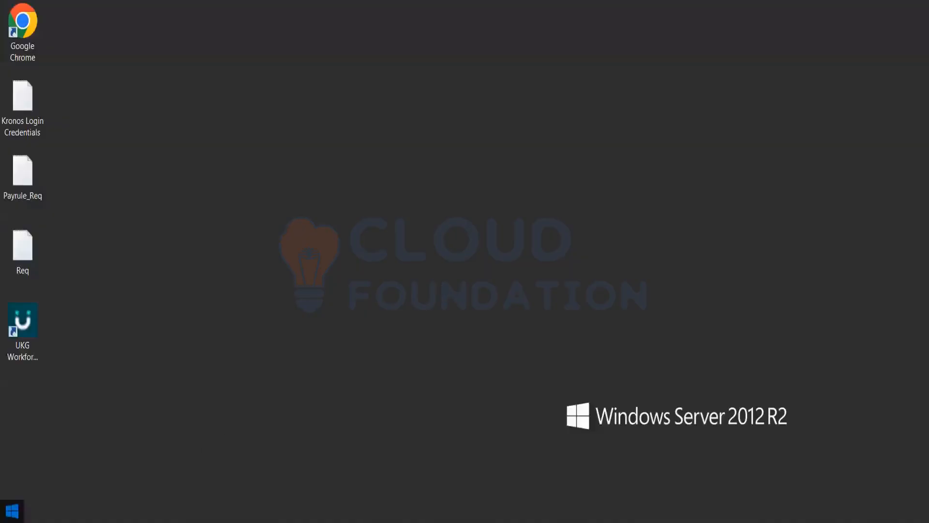
key("super")
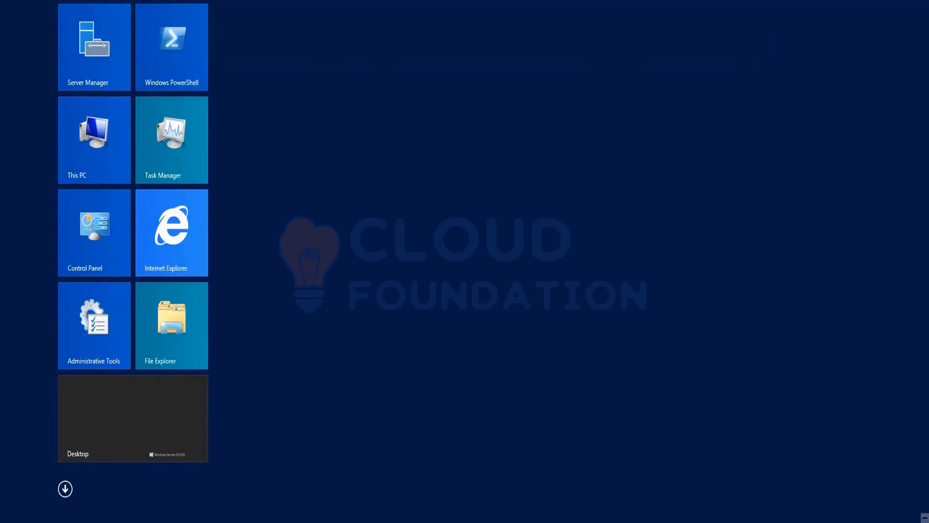
left_click(145, 398)
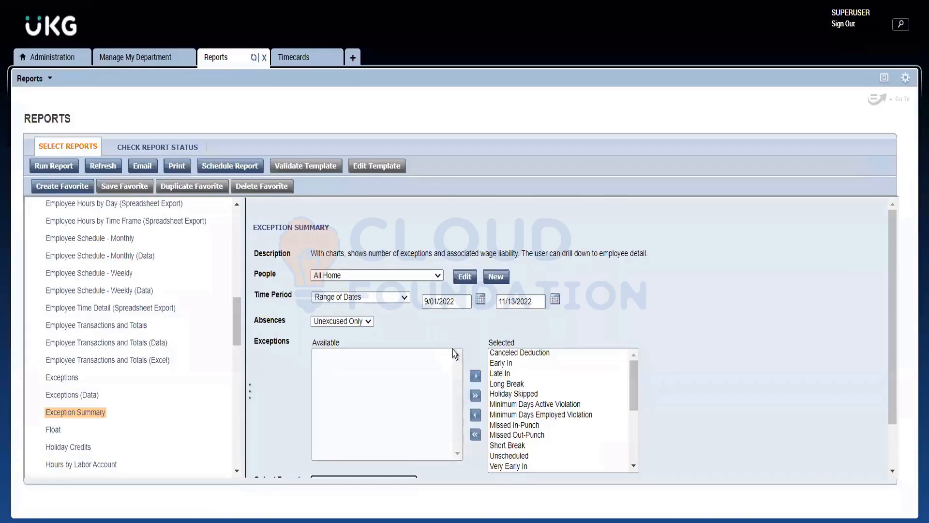
scroll(432, 380, "down", 2)
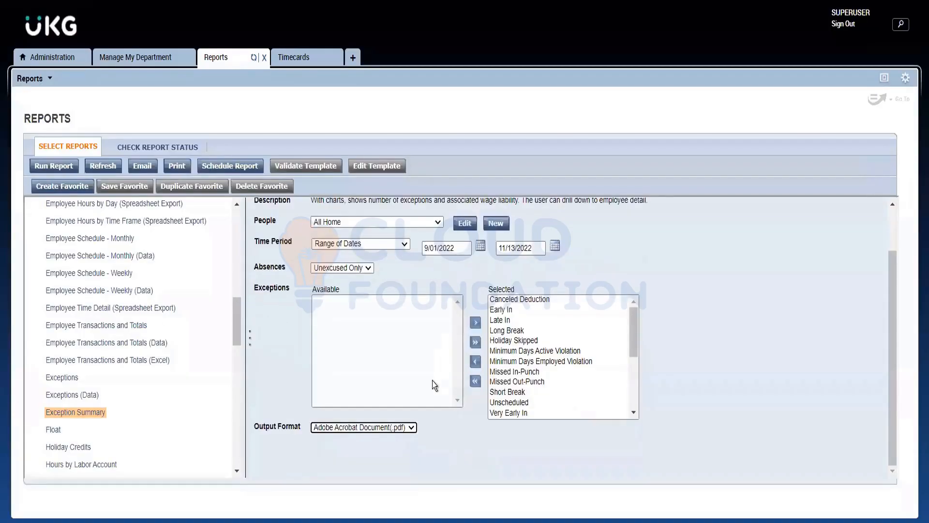
left_click(445, 469)
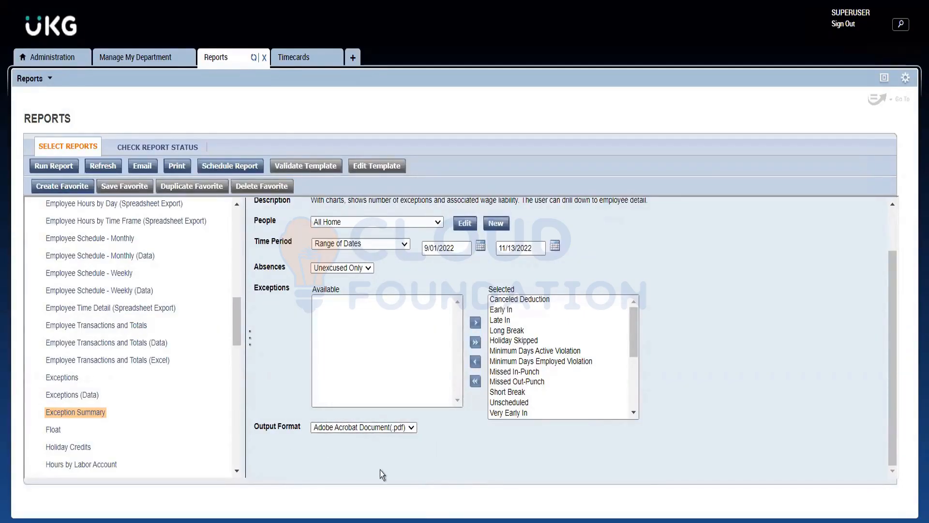
Review the Exception Summary report's full list of selected exceptions and the Hyperfinds available for People.
scroll(556, 370, "down", 2)
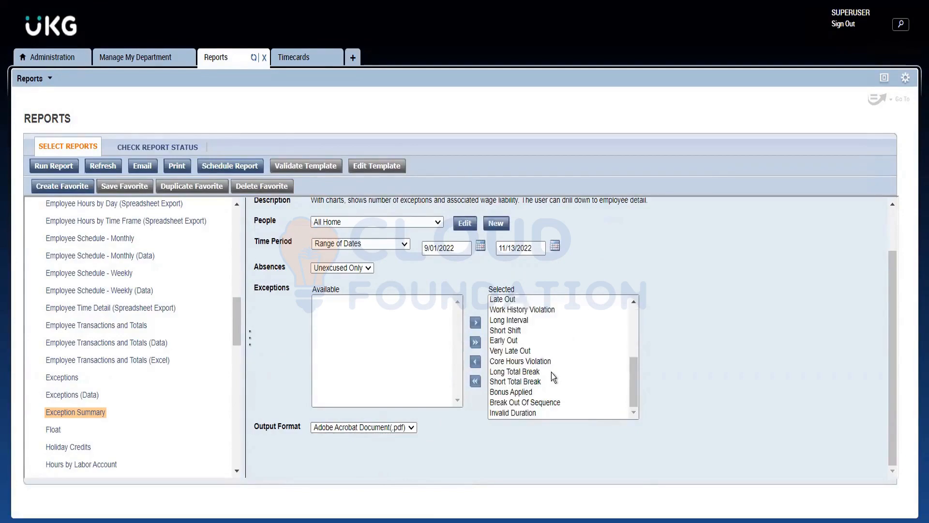
scroll(553, 378, "up", 2)
scroll(553, 374, "up", 2)
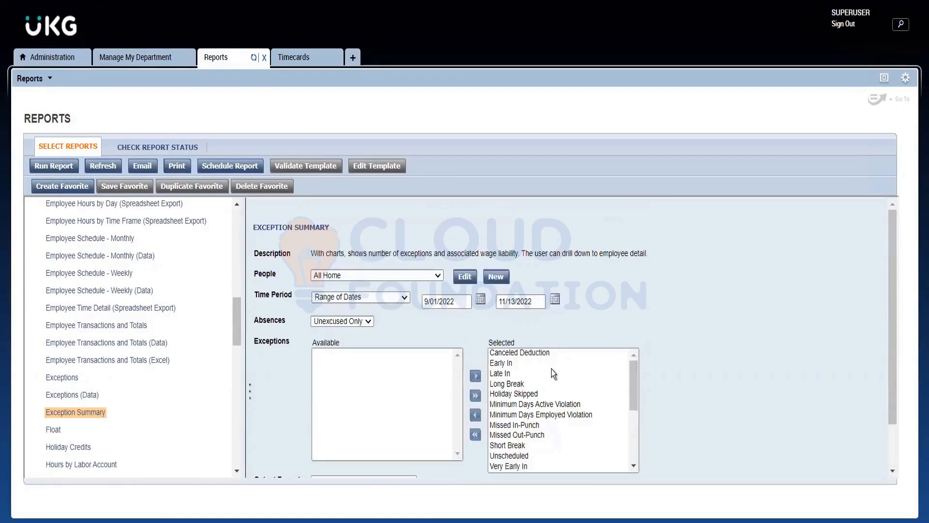
scroll(634, 334, "down", 7)
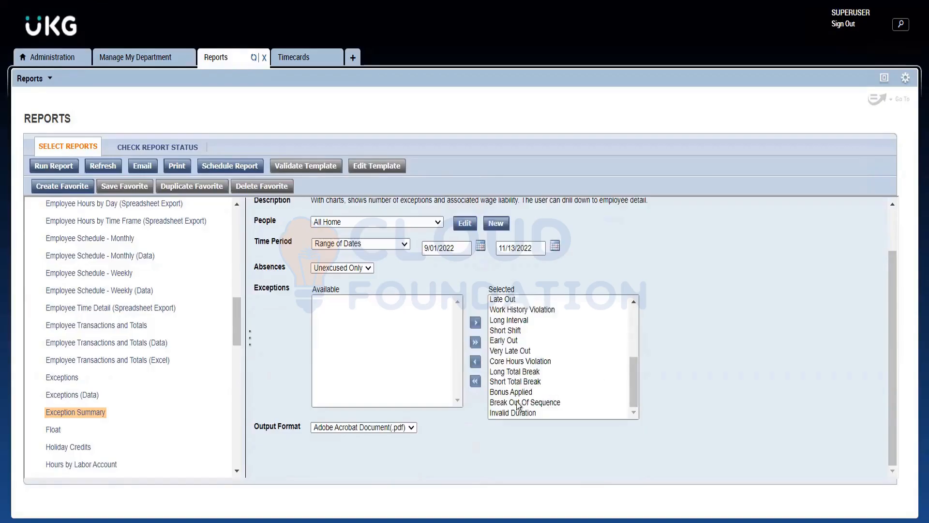
scroll(515, 404, "up", 3)
scroll(515, 378, "up", 2)
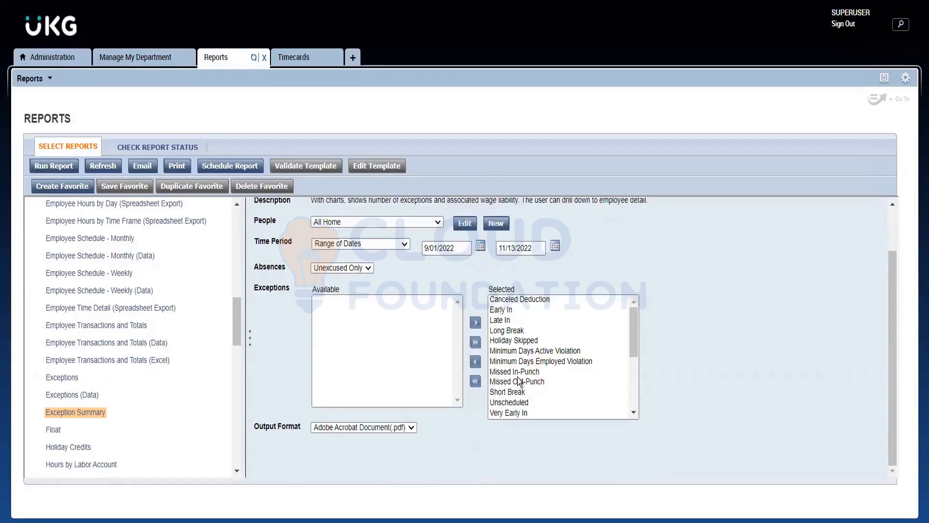
scroll(518, 385, "down", 5)
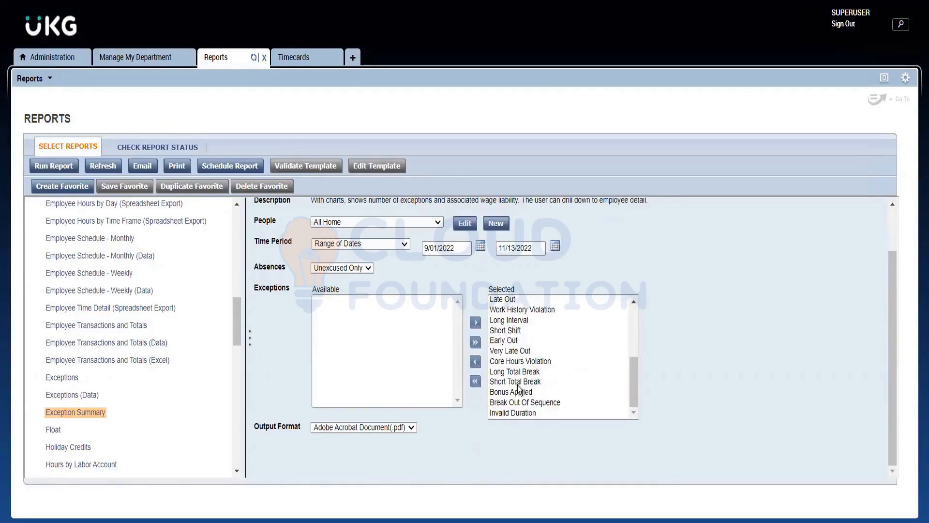
left_click(425, 223)
left_click(426, 223)
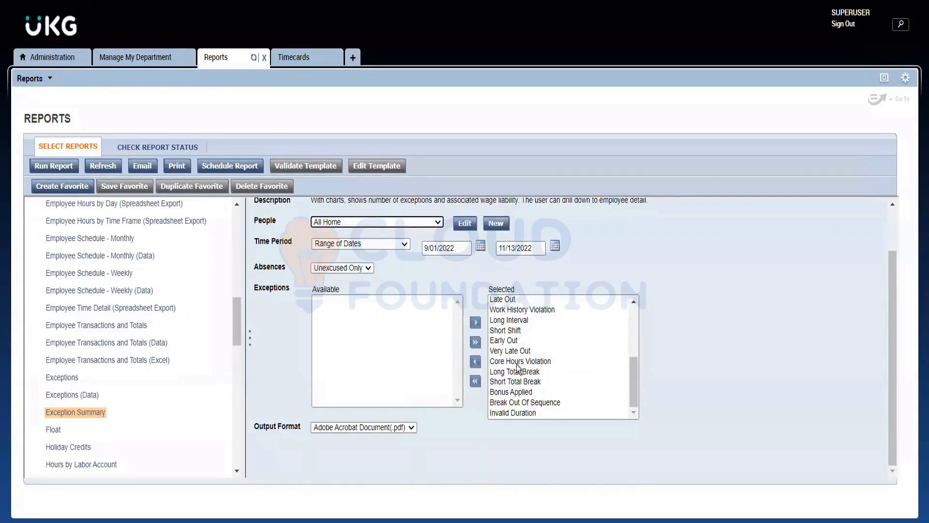
left_click(417, 220)
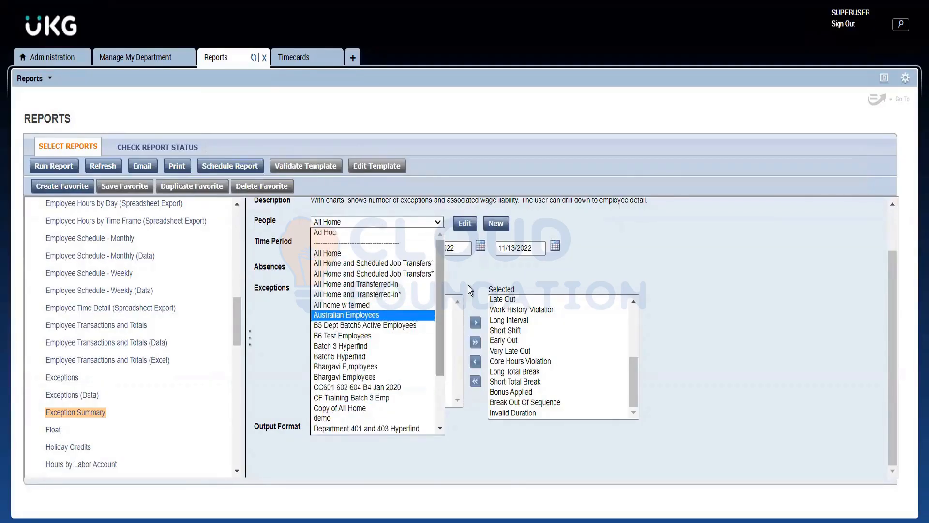
left_click(452, 288)
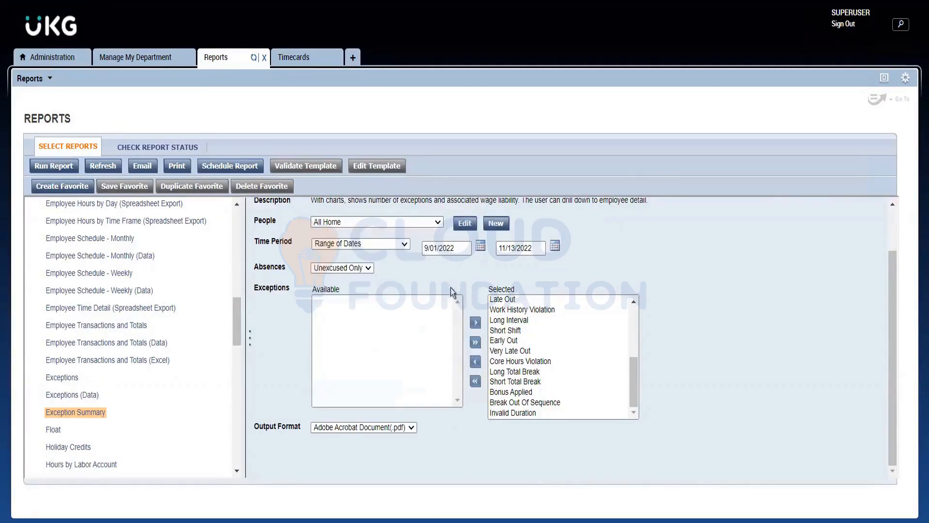
Set the Exception Summary report's Absences option to Both and check the start date calendar without changing the date.
scroll(356, 307, "up", 2)
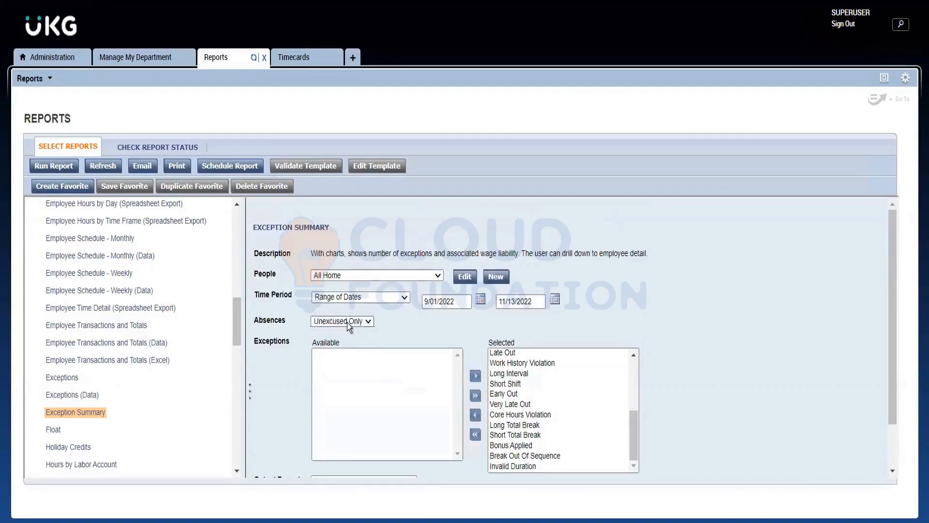
left_click(346, 321)
left_click(338, 351)
left_click(479, 299)
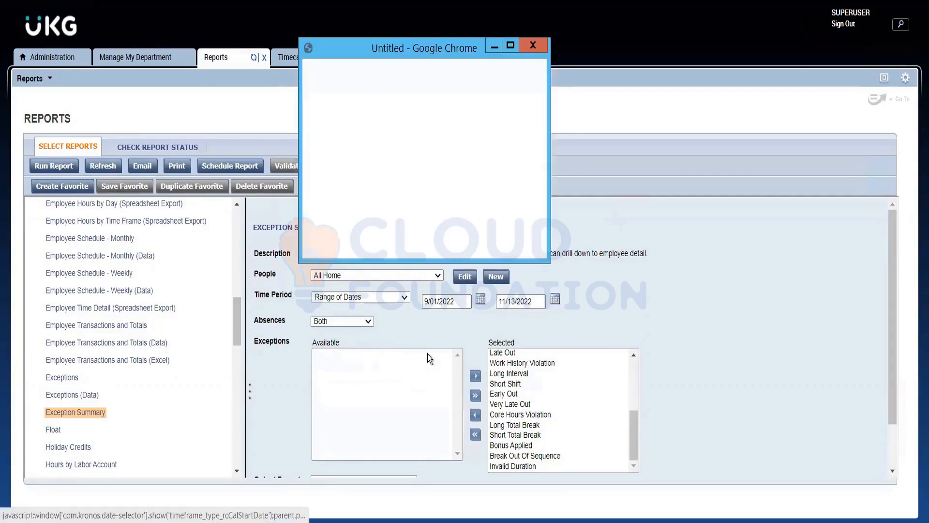
left_click(532, 45)
Run the Exception Summary report and refresh its status.
scroll(442, 359, "down", 2)
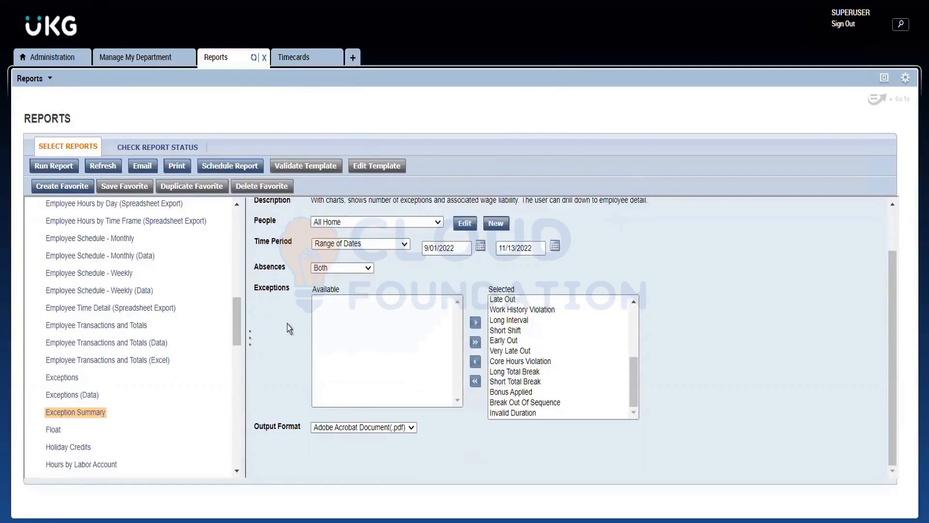
scroll(287, 328, "up", 2)
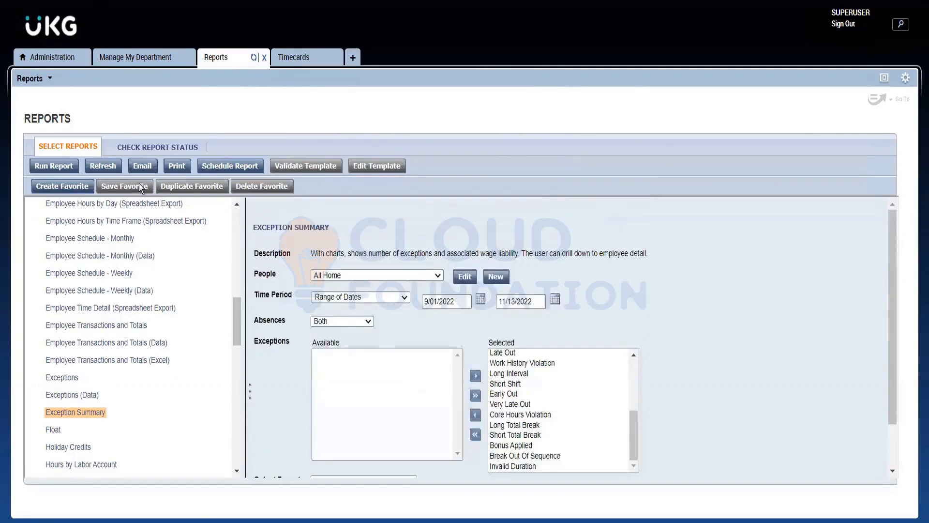
left_click(67, 167)
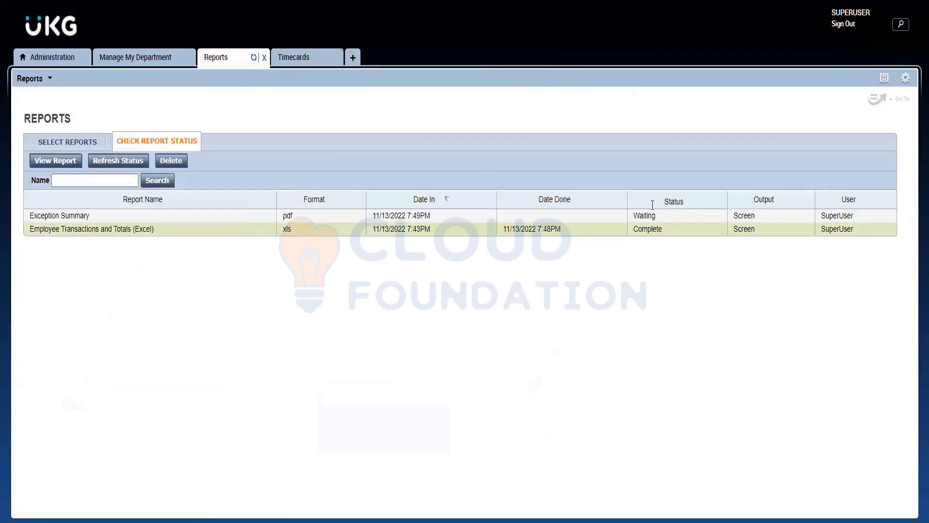
left_click(124, 164)
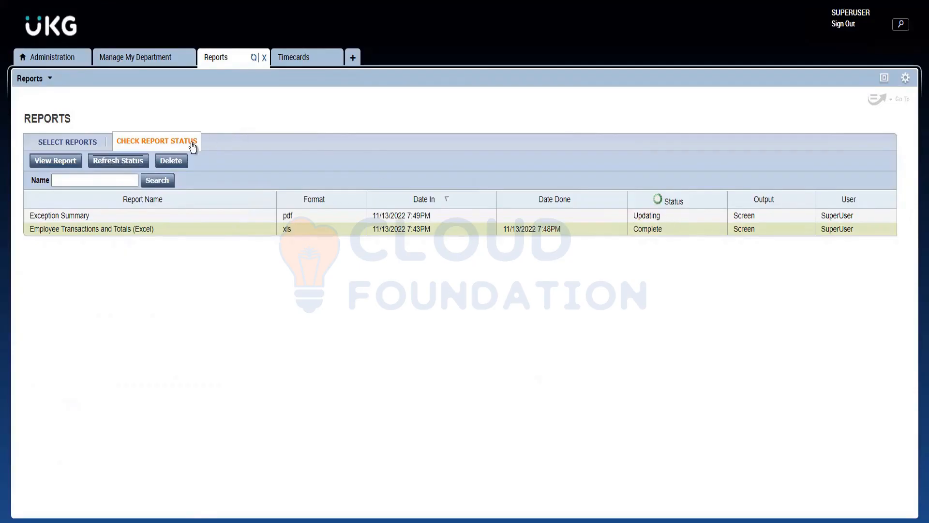
left_click(136, 161)
Download the completed Employee Transactions and Totals (Excel) report and show the downloaded .xls file in its folder.
left_click(203, 229)
double_click(123, 231)
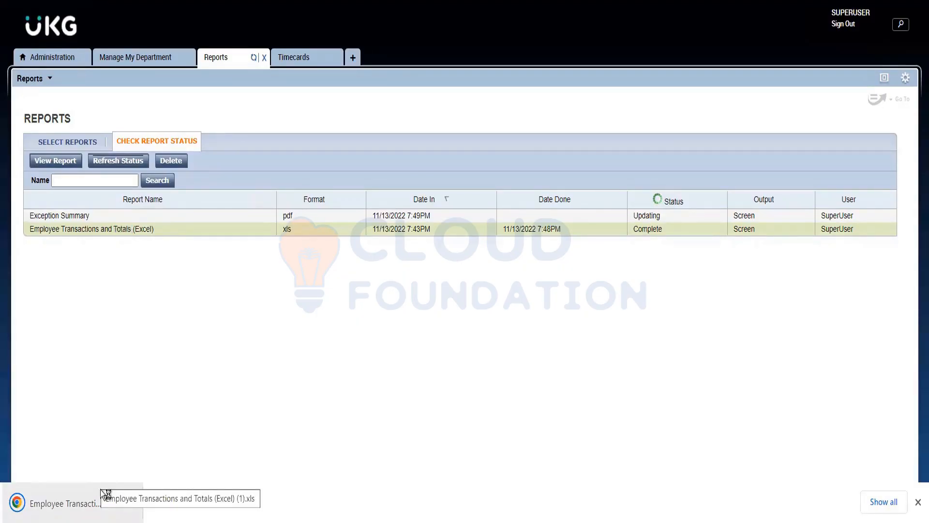
left_click(68, 503)
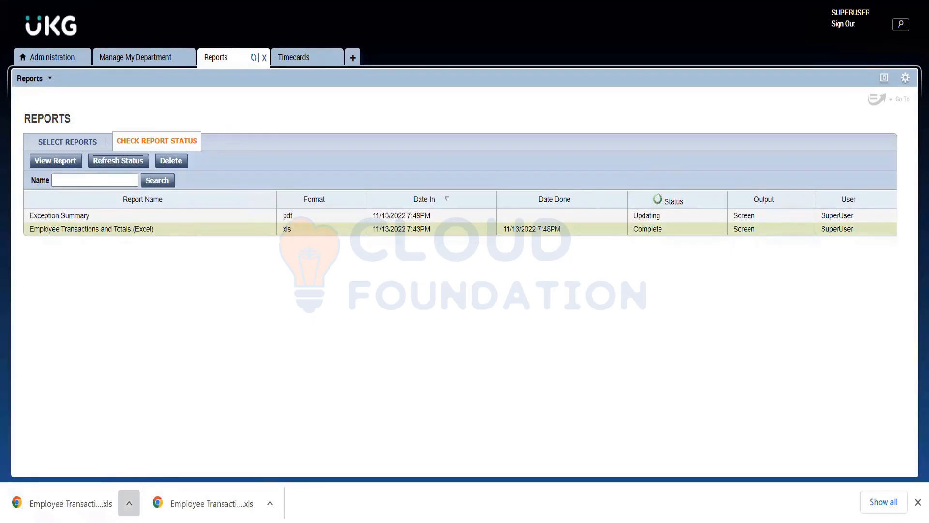
left_click(128, 503)
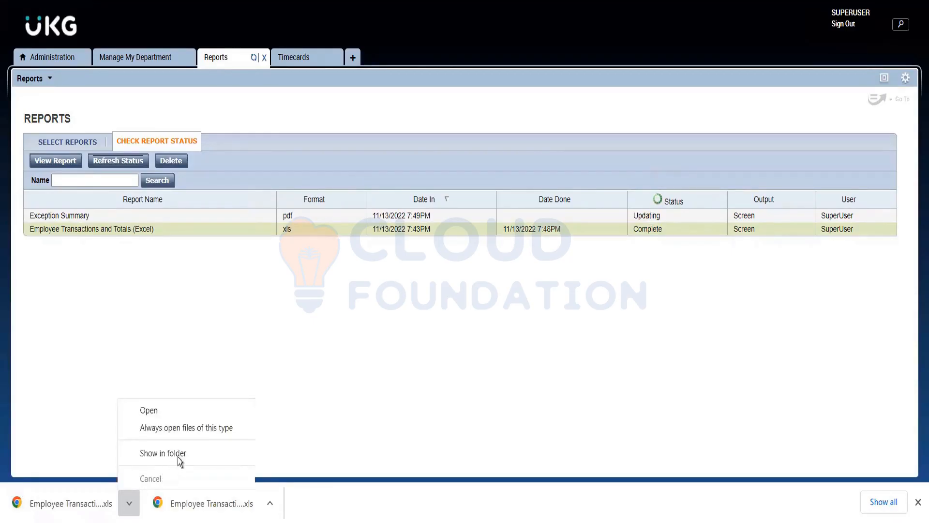
left_click(178, 456)
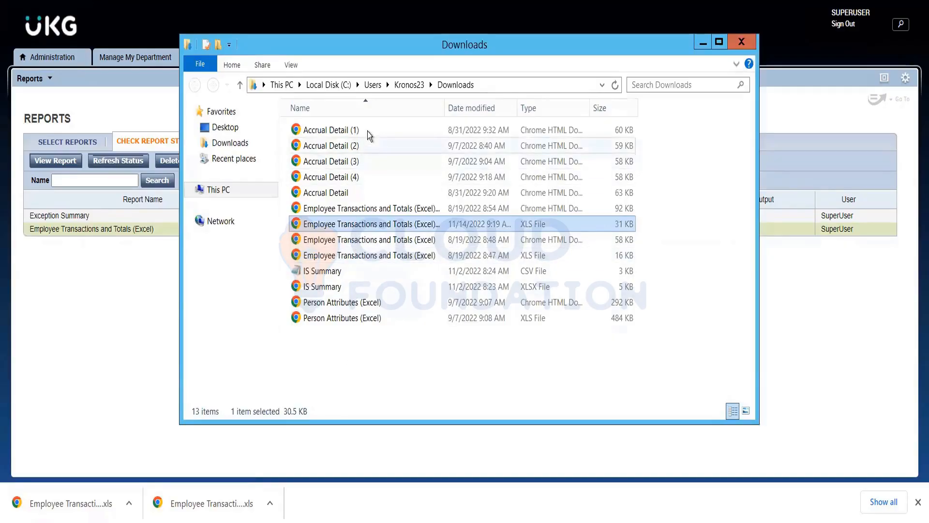
Leave the Downloads folder and select the Employee Transactions and Totals (Excel) report from the list of available reports.
left_click(704, 43)
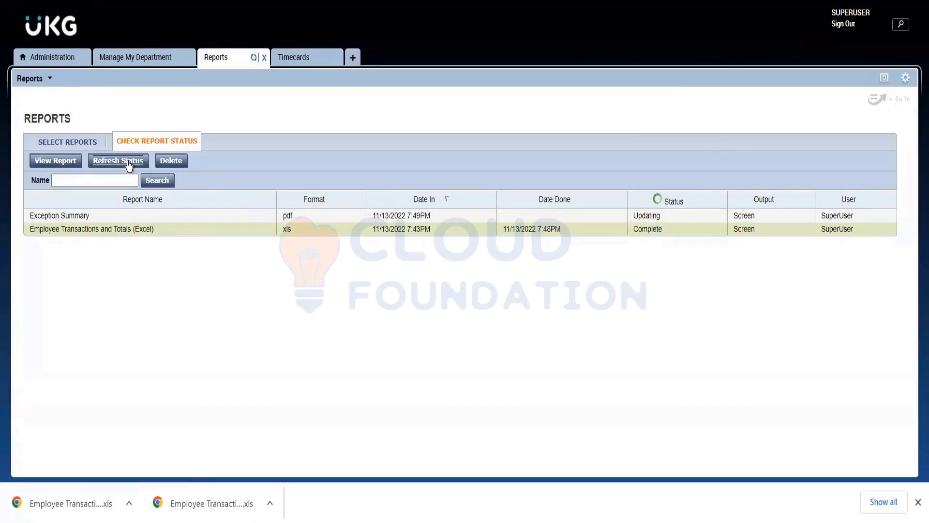
left_click(82, 143)
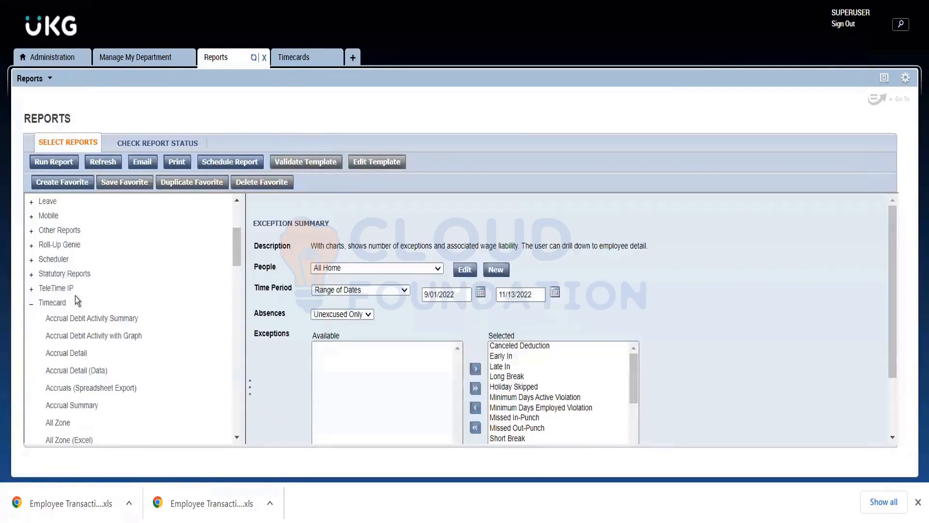
scroll(82, 292, "down", 20)
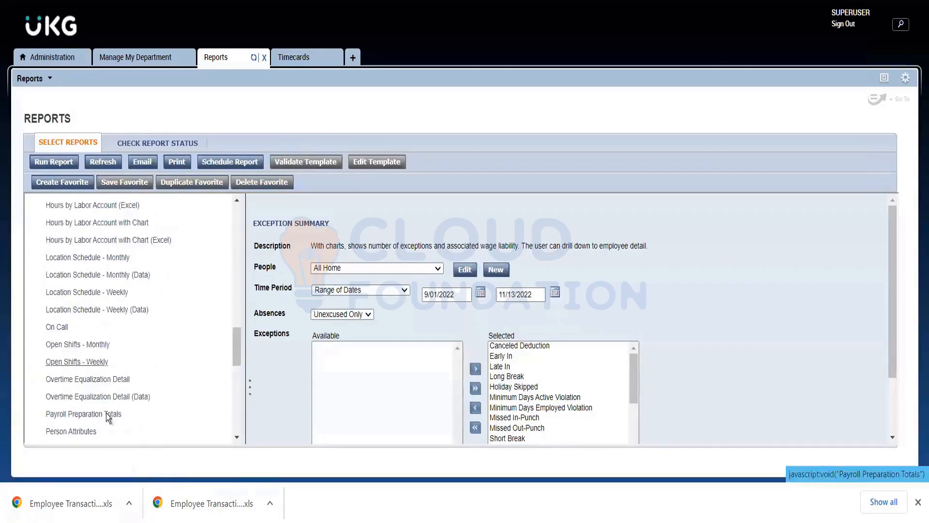
scroll(103, 359, "down", 4)
scroll(104, 359, "down", 3)
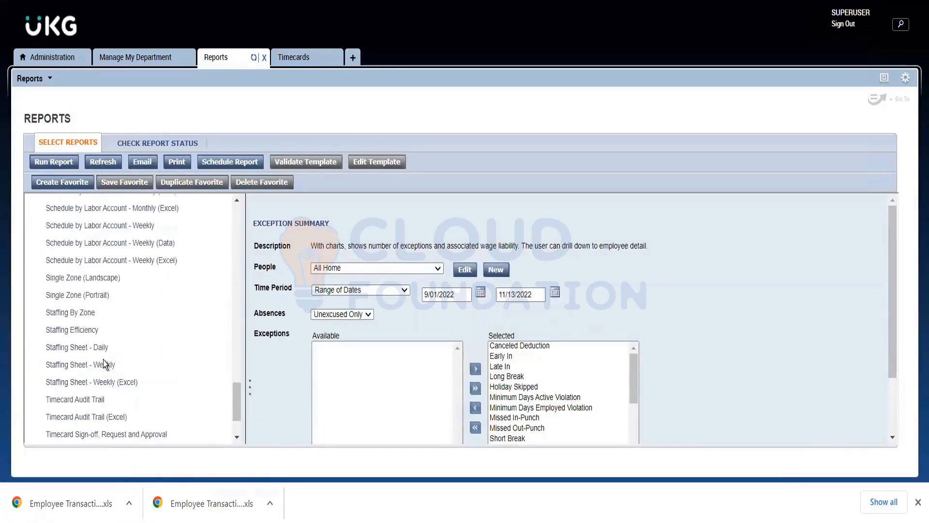
scroll(103, 359, "up", 10)
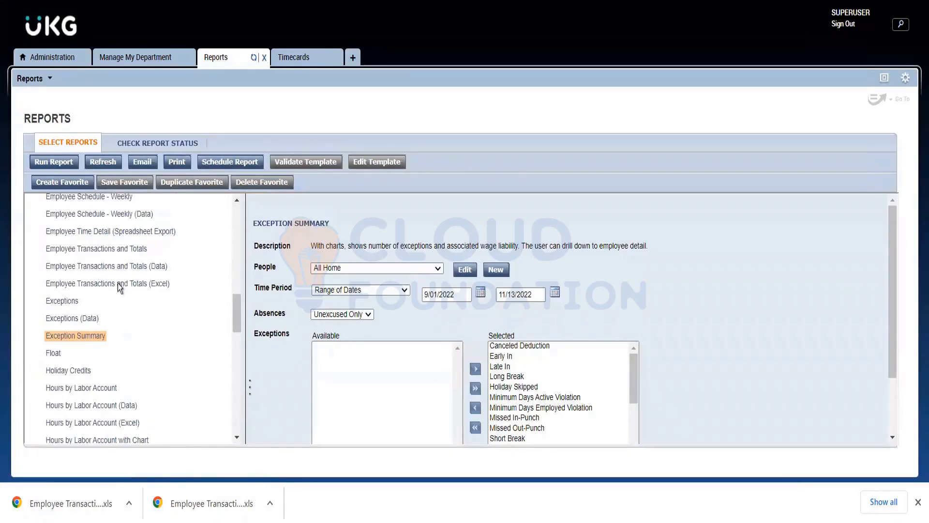
left_click(118, 285)
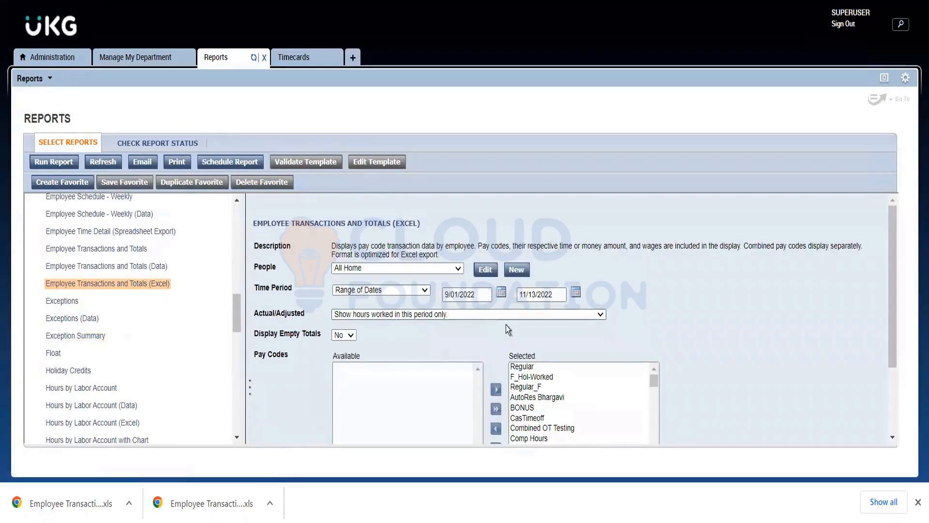
Keep Adobe Acrobat Document (.pdf) as the output format and run the Employee Transactions and Totals (Excel) report.
scroll(507, 339, "down", 2)
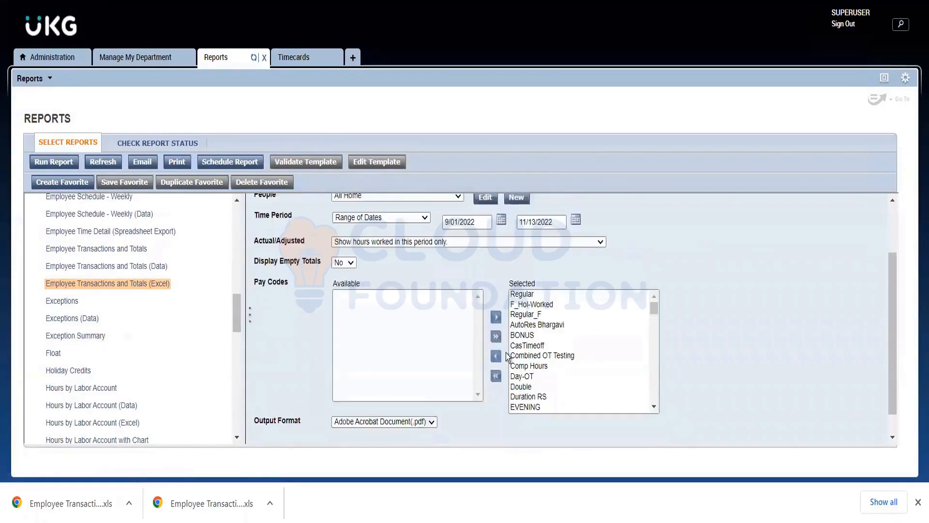
left_click(396, 397)
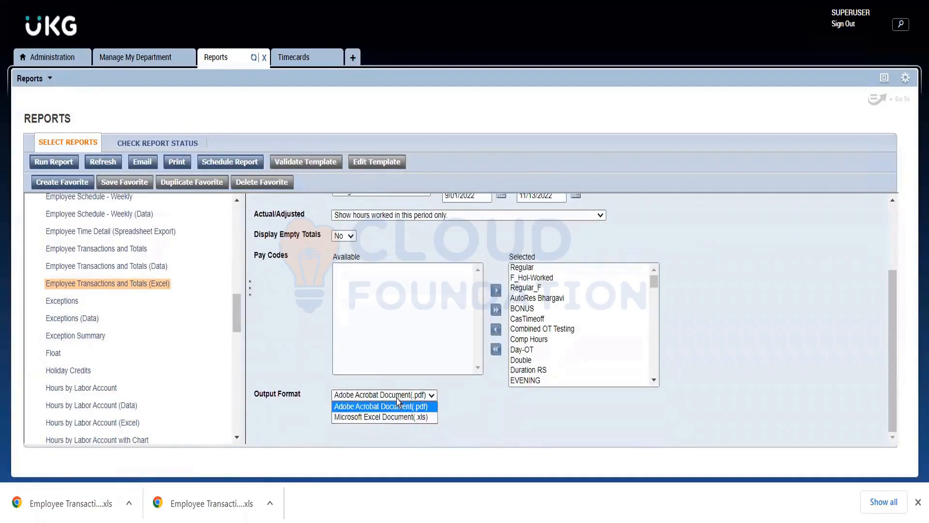
left_click(396, 398)
scroll(281, 334, "up", 2)
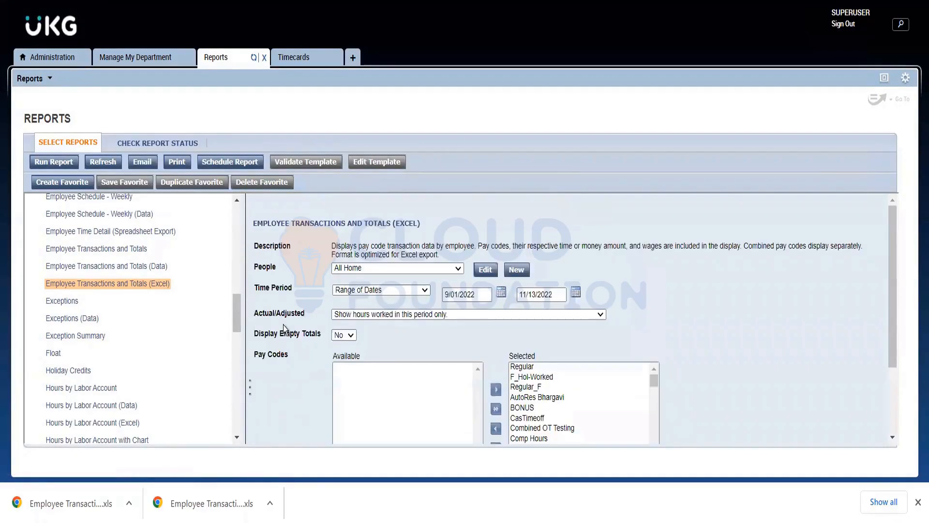
left_click(63, 165)
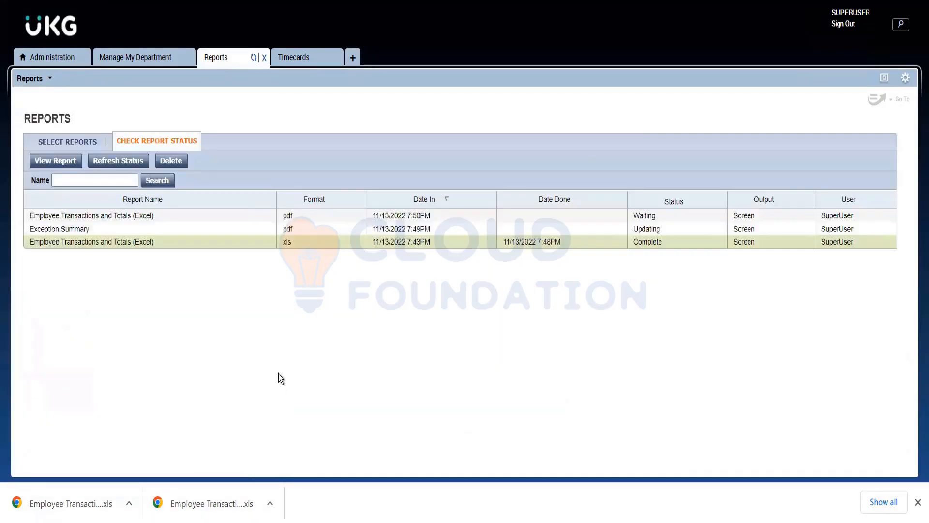
Refresh the status of the submitted reports and dismiss the browser's list of downloaded files.
left_click(116, 162)
left_click(124, 161)
mouse_move(917, 506)
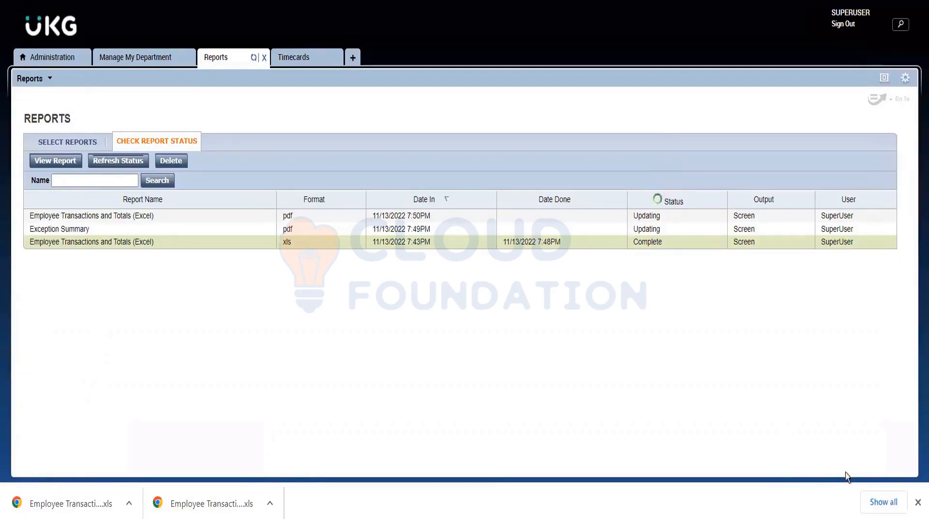
left_click(917, 502)
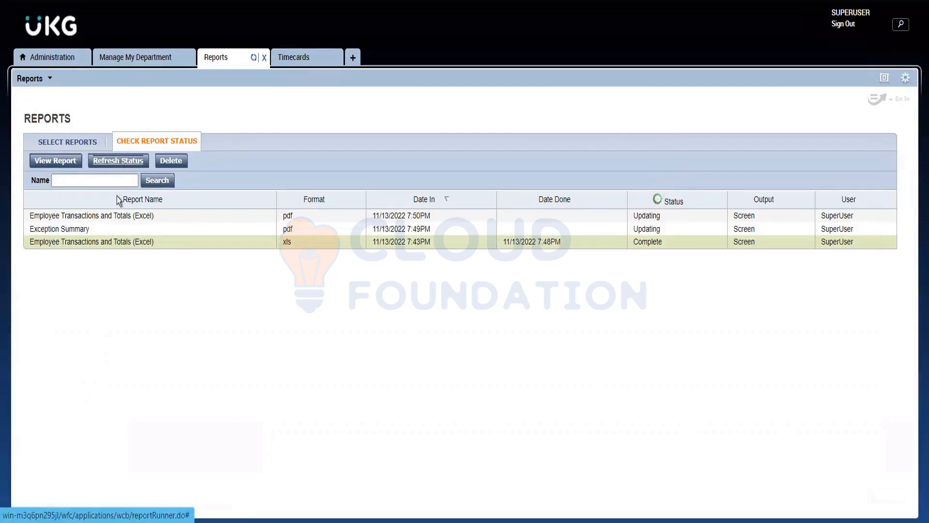
Look over the IS Summary genie for Australian Employees and the open employee timecard.
left_click(110, 62)
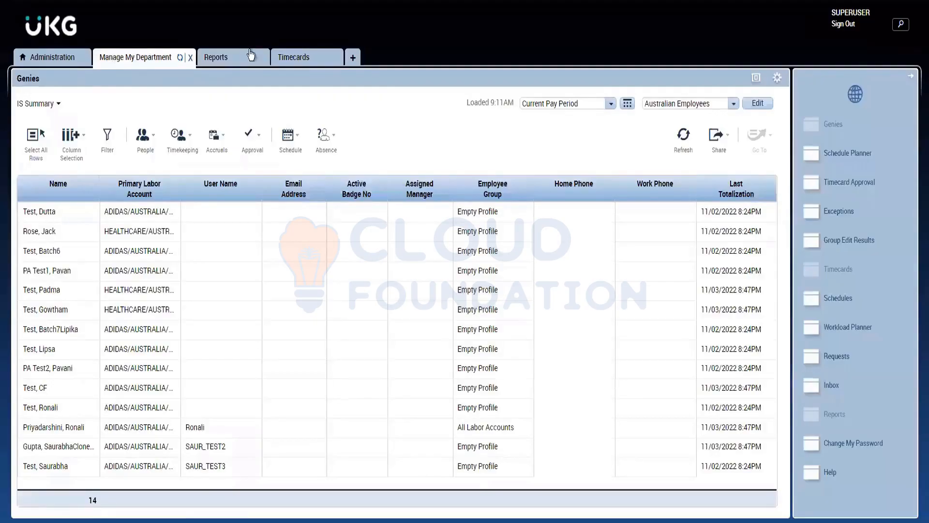
left_click(274, 56)
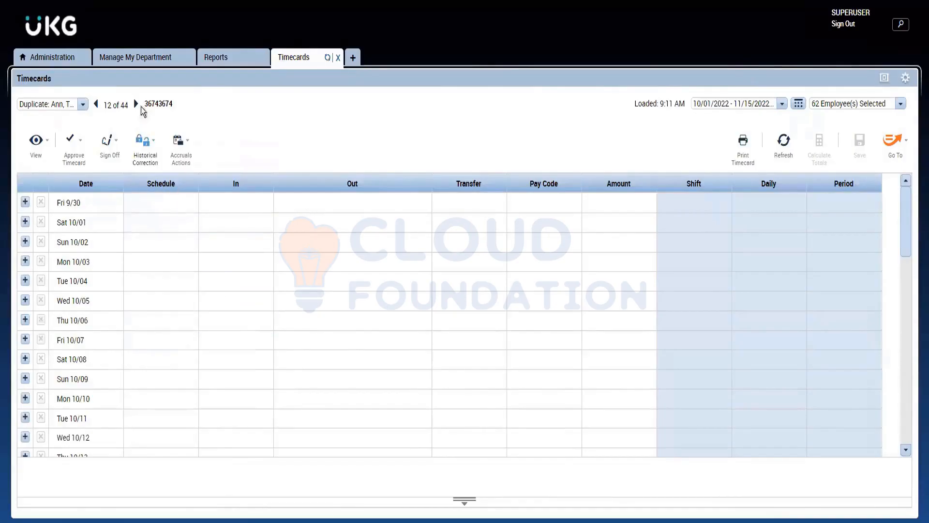
left_click(139, 60)
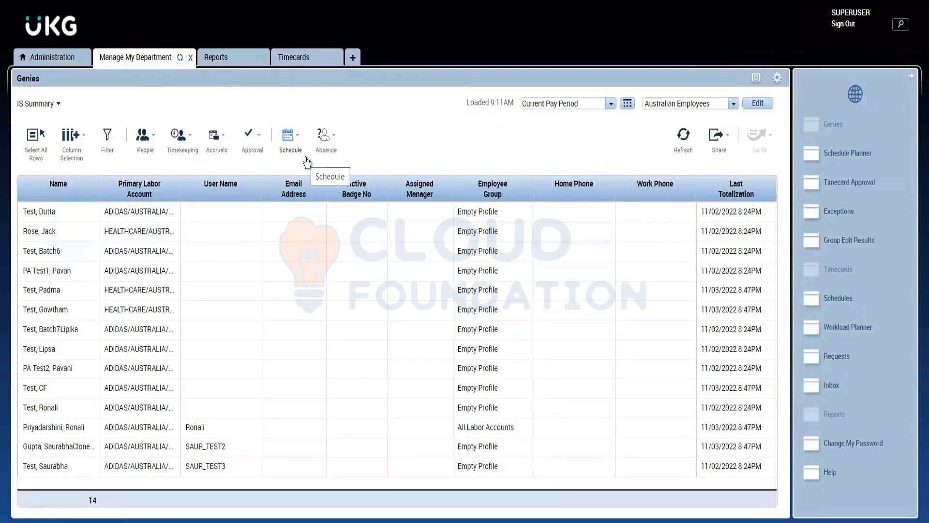
left_click(299, 60)
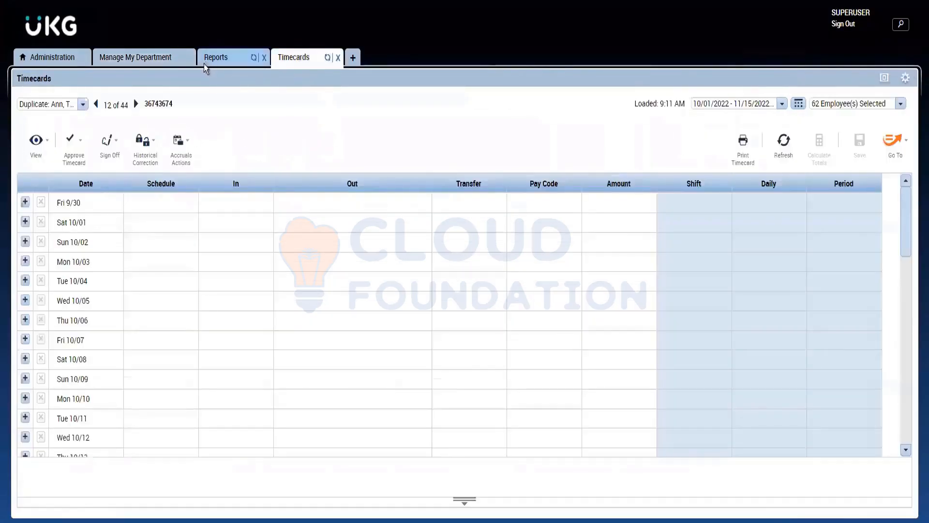
Return to the report status list, refresh it, and open the completed Exception Summary report's PDF.
left_click(206, 61)
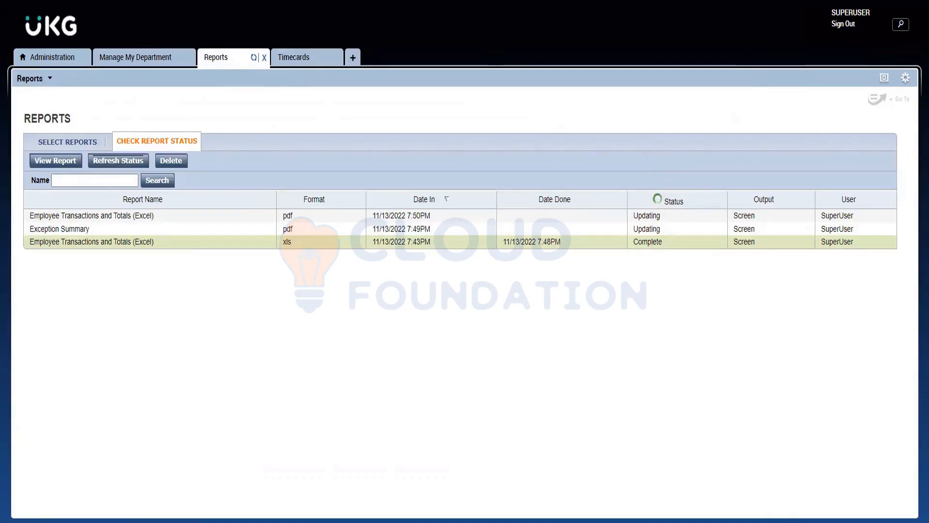
left_click(119, 164)
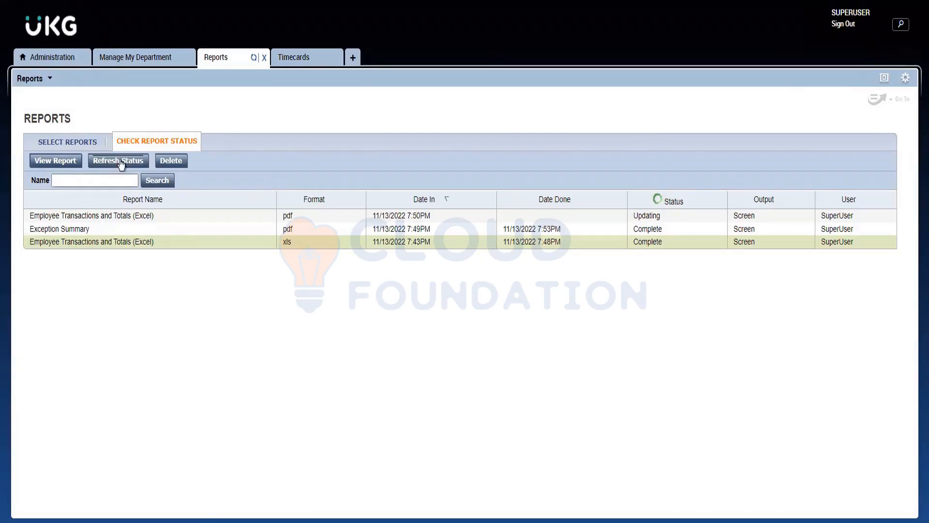
double_click(89, 229)
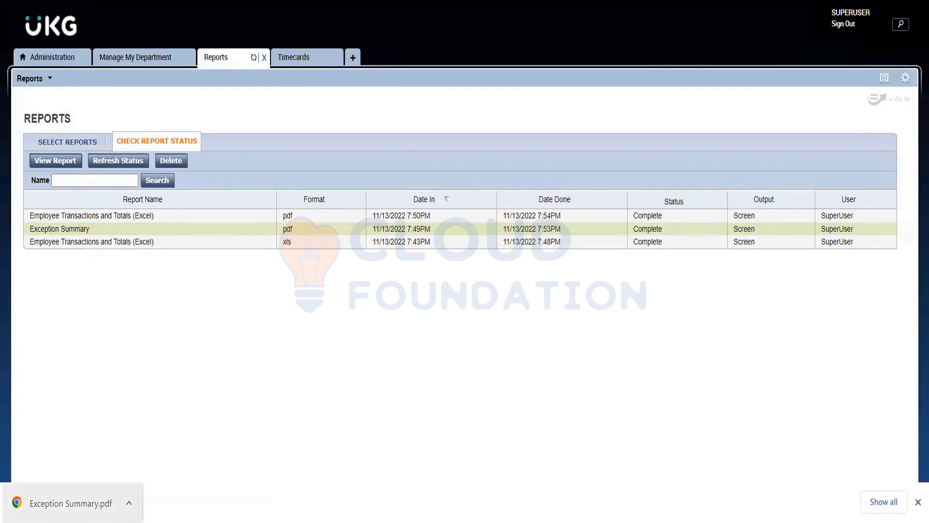
left_click(71, 503)
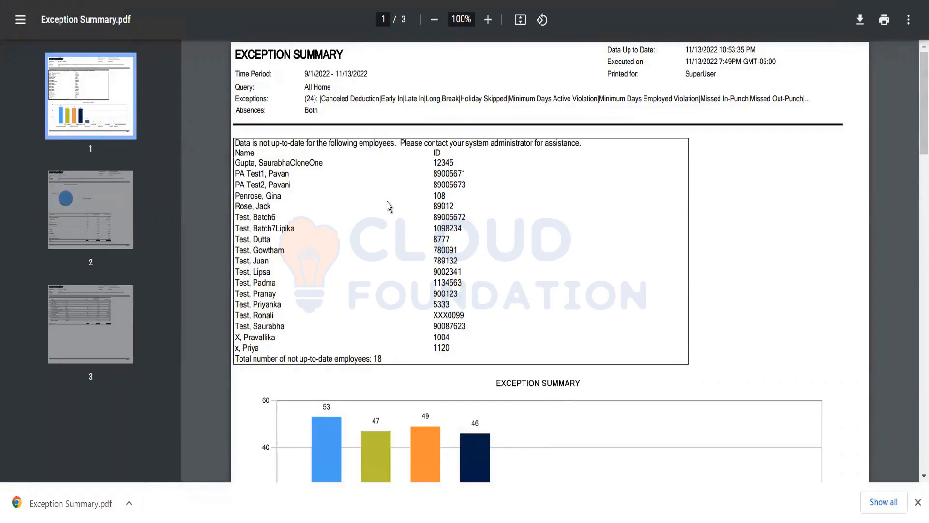
Examine the first page of the Exception Summary PDF, covering the employees without up-to-date data and the exception bar chart.
scroll(399, 228, "down", 5)
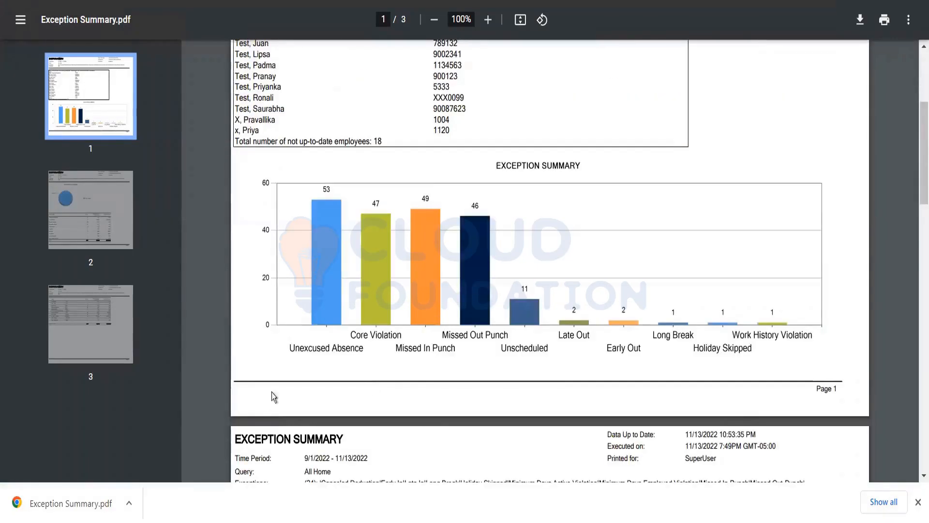
scroll(261, 370, "up", 3)
scroll(301, 247, "down", 3)
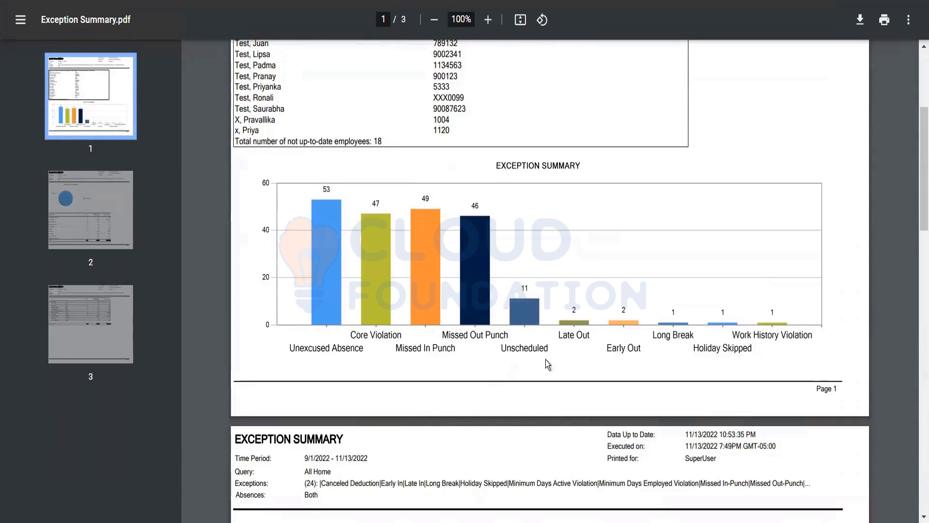
scroll(526, 371, "up", 2)
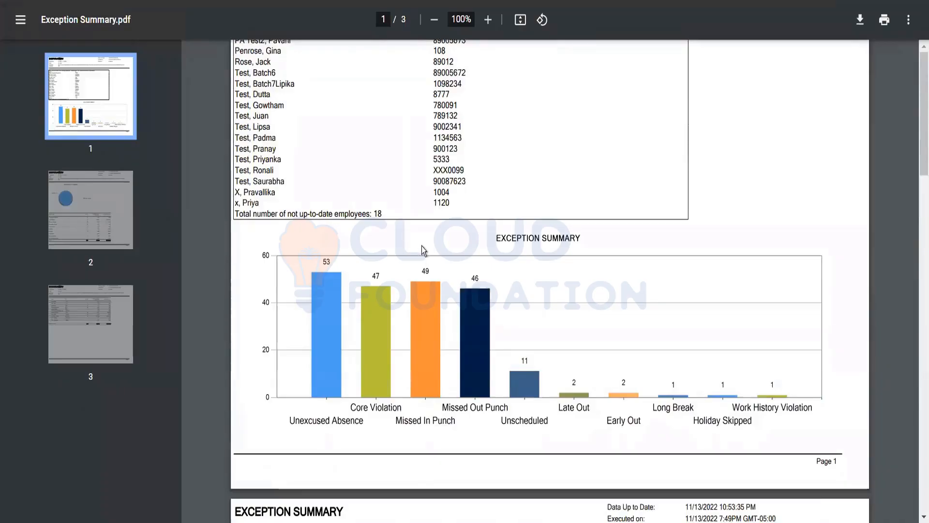
scroll(422, 246, "up", 3)
scroll(461, 242, "down", 4)
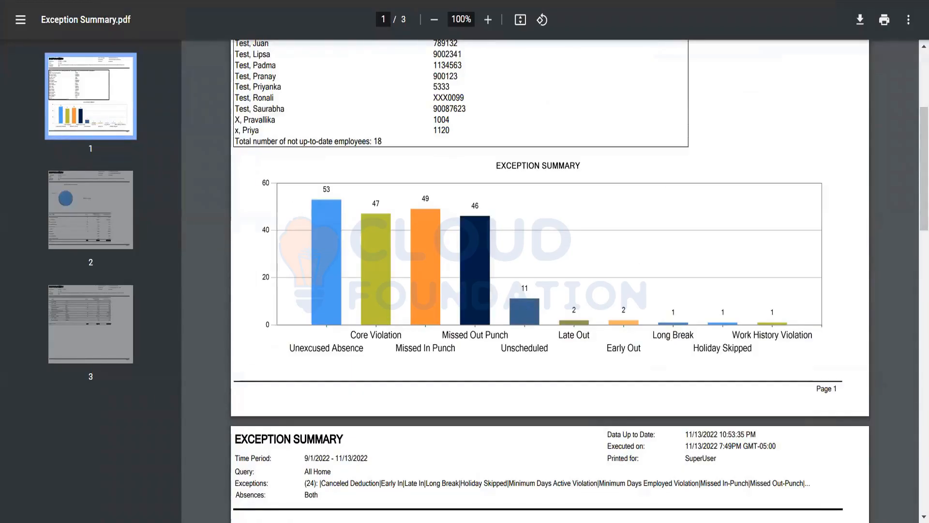
scroll(459, 329, "up", 3)
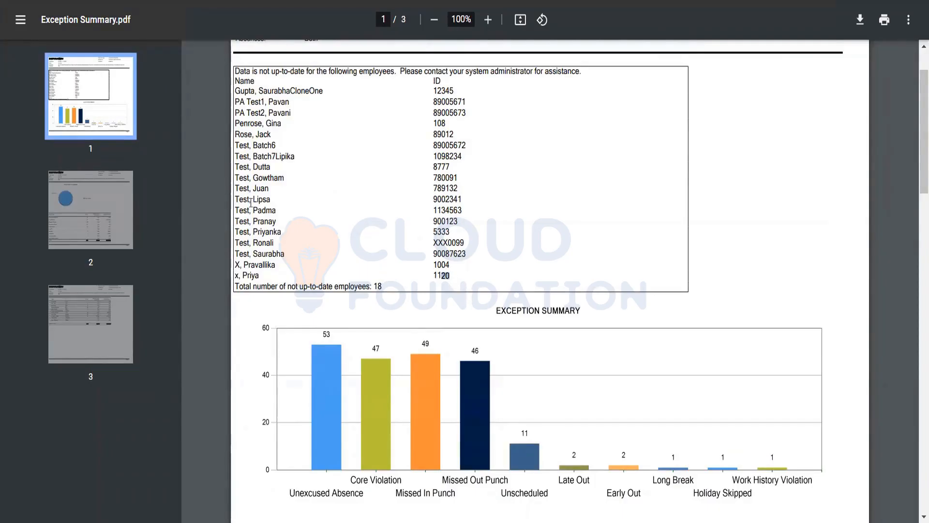
left_click_drag(447, 277, 217, 70)
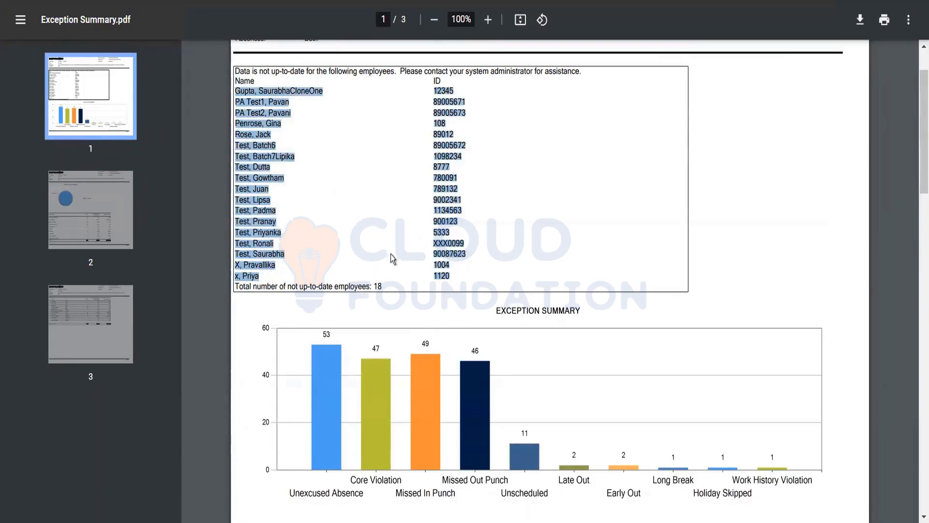
scroll(358, 291, "down", 1)
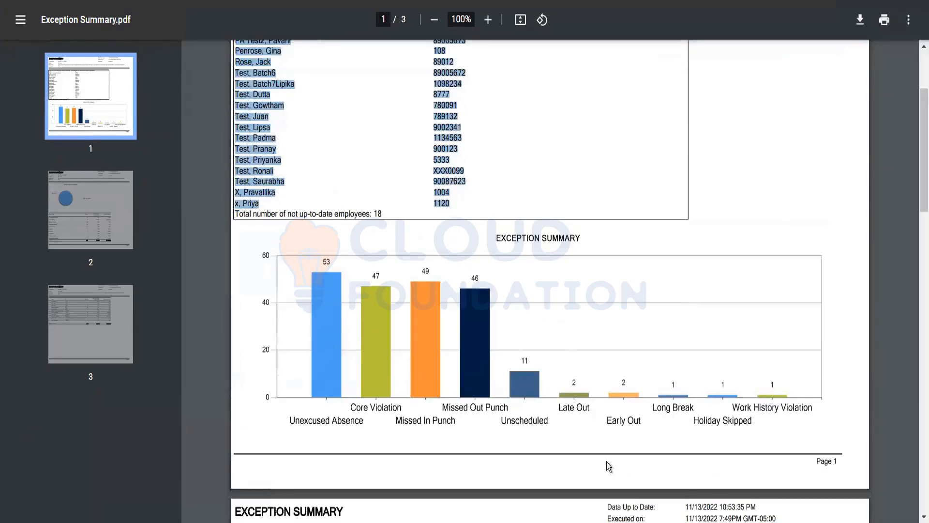
scroll(575, 341, "down", 4)
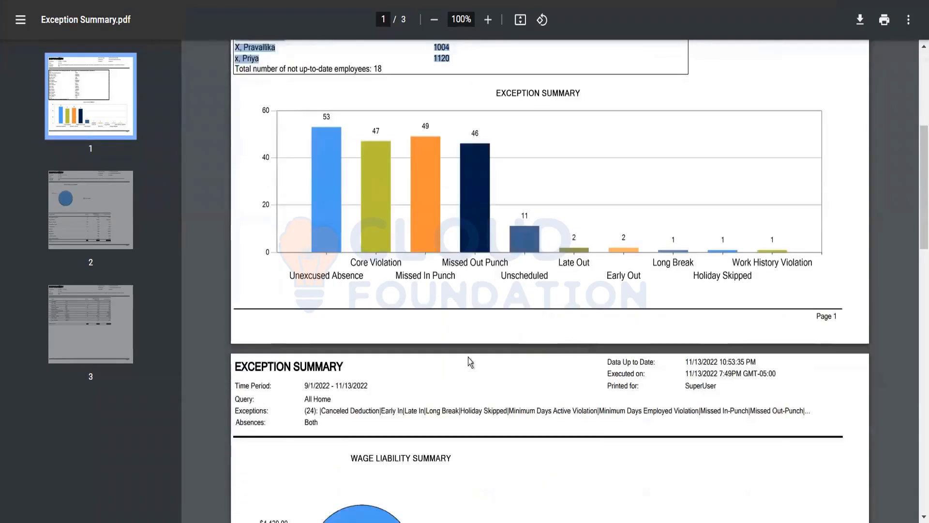
Examine the PDF's Wage Liability Summary chart, the table of totals per exception type, and the per-employee breakdown on page 3.
scroll(449, 356, "down", 1)
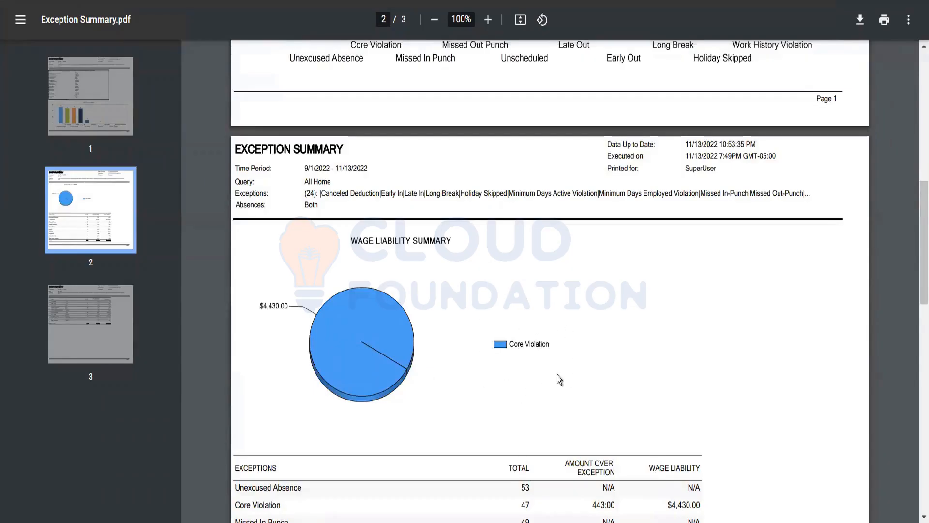
scroll(486, 342, "down", 2)
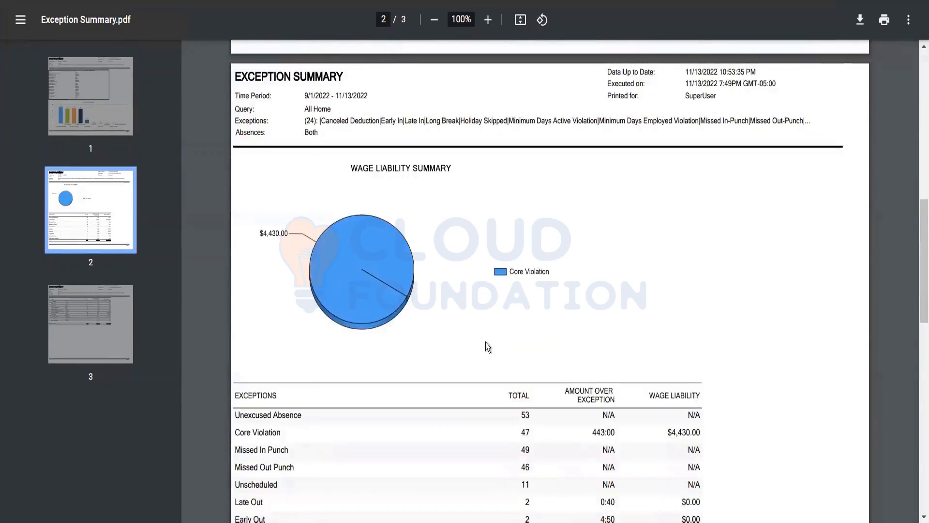
scroll(483, 243, "down", 2)
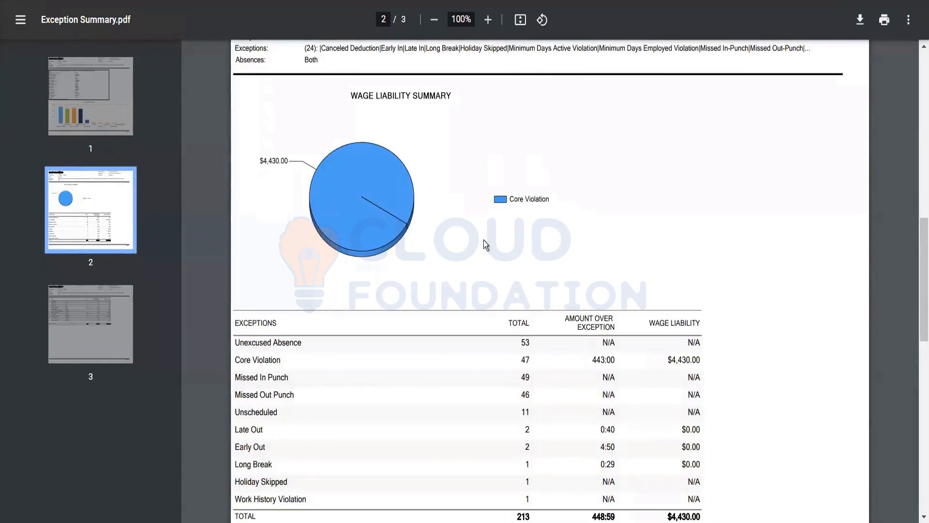
scroll(483, 240, "down", 2)
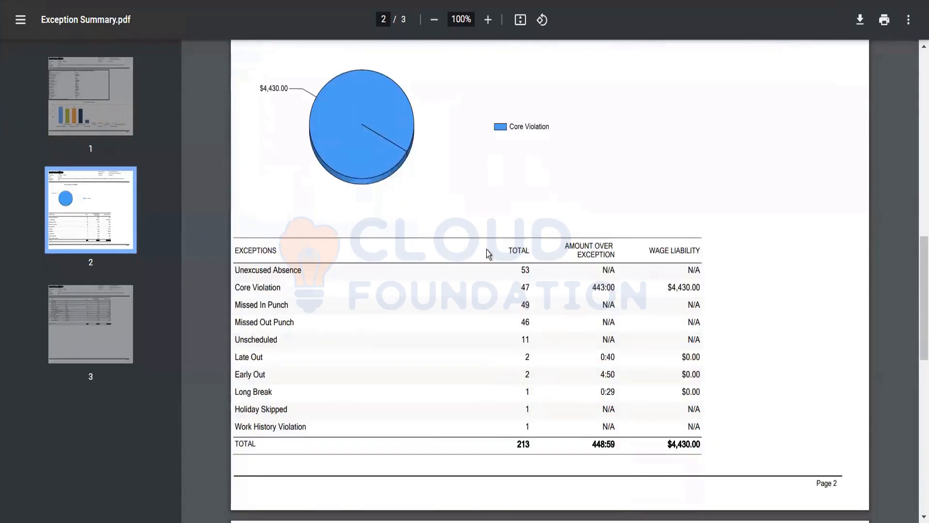
scroll(487, 249, "down", 2)
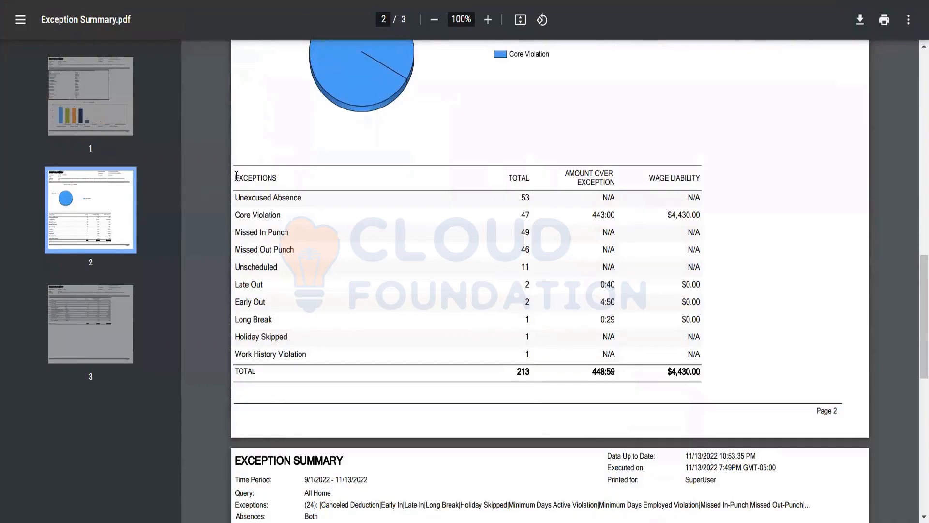
left_click_drag(235, 178, 702, 357)
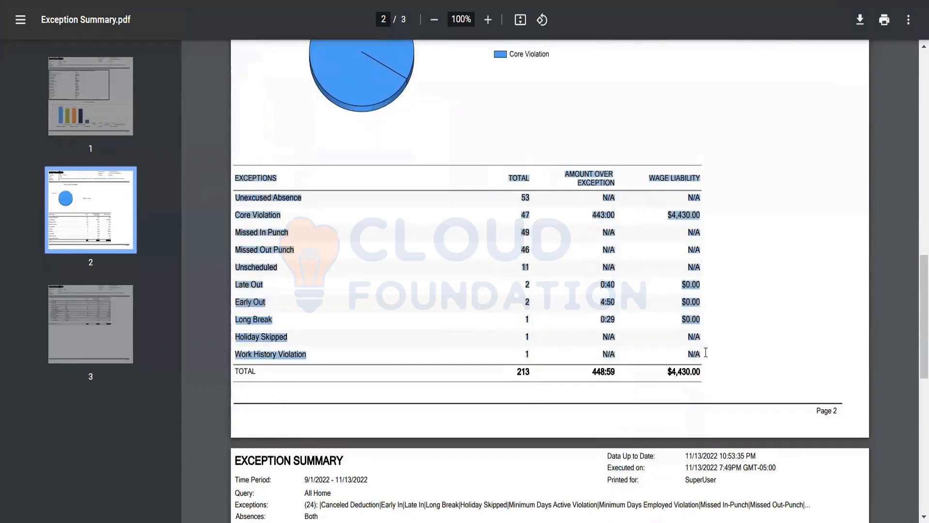
scroll(483, 280, "down", 2)
scroll(484, 280, "down", 8)
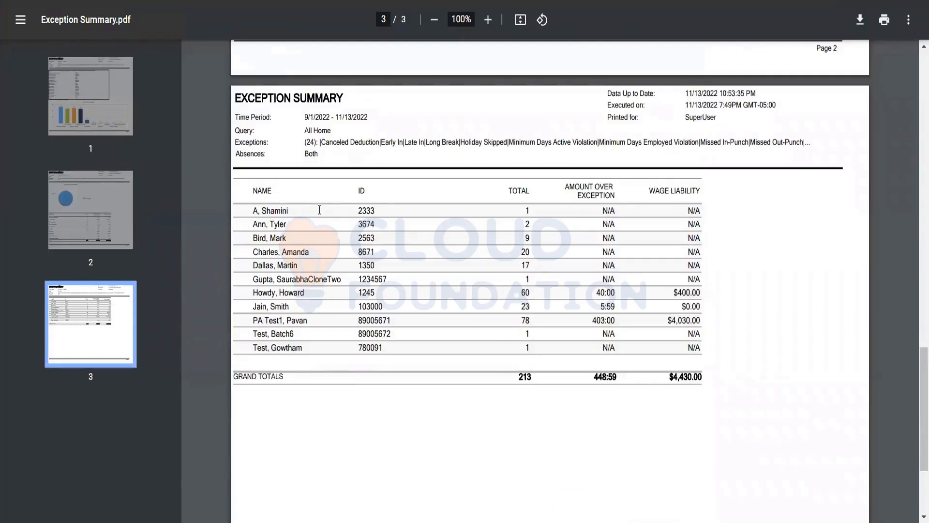
Examine the per-employee exception totals and grand totals on page 3 of the Exception Summary PDF, and return to its first page.
scroll(538, 249, "down", 4)
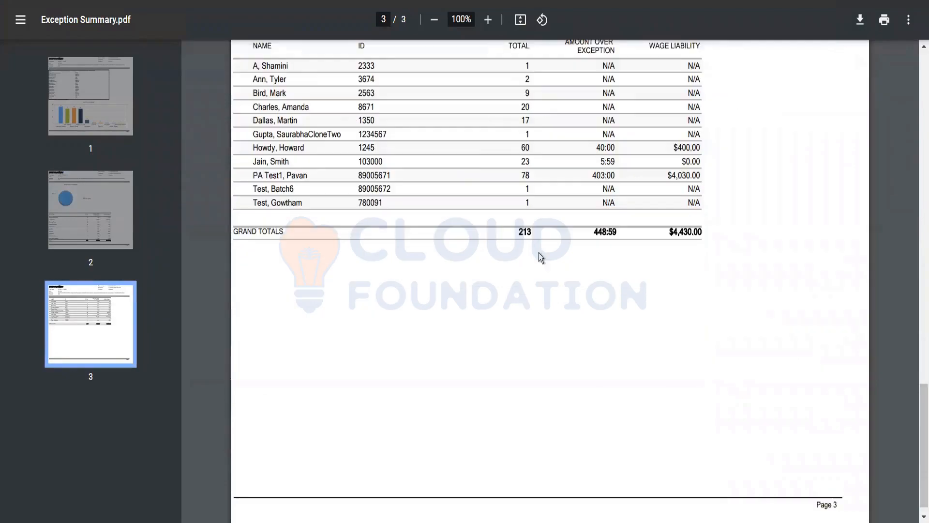
scroll(459, 271, "up", 6)
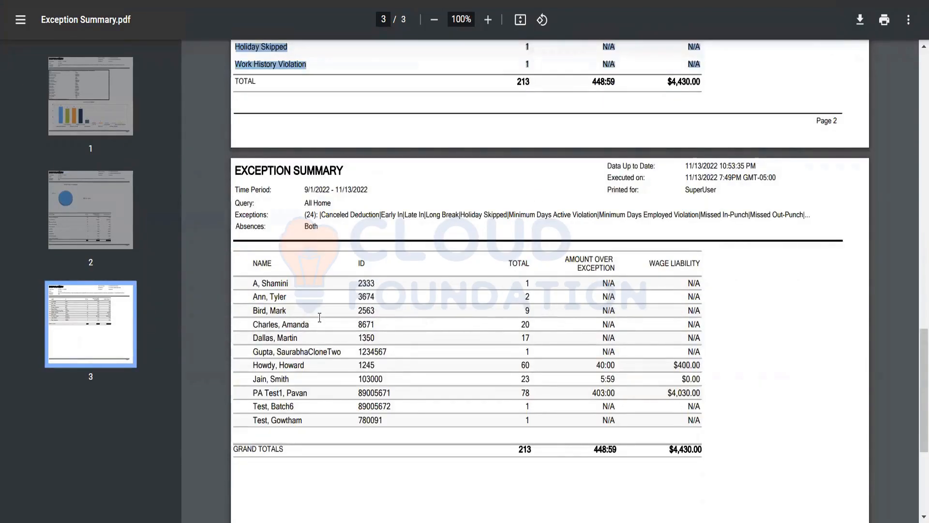
left_click(254, 321)
left_click_drag(254, 322, 309, 324)
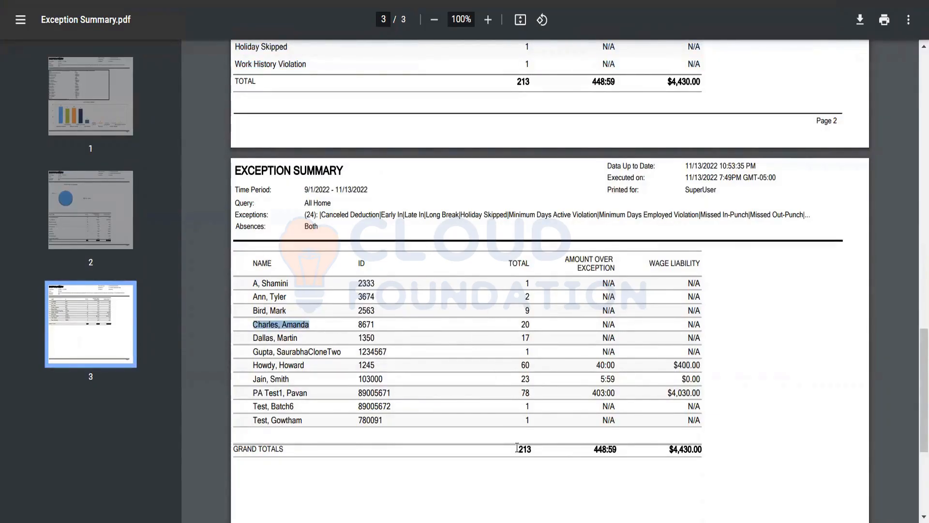
left_click(315, 396)
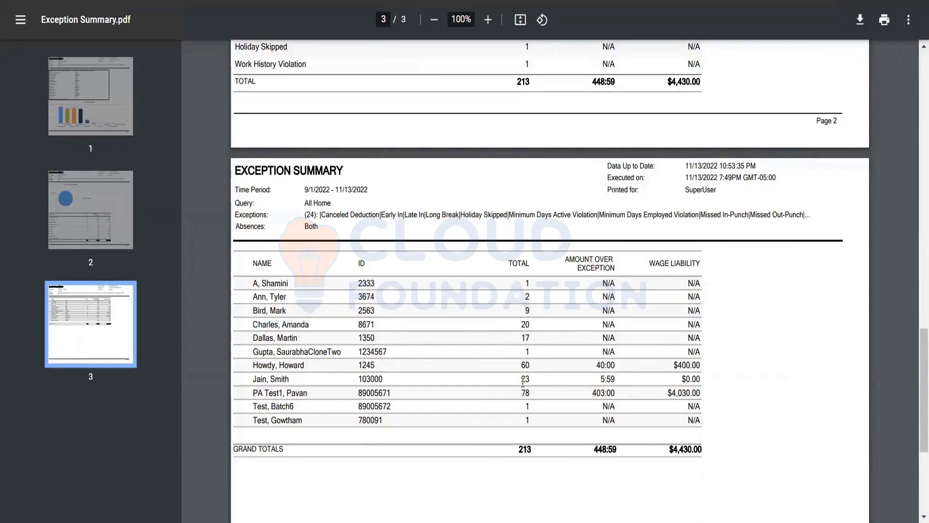
scroll(405, 394, "down", 3)
scroll(405, 394, "down", 2)
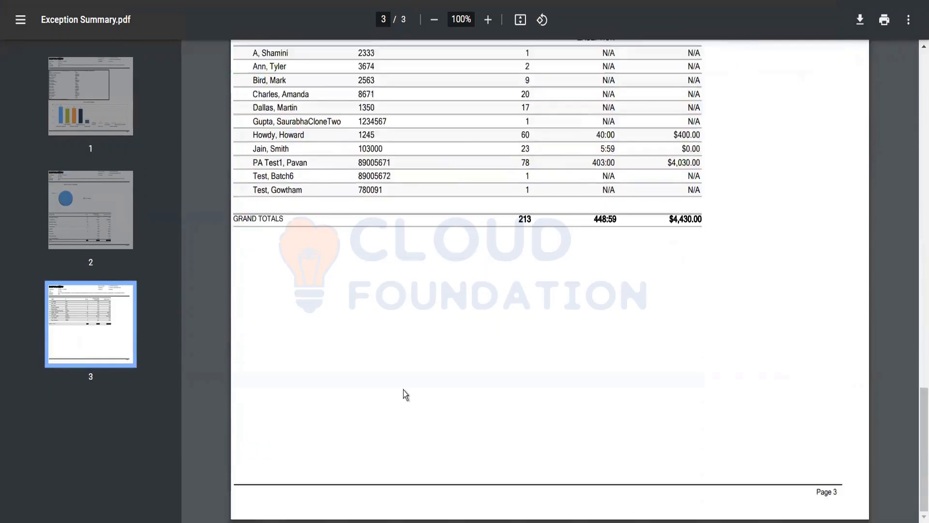
scroll(405, 394, "up", 4)
left_click(92, 235)
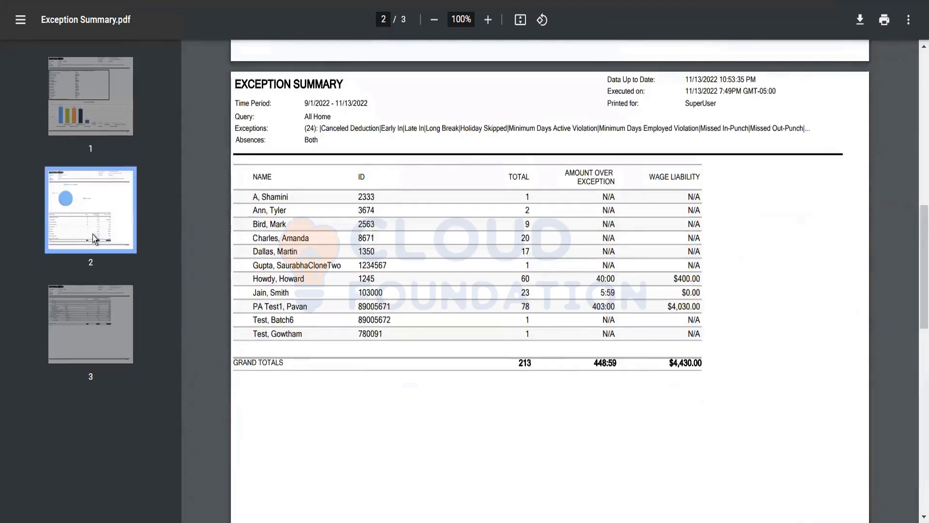
left_click(98, 118)
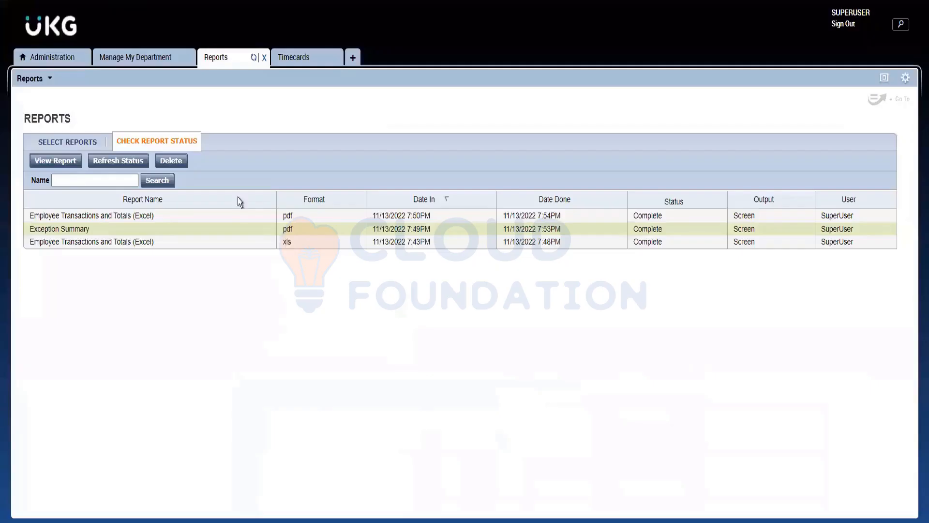
Return to report selection and review the Employee Transactions and Totals (Excel) report's settings, including its available output formats.
left_click(81, 143)
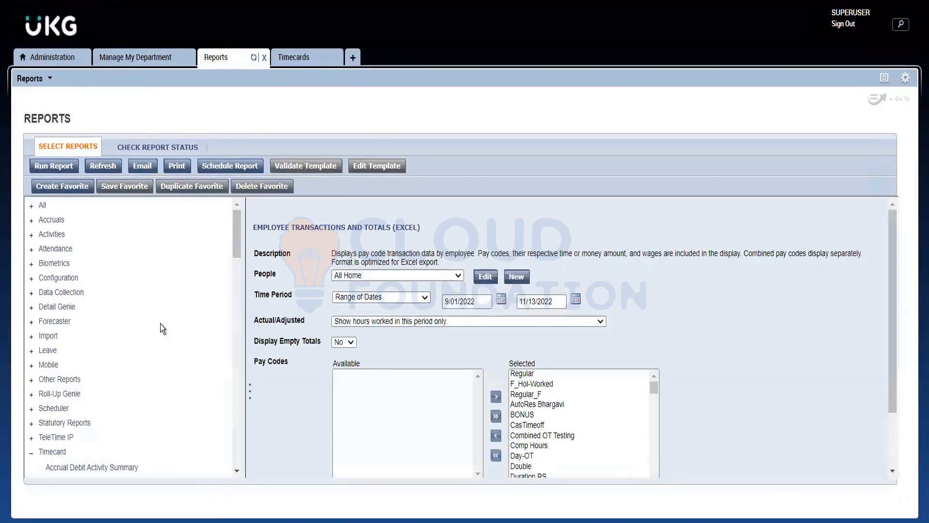
scroll(162, 333, "down", 5)
scroll(161, 336, "up", 5)
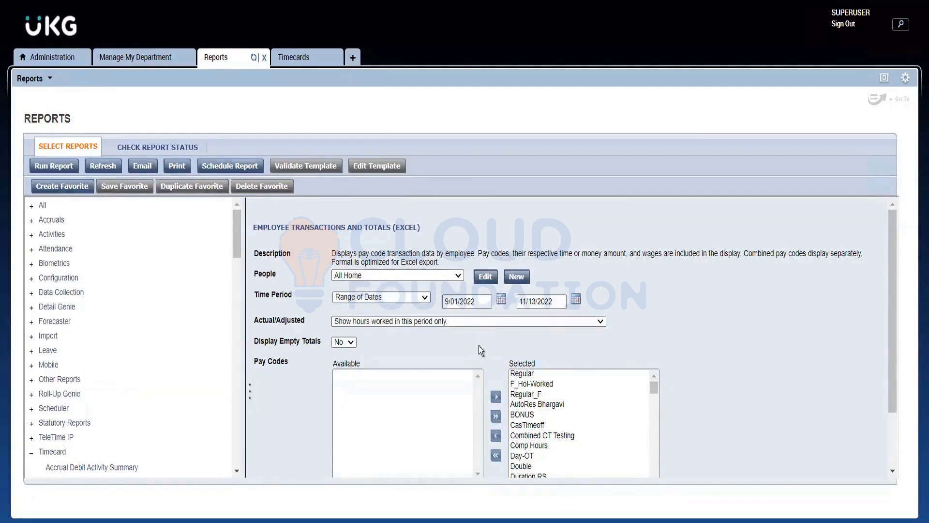
scroll(477, 346, "down", 2)
left_click(353, 430)
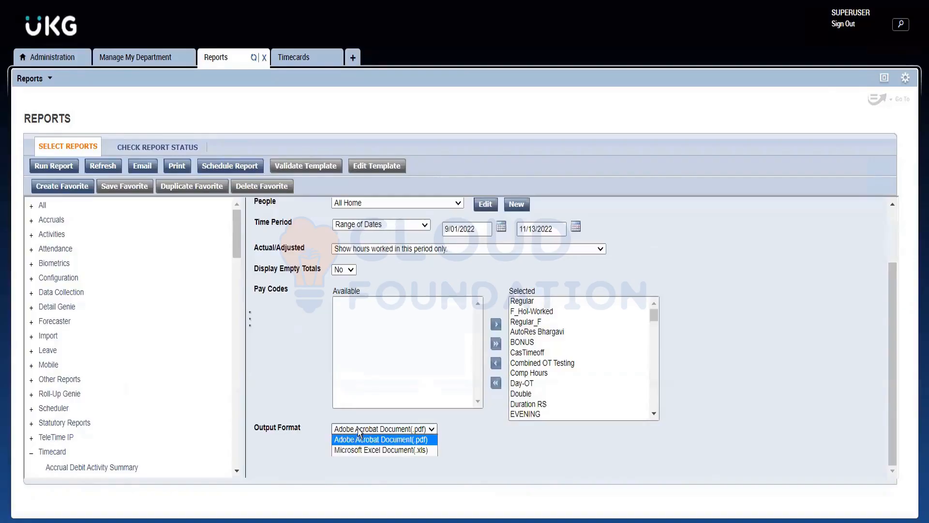
left_click(358, 429)
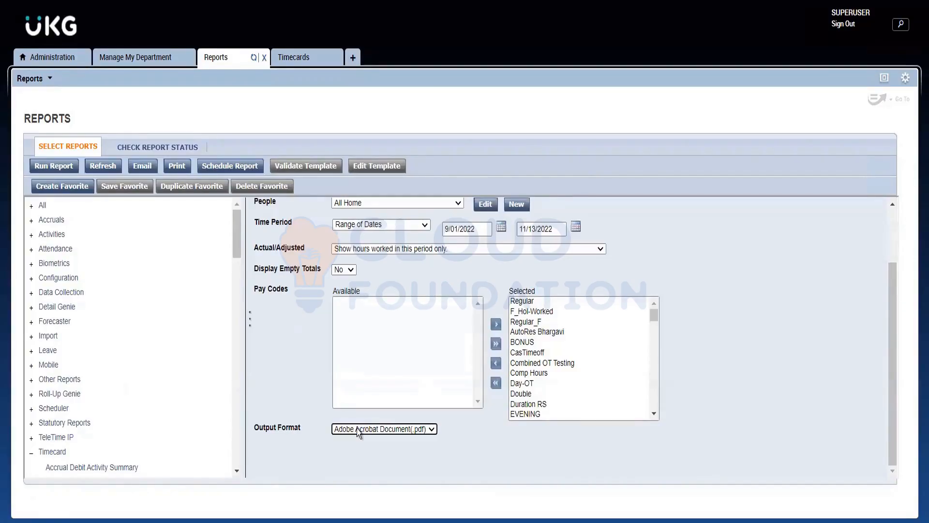
left_click(358, 429)
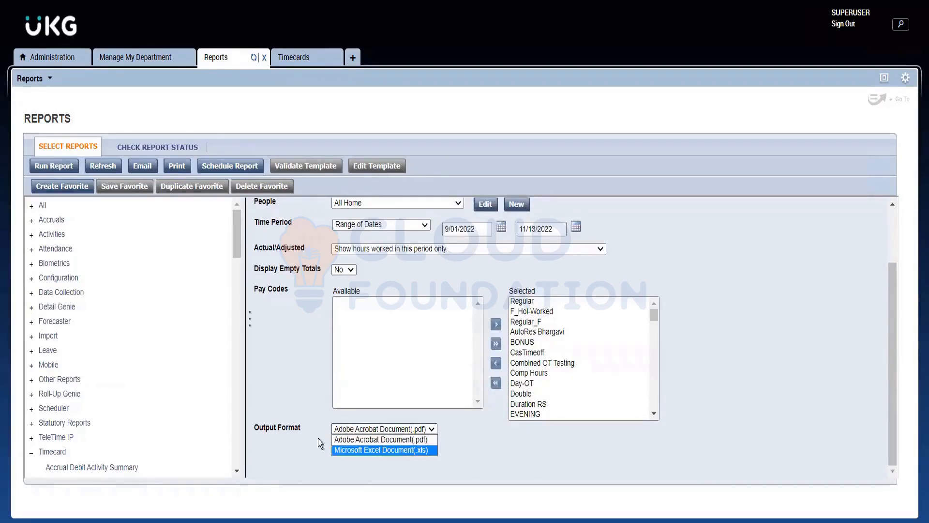
left_click(297, 343)
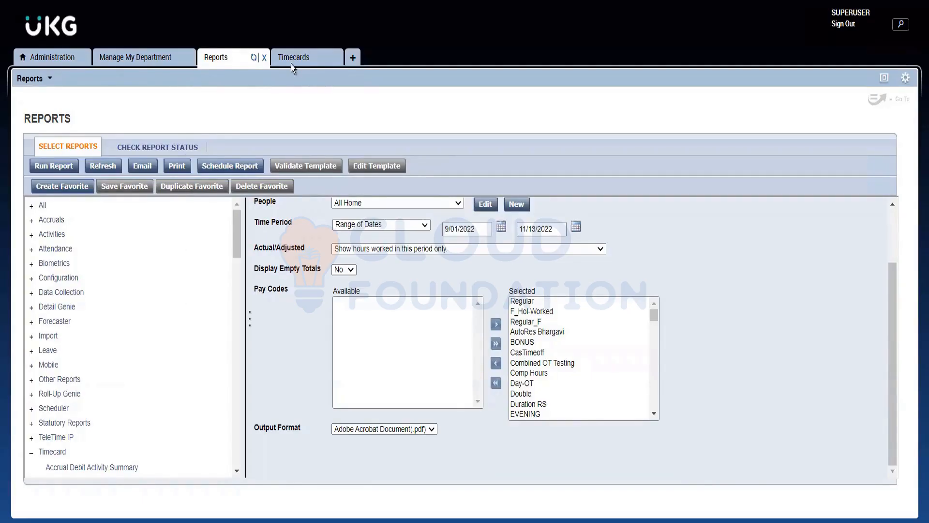
Download the completed xls version of Employee Transactions and Totals (Excel) from the report status list and try to open the file.
left_click(150, 148)
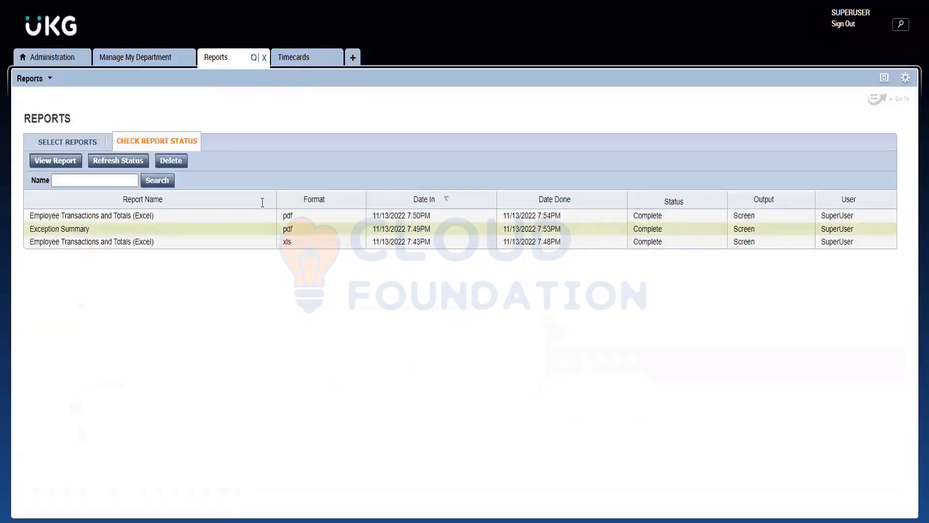
double_click(79, 241)
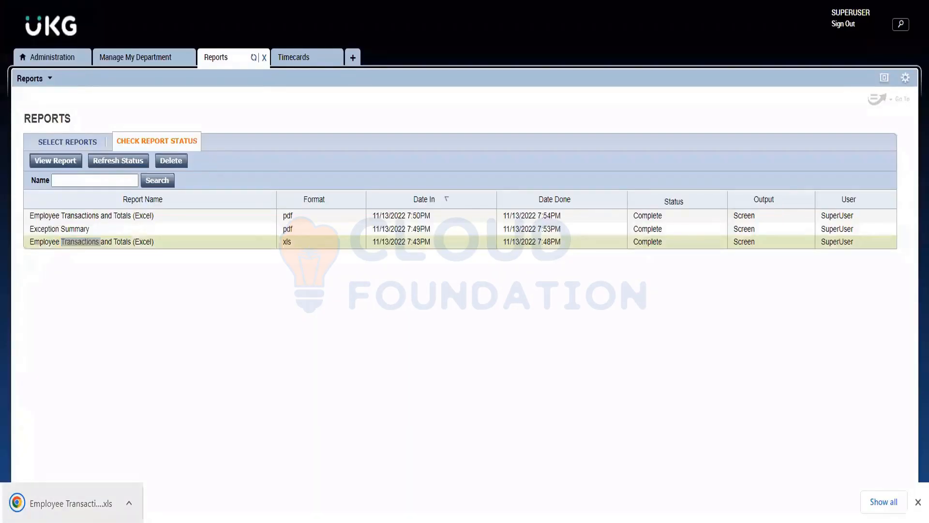
left_click(47, 500)
left_click(15, 501)
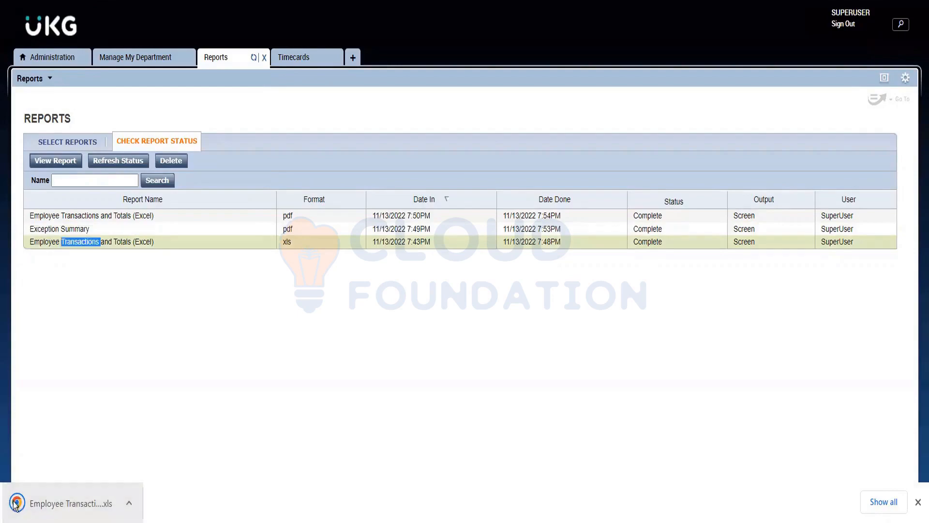
left_click(99, 499)
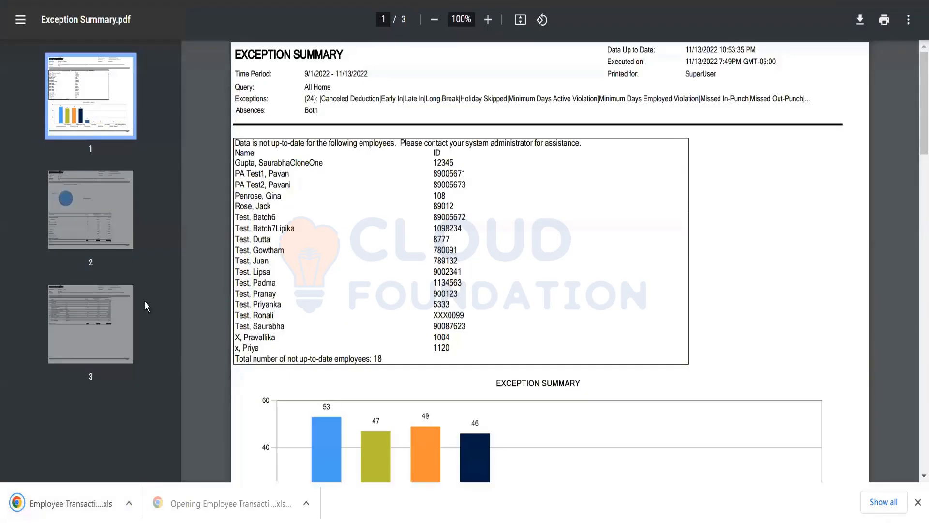
left_click(88, 503)
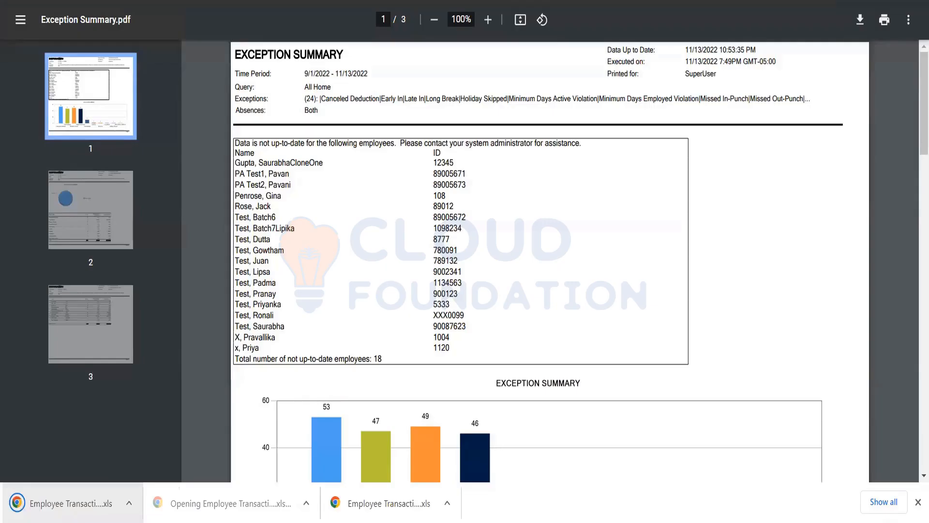
Return to the report status list and open the completed PDF version of Employee Transactions and Totals (Excel).
key("ctrl+Tab")
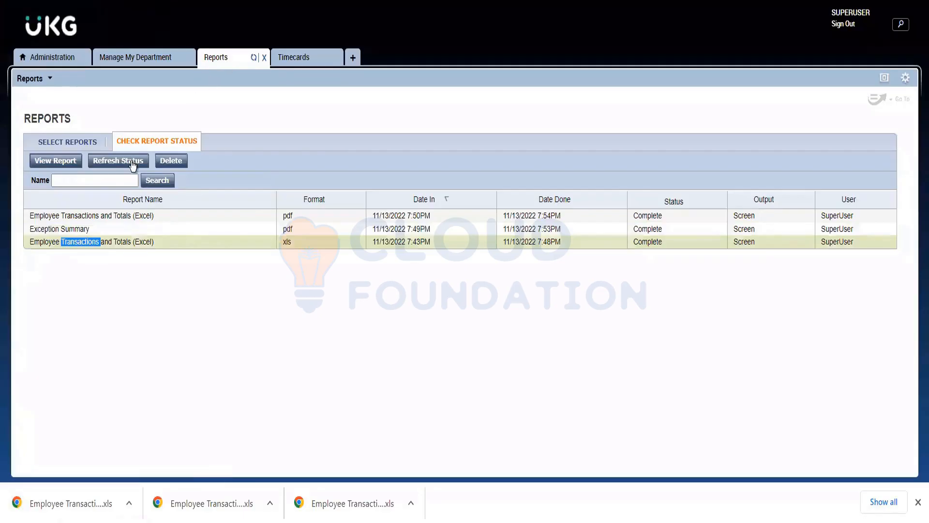
left_click(87, 142)
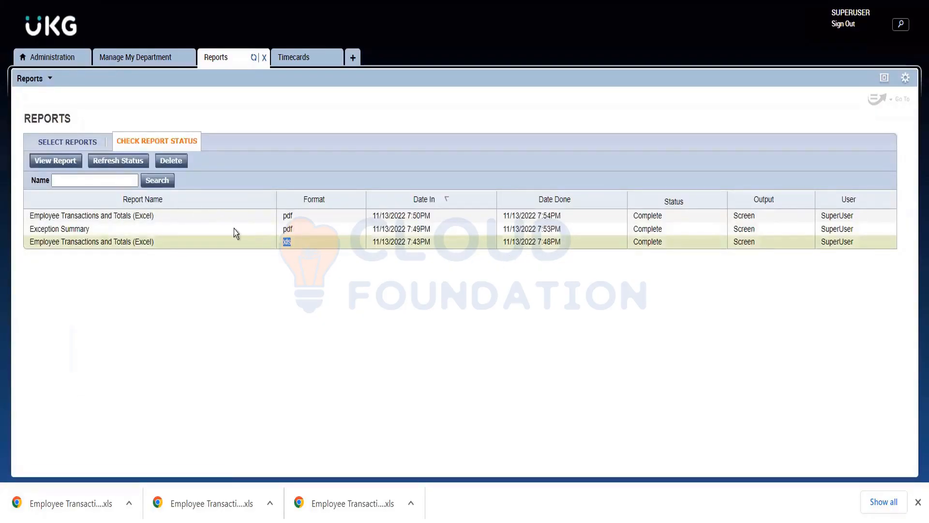
double_click(175, 215)
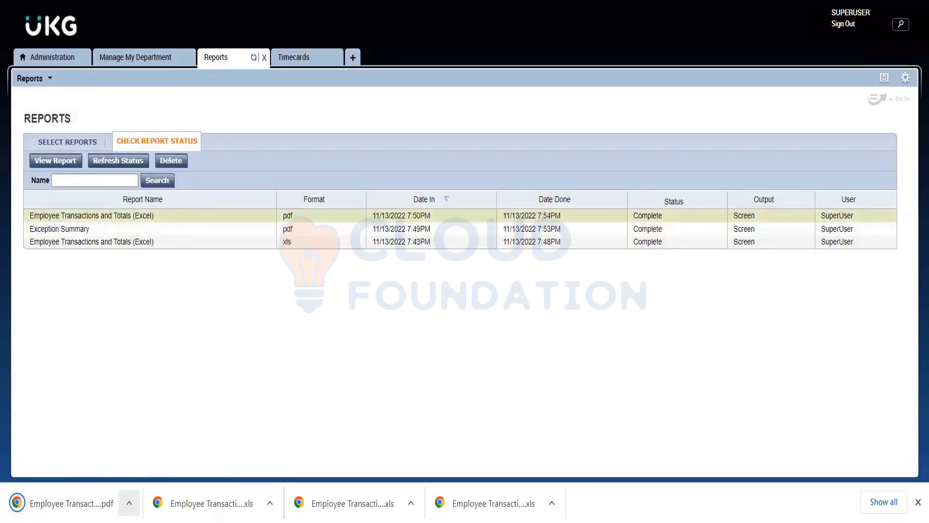
left_click(73, 502)
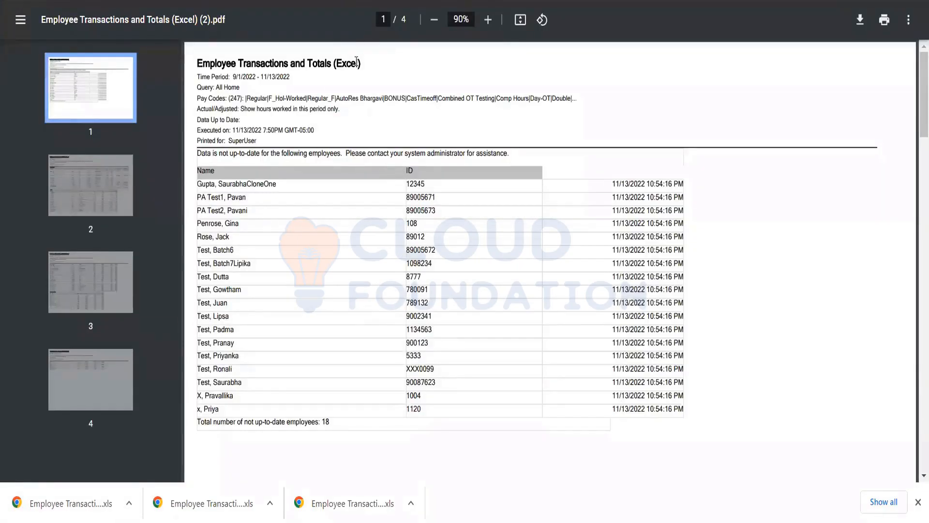
Examine the report header and the list of employees without up-to-date data on the PDF's first page.
left_click_drag(356, 62, 314, 72)
left_click(368, 89)
scroll(269, 218, "down", 4)
scroll(265, 241, "up", 4)
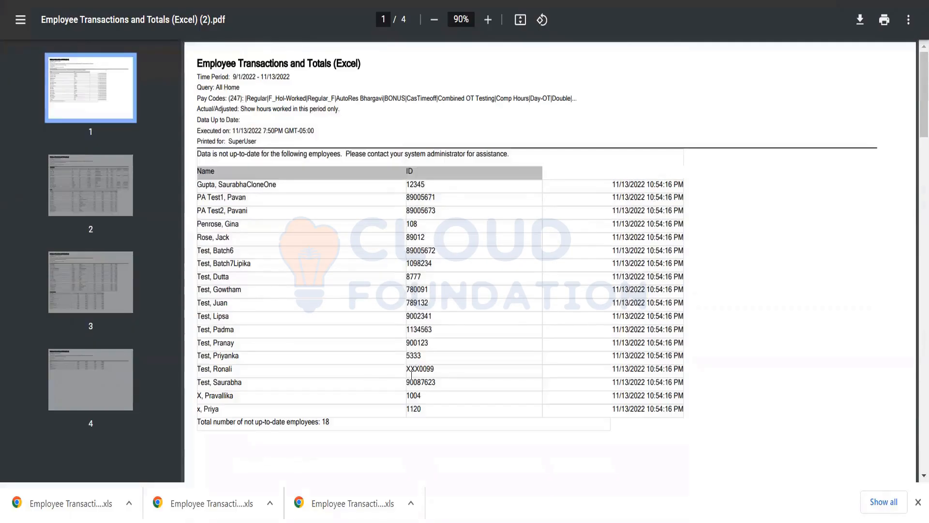
left_click_drag(426, 411, 251, 193)
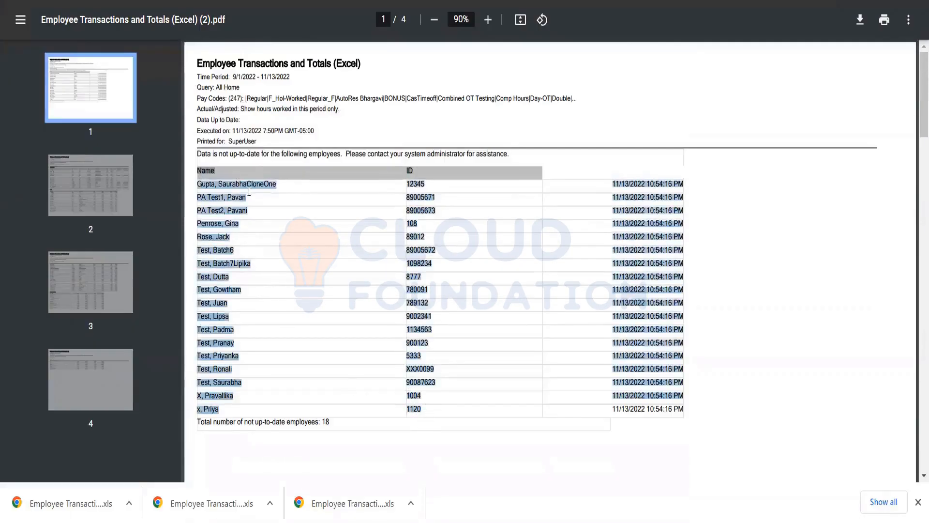
scroll(251, 193, "down", 4)
Examine the Transactions table on page 2, comparing employees, dates, pay codes, hours and money for the vacation payout and bonus entries.
scroll(251, 192, "down", 4)
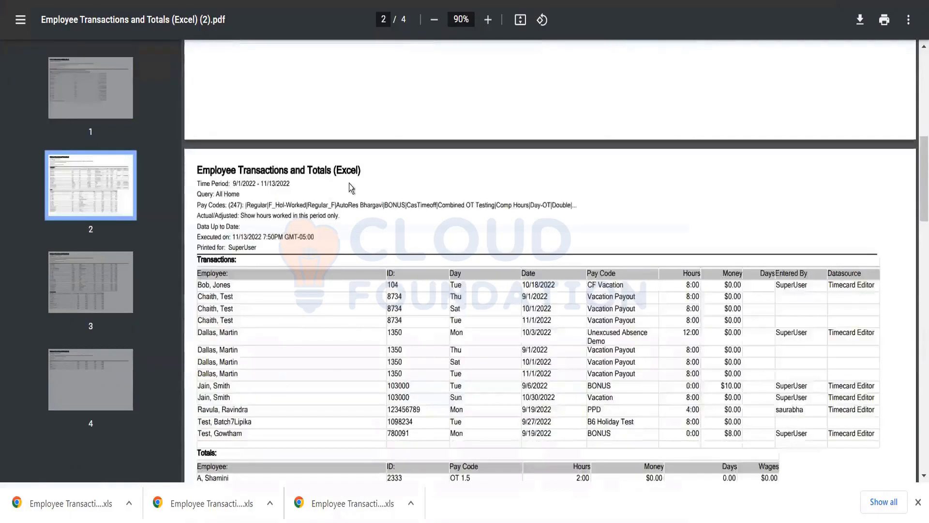
scroll(301, 197, "down", 3)
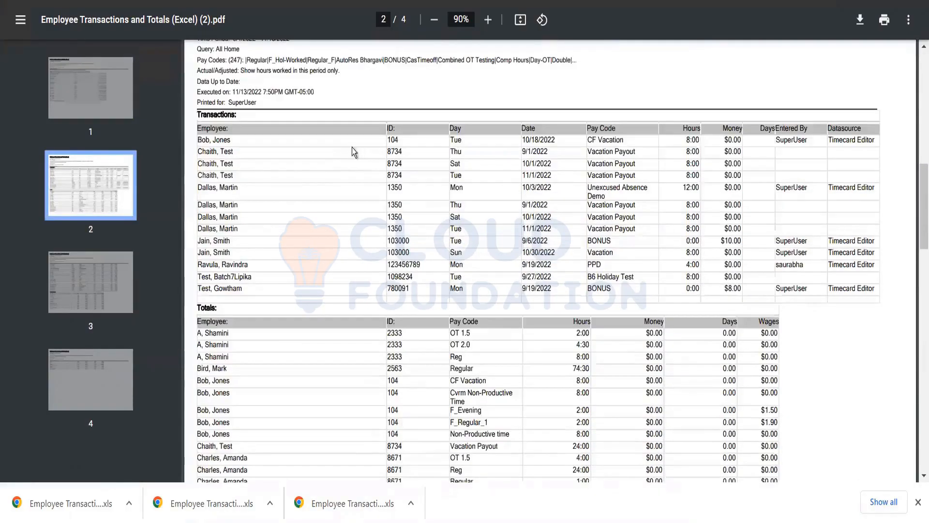
scroll(338, 149, "up", 2)
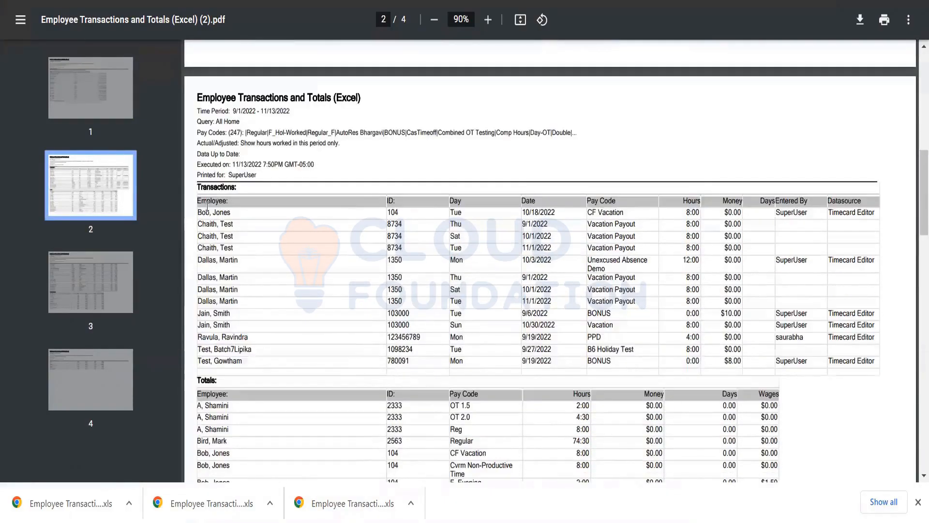
double_click(692, 211)
left_click(556, 226)
triple_click(209, 222)
left_click_drag(513, 228, 555, 241)
left_click(475, 228)
left_click_drag(475, 227, 499, 254)
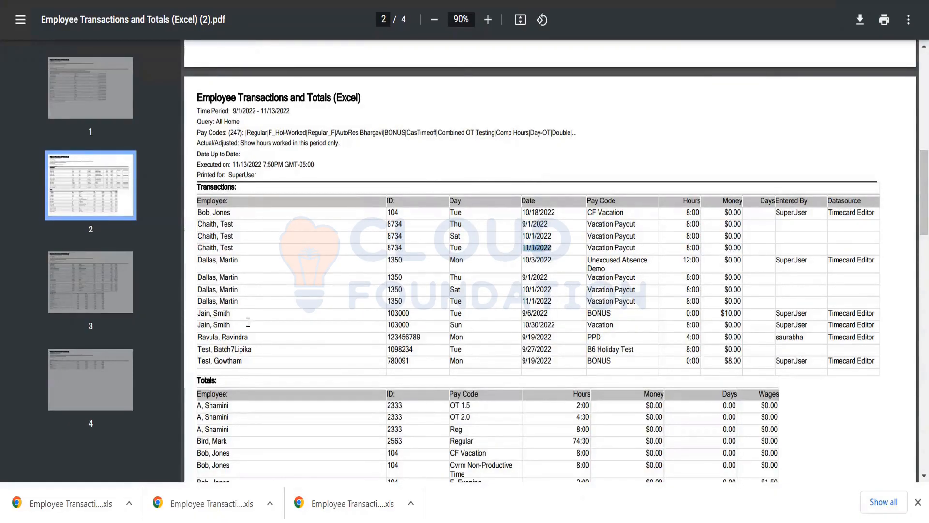
left_click(609, 327)
left_click_drag(610, 313, 518, 313)
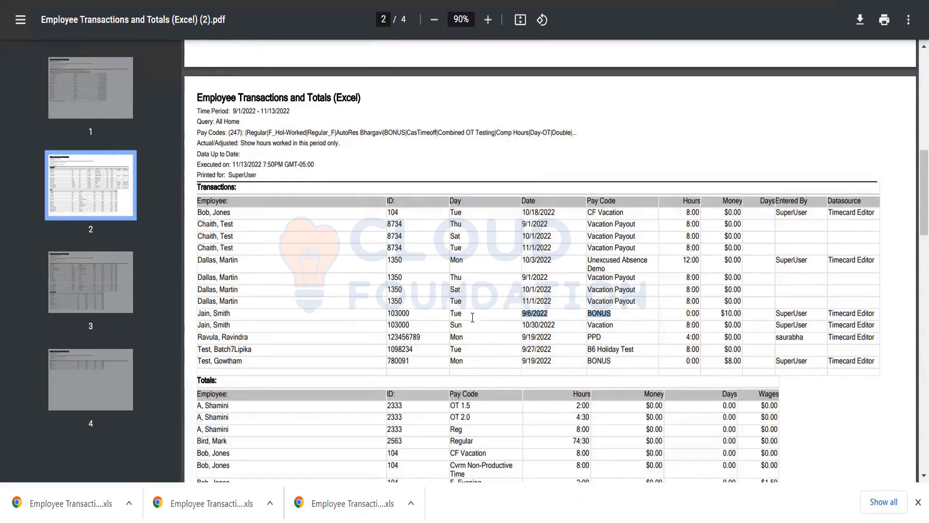
left_click(219, 201)
left_click_drag(218, 202, 885, 362)
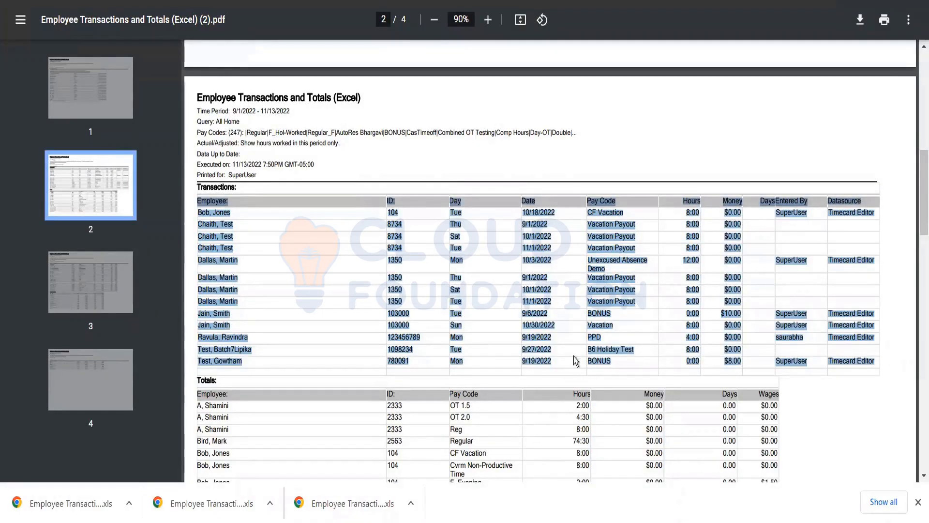
left_click(590, 353)
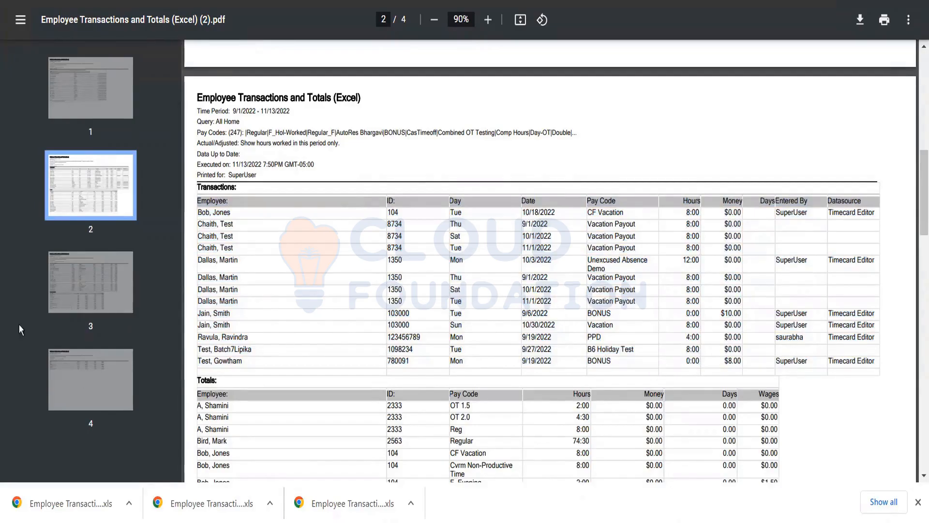
Examine the Totals table across pages 2 and 3, checking hours, money and wages by employee and pay code.
scroll(315, 323, "down", 3)
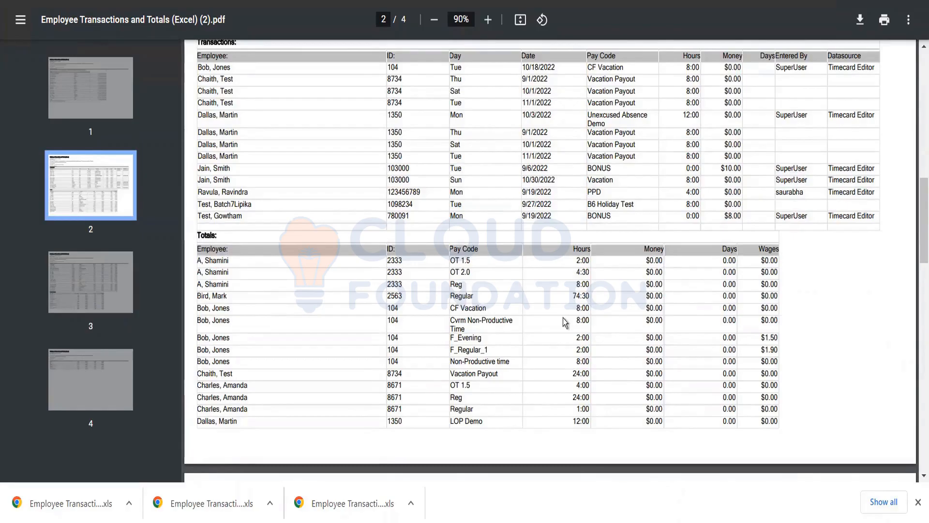
scroll(562, 318, "up", 4)
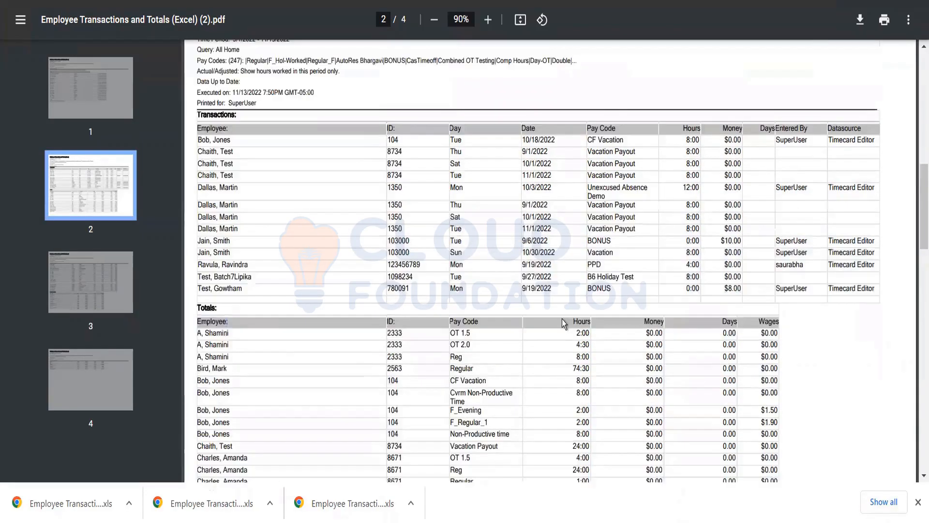
scroll(562, 320, "down", 6)
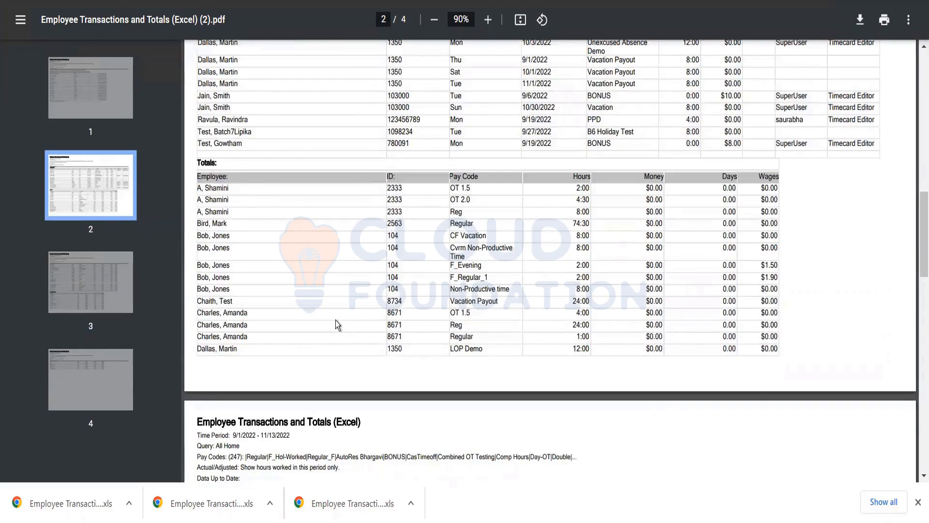
scroll(337, 324, "down", 5)
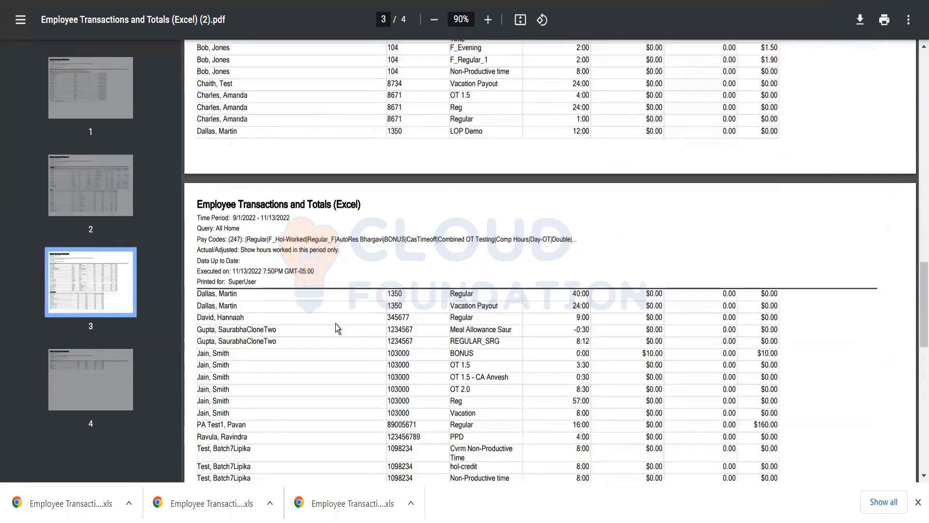
scroll(338, 327, "down", 3)
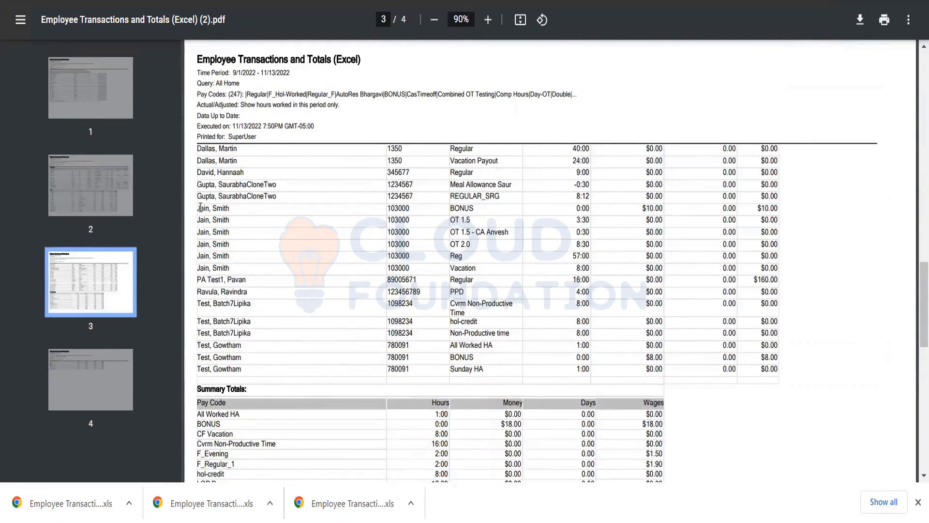
Examine the page 3 totals of the employee with the OT 1.5 - CA Anvesh entry, covering the BONUS, overtime and Reg rows.
left_click_drag(198, 208, 229, 220)
left_click_drag(302, 256, 233, 265)
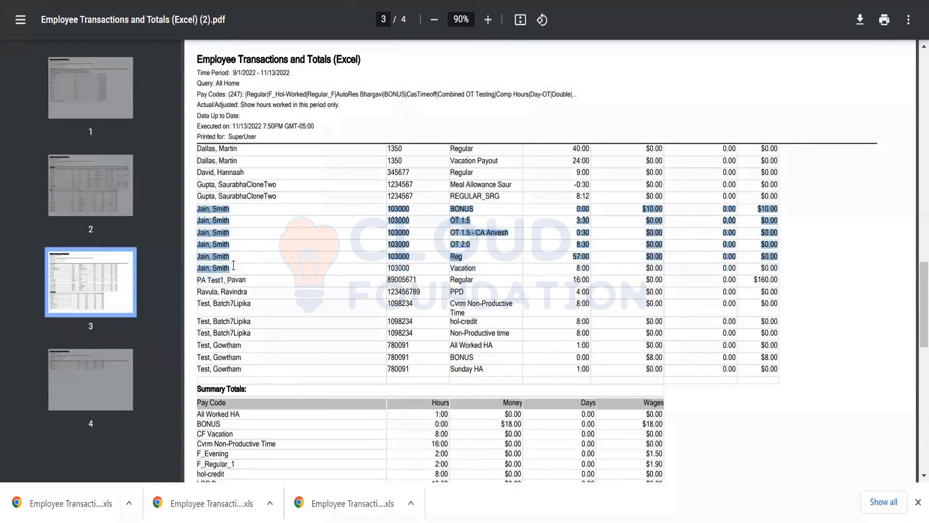
left_click(580, 252)
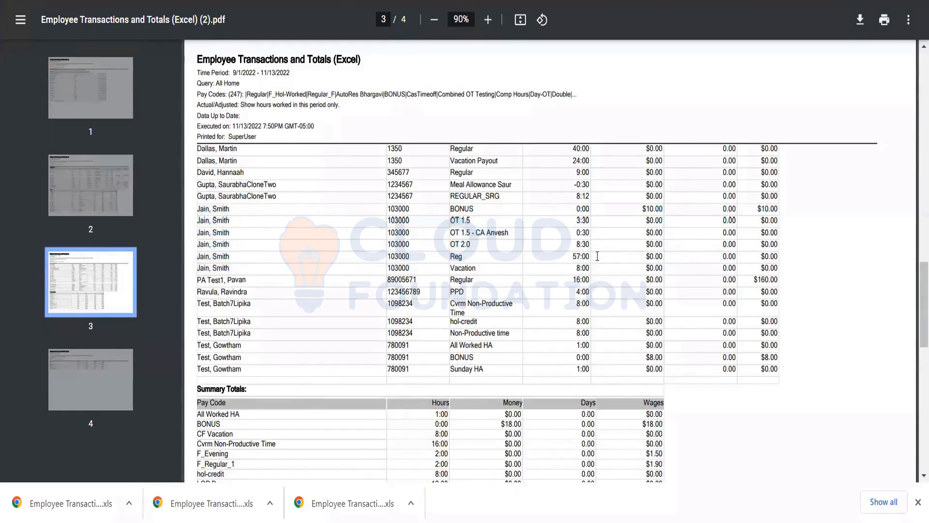
left_click_drag(597, 256, 571, 256)
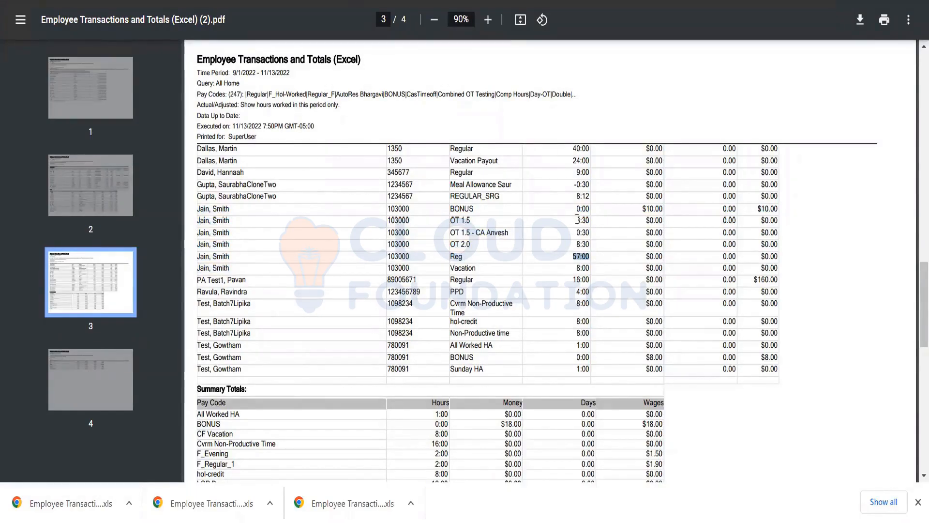
left_click_drag(576, 219, 594, 216)
left_click(585, 234)
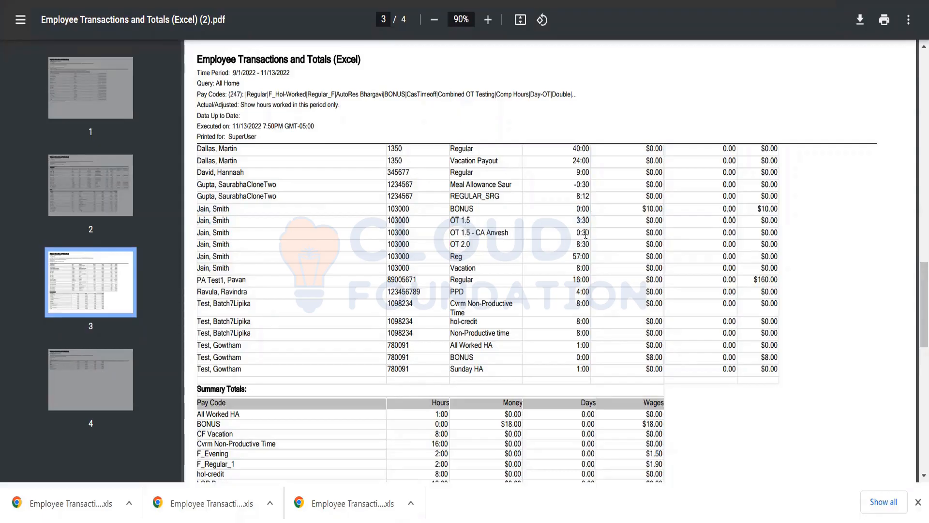
left_click_drag(585, 234, 191, 205)
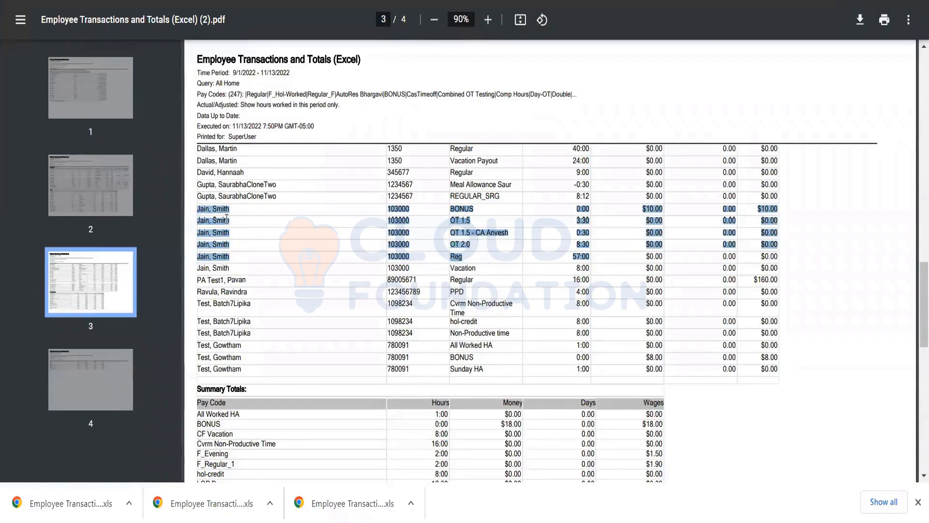
left_click(199, 208)
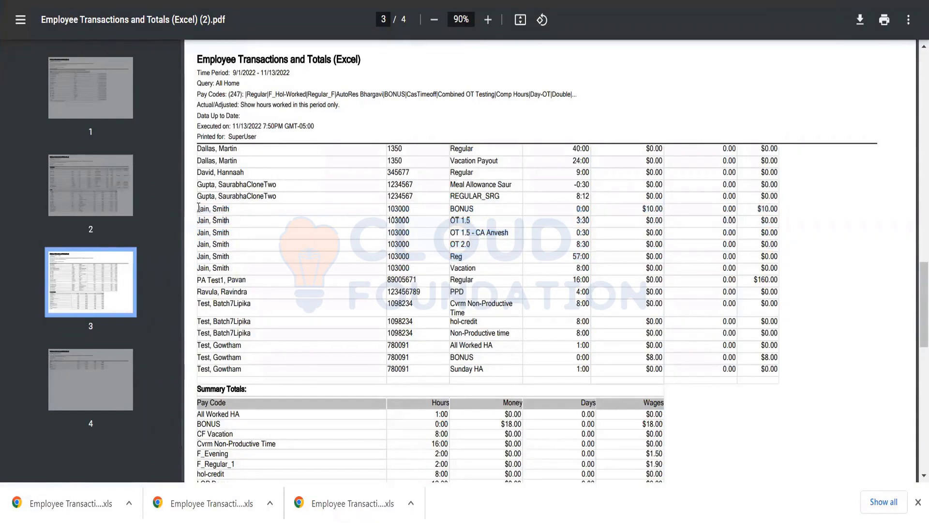
left_click_drag(198, 208, 667, 249)
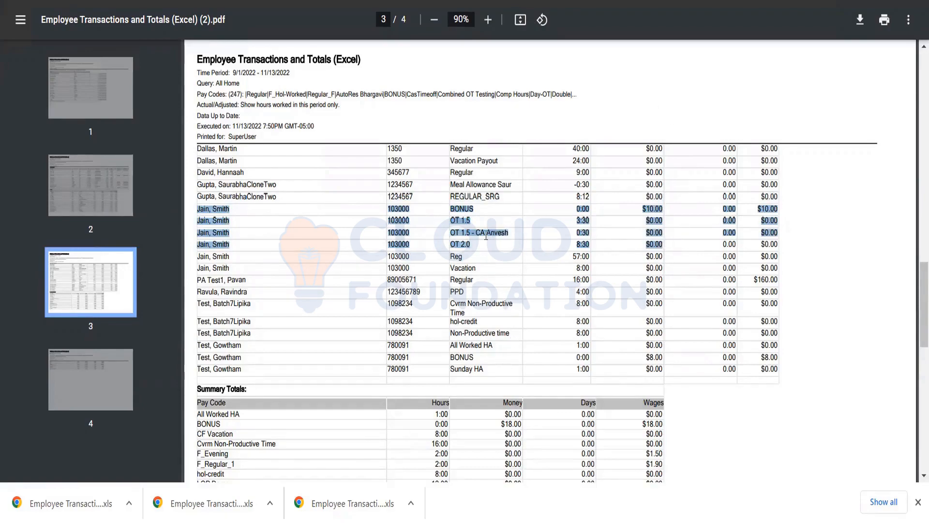
left_click(242, 255)
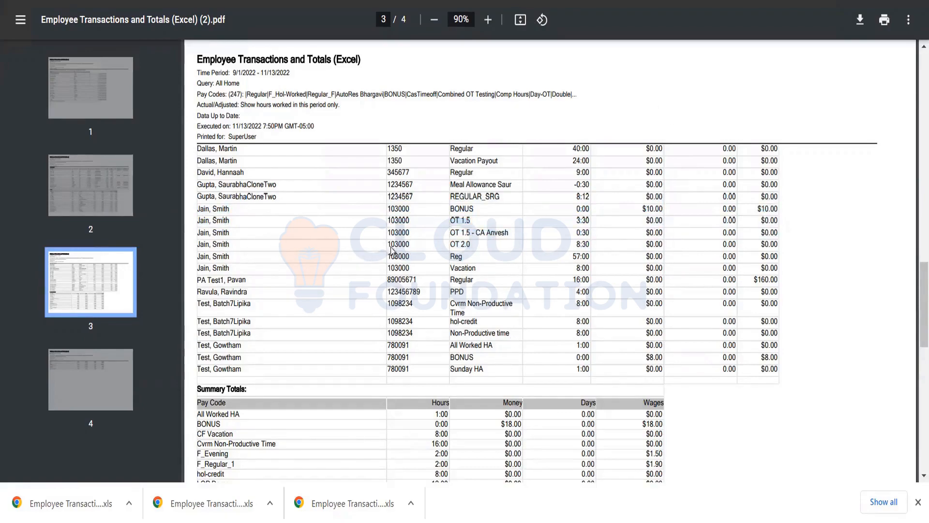
Compare the same employee's hours from OT 1.5 through Vacation, and review the report header on page 3.
left_click_drag(561, 257, 593, 256)
left_click(575, 267)
double_click(584, 245)
left_click_drag(576, 220, 590, 258)
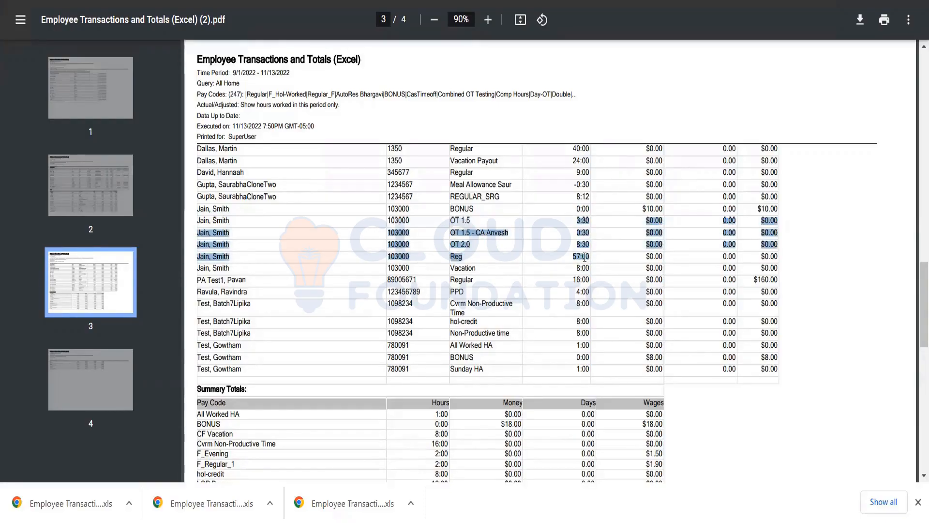
left_click(454, 216)
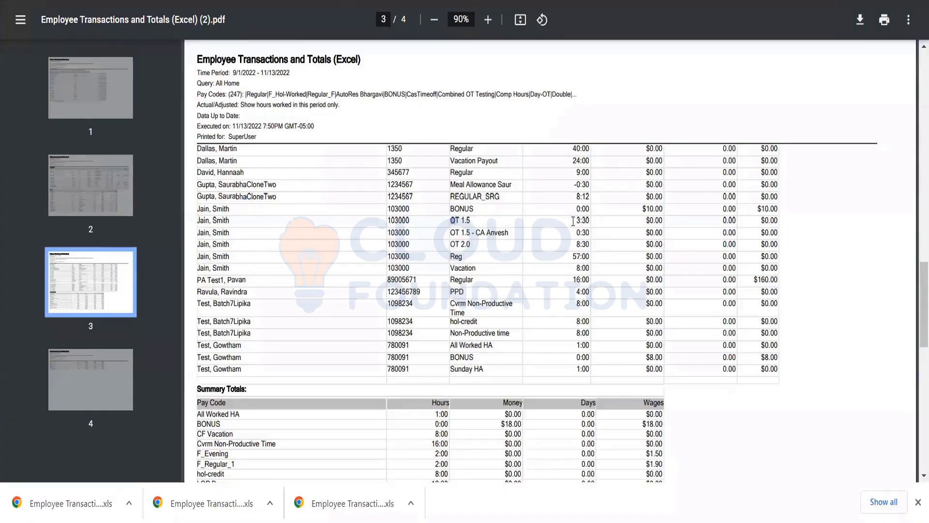
left_click_drag(568, 219, 589, 255)
left_click_drag(590, 262, 591, 270)
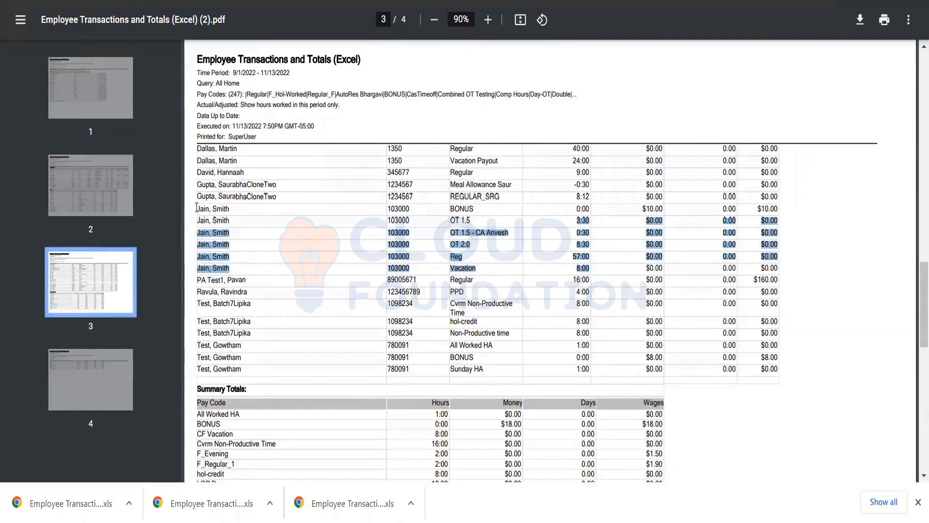
left_click_drag(199, 208, 599, 268)
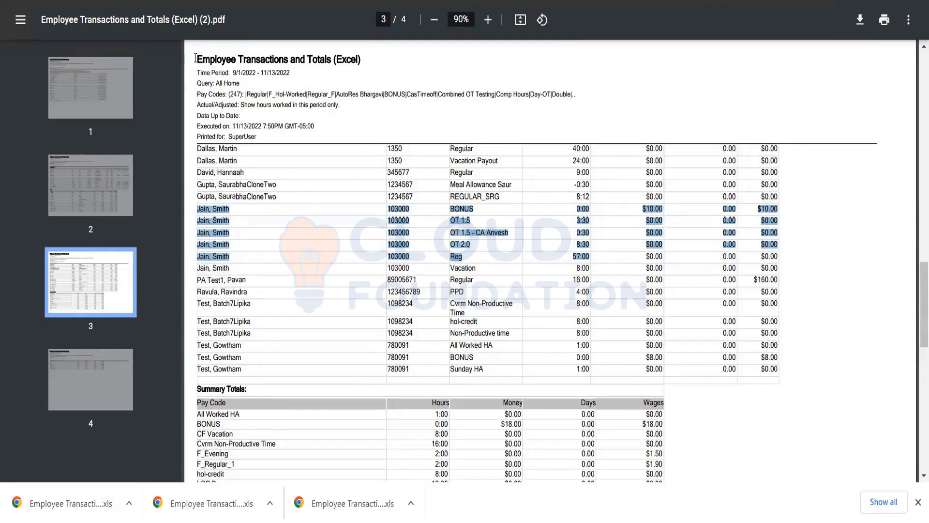
left_click_drag(196, 59, 454, 92)
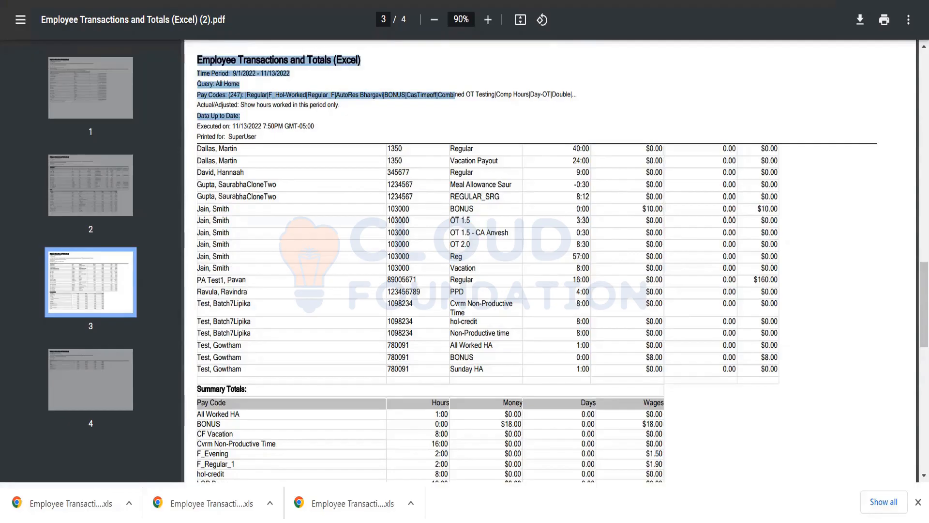
Return from the PDF reports to the UKG Reports workspace and open the report selection view.
key("ctrl+Tab")
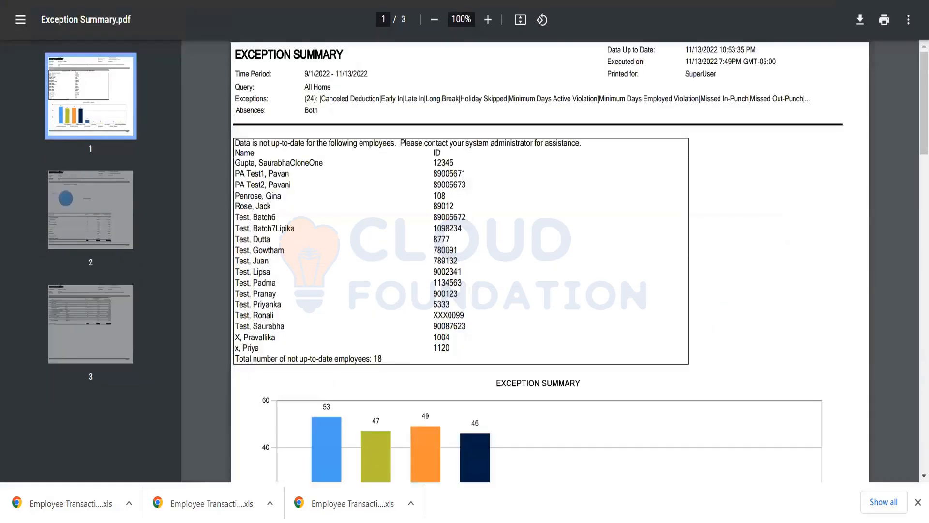
key("ctrl+shift+Tab")
key("ctrl+shift+Tab")
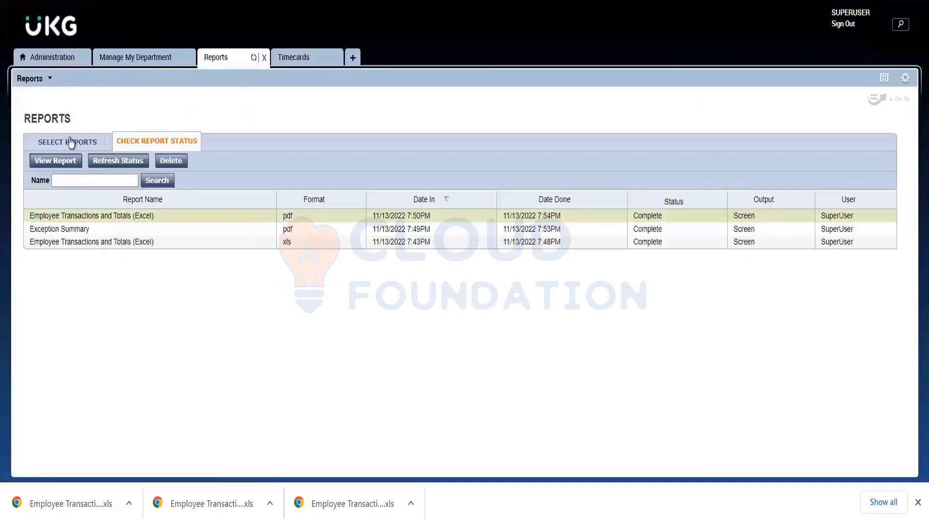
left_click(77, 140)
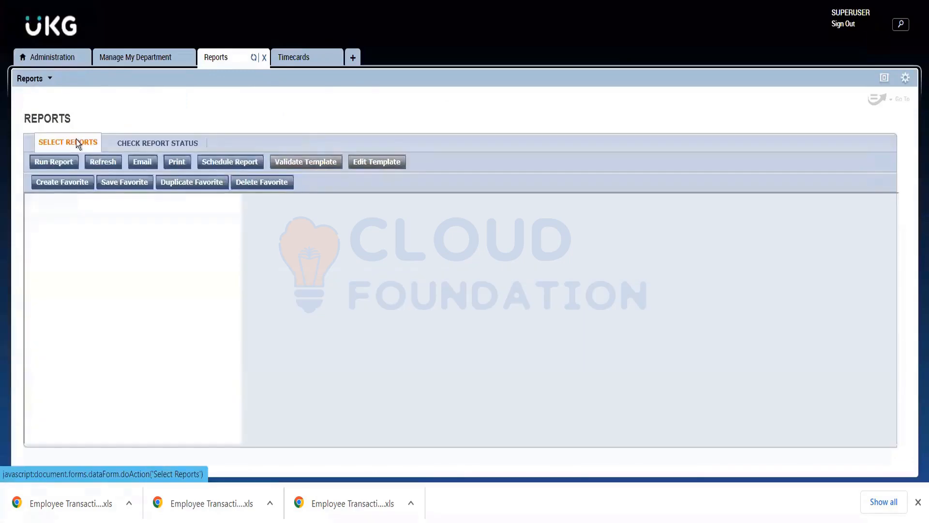
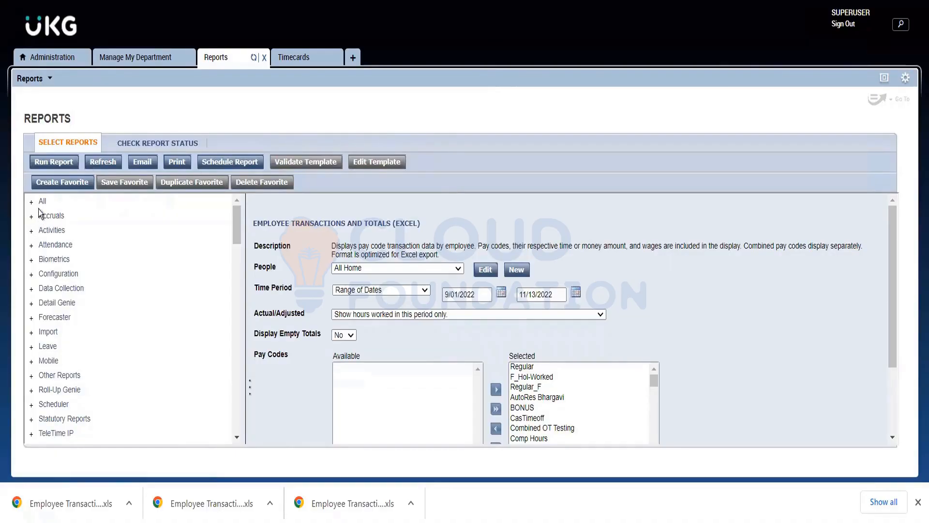
Look through the Accruals report category and select the Accrual Detail report.
left_click(51, 216)
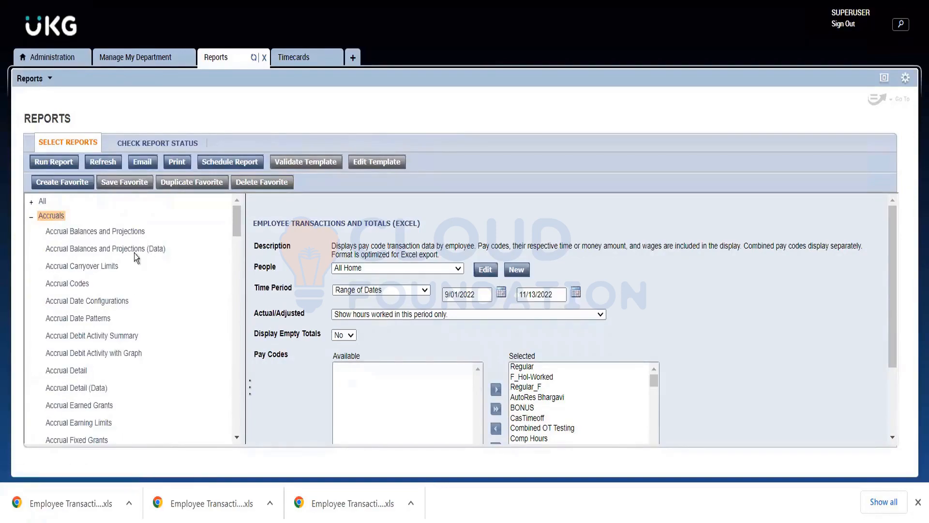
scroll(123, 304, "down", 5)
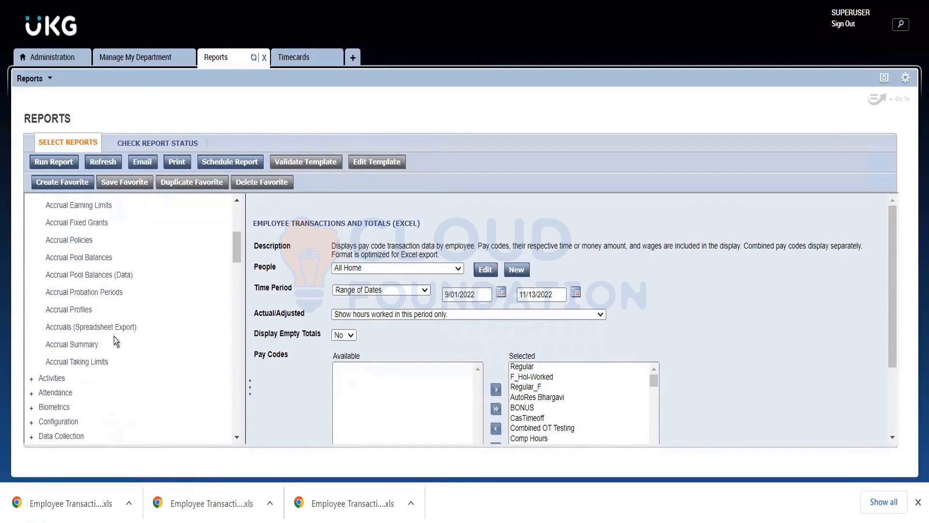
scroll(111, 352, "up", 5)
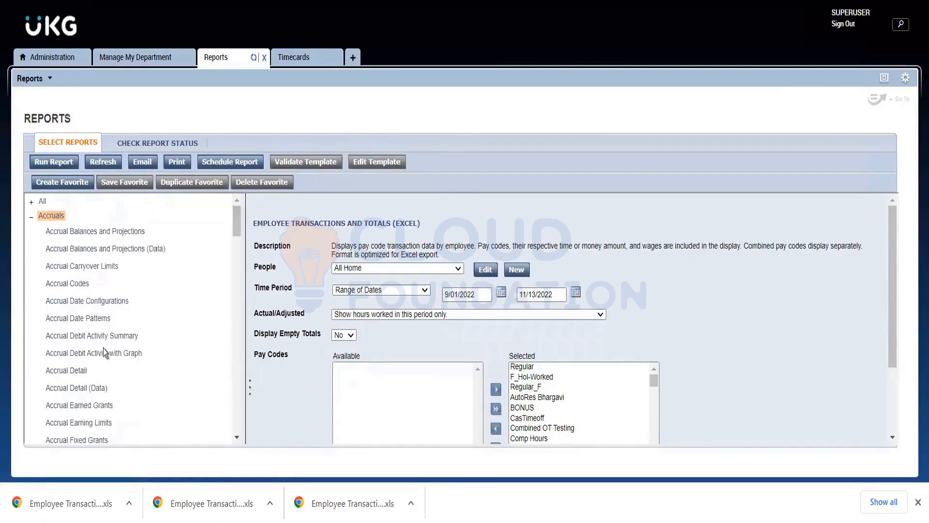
left_click(74, 370)
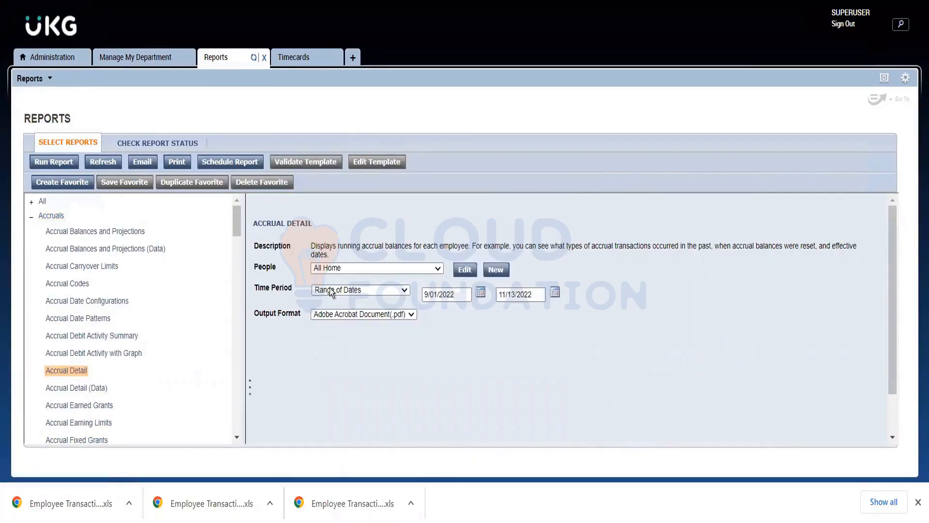
Set the Accrual Detail report's date range to 01/01/2022 through 1/01/2023.
left_click(428, 295)
type("01")
left_click(472, 327)
left_click_drag(531, 295, 448, 296)
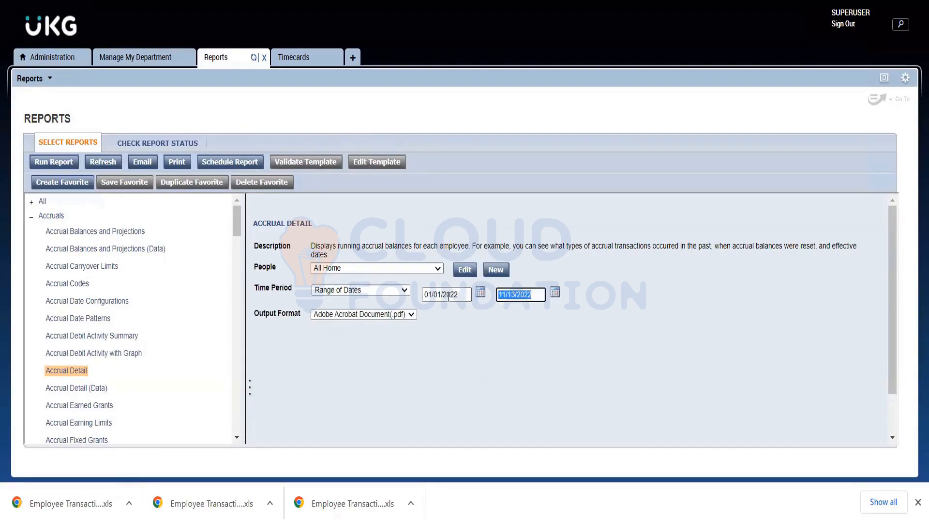
type("1")
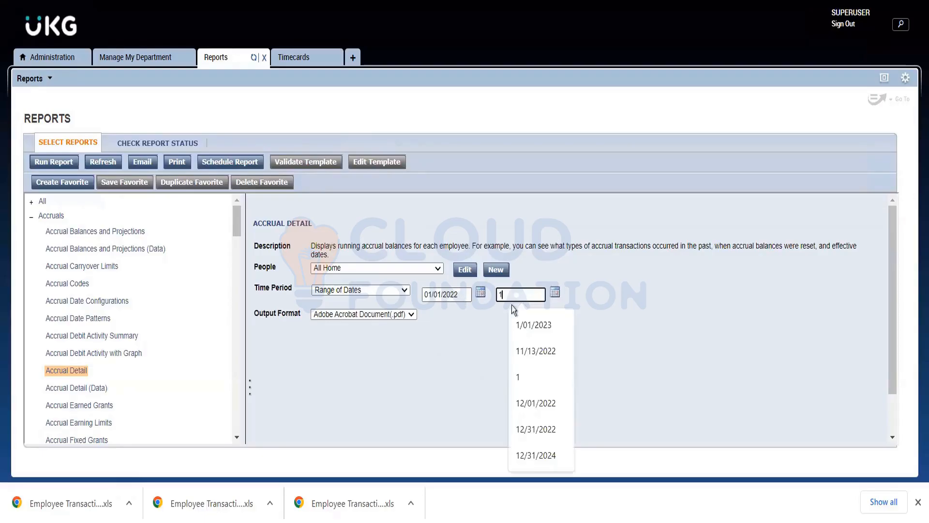
left_click(532, 324)
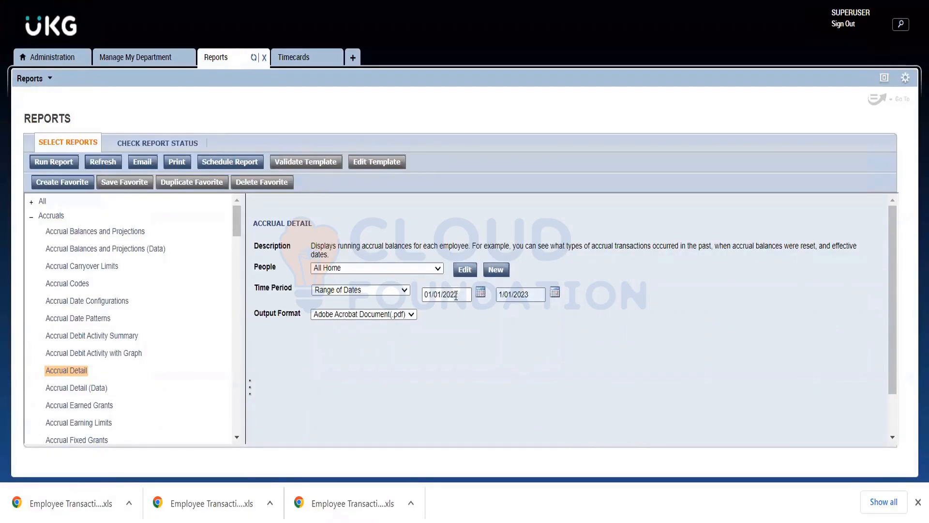
left_click(456, 295)
left_click(517, 329)
Review the output format and People options offered for the Accrual Detail report.
left_click(329, 316)
left_click(324, 346)
left_click(316, 269)
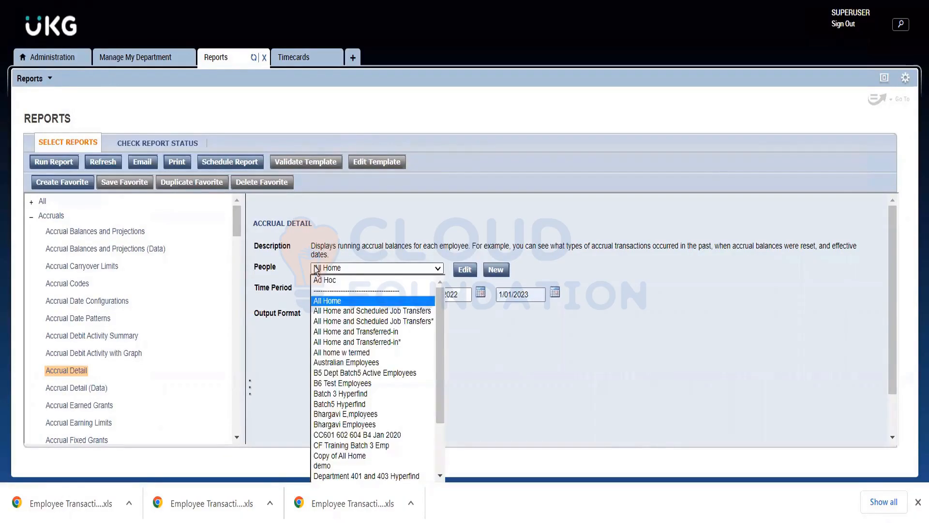
left_click(314, 265)
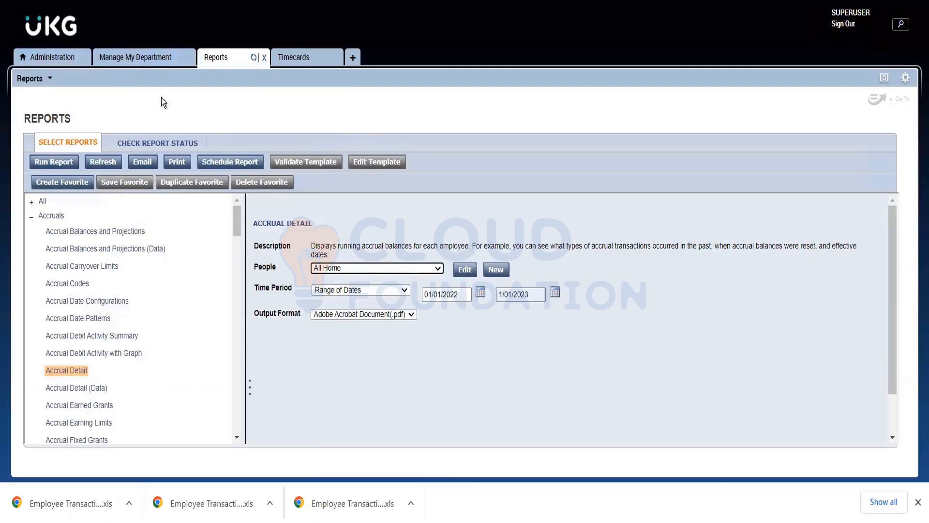
Return to the Manage My Department genie and view the primary accounts and accrual profile of a Healthcare employee.
left_click(141, 57)
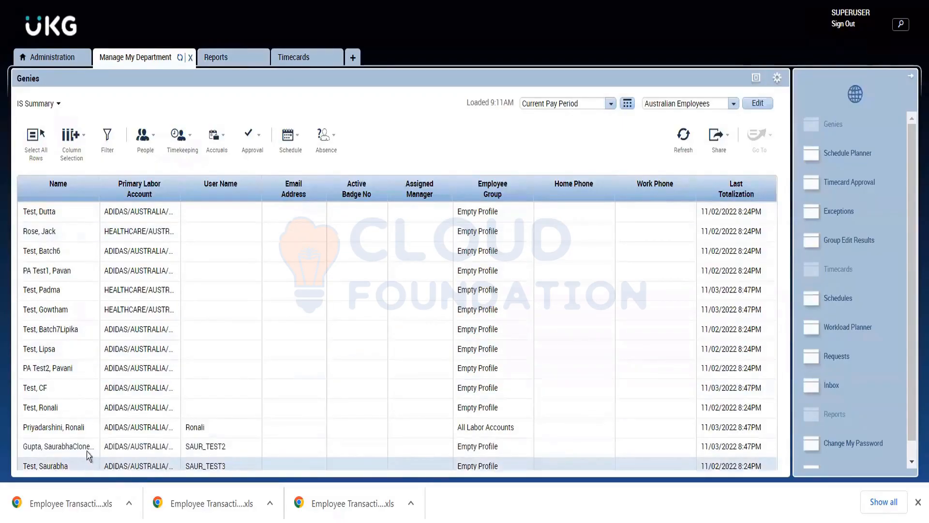
left_click(79, 301)
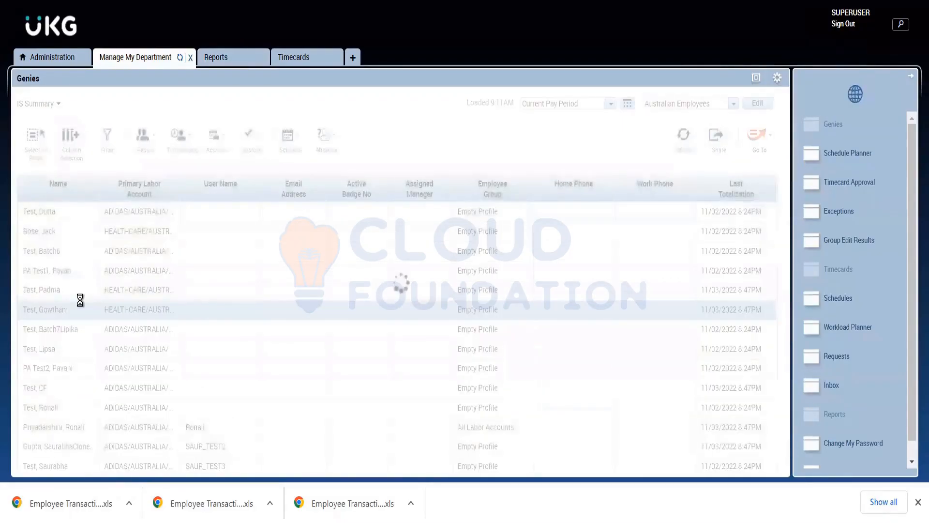
scroll(123, 312, "down", 2)
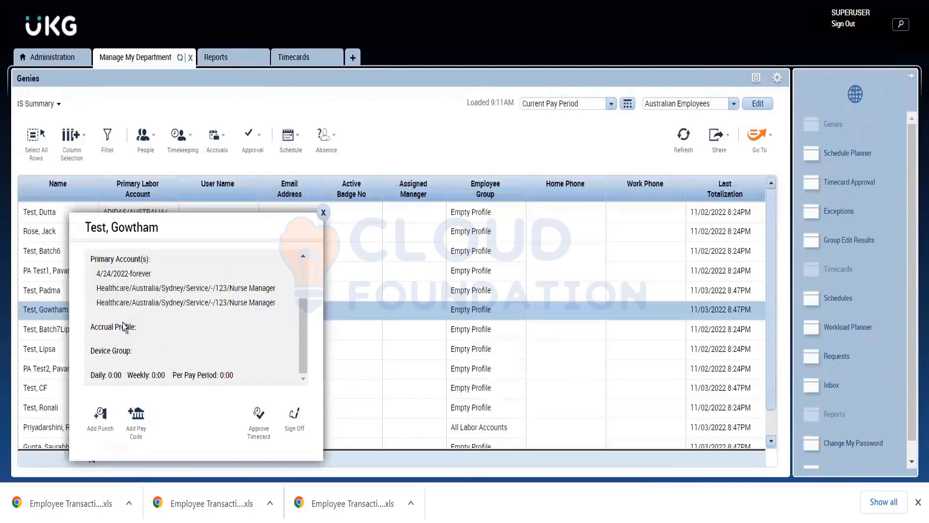
scroll(123, 327, "up", 2)
left_click(324, 214)
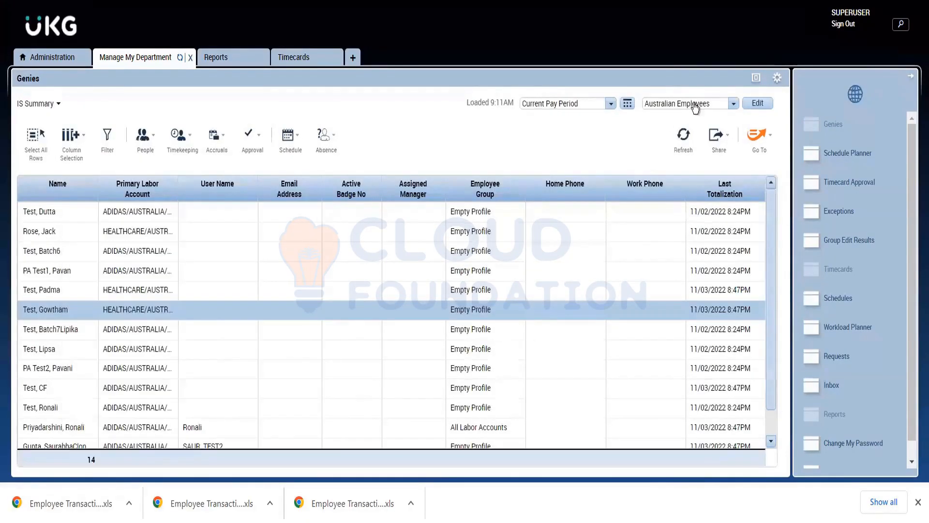
Browse the available hyperfinds and examine the employees listed under Australian Employees.
left_click(695, 104)
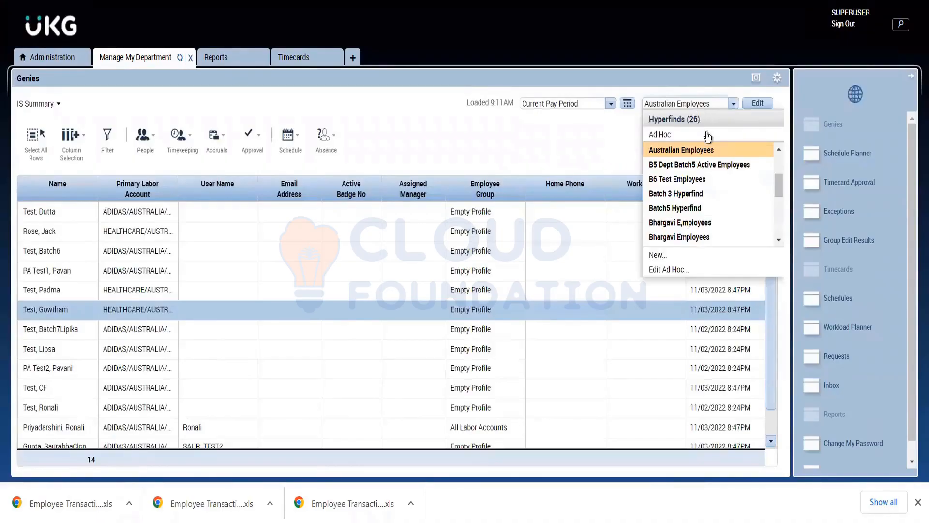
scroll(704, 227, "down", 4)
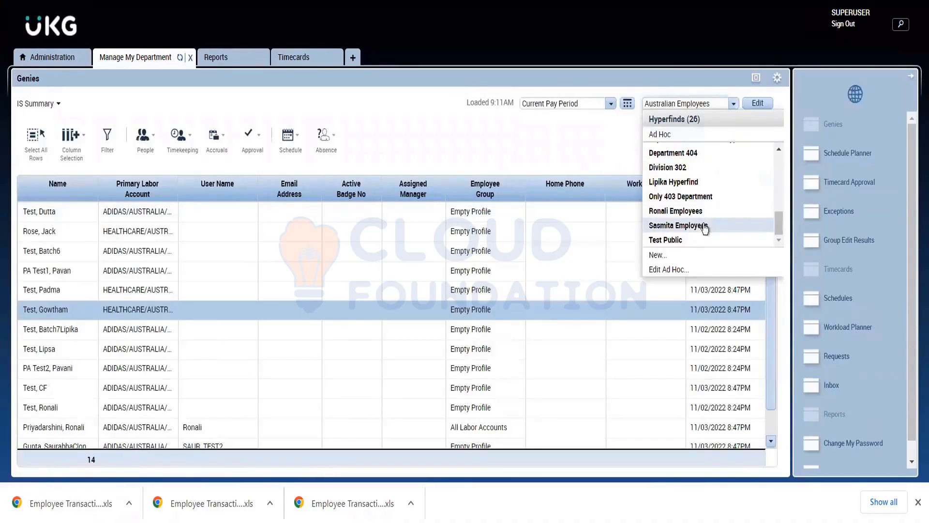
scroll(704, 228, "up", 4)
scroll(707, 232, "down", 4)
left_click(492, 125)
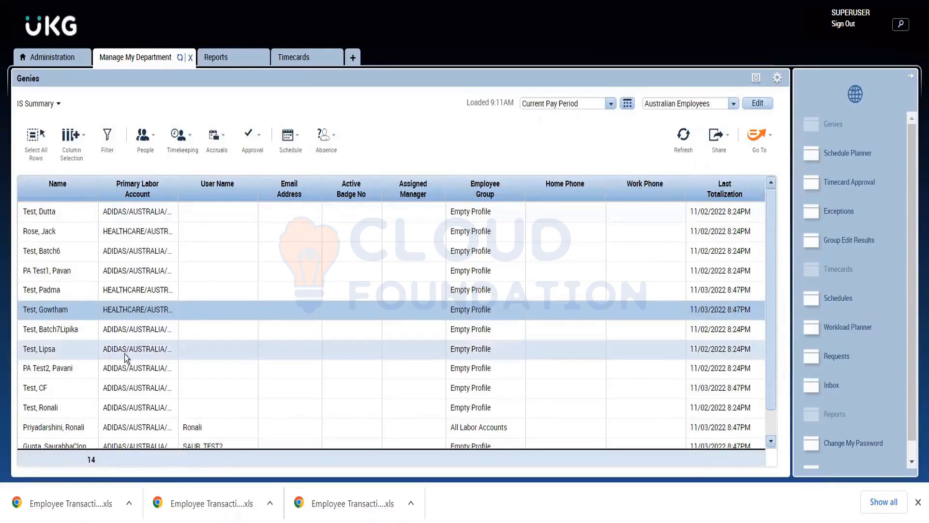
scroll(70, 387, "down", 2)
scroll(70, 338, "up", 2)
scroll(68, 315, "down", 1)
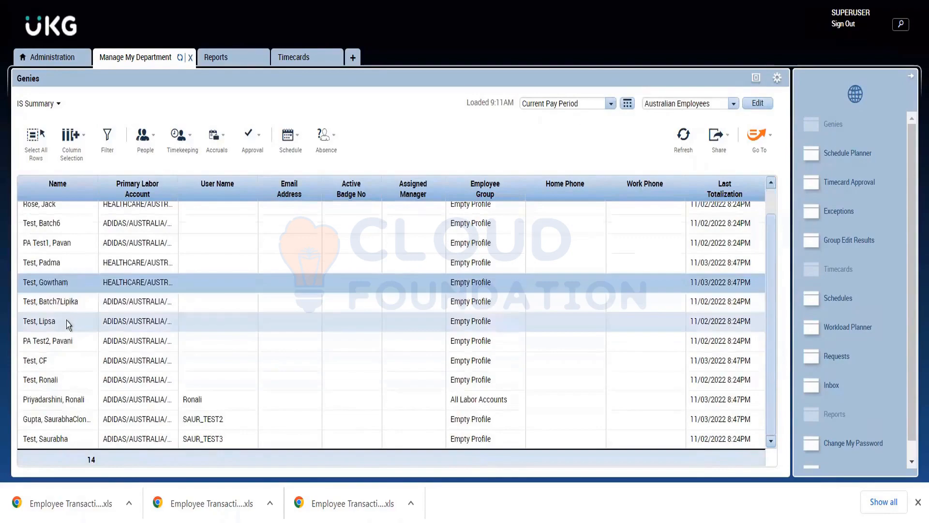
Change the IS Summary genie's hyperfind to All Home.
left_click(659, 110)
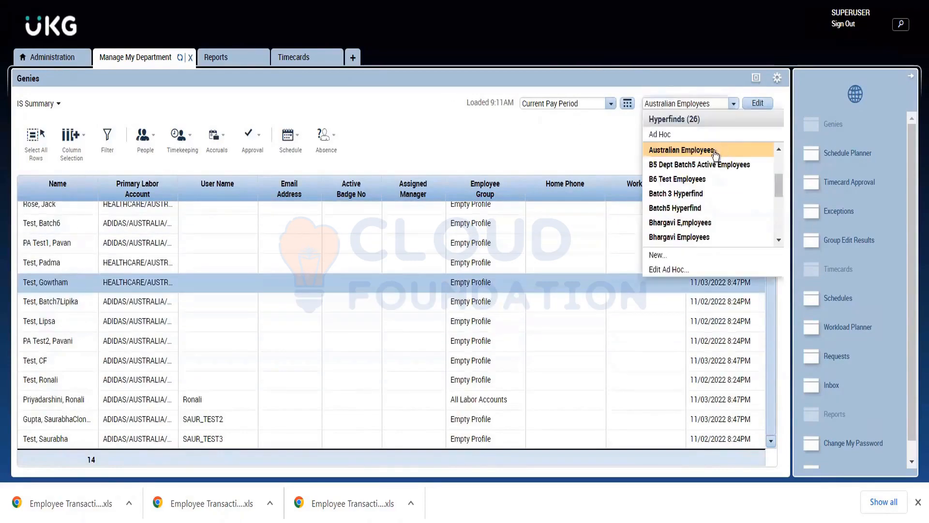
scroll(676, 157, "up", 2)
left_click(675, 153)
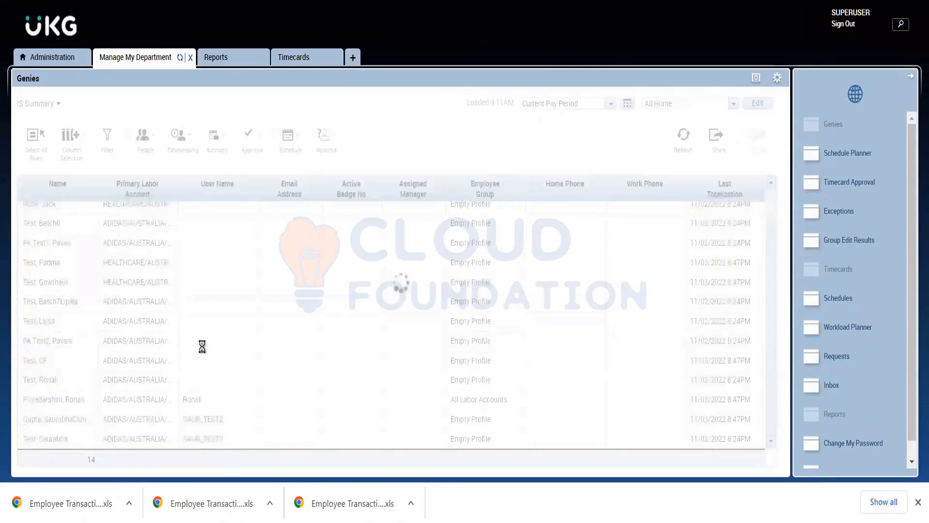
Select the employee with the 101 North Division labor account in the All Home list and go to the Reports widget.
scroll(50, 370, "down", 2)
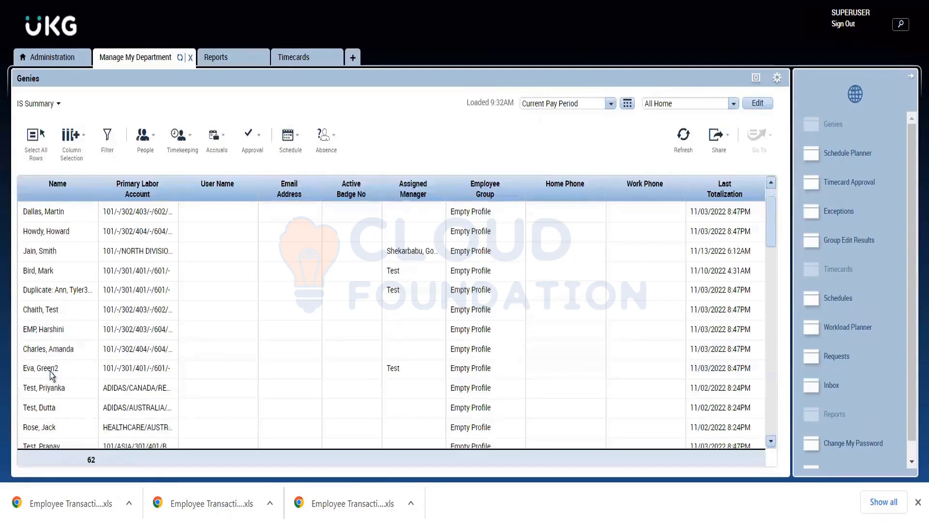
scroll(54, 333, "down", 2)
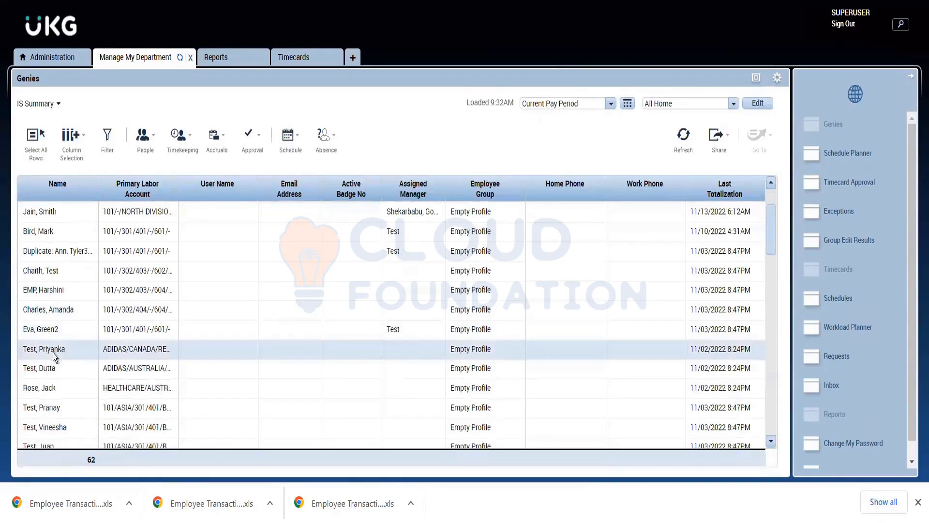
scroll(53, 352, "down", 2)
scroll(58, 334, "up", 1)
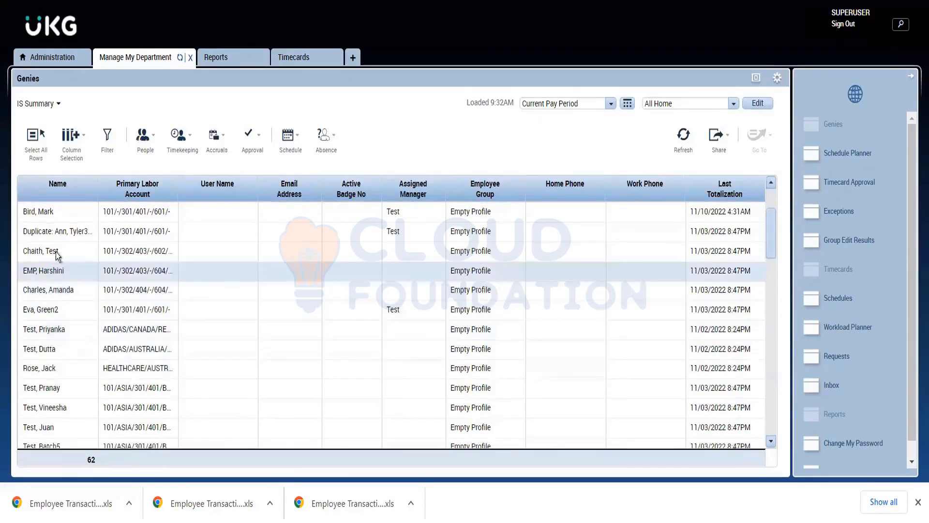
scroll(56, 251, "up", 1)
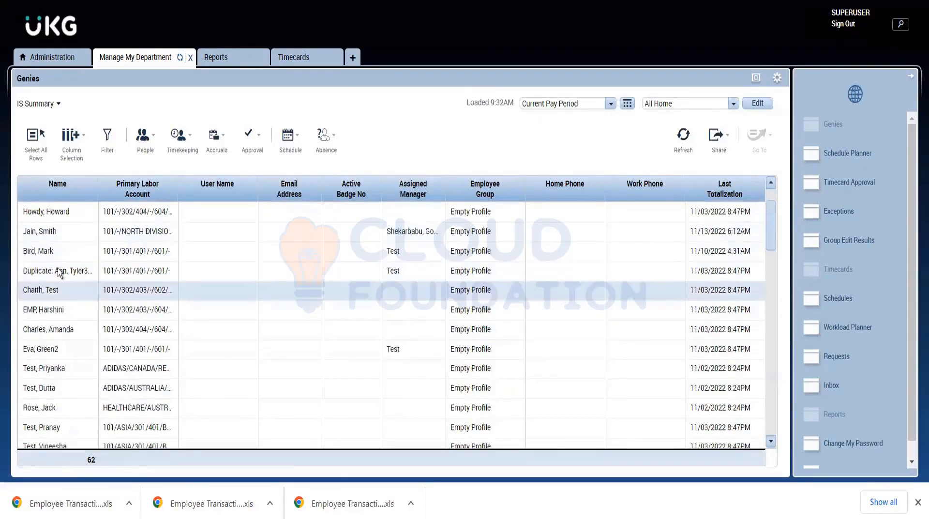
left_click(60, 236)
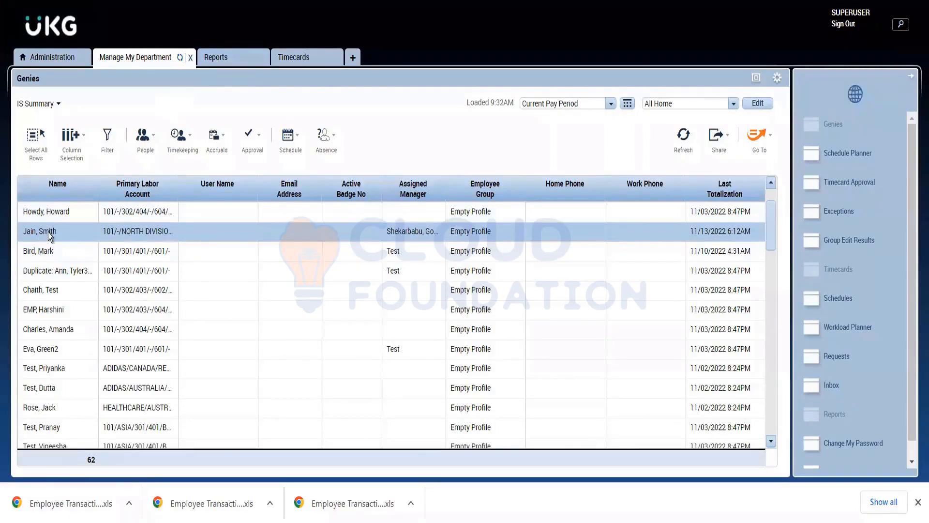
left_click(747, 138)
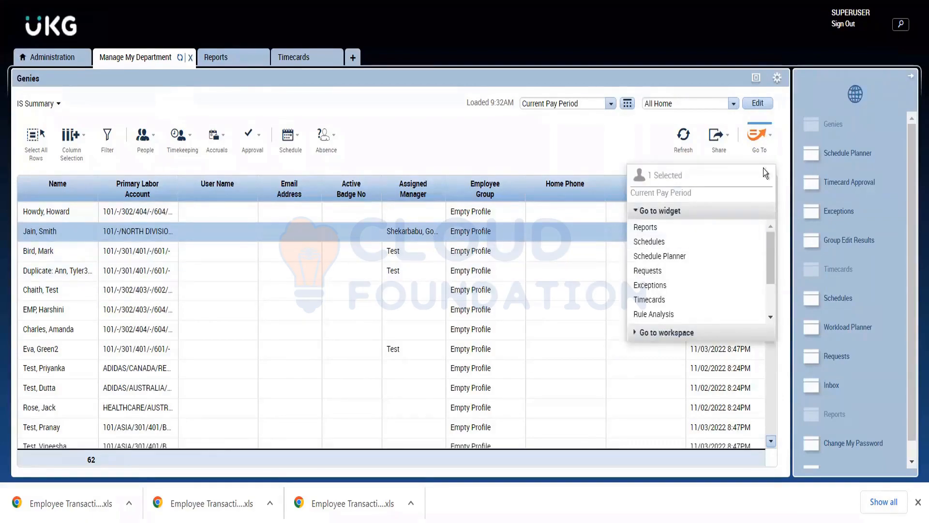
left_click(657, 227)
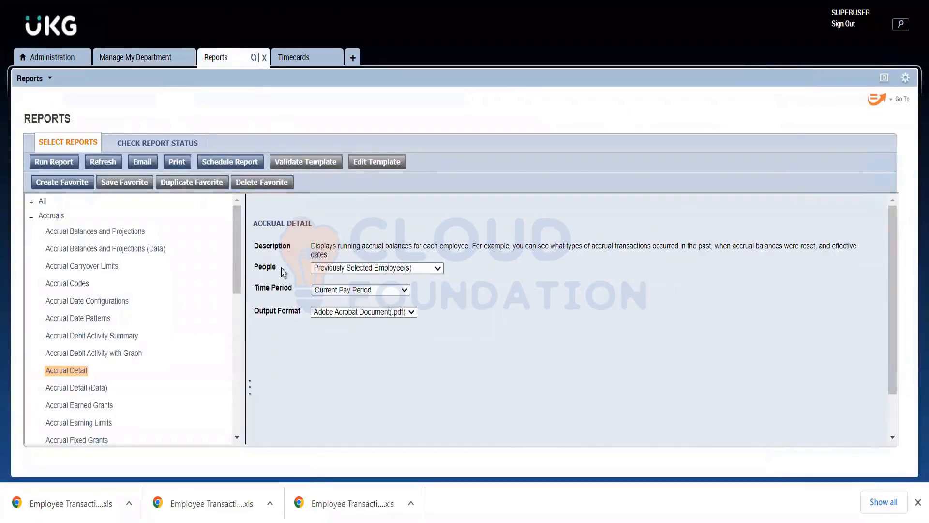
Check the Accrual Detail report's People setting against the employee selected in Manage My Department, and return to Reports.
left_click_drag(281, 267, 248, 275)
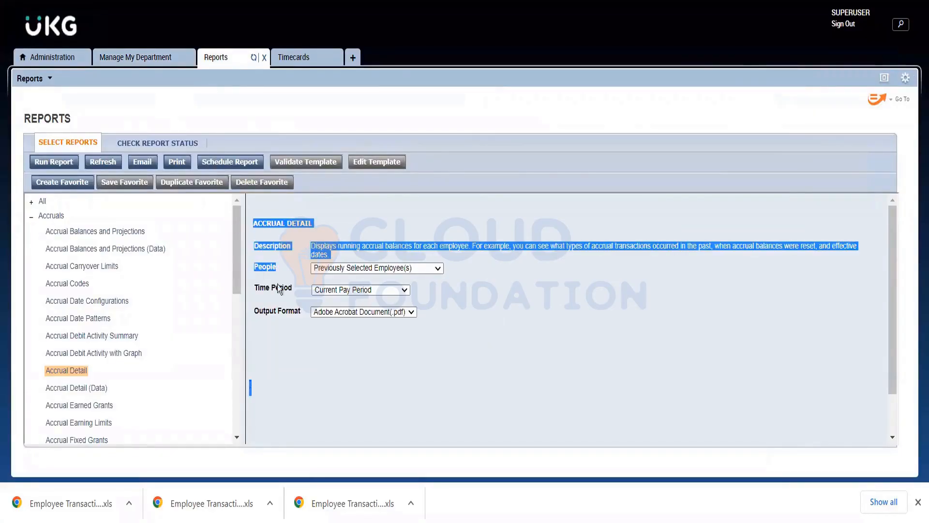
left_click(523, 288)
left_click_drag(412, 256, 260, 269)
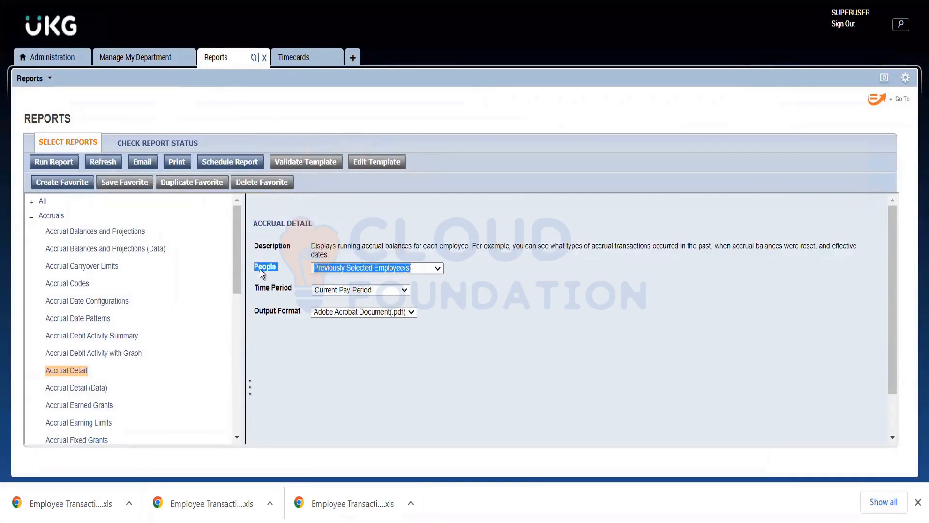
left_click(582, 315)
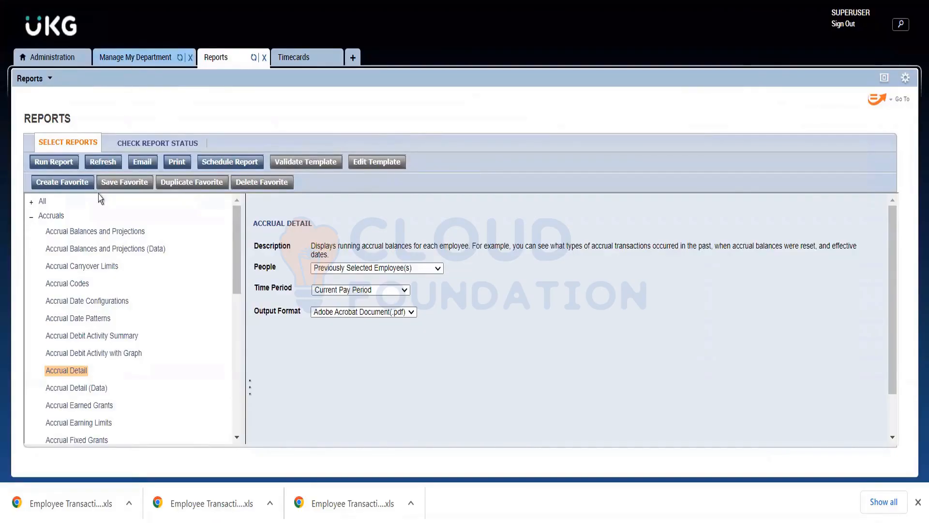
left_click(130, 57)
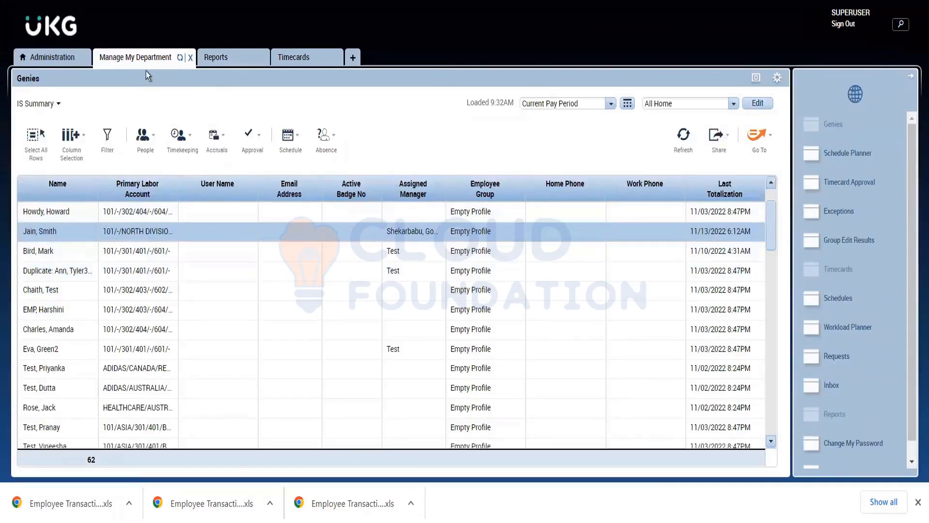
left_click(206, 60)
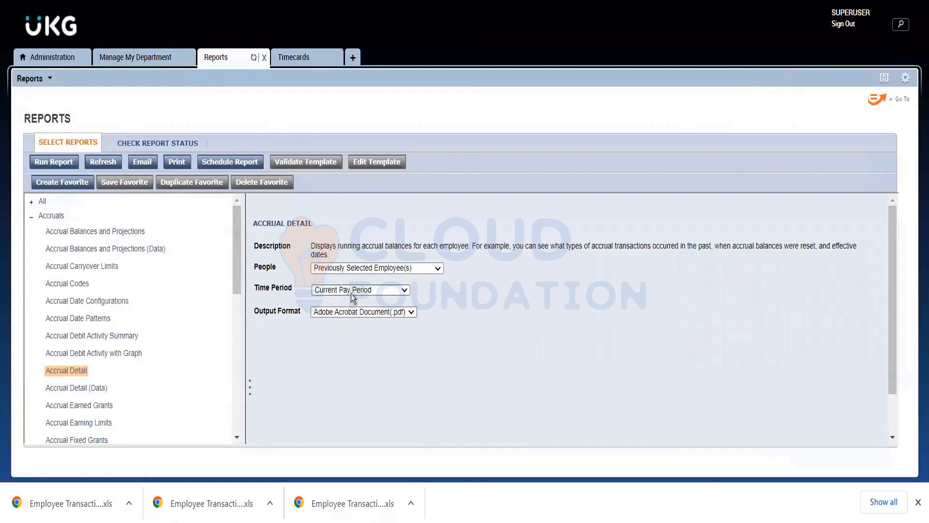
Set the Accrual Detail report's time period to Range of Dates with the start date 1/1/2022.
left_click(352, 293)
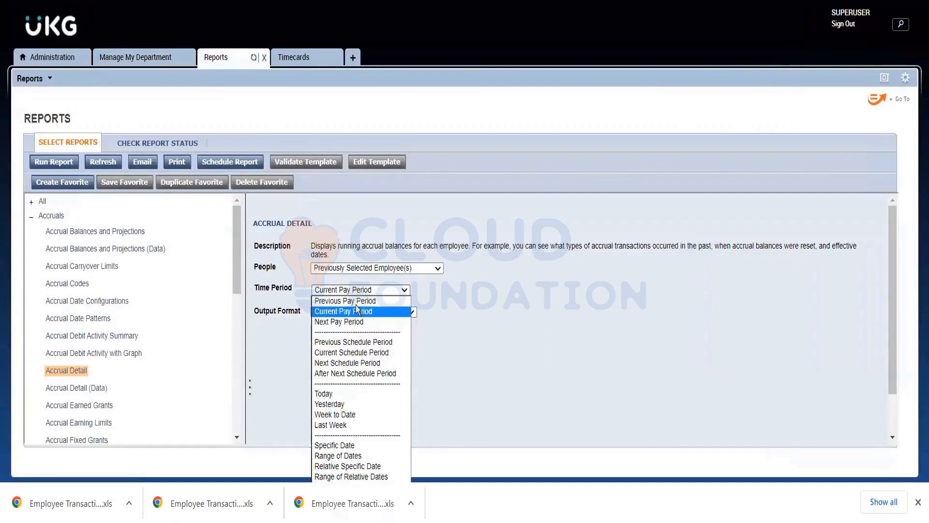
left_click(362, 455)
left_click_drag(466, 294, 377, 300)
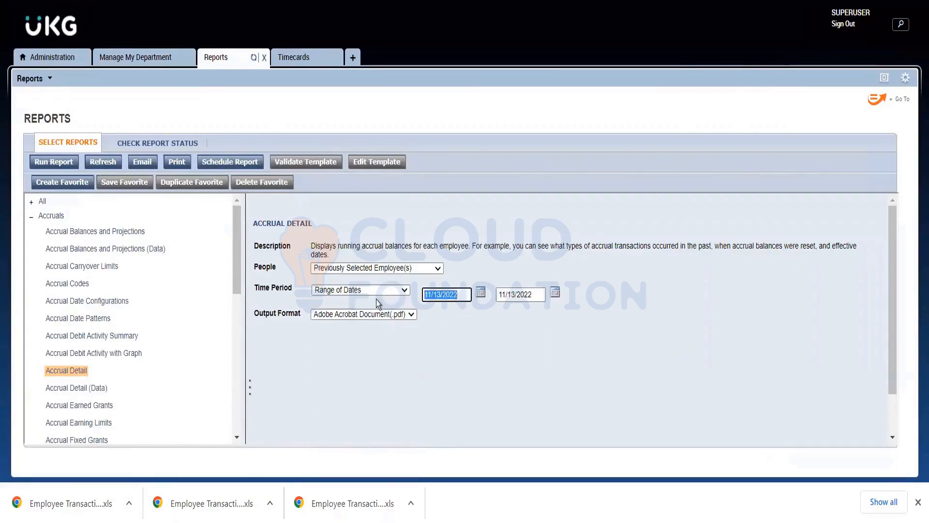
left_click(439, 297)
left_click(456, 324)
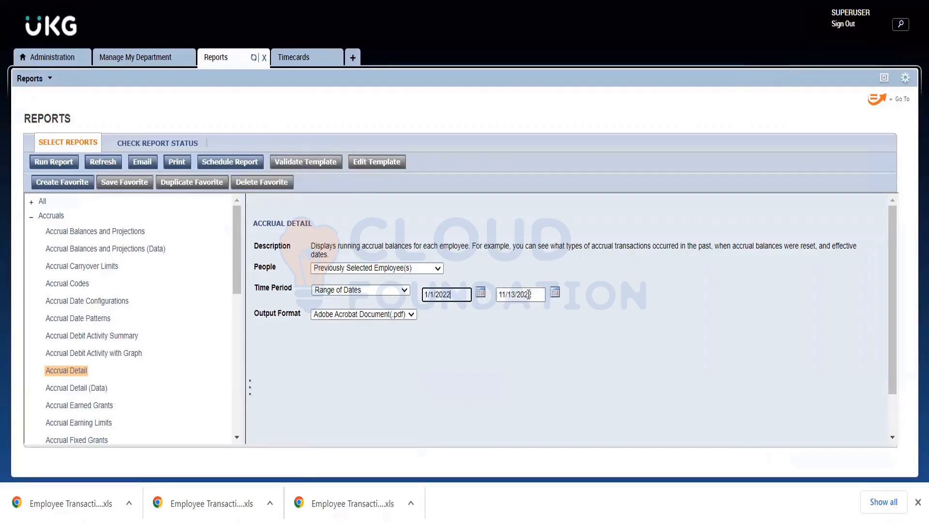
Set the end date of the Accrual Detail report's date range to 1/01/2023.
key("Tab")
type("12")
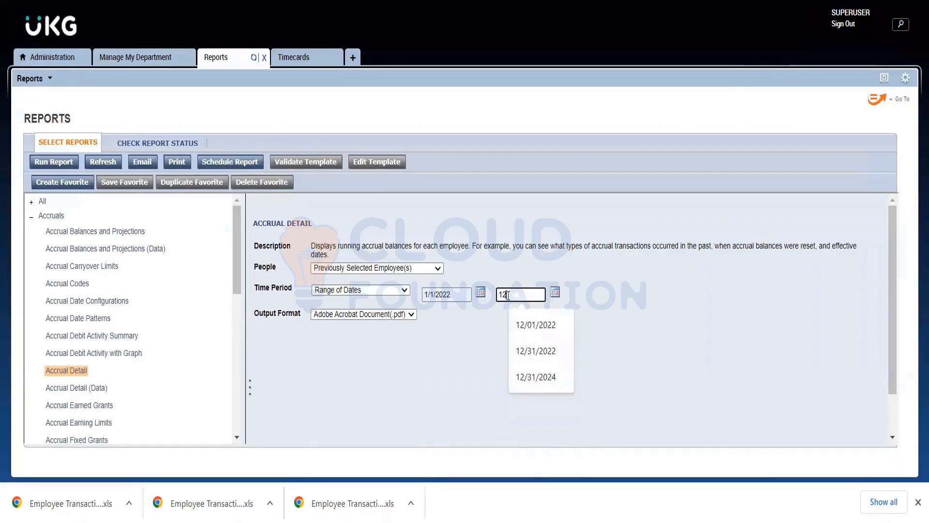
key("BackSpace")
left_click(533, 325)
left_click(474, 340)
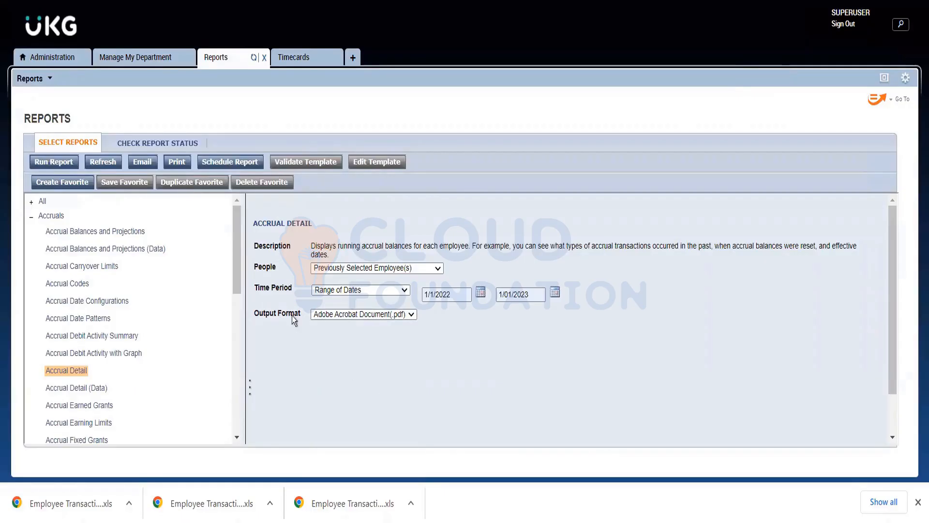
Run the Accrual Detail report in PDF format and open the finished document once its status is refreshed.
left_click_drag(310, 241, 416, 300)
left_click(472, 267)
left_click(59, 161)
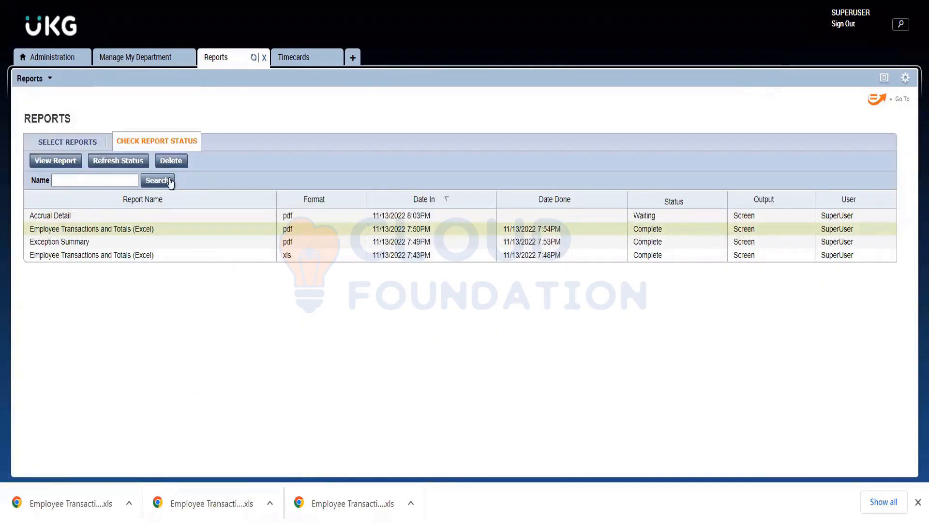
left_click(126, 165)
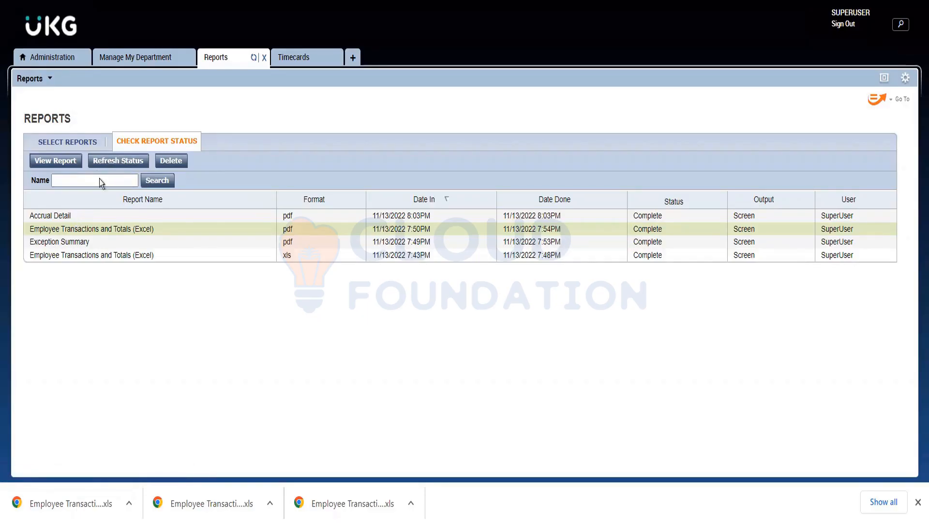
double_click(117, 211)
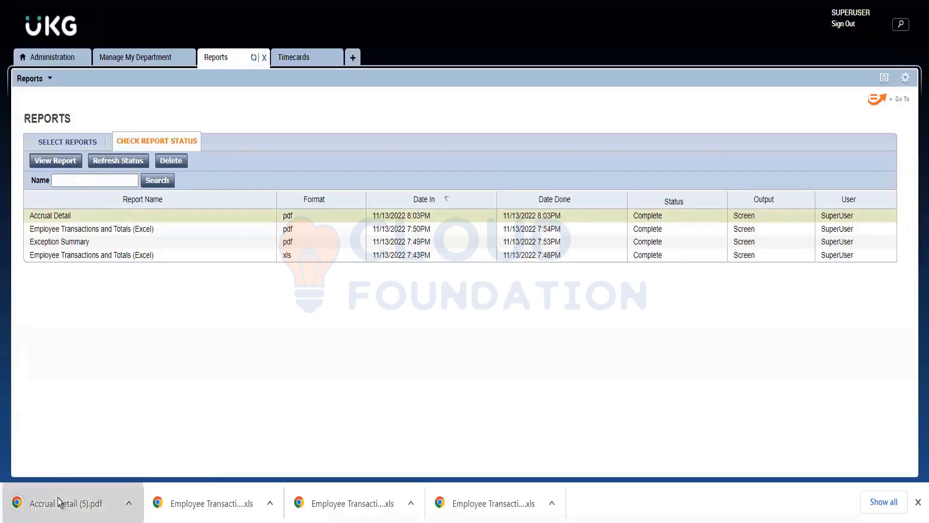
left_click(57, 499)
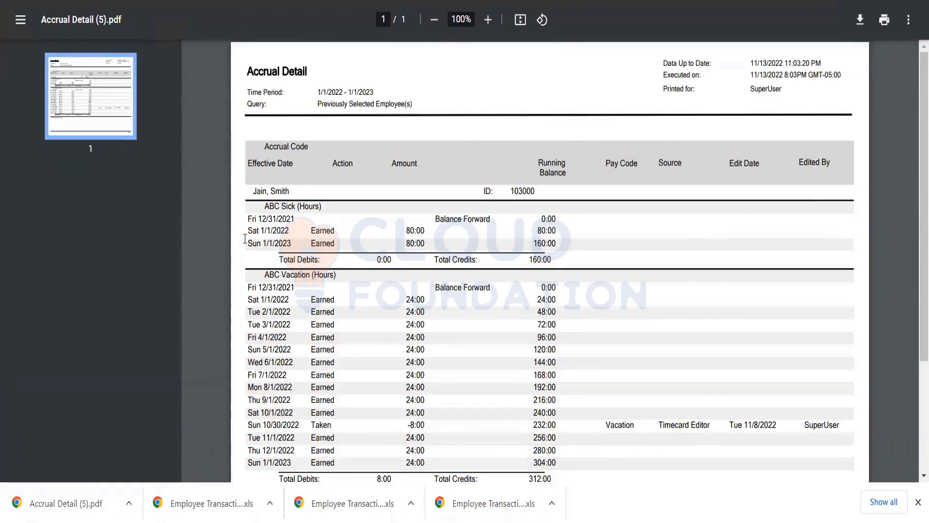
Examine the 1/1/2022 earned amounts and running balances under ABC Sick and ABC Vacation in the Accrual Detail PDF.
left_click_drag(282, 207, 305, 206)
left_click(288, 218)
scroll(301, 275, "down", 2)
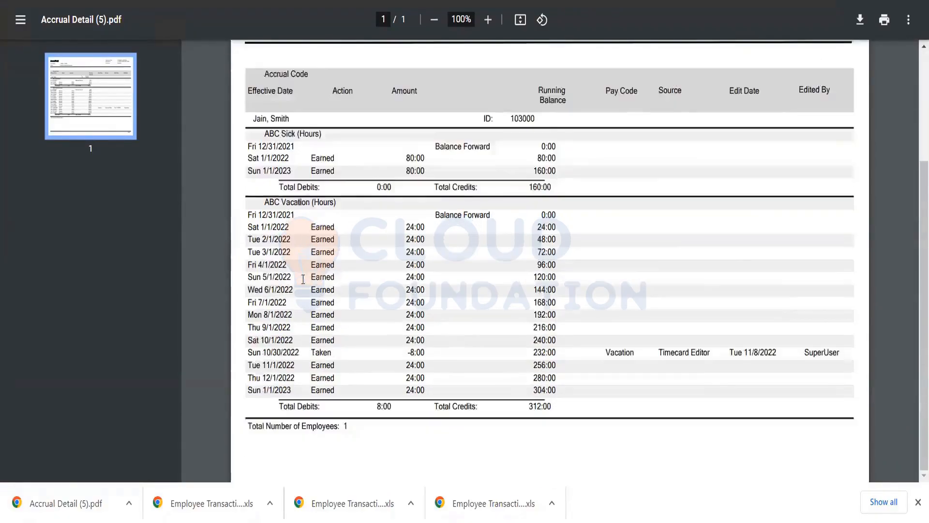
scroll(303, 279, "down", 2)
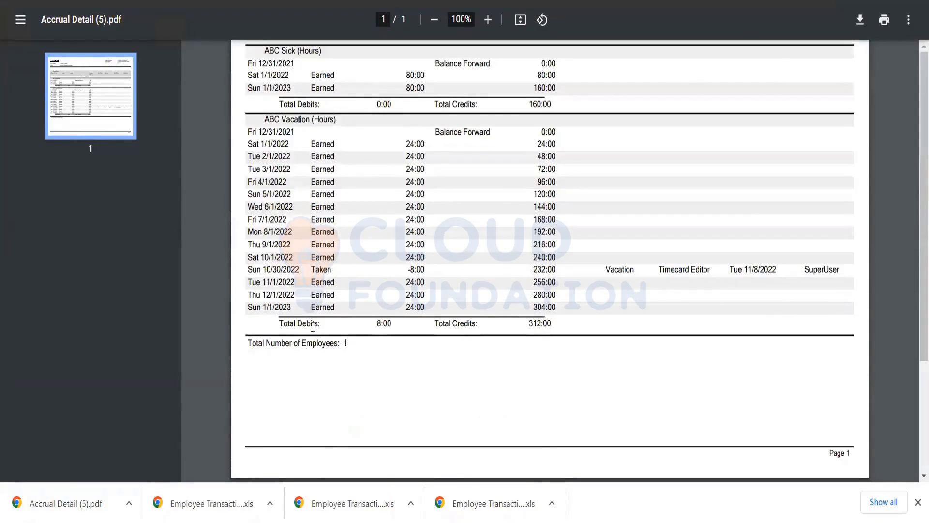
scroll(312, 324, "up", 4)
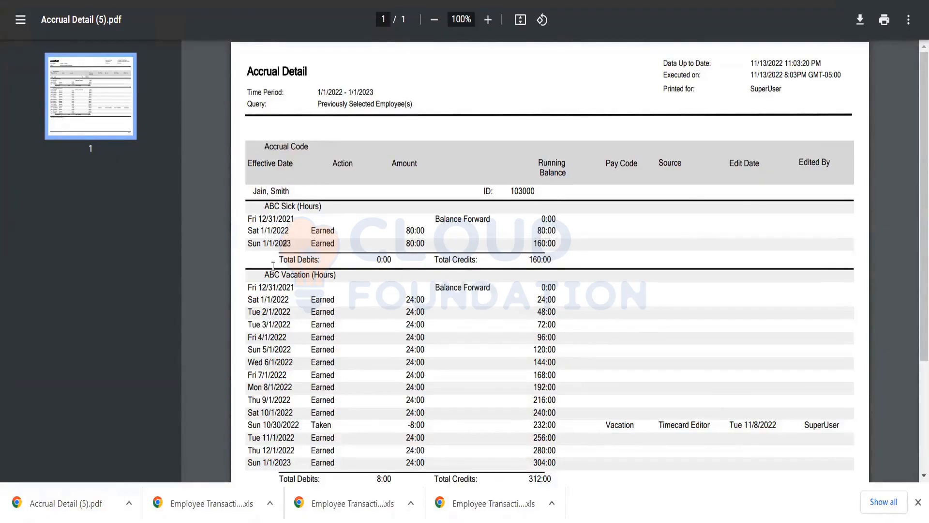
left_click_drag(400, 235, 557, 235)
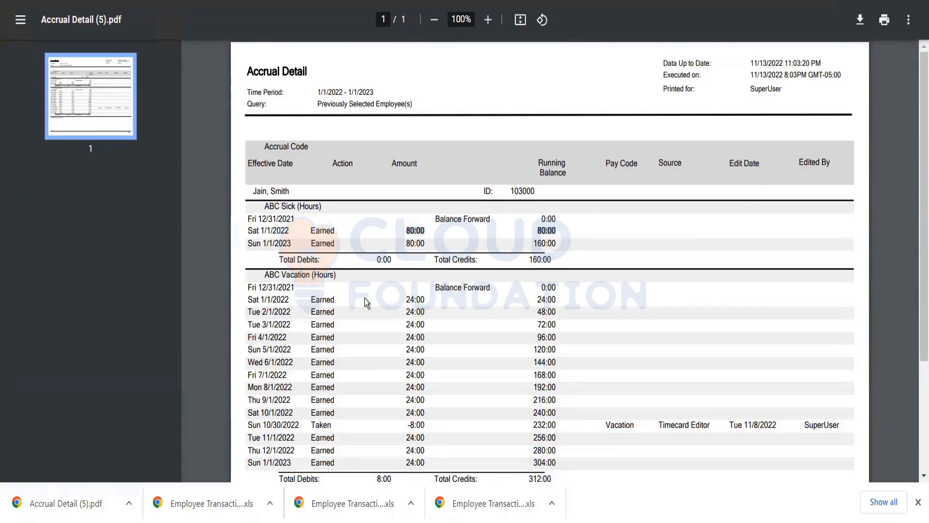
scroll(370, 300, "down", 2)
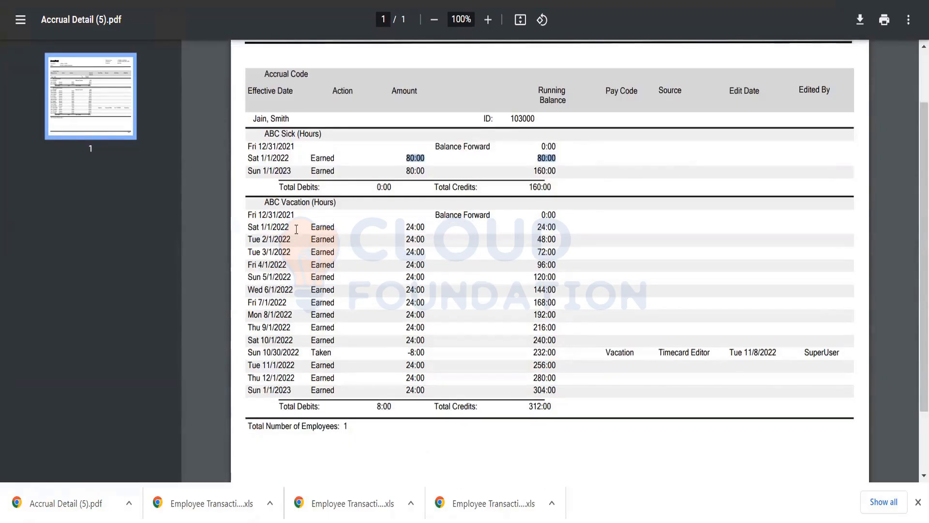
left_click_drag(404, 222, 432, 228)
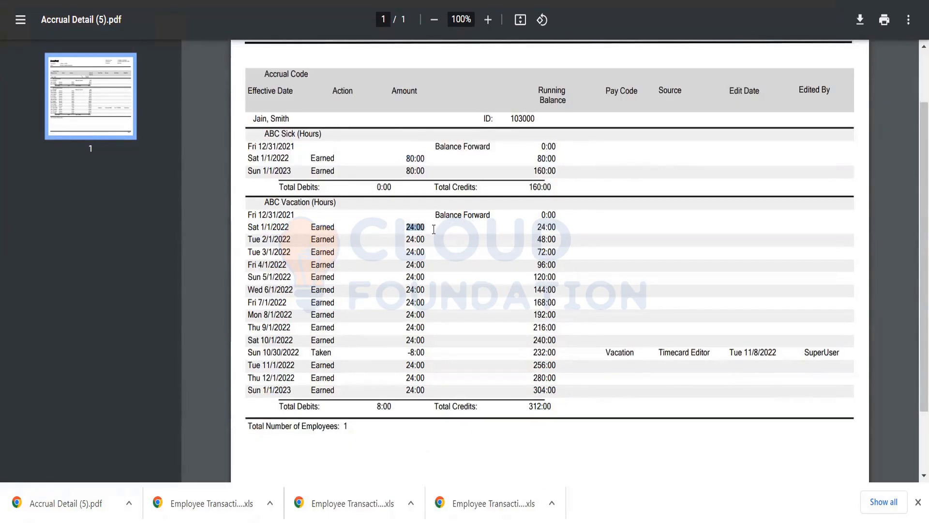
left_click_drag(585, 238, 557, 221)
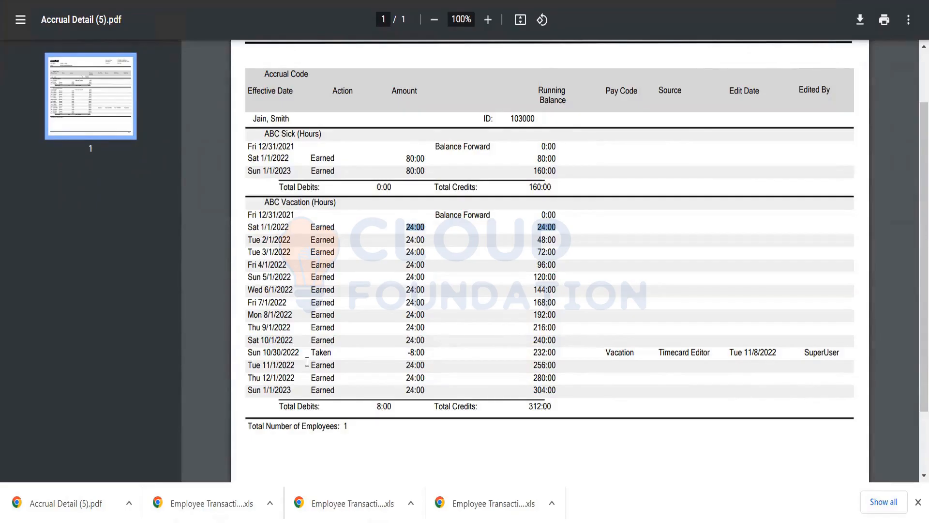
Compare the ABC Sick entry for 1/1/2022 with the monthly ABC Vacation entries, including the one earned on 2/1/2022.
scroll(302, 358, "up", 1)
scroll(290, 351, "down", 1)
left_click(279, 131)
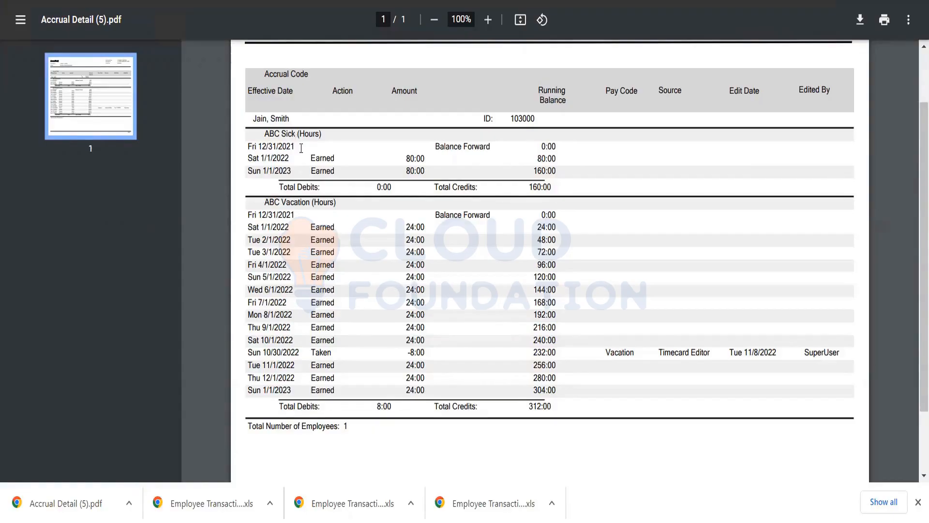
left_click_drag(313, 163, 557, 160)
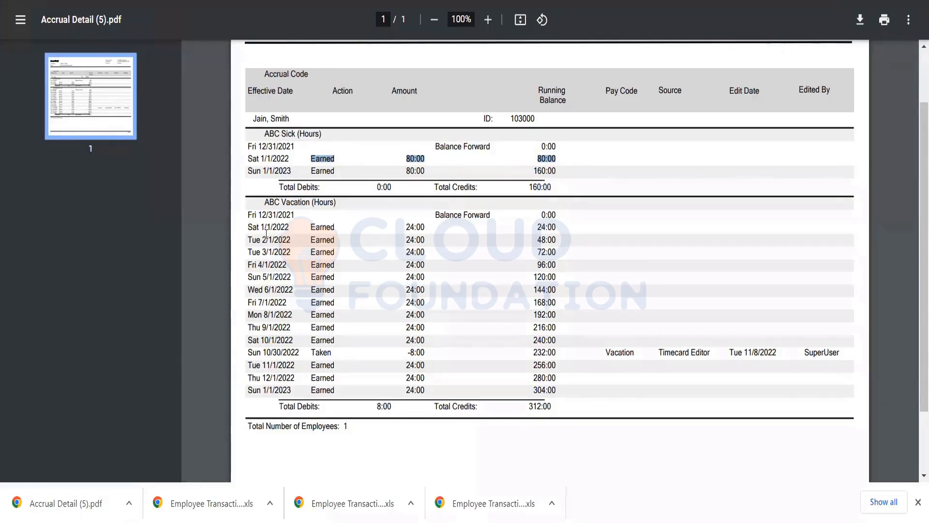
left_click_drag(247, 239, 294, 240)
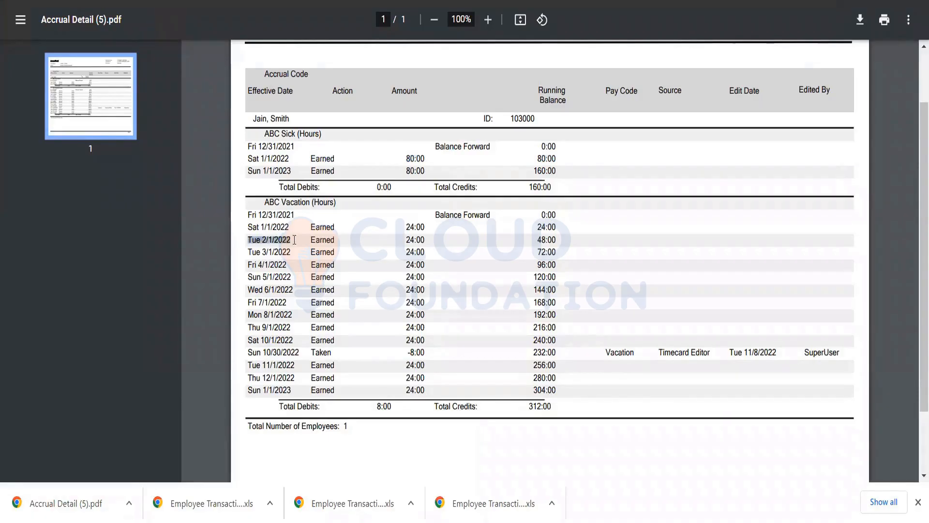
left_click(309, 237)
double_click(320, 237)
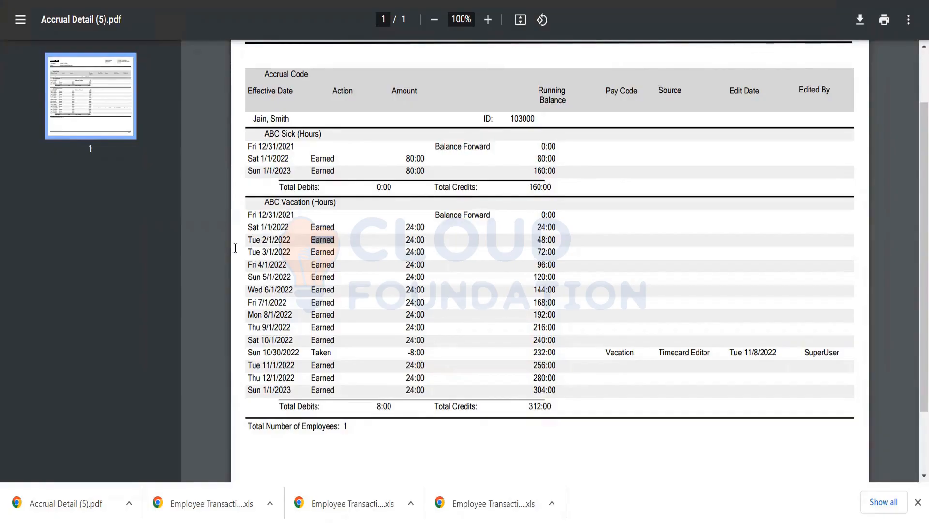
left_click(245, 228)
scroll(477, 209, "up", 2)
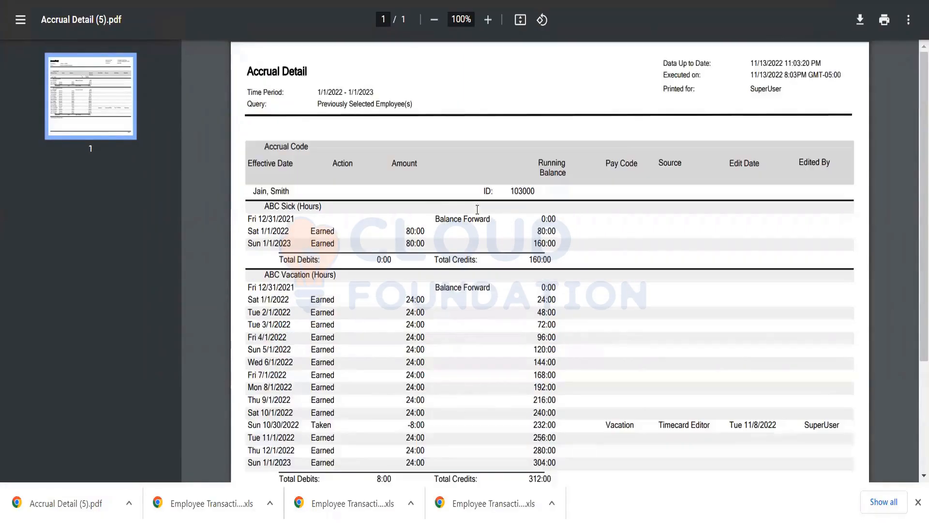
Review the Accrual Detail report from header to totals, including the ABC Vacation entry taken on 10/30/2022.
scroll(244, 85, "down", 3)
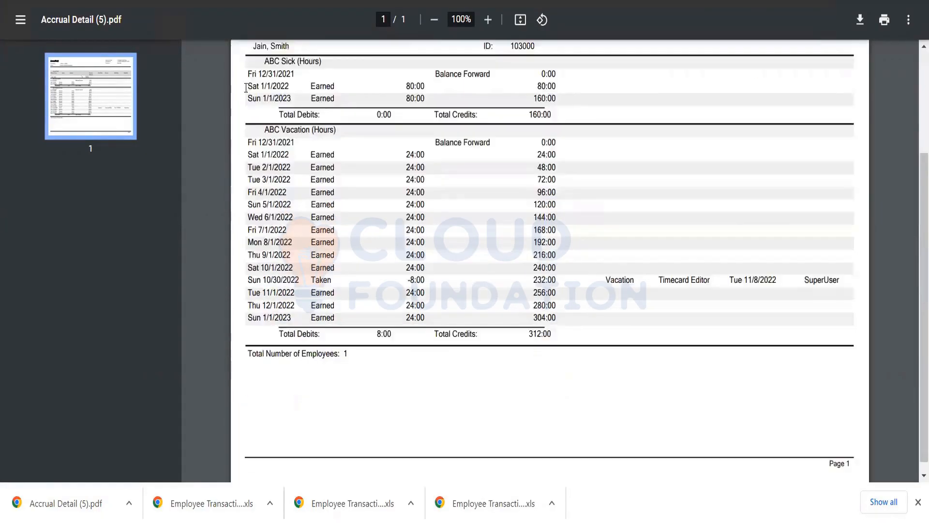
scroll(258, 84, "up", 3)
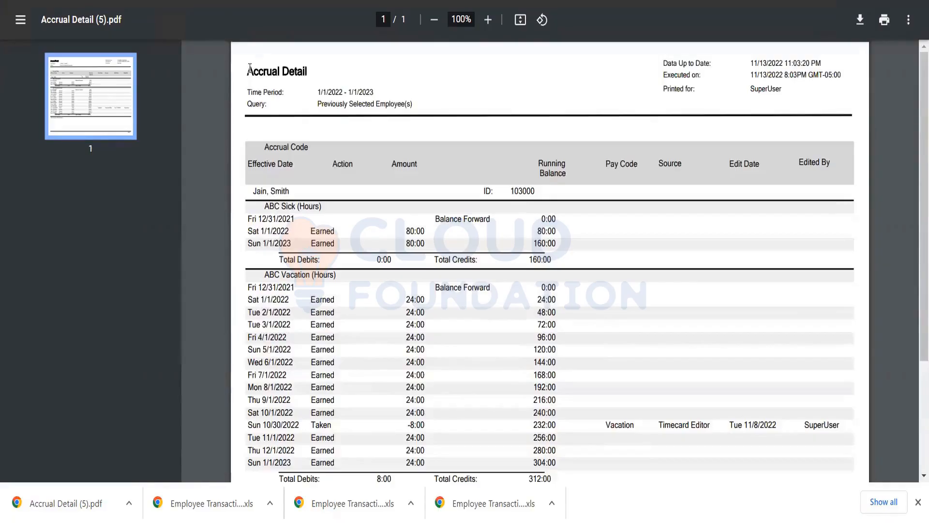
left_click_drag(249, 71, 482, 319)
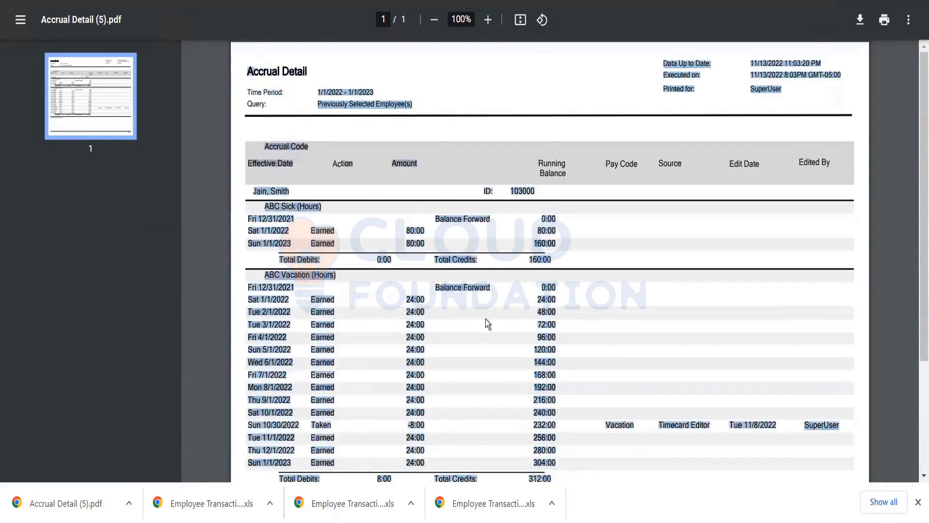
scroll(489, 319, "down", 3)
left_click(550, 346)
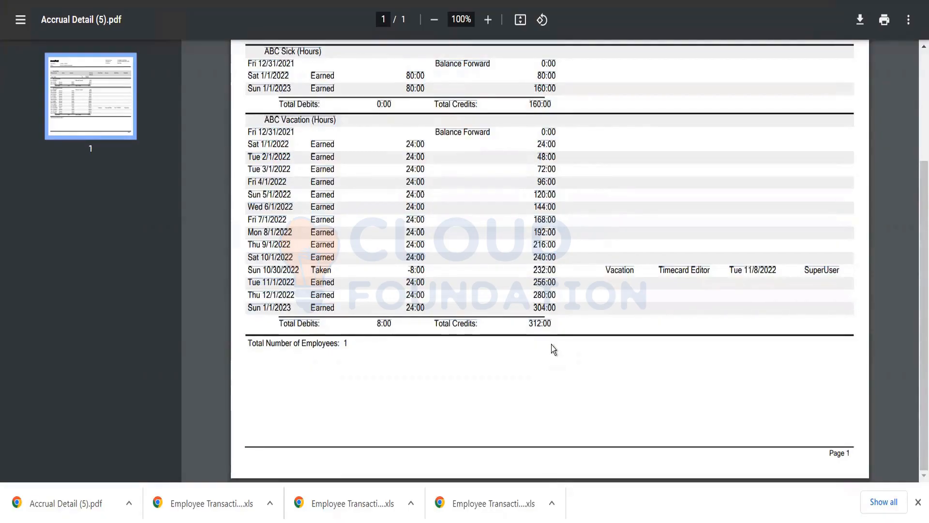
scroll(548, 342, "up", 3)
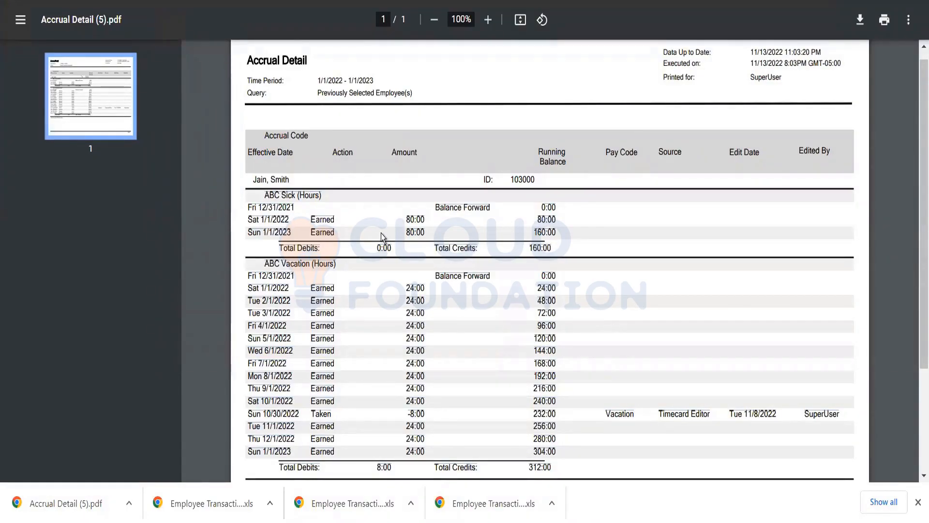
scroll(434, 344, "down", 2)
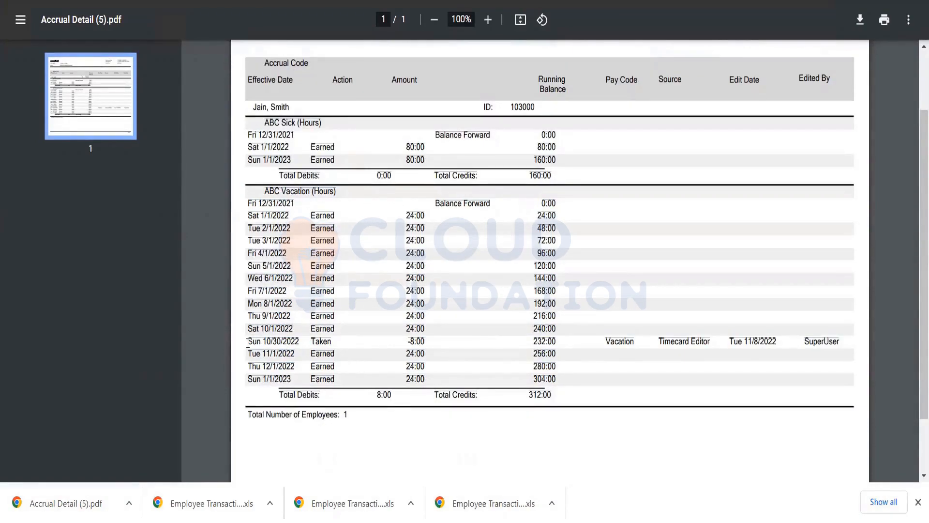
left_click_drag(248, 343, 582, 346)
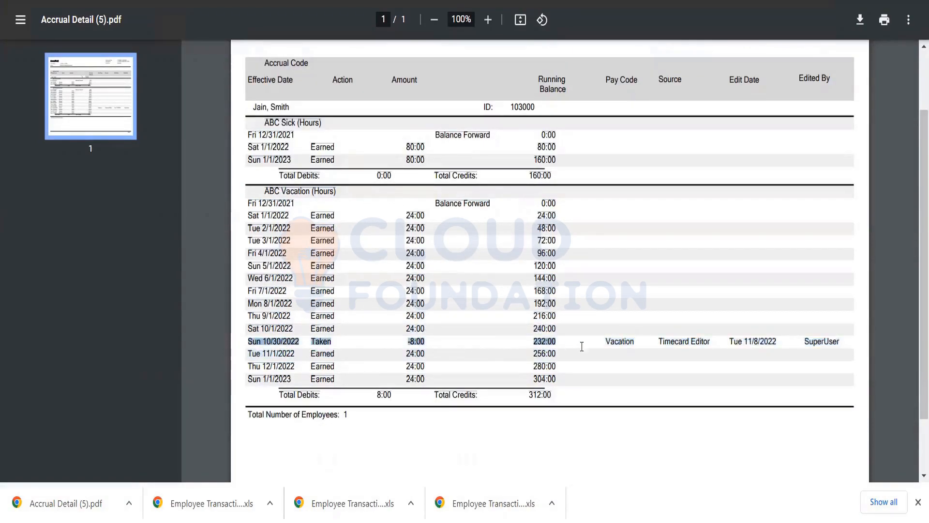
left_click(525, 421)
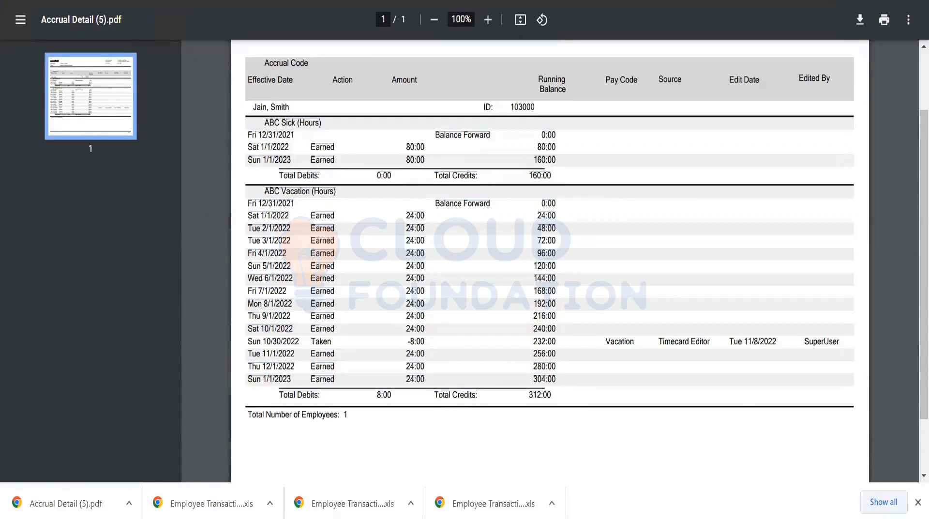
Hide the browser's downloads bar and check the ABC Vacation and ABC Sick accrual codes in the report.
left_click(917, 502)
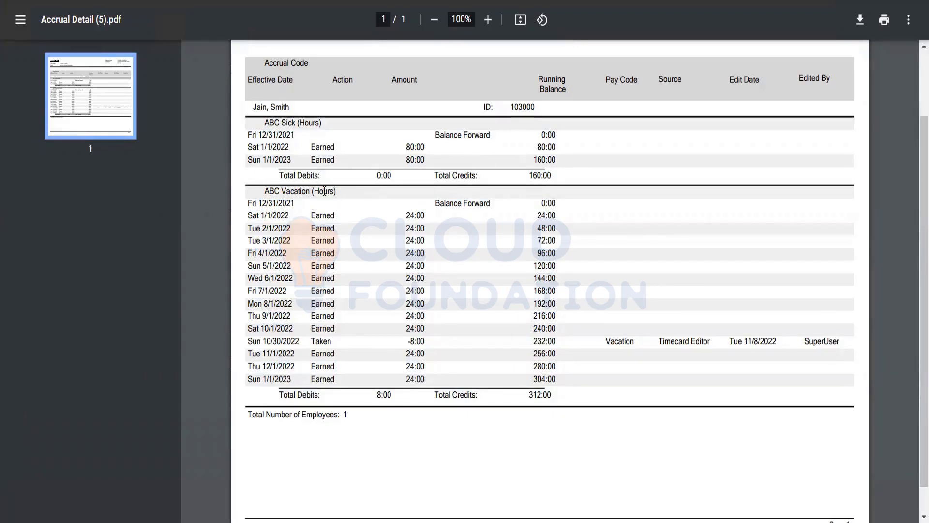
left_click_drag(336, 192, 253, 184)
left_click_drag(322, 123, 349, 121)
left_click(243, 133)
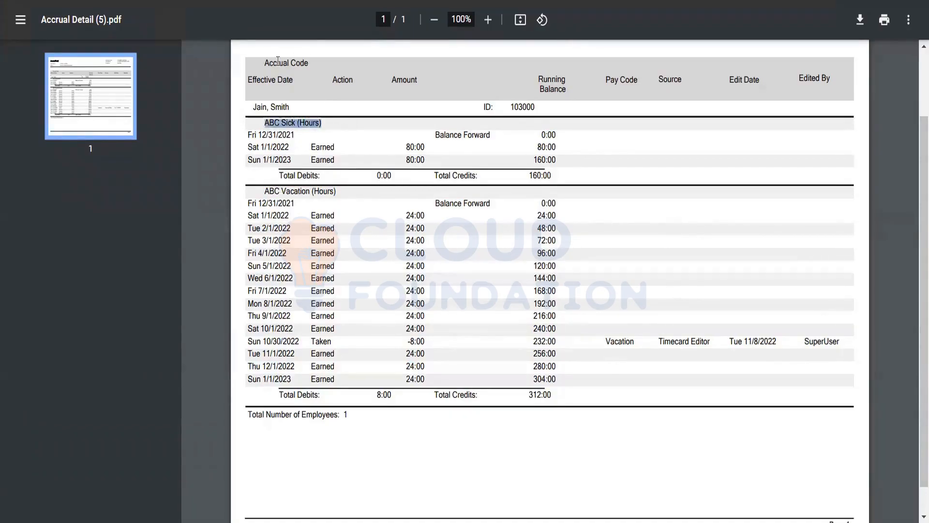
left_click(241, 118)
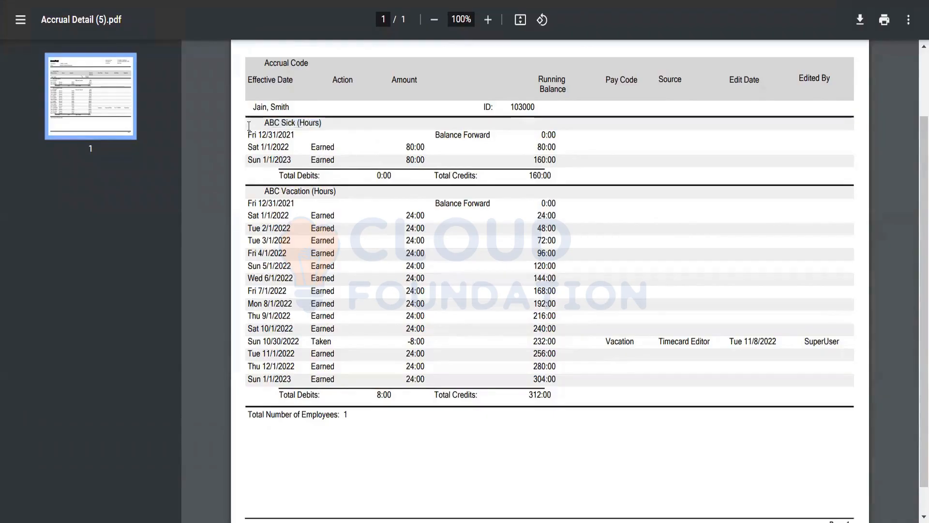
scroll(249, 126, "up", 3)
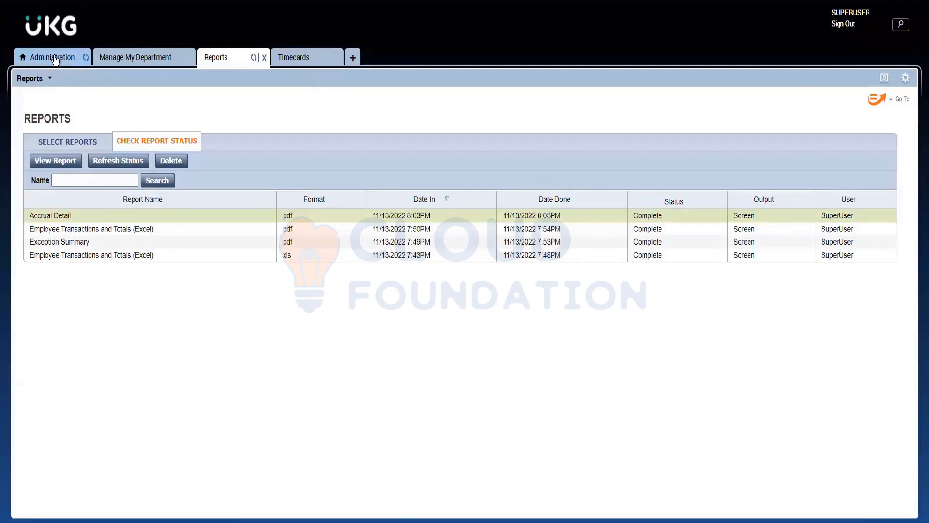
View the Setup categories in Administration at full size, and restore the widget to its normal size.
left_click(53, 58)
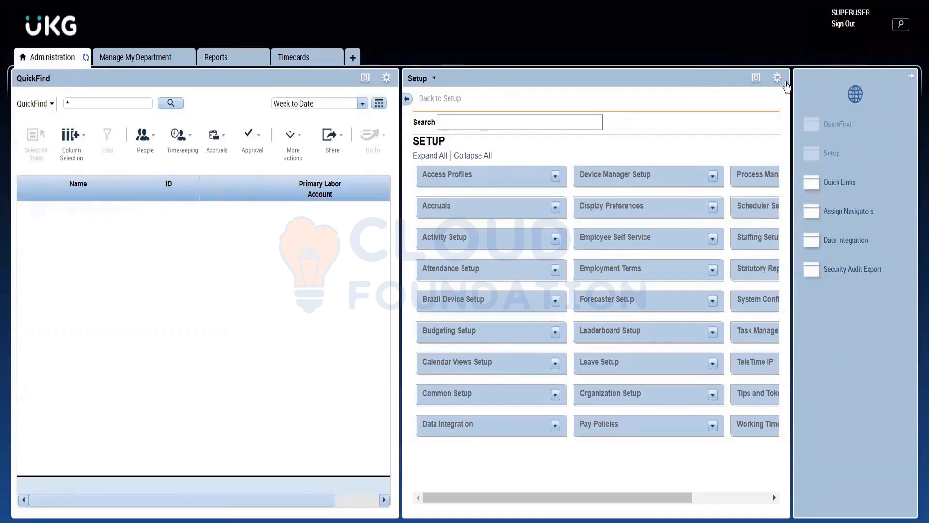
left_click(756, 79)
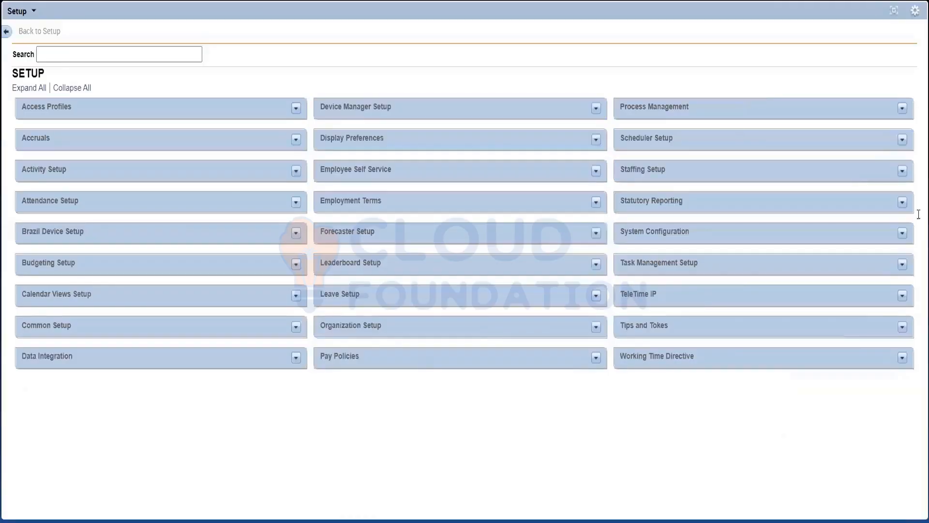
left_click(894, 10)
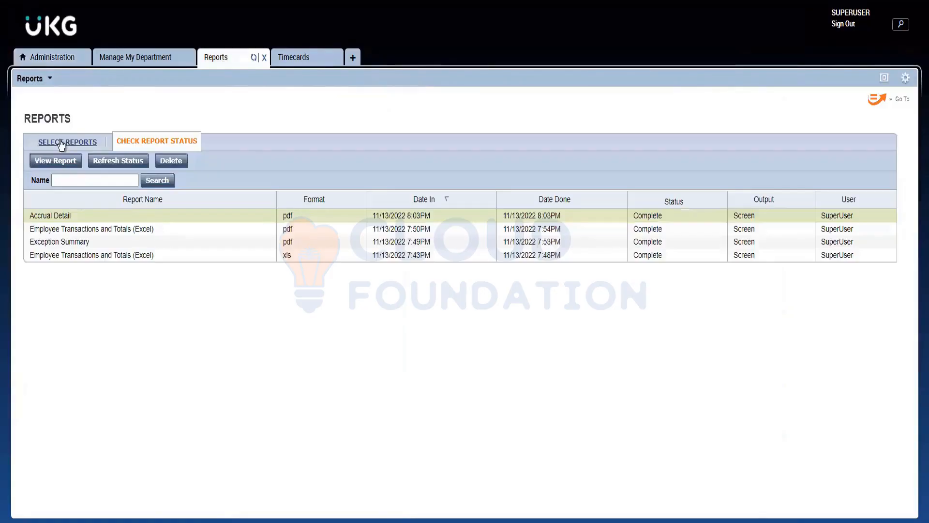
Return to the report selection list in Reports and expand the Detail Genie category.
left_click(61, 145)
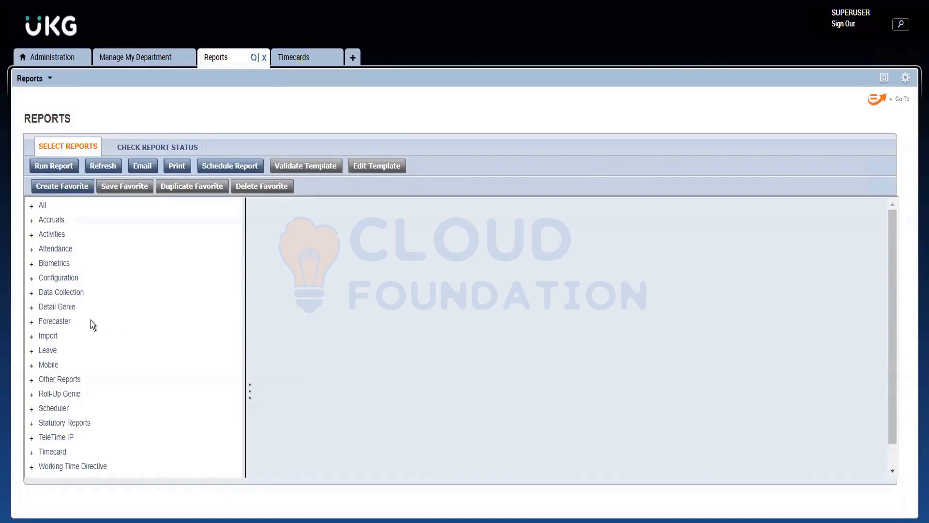
left_click(30, 305)
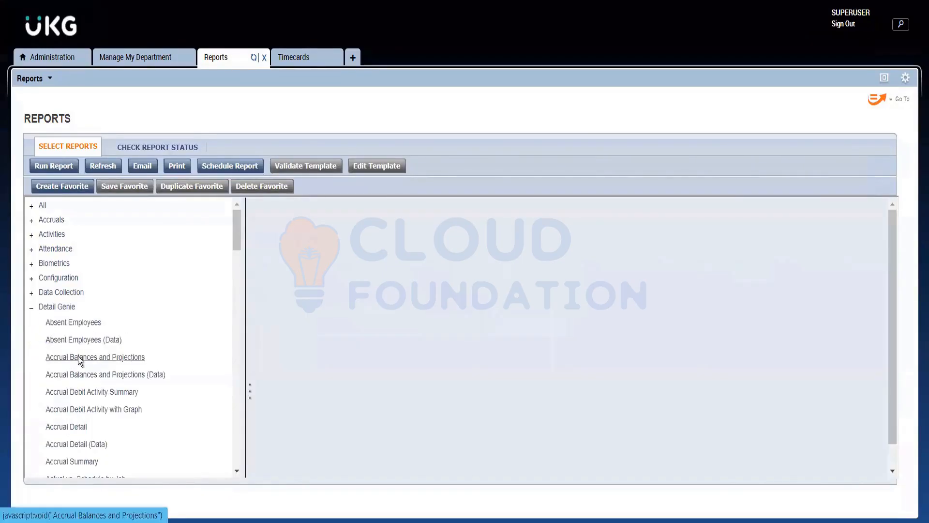
Look through the Detail Genie reports and select the Person Details (Spreadsheet Export) report.
scroll(77, 356, "down", 5)
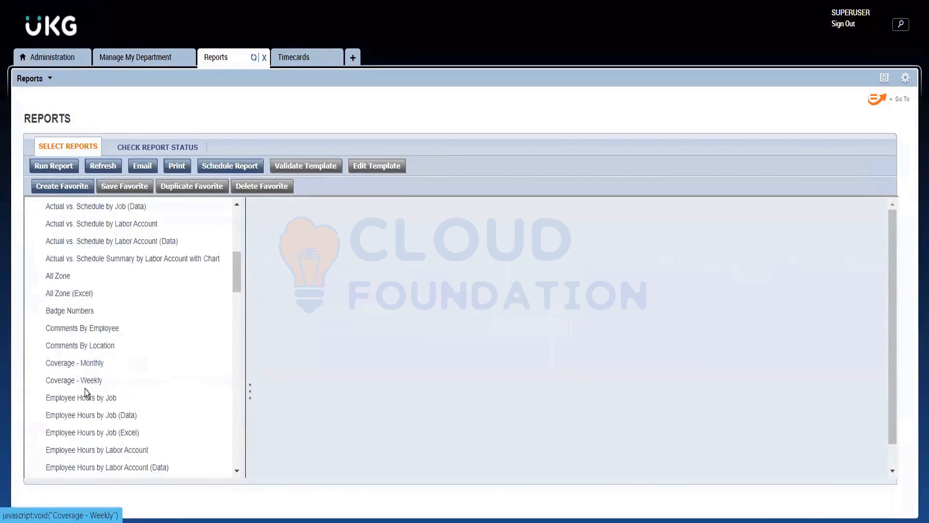
scroll(86, 388, "up", 5)
scroll(90, 387, "down", 10)
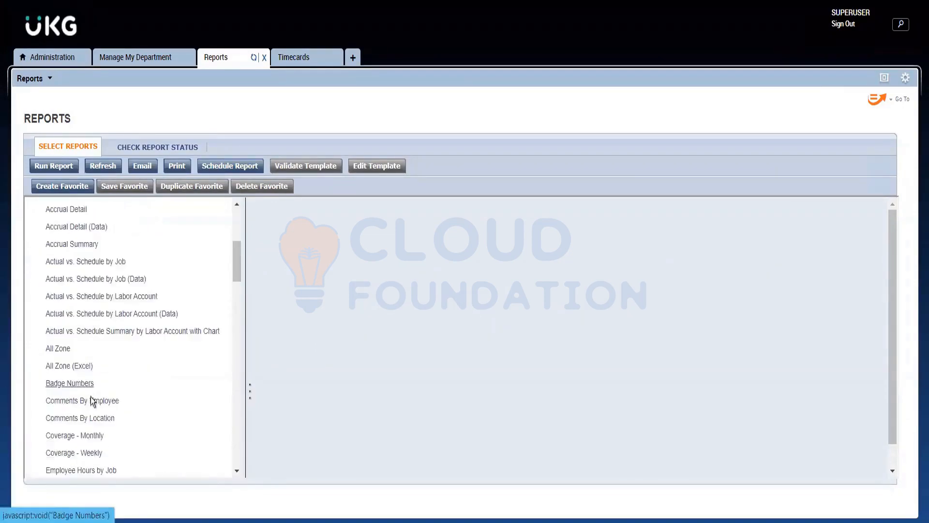
scroll(89, 443, "down", 2)
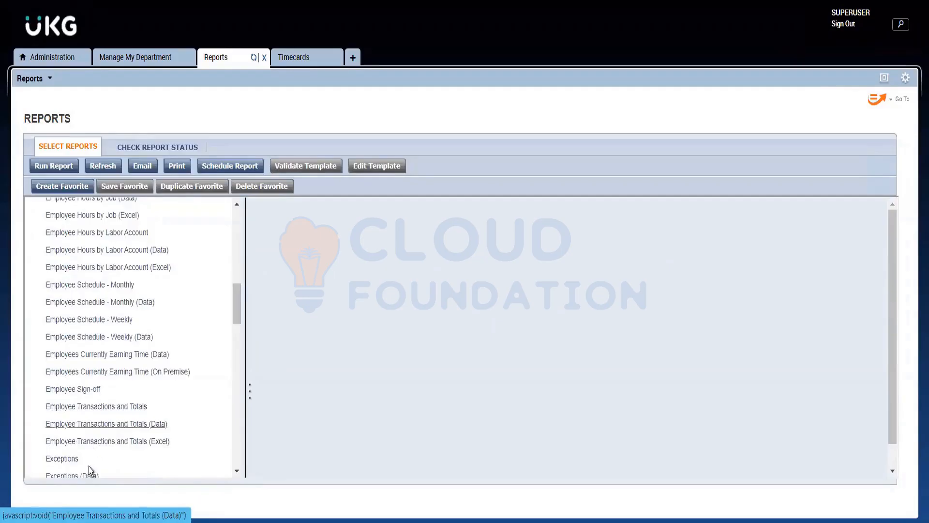
scroll(110, 389, "up", 4)
scroll(109, 388, "up", 4)
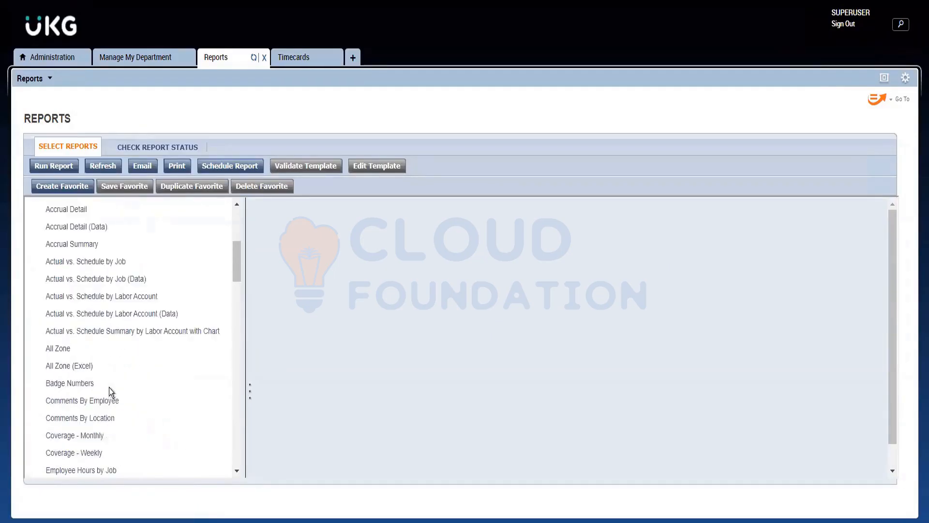
scroll(107, 382, "down", 20)
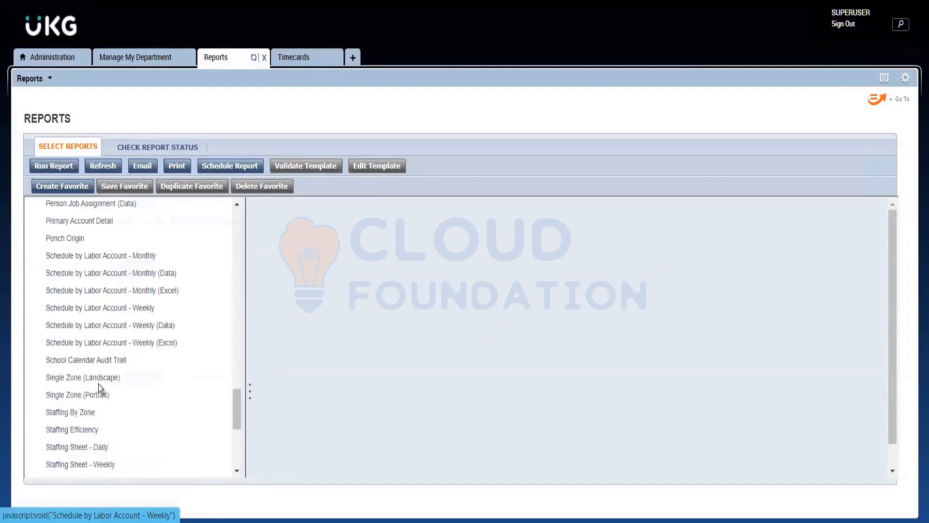
scroll(92, 312, "up", 2)
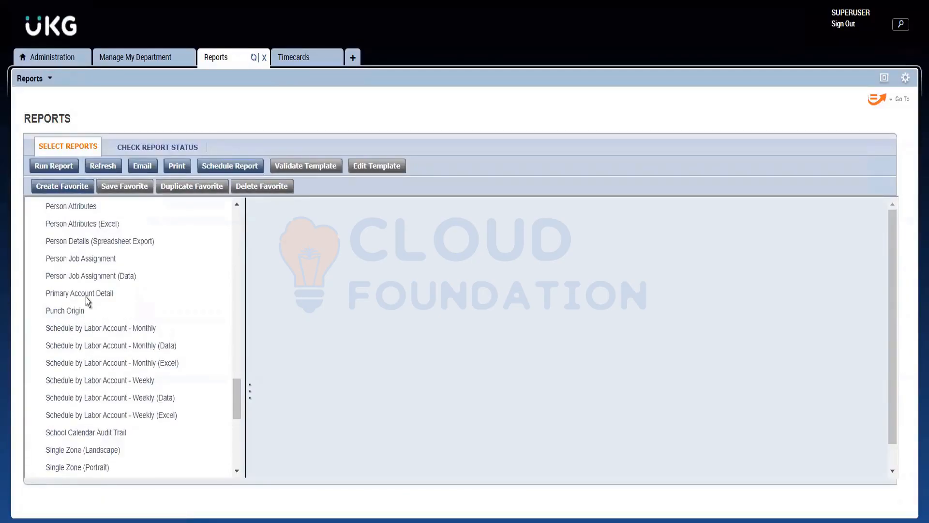
left_click(82, 241)
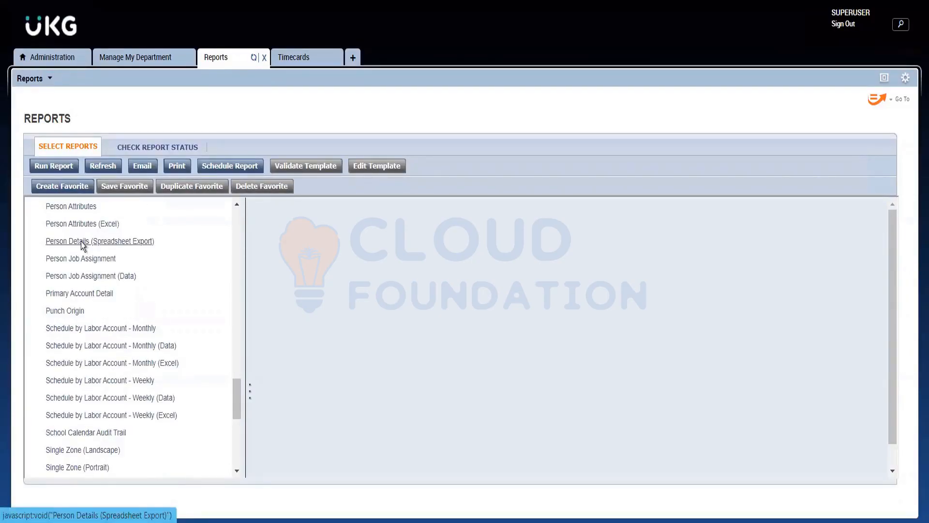
Load all employees in QuickFind in Administration and open the test employee's record in the People Editor.
left_click(37, 57)
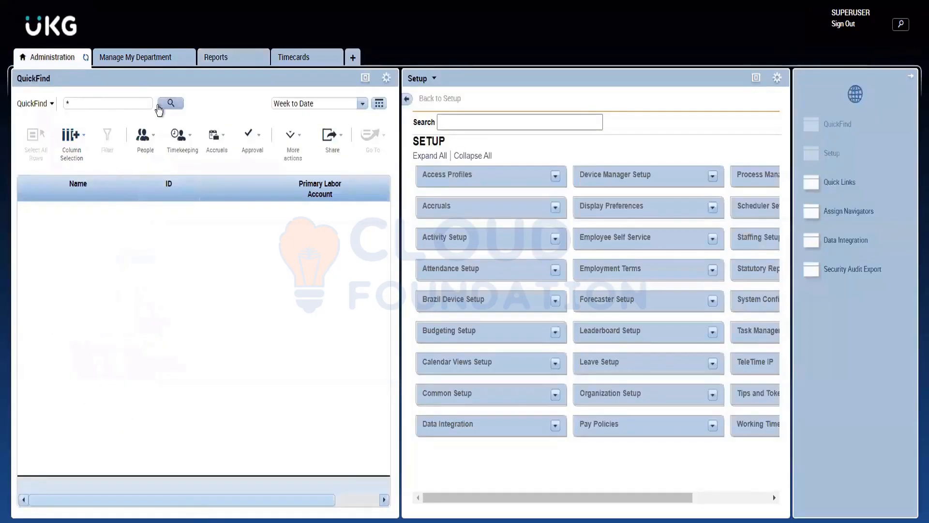
left_click(159, 107)
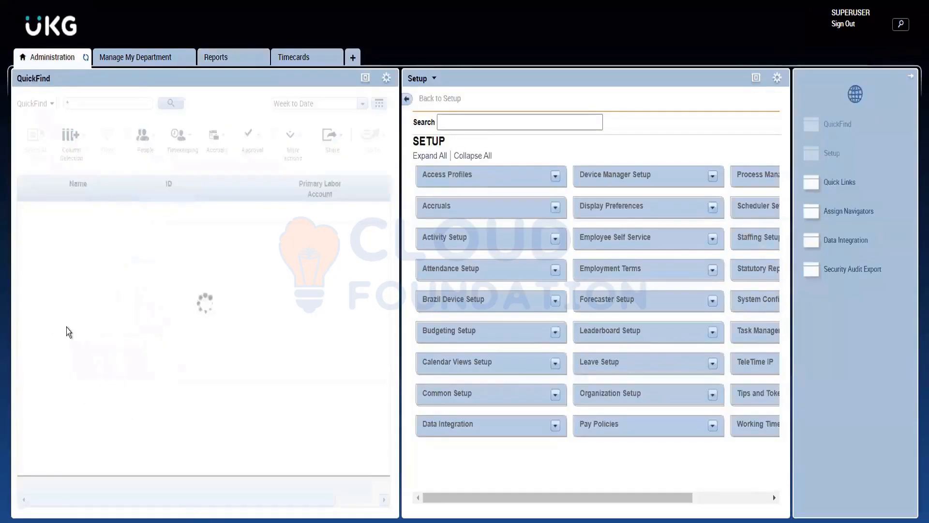
left_click(62, 347)
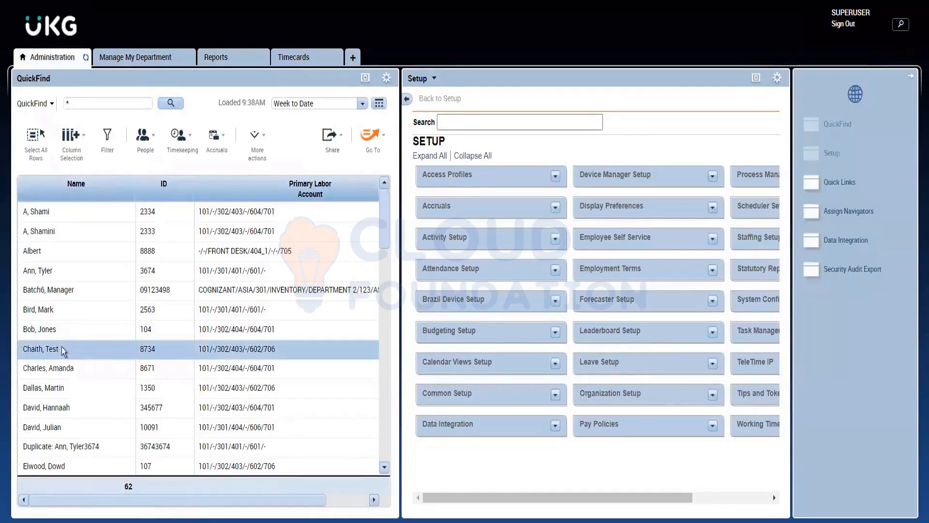
left_click(154, 156)
left_click(155, 203)
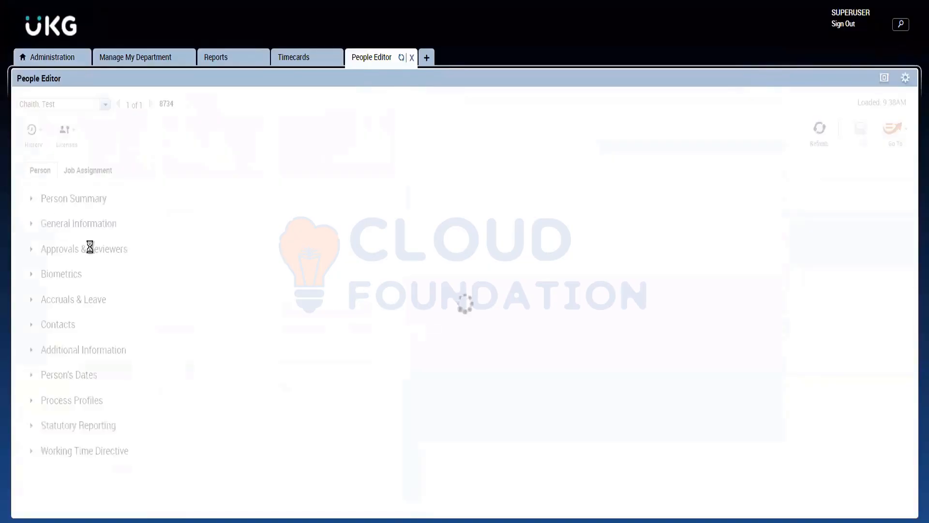
Return to the Person Details (Spreadsheet Export) report and check its available output formats, keeping Microsoft Excel Document (.xlsx).
left_click(223, 62)
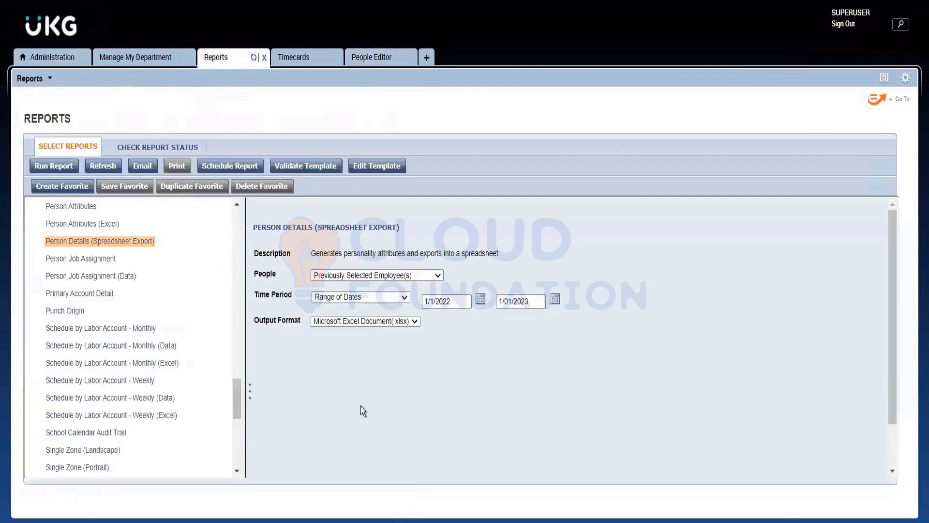
left_click(400, 324)
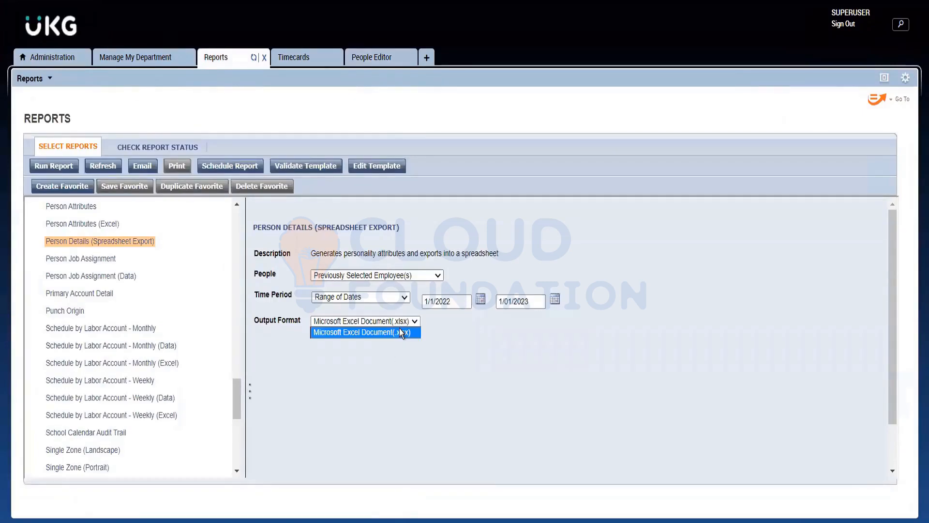
left_click(399, 332)
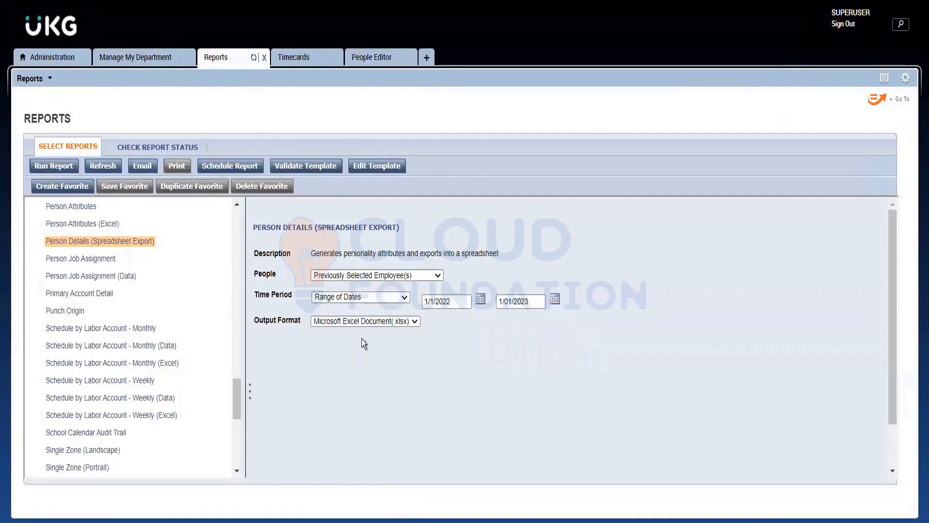
left_click(353, 320)
left_click(354, 321)
left_click(353, 320)
left_click(352, 320)
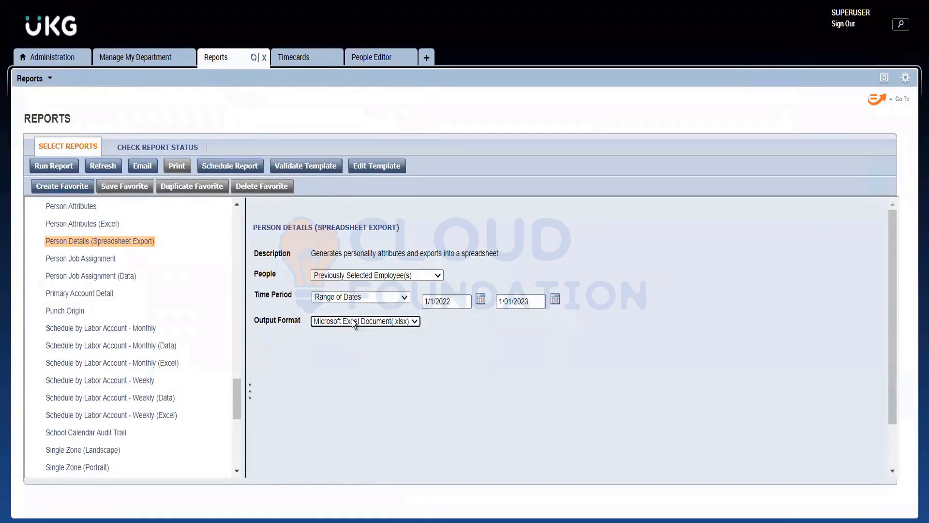
left_click(411, 368)
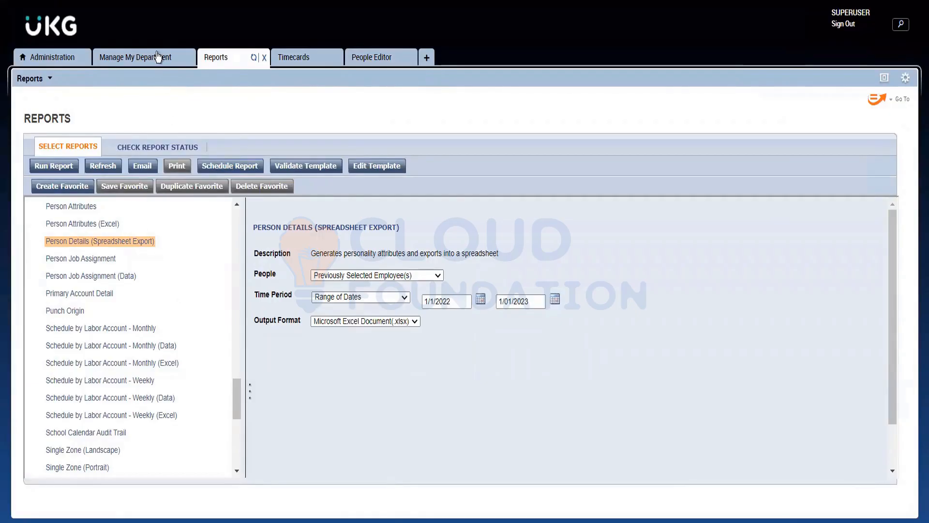
Review the employee's Person Summary in the People Editor and collapse that section.
left_click(385, 60)
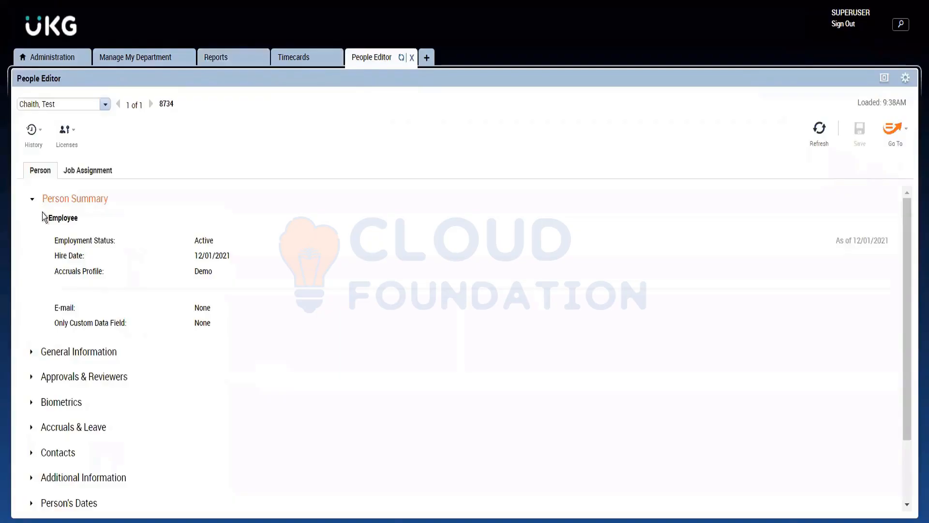
left_click_drag(49, 217, 80, 219)
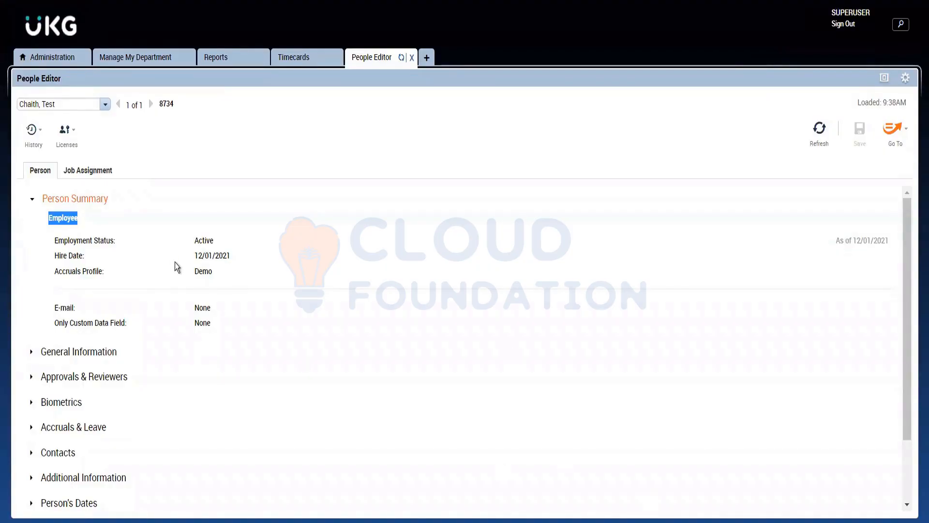
left_click(56, 199)
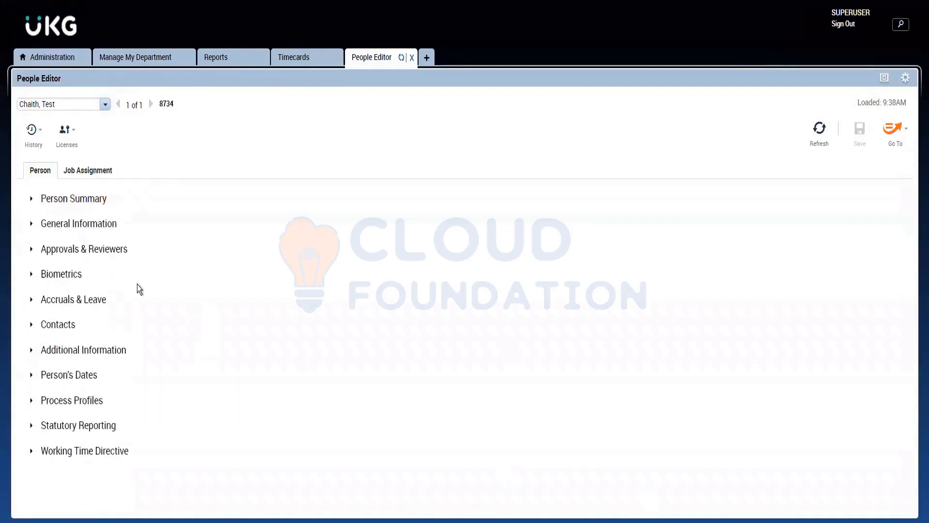
Return to Reports and look through the rest of the report list, ending back at the first categories.
left_click(263, 58)
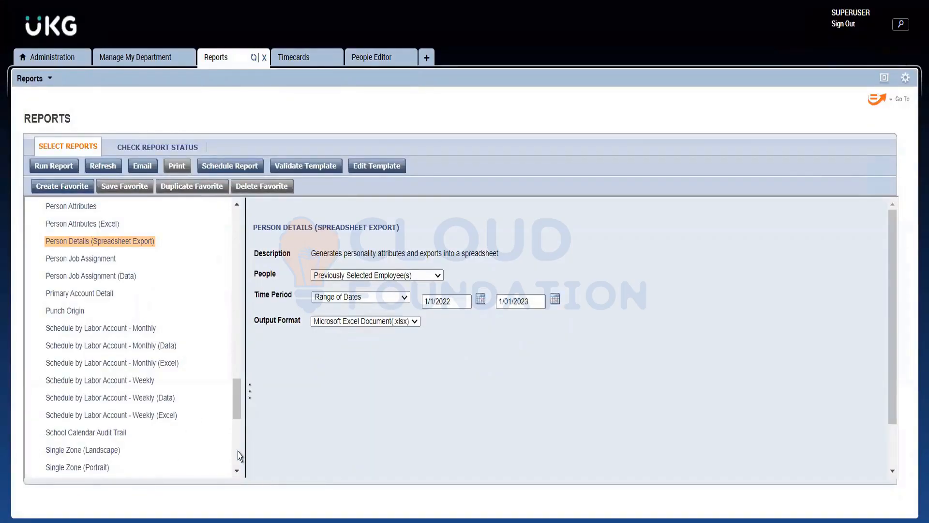
scroll(237, 451, "down", 5)
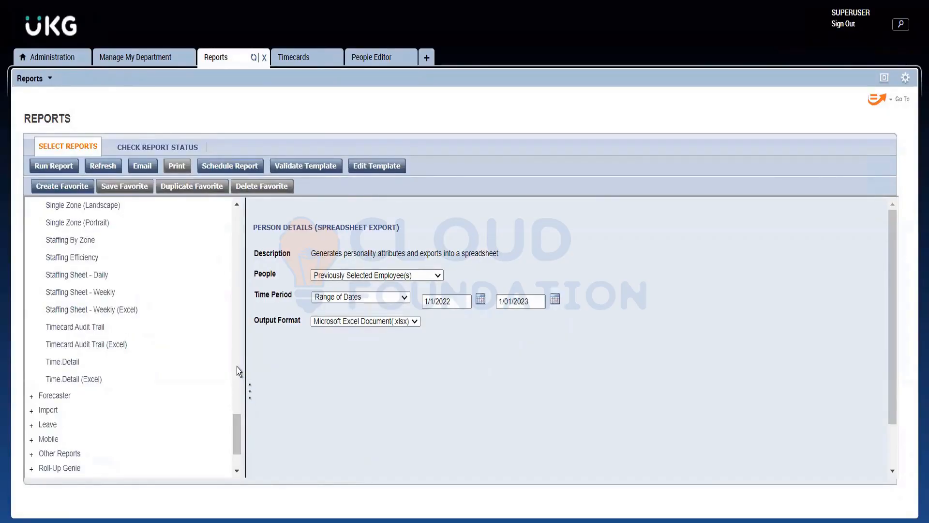
scroll(237, 367, "up", 5)
left_click_drag(237, 397, 257, 193)
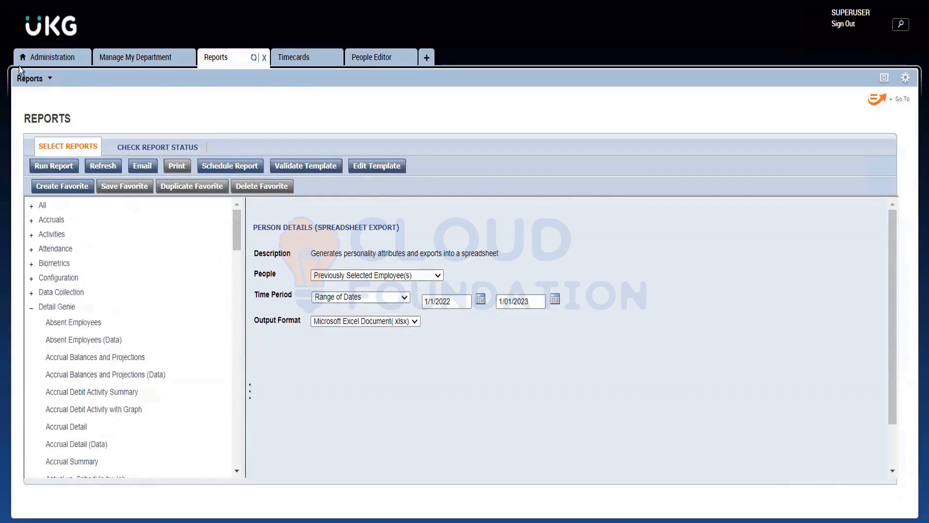
View Setup in Administration at full size and expand Accruals to review its items, highlighting Balance Cascade Groups and Balance Cascades.
left_click(45, 58)
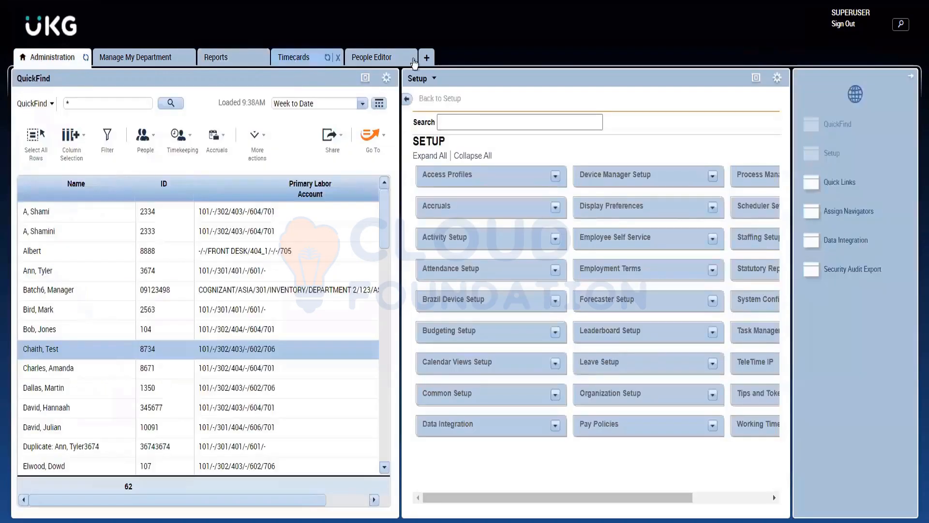
left_click(757, 79)
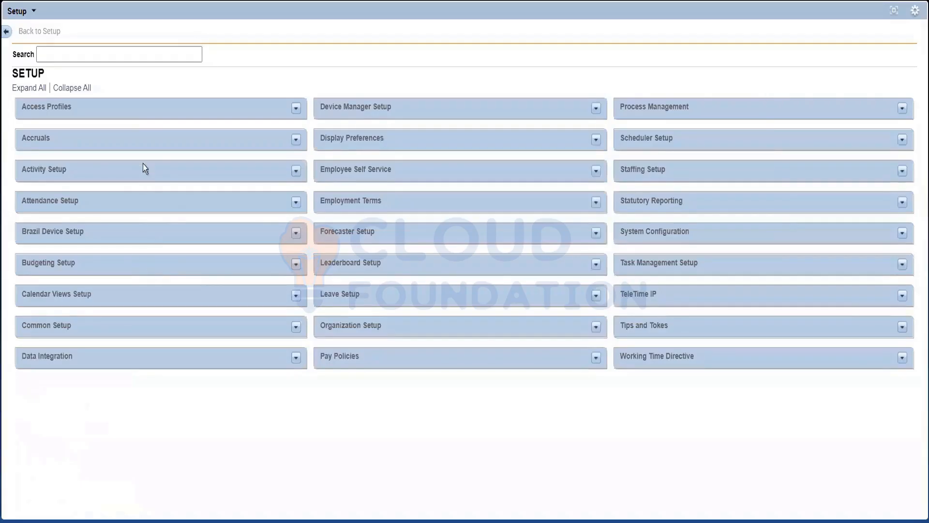
left_click(297, 142)
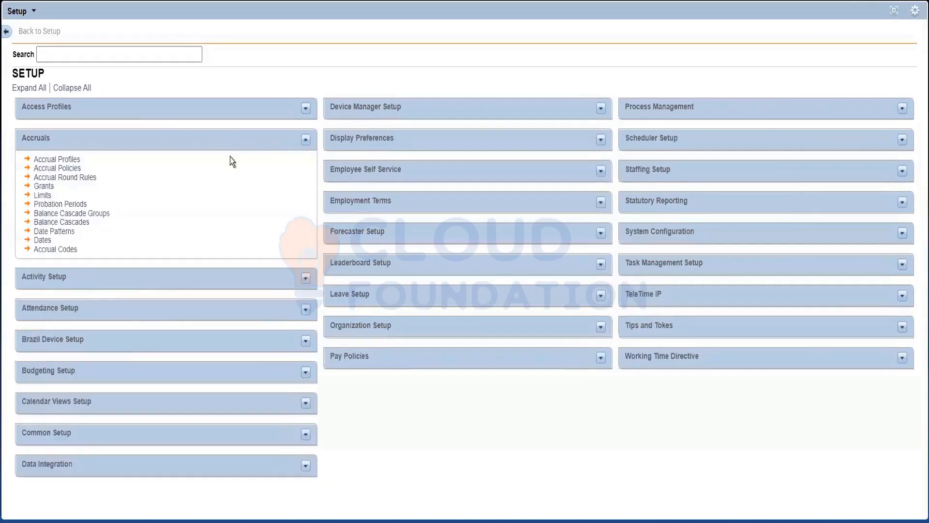
left_click_drag(83, 253, 11, 157)
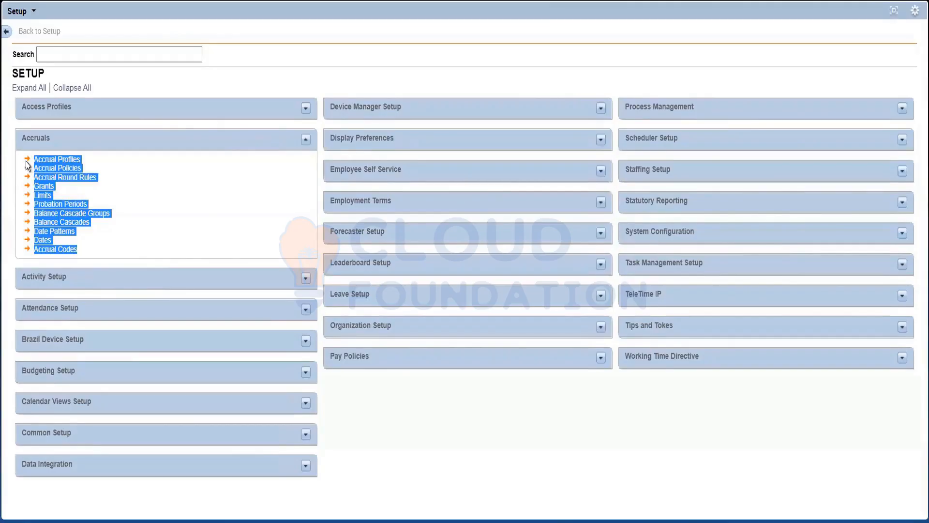
left_click(131, 241)
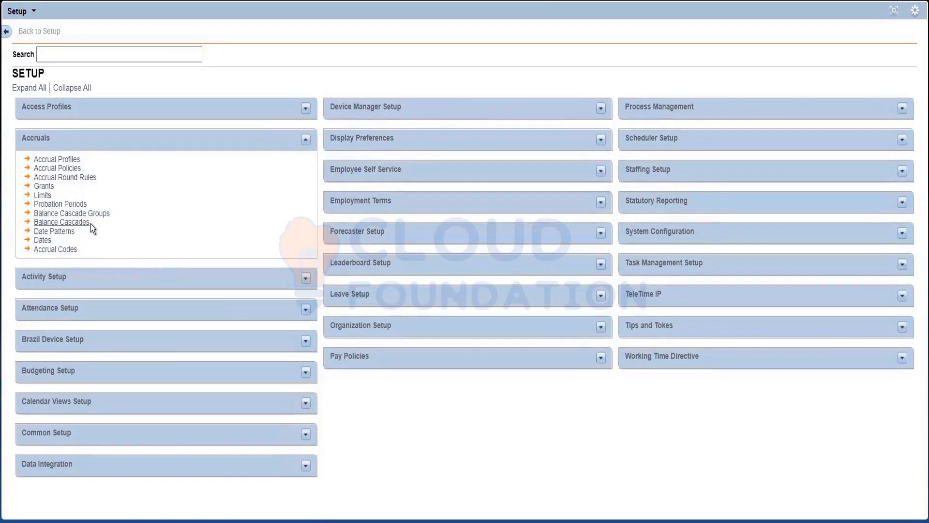
left_click_drag(90, 224, 33, 217)
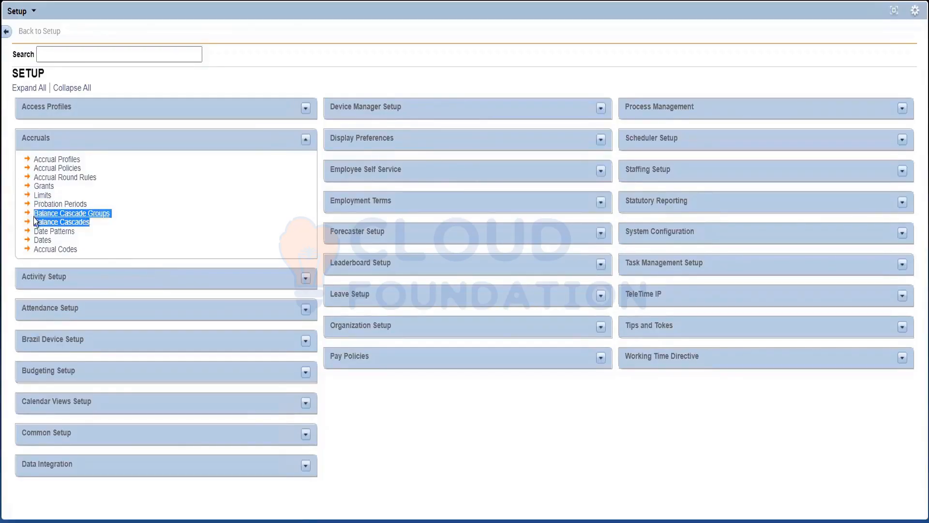
Expand Pay Policies and compare its Cascading Profiles and Cascading Policies with Balance Cascade Groups and Balance Cascades under Accruals.
left_click(598, 362)
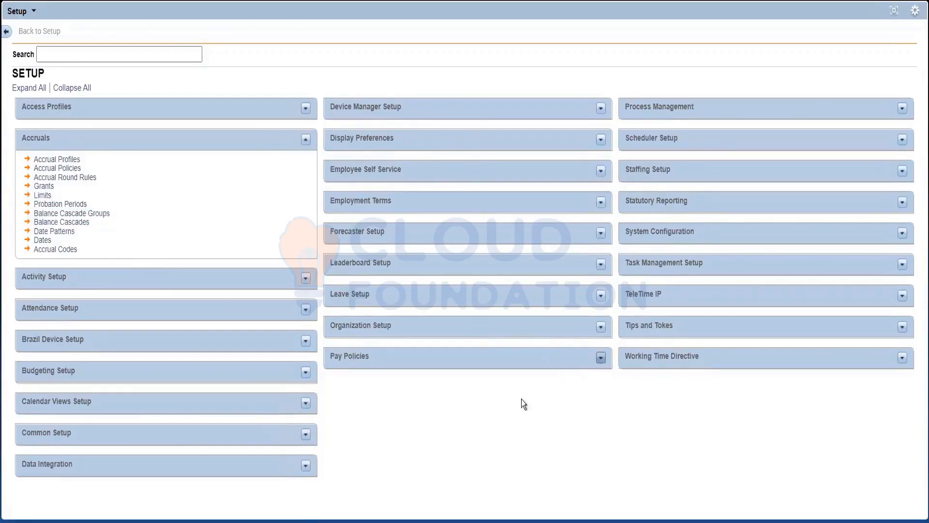
left_click_drag(382, 413, 315, 408)
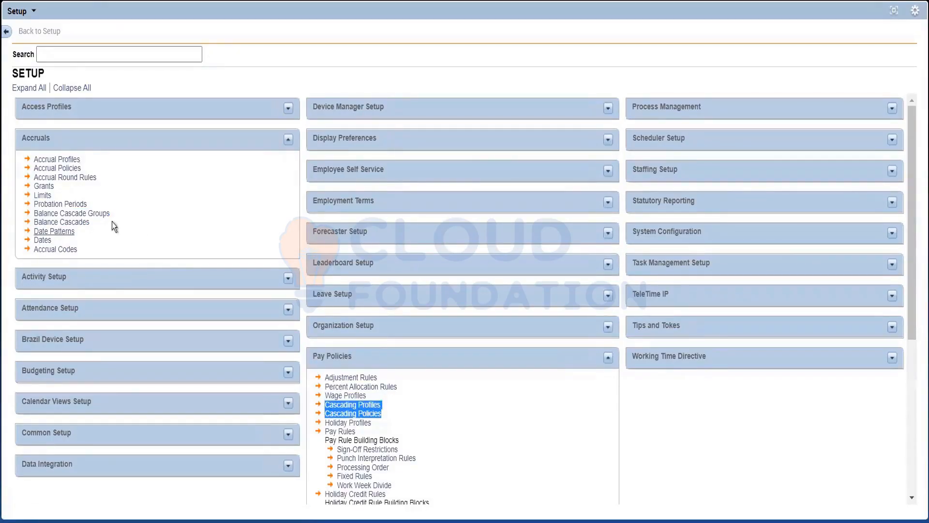
left_click(98, 225)
double_click(64, 225)
left_click_drag(64, 225, 28, 211)
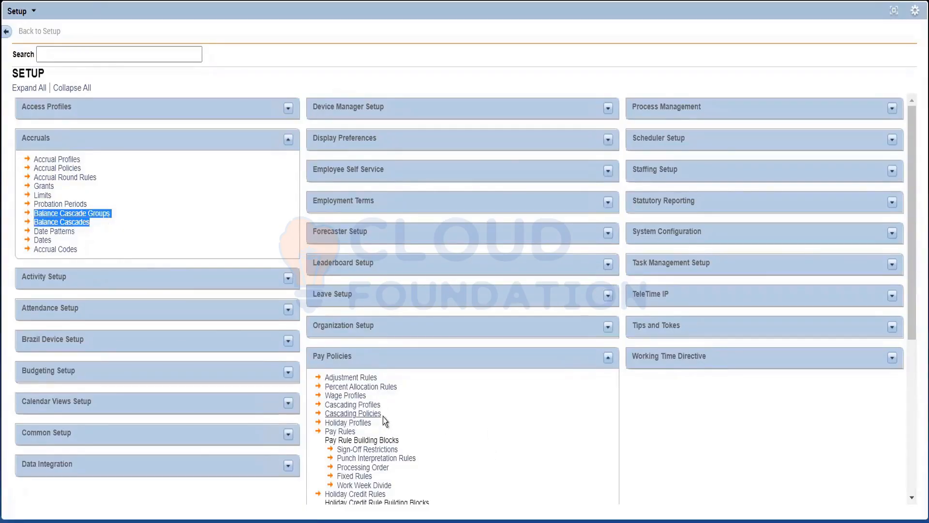
left_click_drag(381, 414, 323, 404)
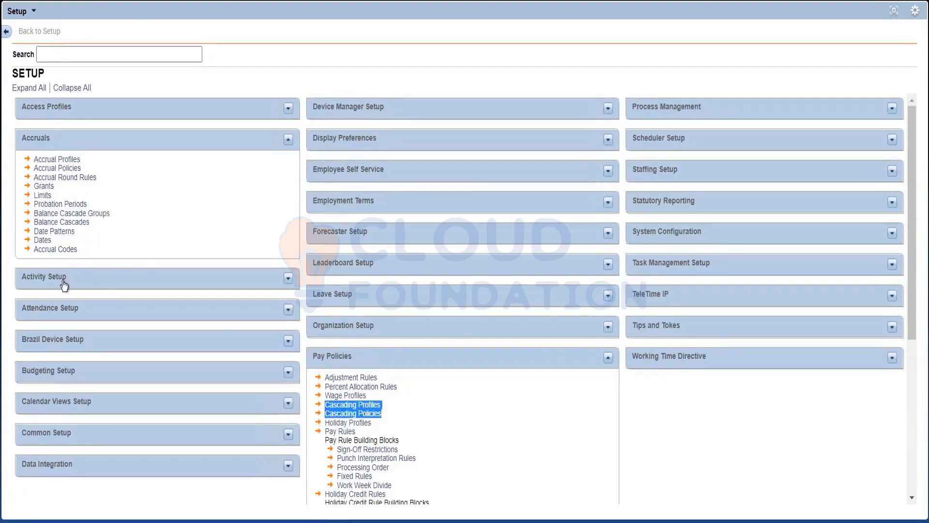
left_click_drag(94, 224, 19, 211)
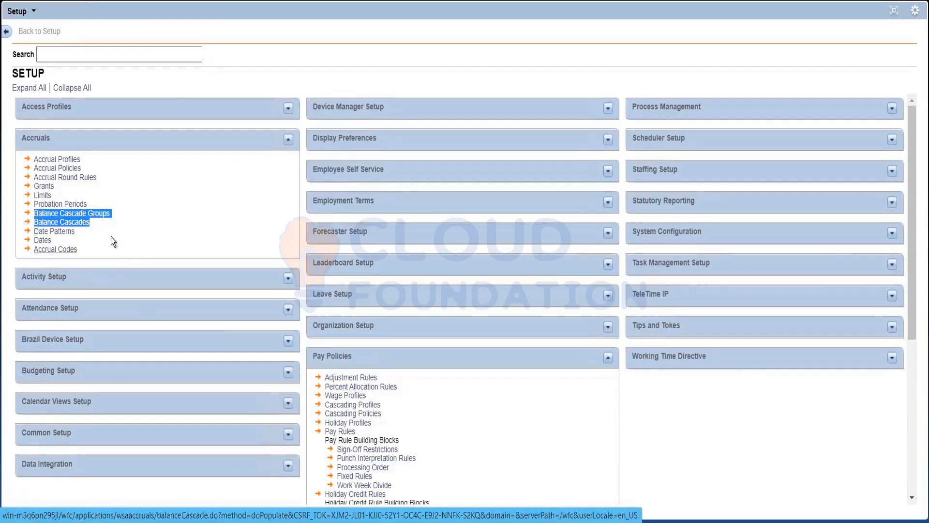
left_click_drag(386, 414, 323, 404)
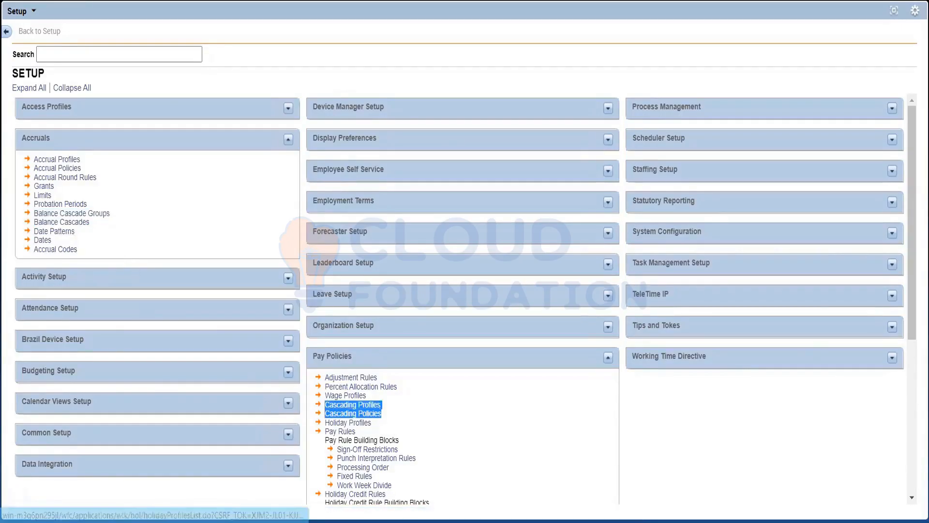
left_click(136, 256)
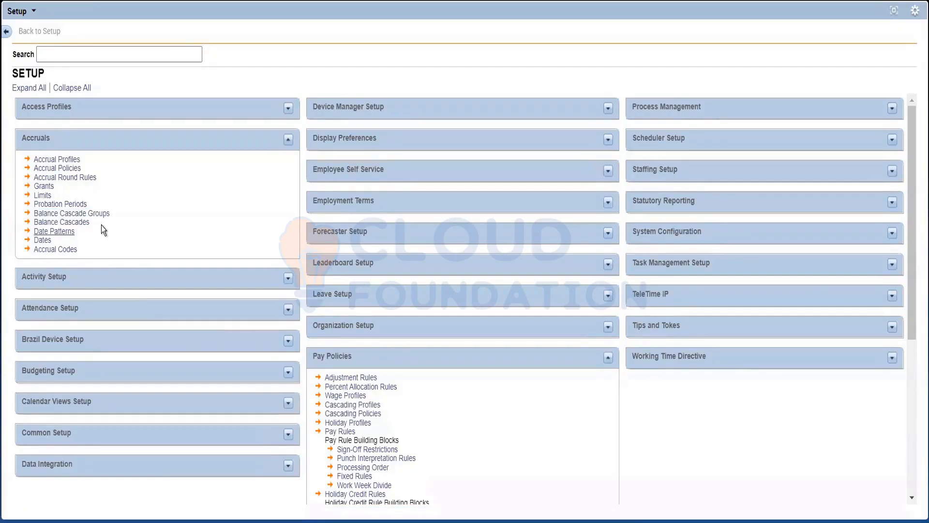
Review the items under Accruals, highlighting Balance Cascade Groups, Balance Cascades, Accrual Round Rules, Accrual Codes, Limits, Date Patterns and Dates.
left_click_drag(85, 221, 25, 211)
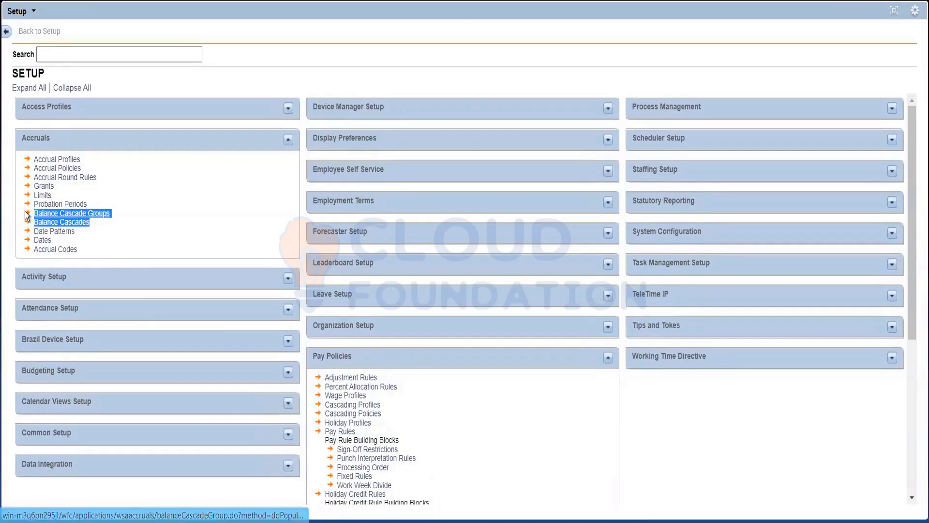
left_click(144, 247)
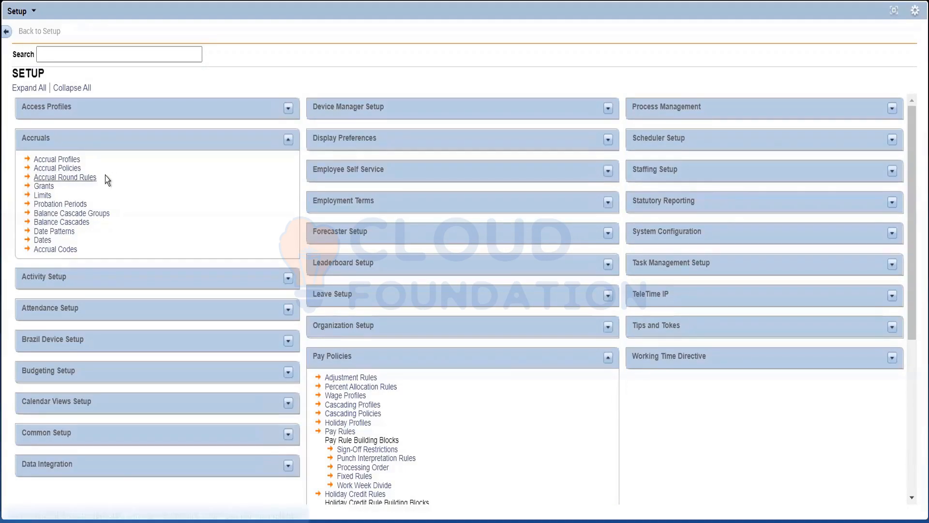
left_click_drag(106, 175, 15, 181)
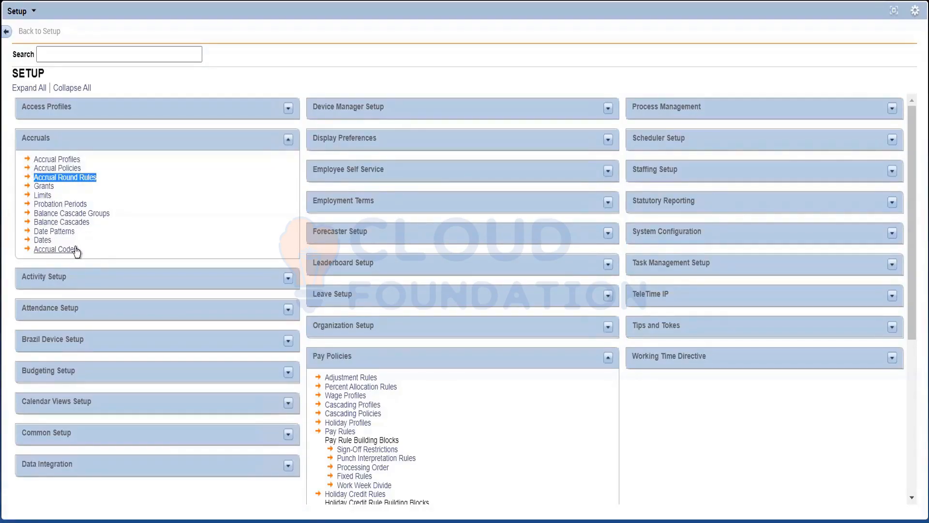
left_click_drag(82, 251, 27, 249)
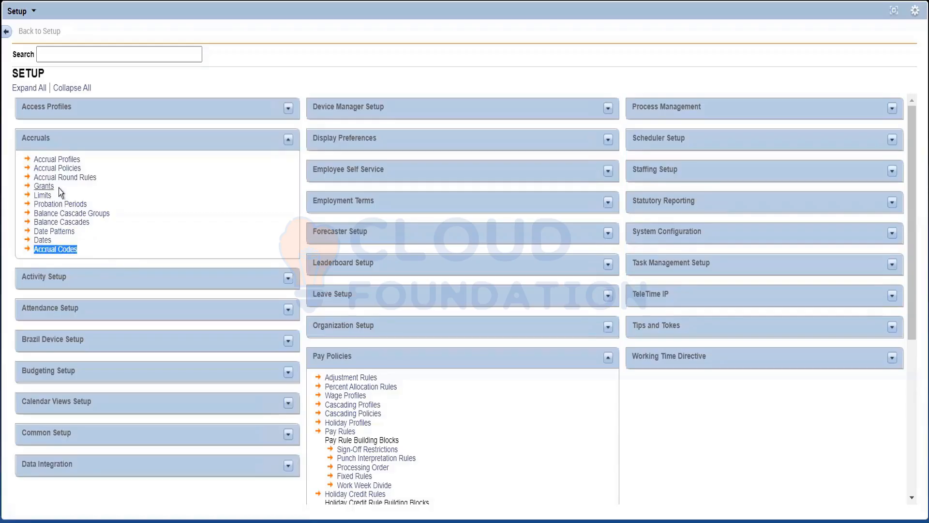
left_click_drag(58, 187, 22, 198)
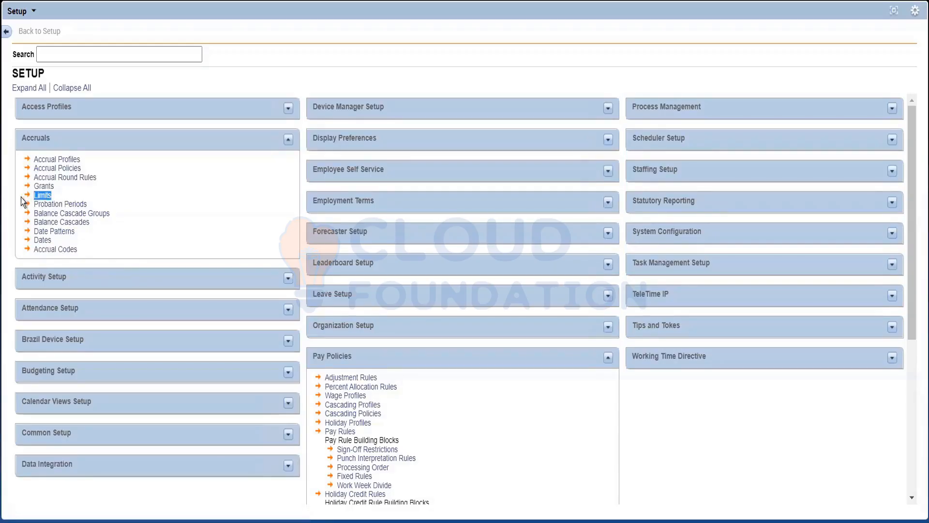
left_click_drag(55, 241, 21, 236)
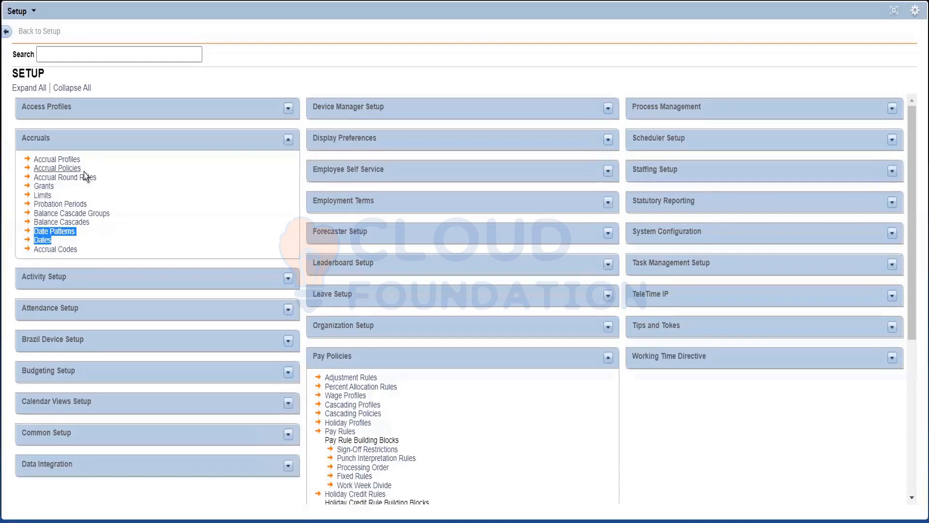
left_click(85, 248)
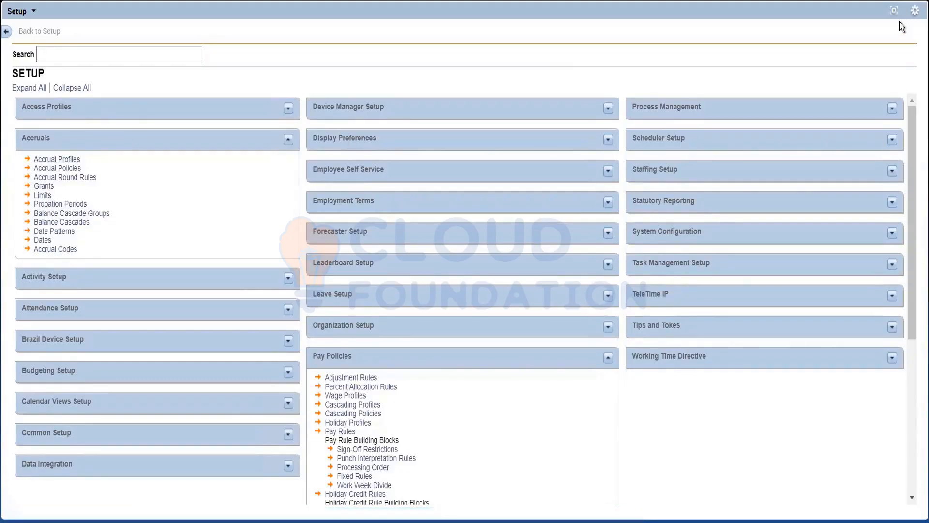
Restore the Setup view, return to Administration, show Setup at full size again, and open Accrual Codes under Accruals.
left_click(895, 10)
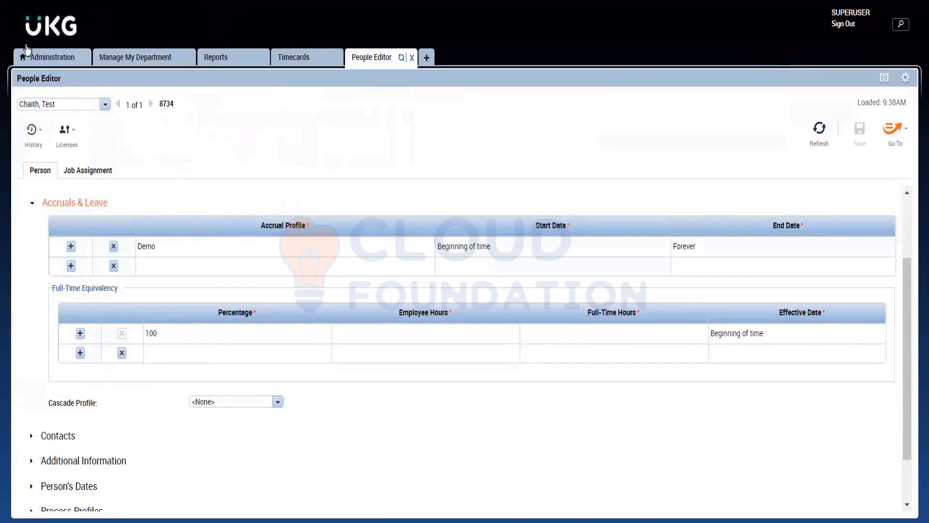
left_click(28, 65)
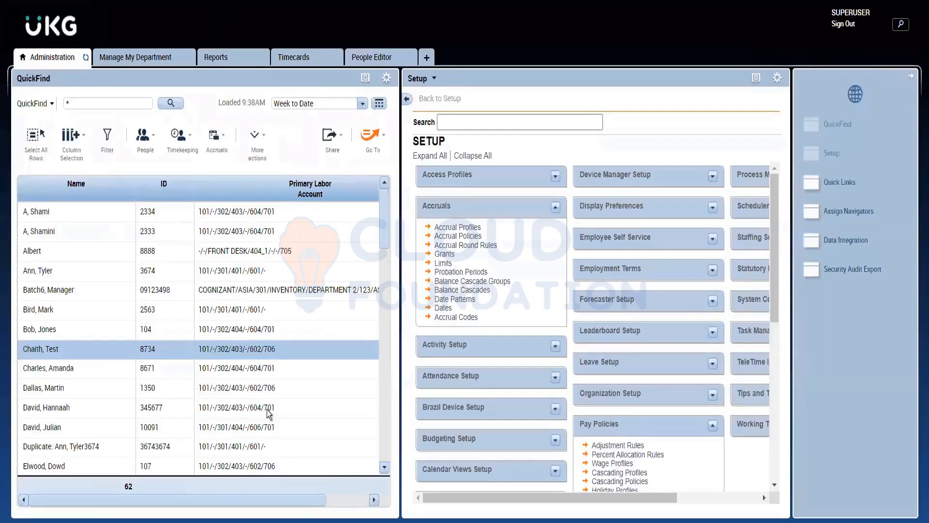
left_click(756, 78)
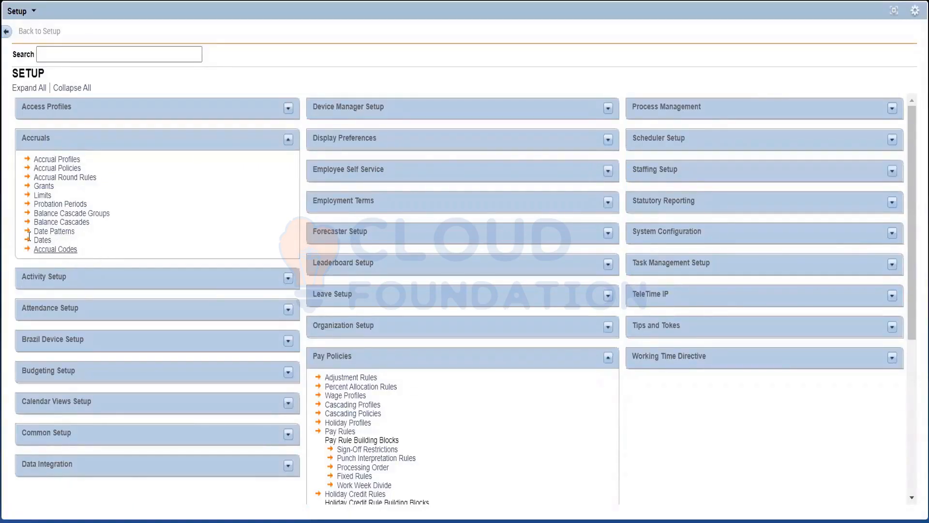
left_click_drag(102, 252, 66, 249)
left_click(66, 249)
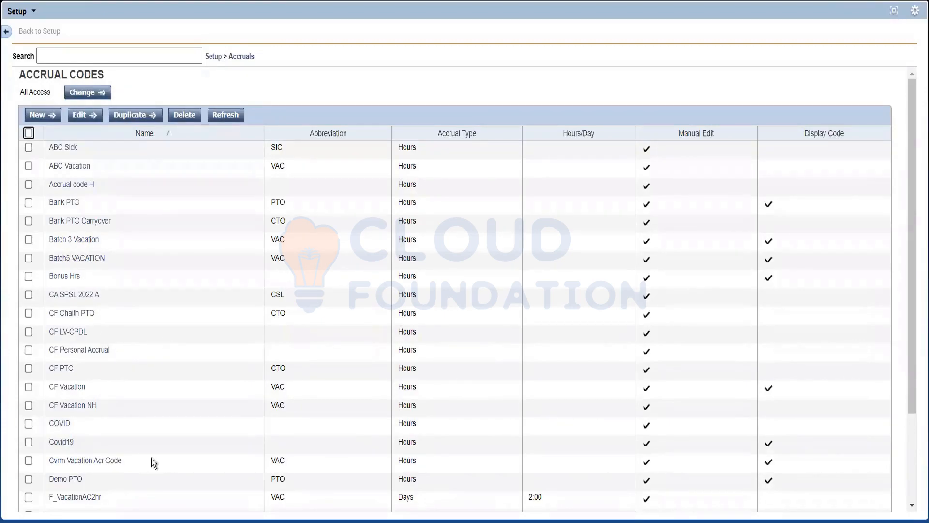
Examine the existing accrual codes' names, their accrual types and the Hours/Day value of F_VacationAC2hr.
left_click_drag(100, 404, 39, 145)
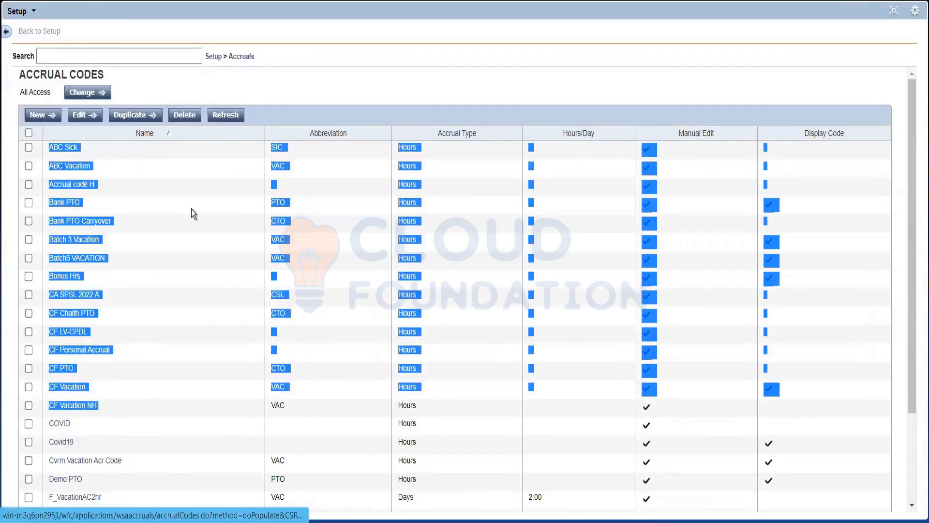
left_click(185, 207)
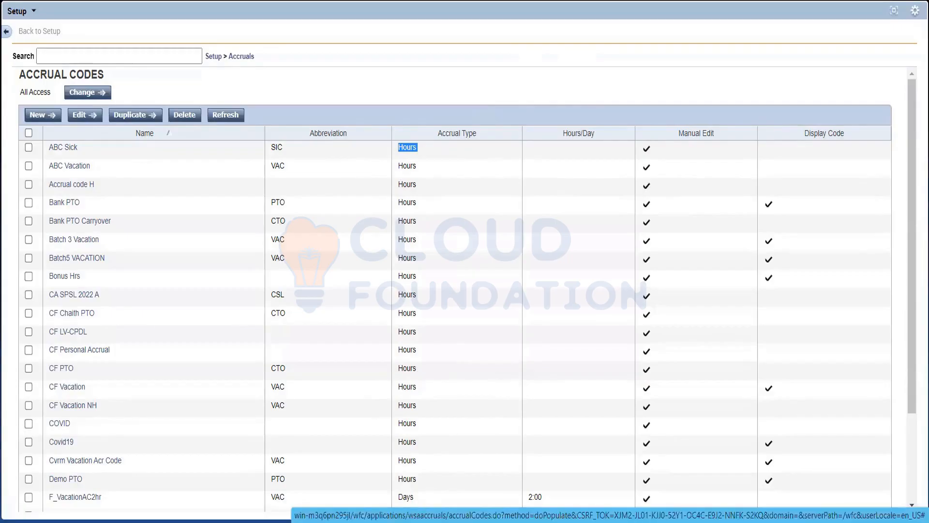
scroll(465, 290, "down", 1)
double_click(407, 484)
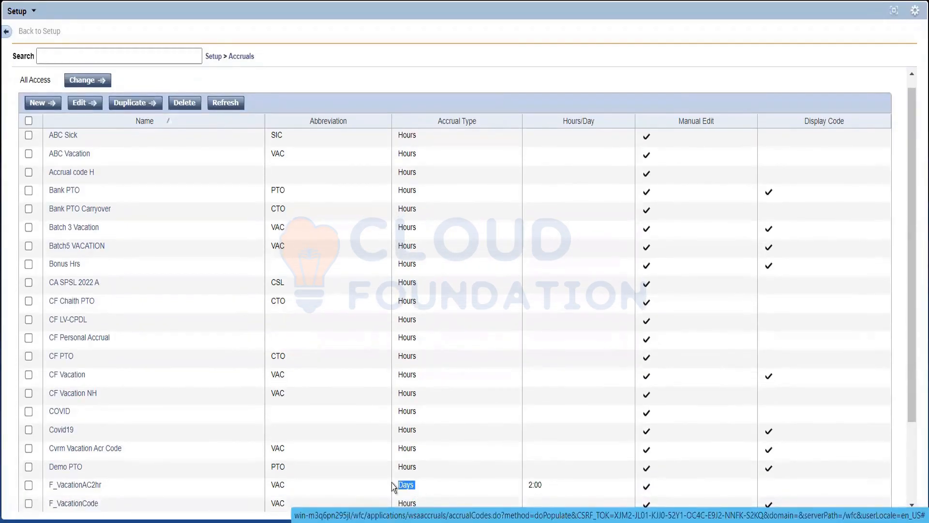
double_click(544, 486)
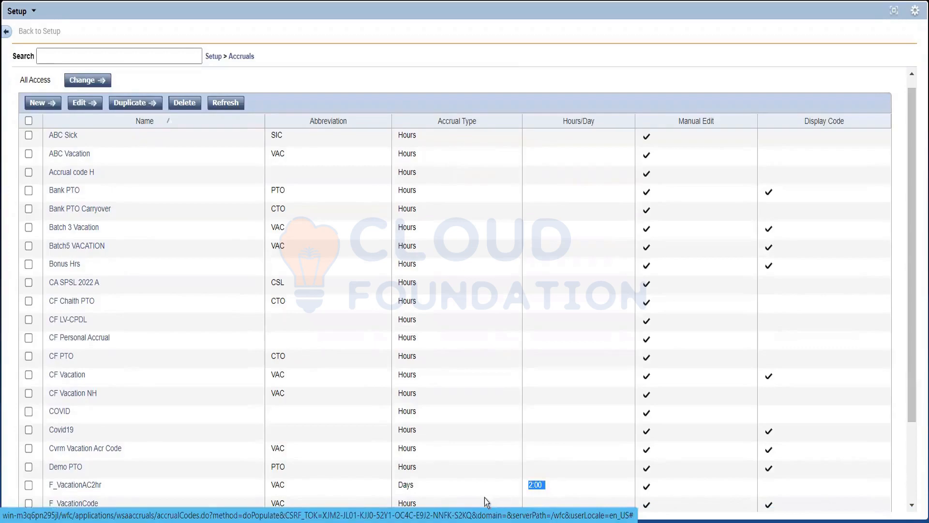
double_click(415, 467)
Check the abbreviation of Cvrm Vacation Acr Code, look through the list, and highlight ABC Sick and ABC Vacation.
left_click_drag(287, 452, 268, 456)
scroll(283, 409, "down", 3)
scroll(284, 408, "up", 4)
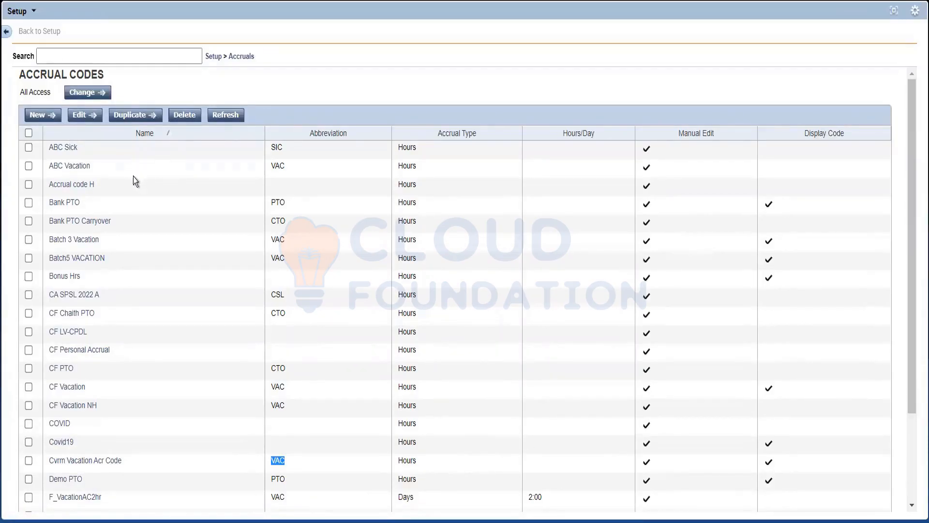
left_click(68, 167)
left_click_drag(68, 167, 12, 142)
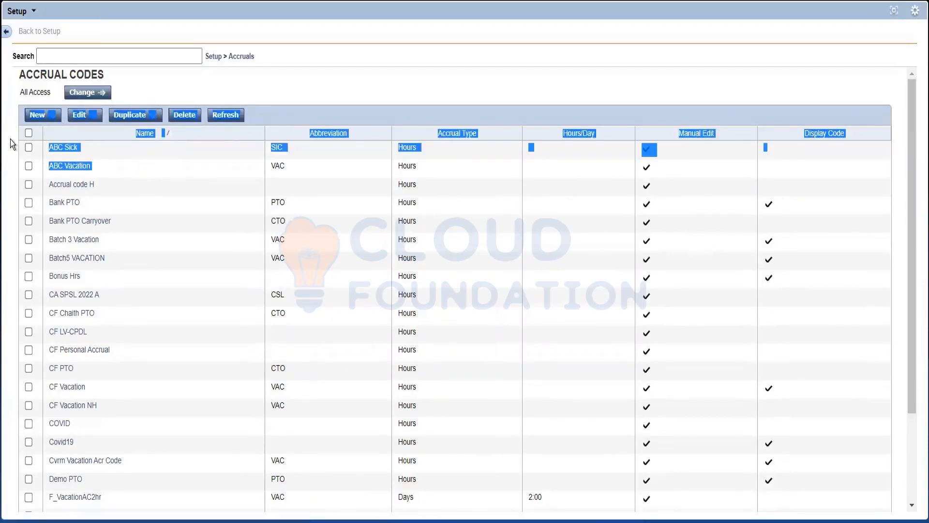
left_click(152, 172)
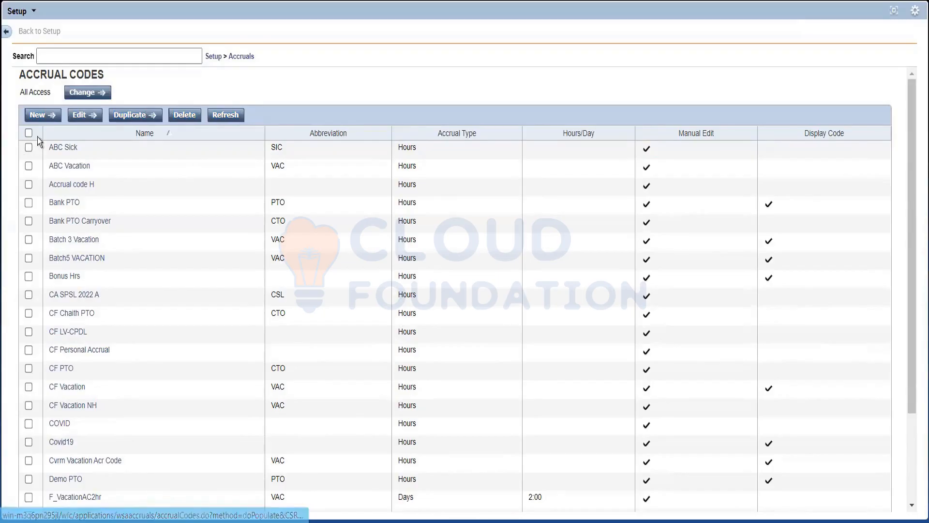
Start a new accrual code named ABC Vacation with the abbreviation VAC.
left_click(39, 115)
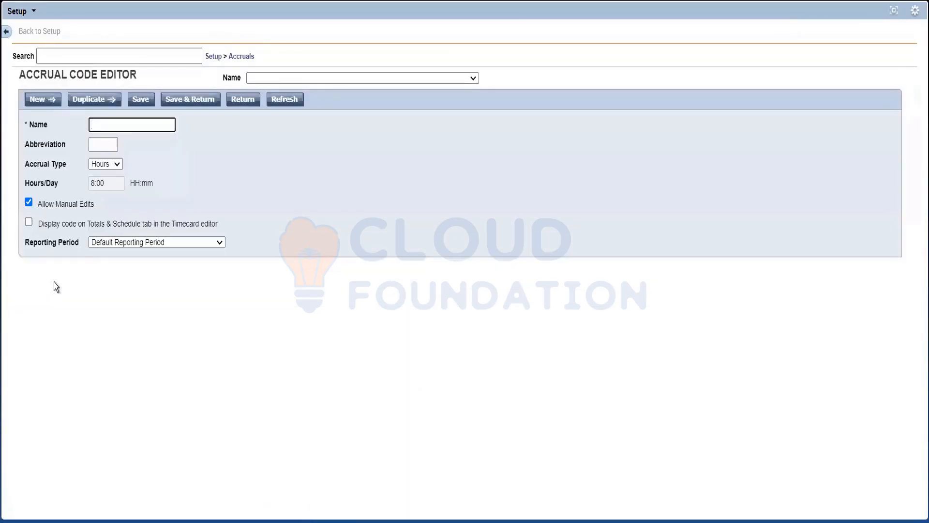
left_click(114, 124)
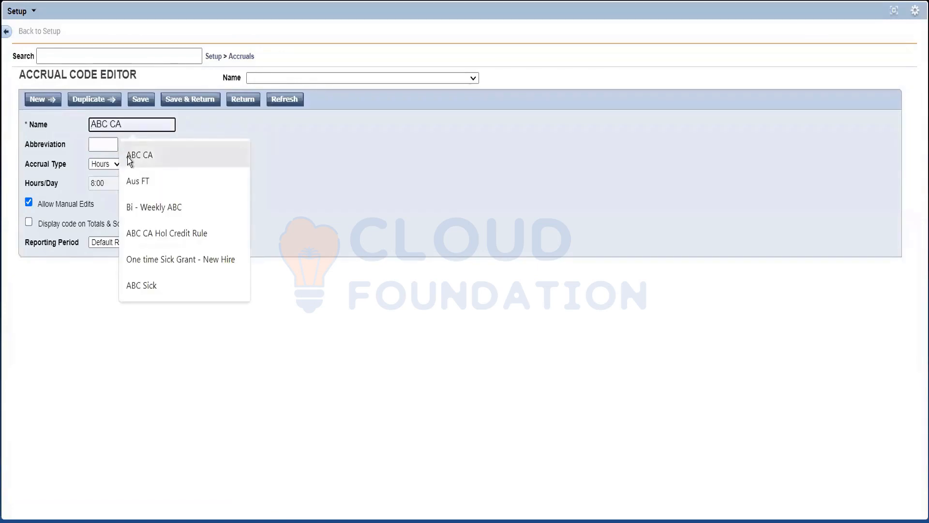
type("ABC")
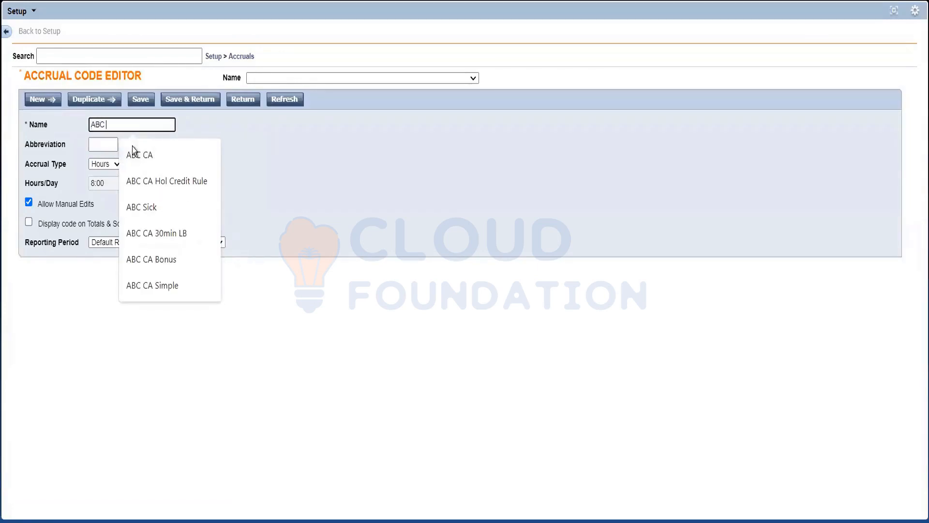
type(" Vacation")
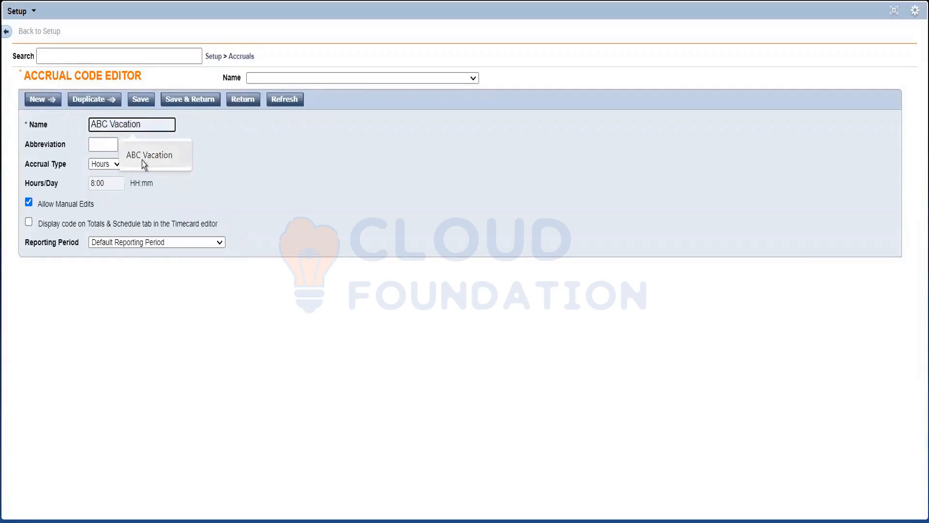
left_click(141, 161)
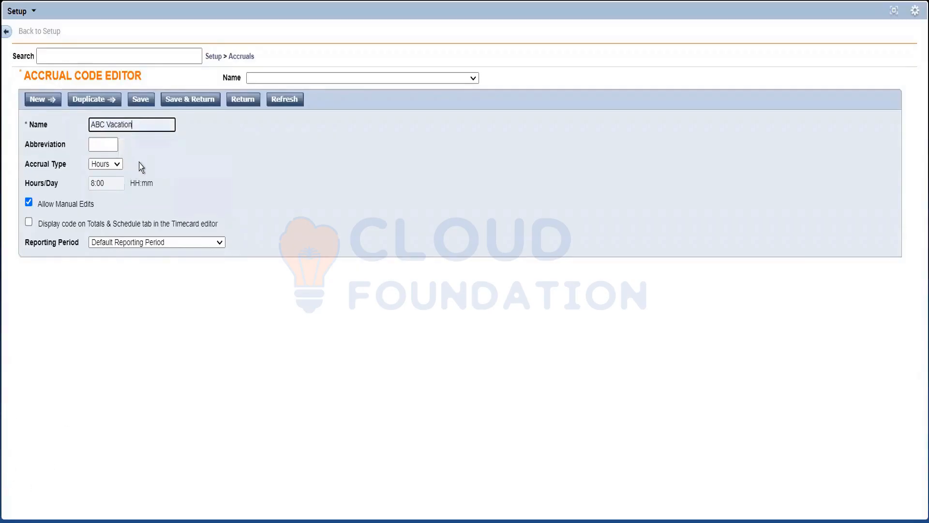
left_click(104, 143)
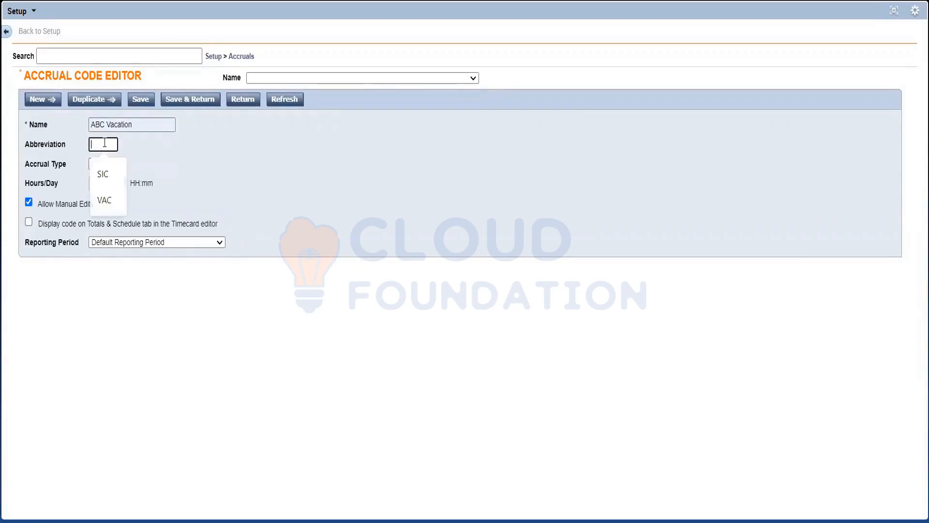
type("VAC")
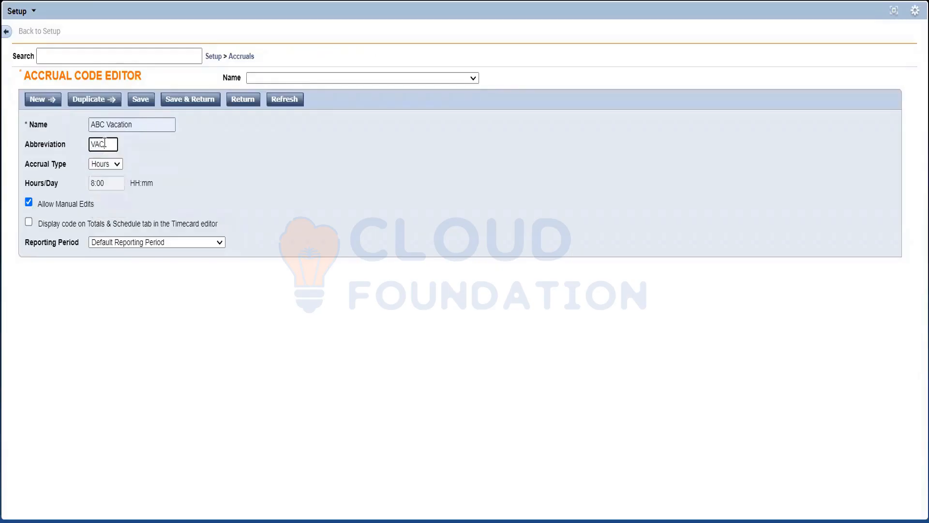
left_click(297, 180)
Try the Days accrual type to check the Hours/Day field, and set the type back to Hours.
left_click(107, 165)
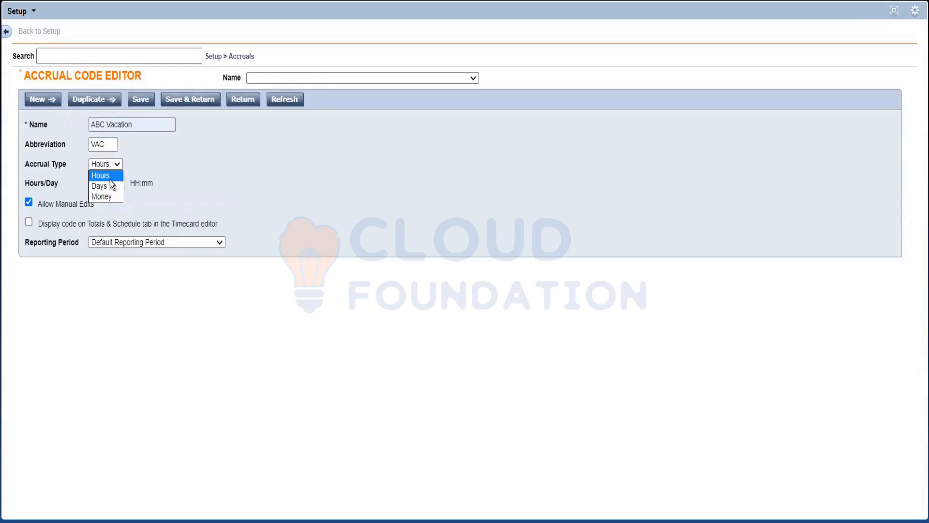
left_click(102, 186)
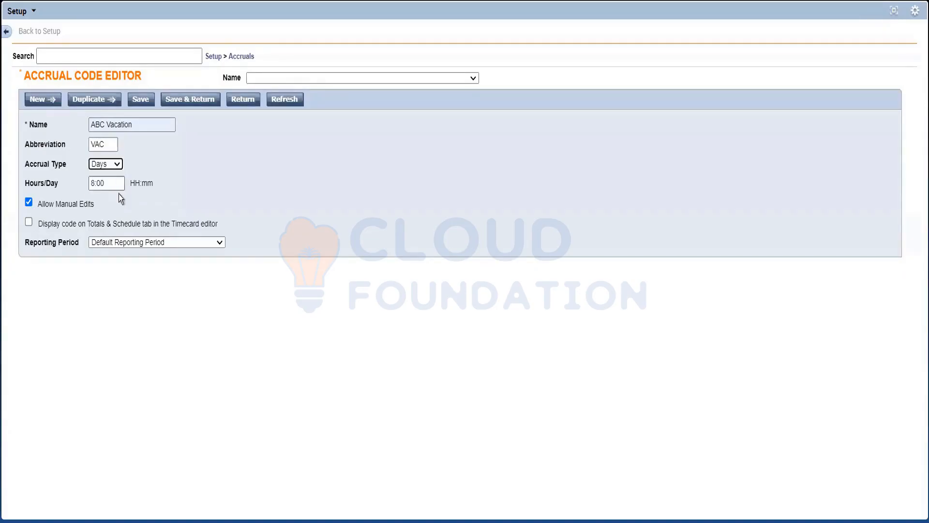
left_click(96, 182)
left_click(287, 185)
left_click(97, 167)
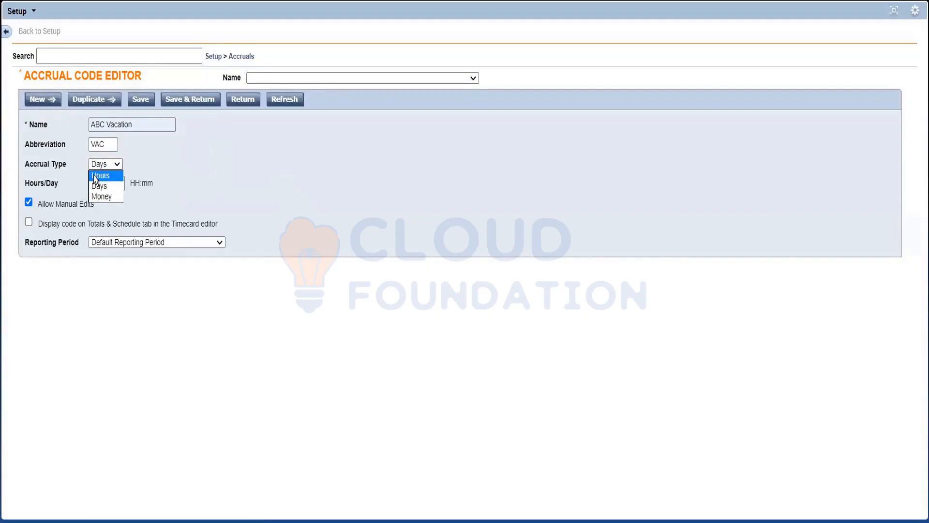
left_click(93, 175)
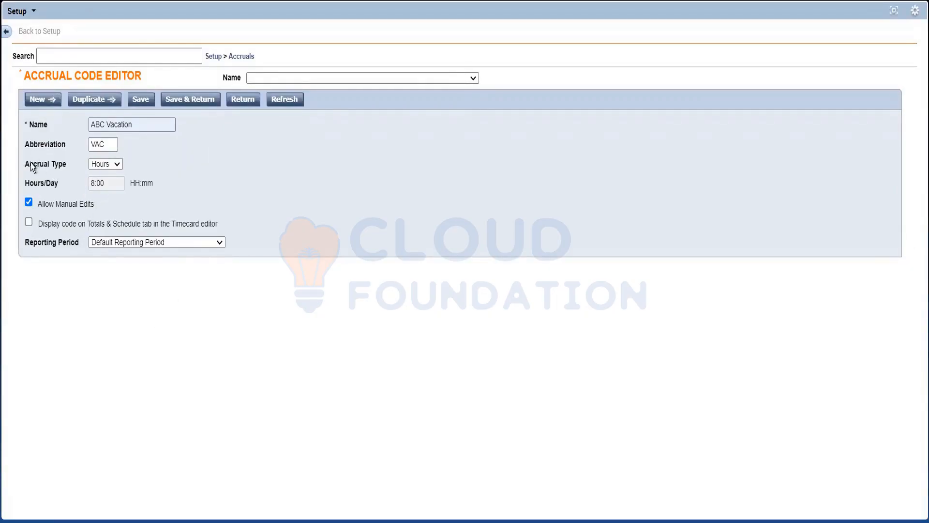
Review the available reporting periods and highlight the option to display the code on Totals & Schedule in the Timecard editor.
left_click_drag(71, 176, 143, 170)
left_click(201, 242)
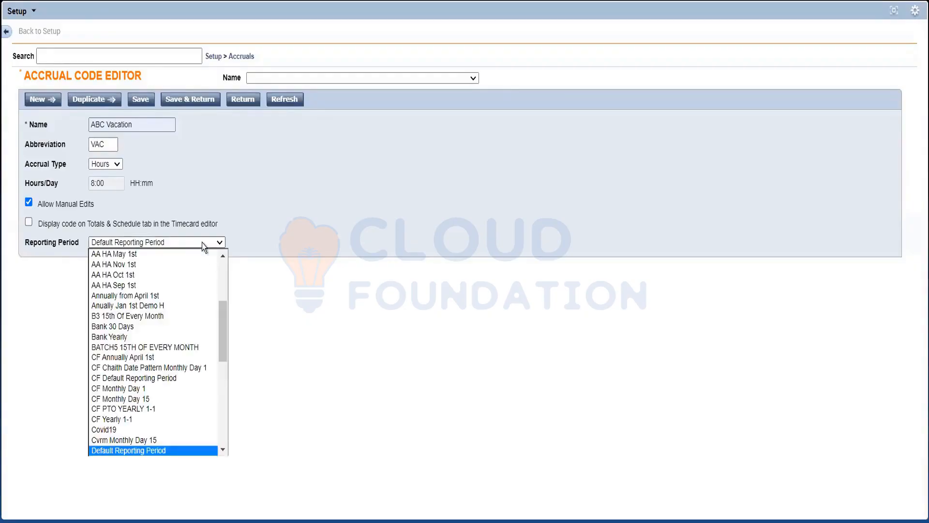
left_click(202, 243)
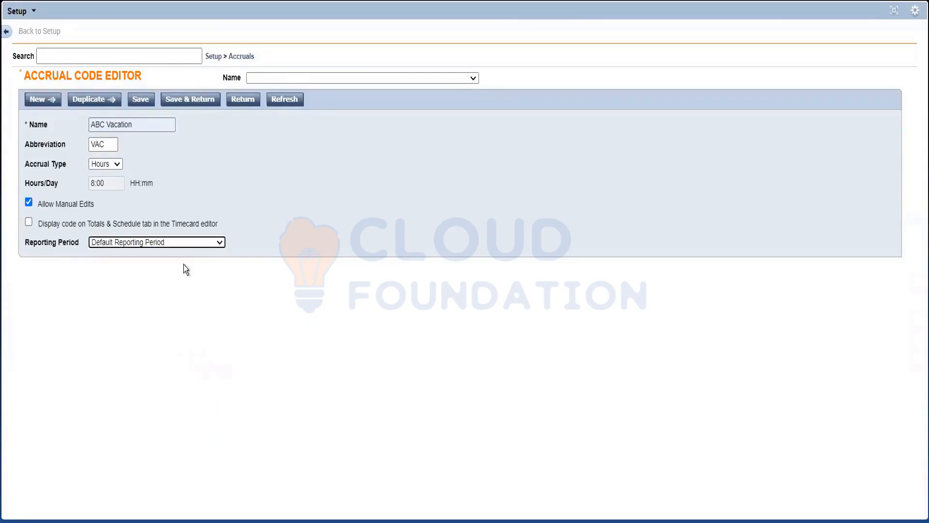
left_click(251, 217)
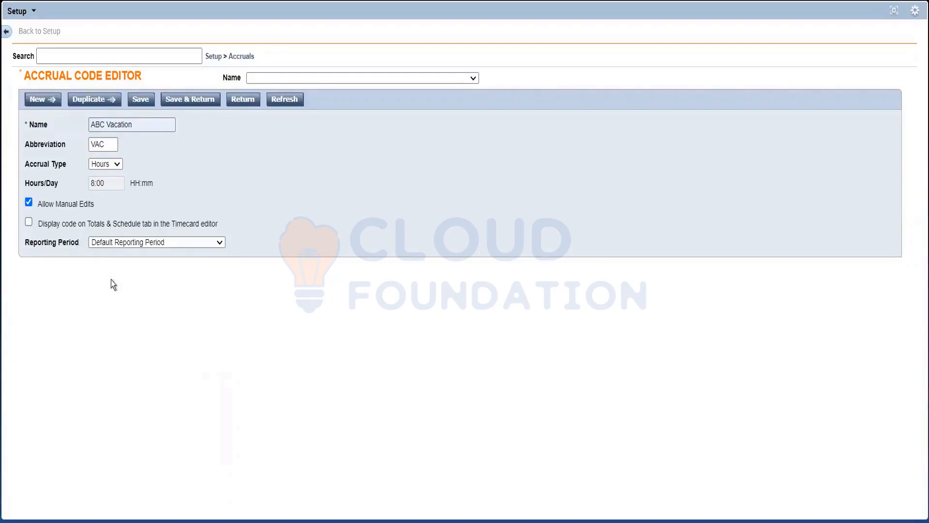
key("ctrl+a")
left_click_drag(245, 246, 121, 198)
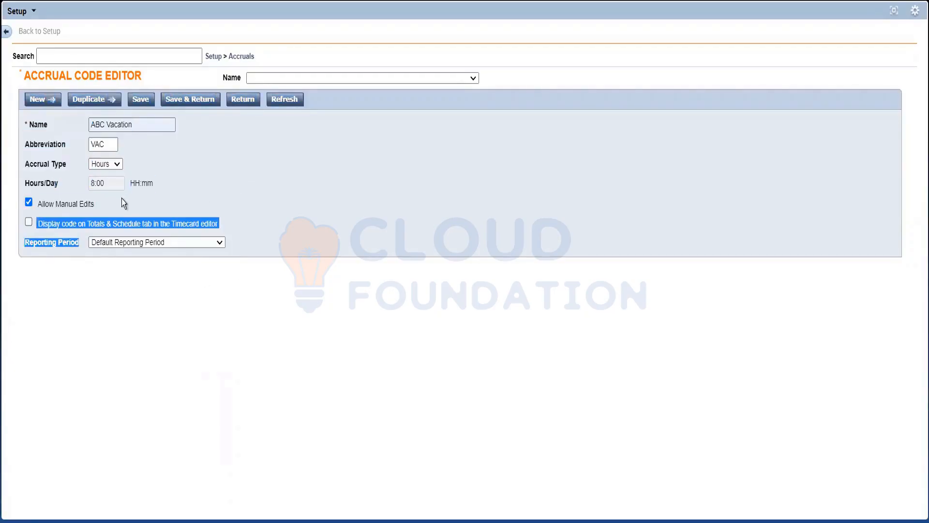
left_click(226, 233)
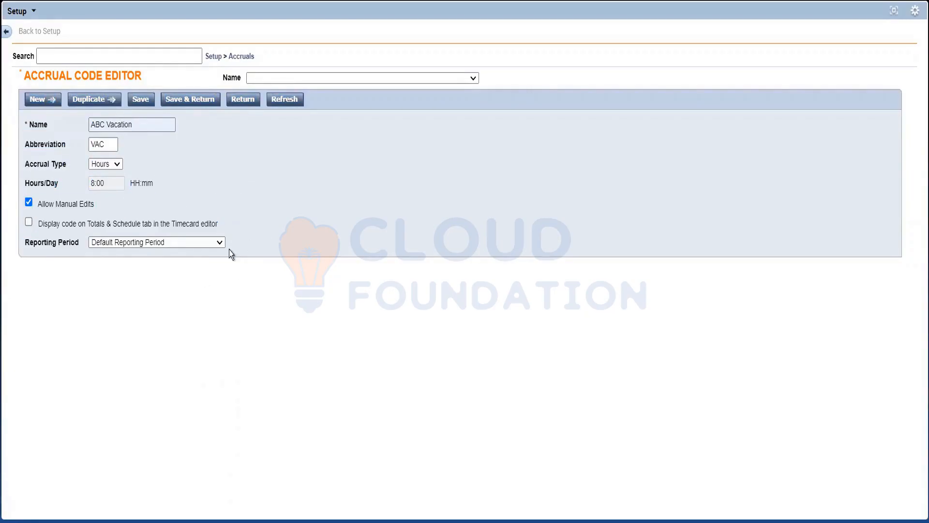
Check the Reporting Period choices, and discard the unsaved ABC Vacation entry to return to the accrual codes list.
left_click(168, 242)
left_click(167, 242)
left_click(244, 100)
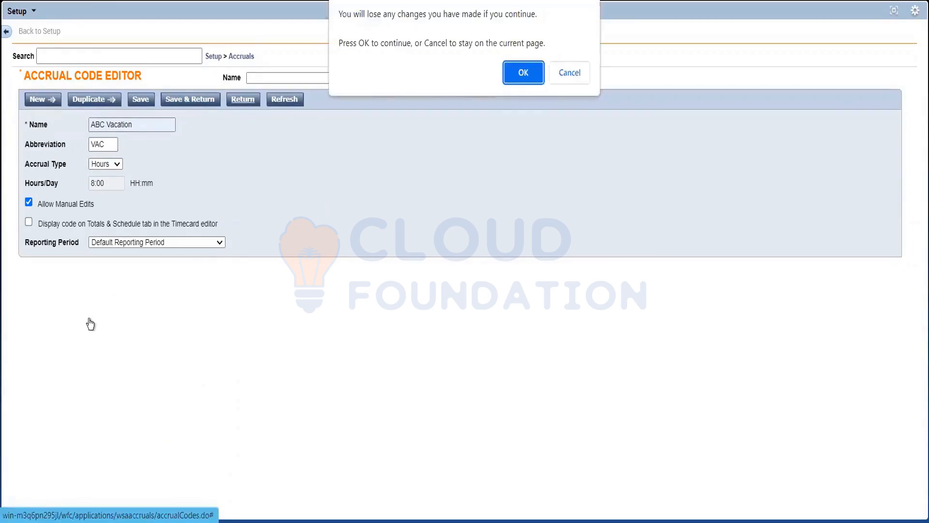
left_click(522, 72)
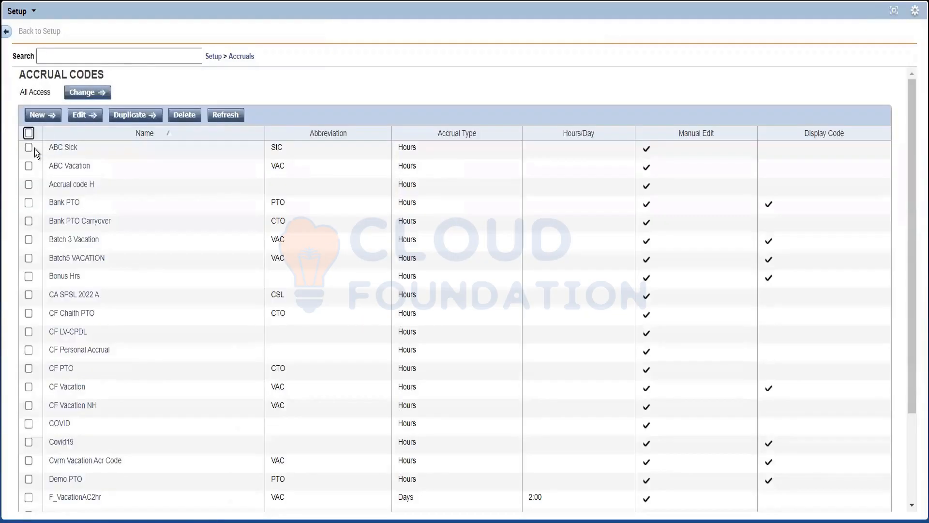
Open ABC Sick and ABC Vacation in the accrual code editor and compare them with the code headings in the Accrual Detail report.
left_click(29, 148)
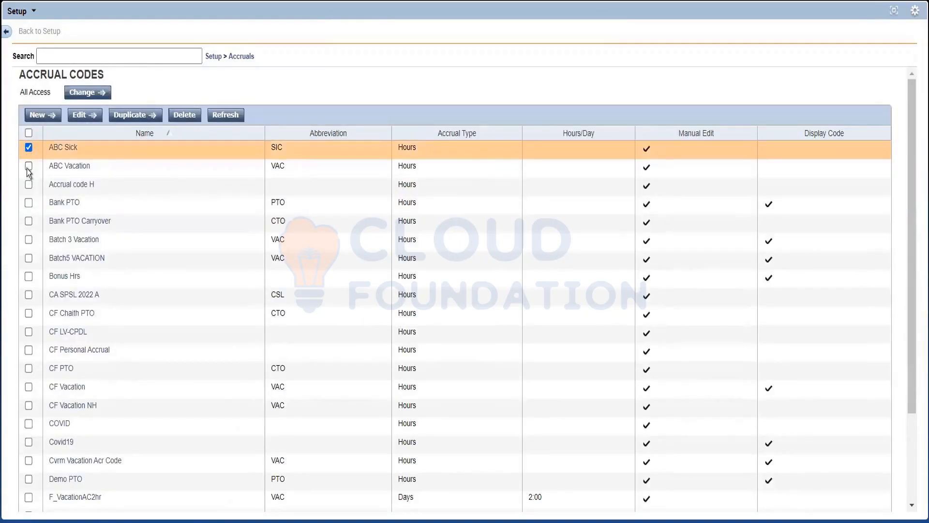
left_click(28, 166)
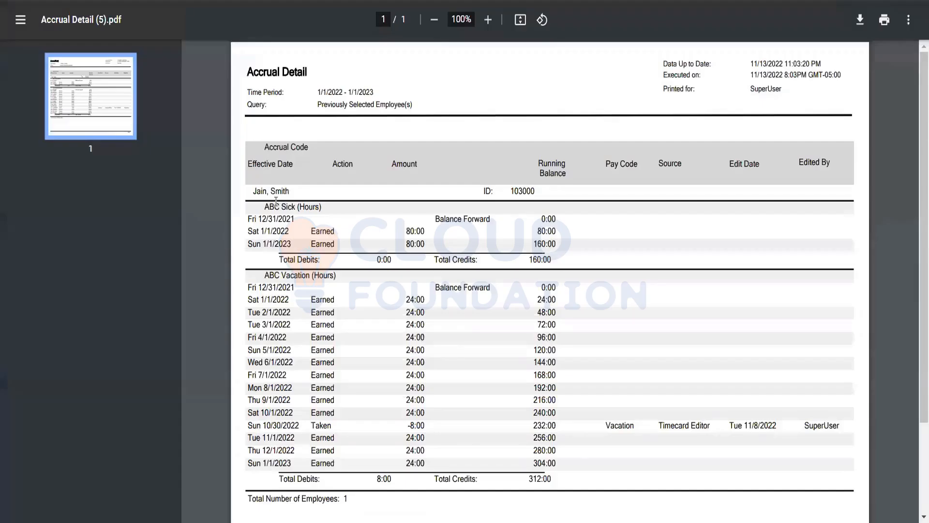
left_click_drag(266, 206, 327, 207)
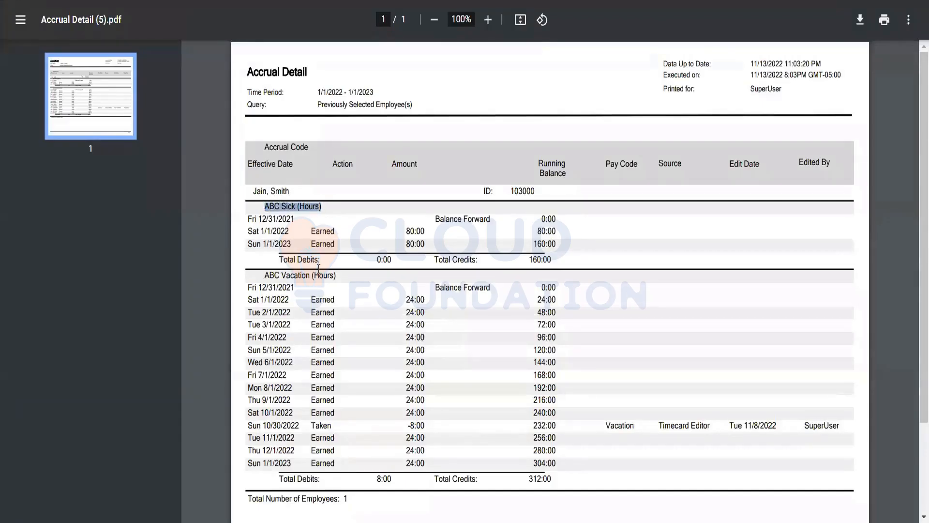
left_click_drag(261, 287, 207, 262)
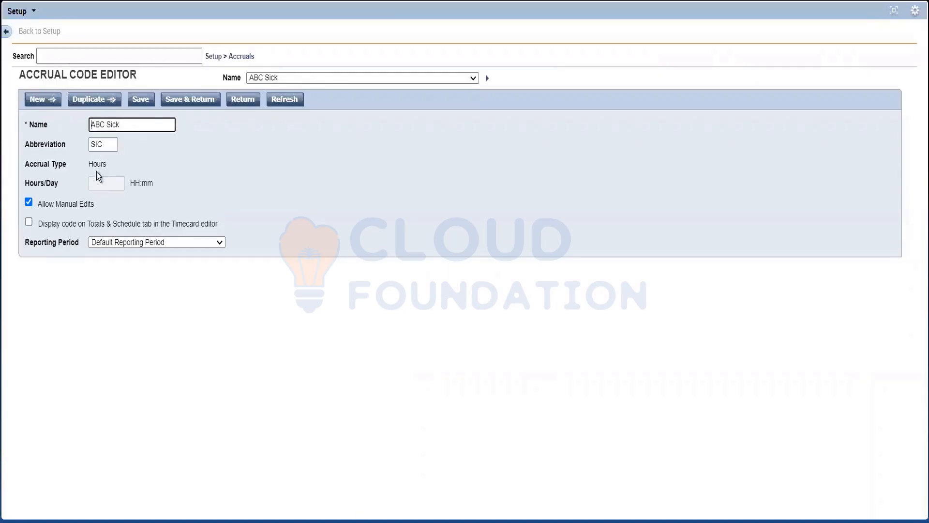
Check the accrual type of ABC Sick, switch the editor to ABC Vacation, and highlight its name.
left_click_drag(44, 165, 68, 165)
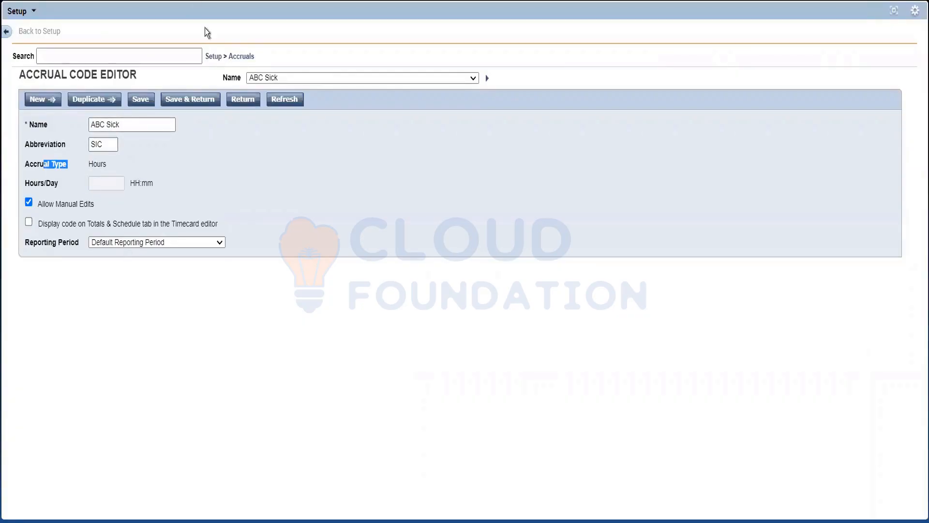
left_click(441, 82)
left_click(341, 103)
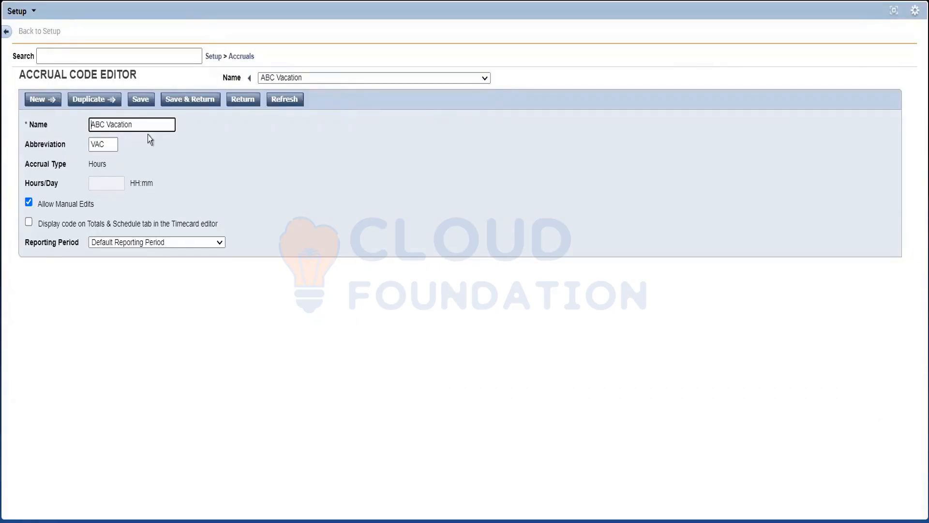
left_click_drag(142, 127, 56, 126)
left_click(254, 164)
left_click_drag(149, 125, 47, 129)
left_click(210, 165)
Open the Dates configuration under Accruals, look through the list, and highlight the Site-Wide Dates heading.
left_click(240, 58)
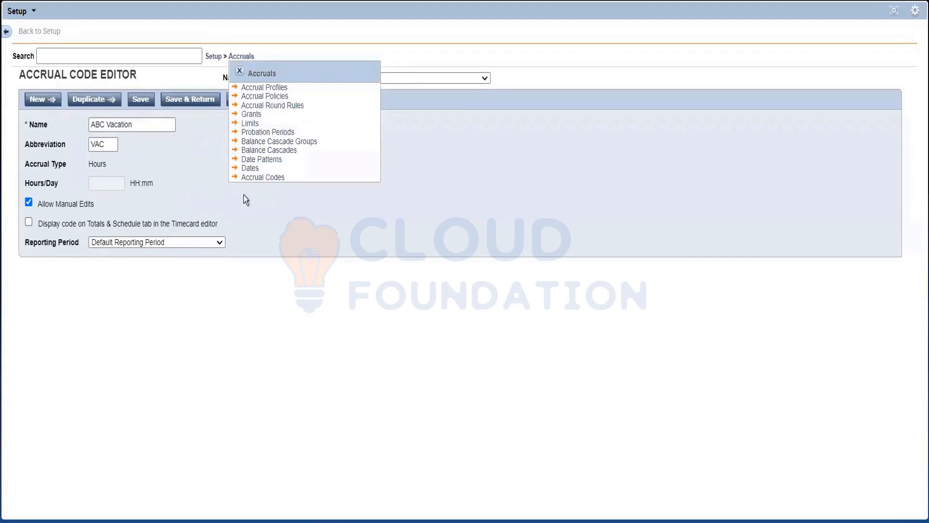
left_click(250, 168)
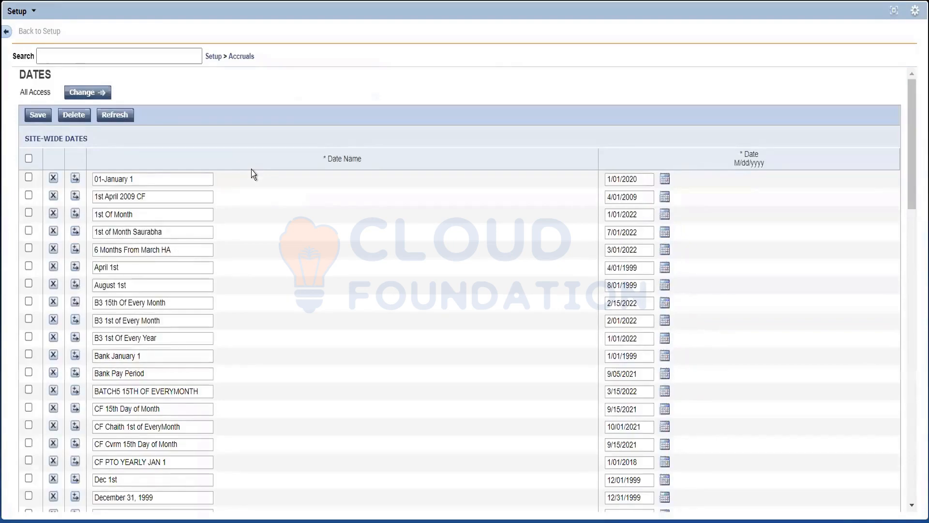
scroll(156, 283, "up", 20)
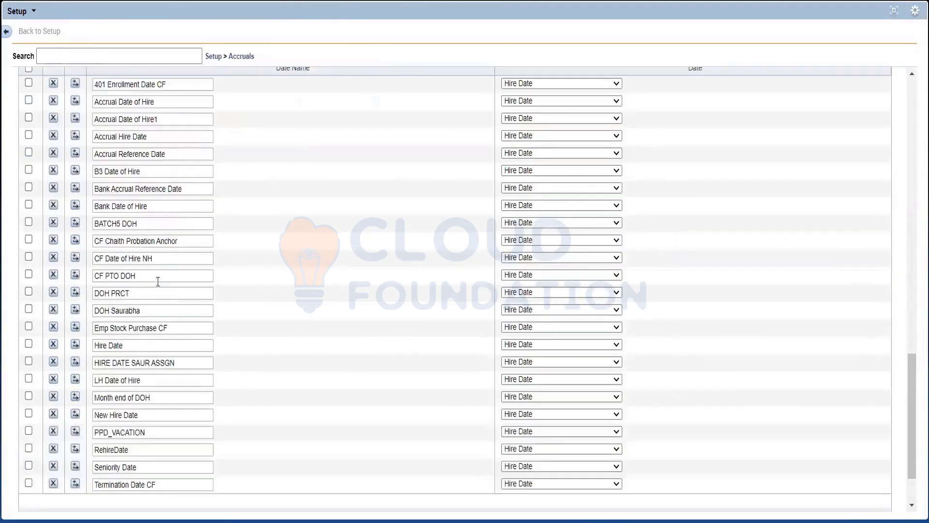
scroll(160, 282, "up", 5)
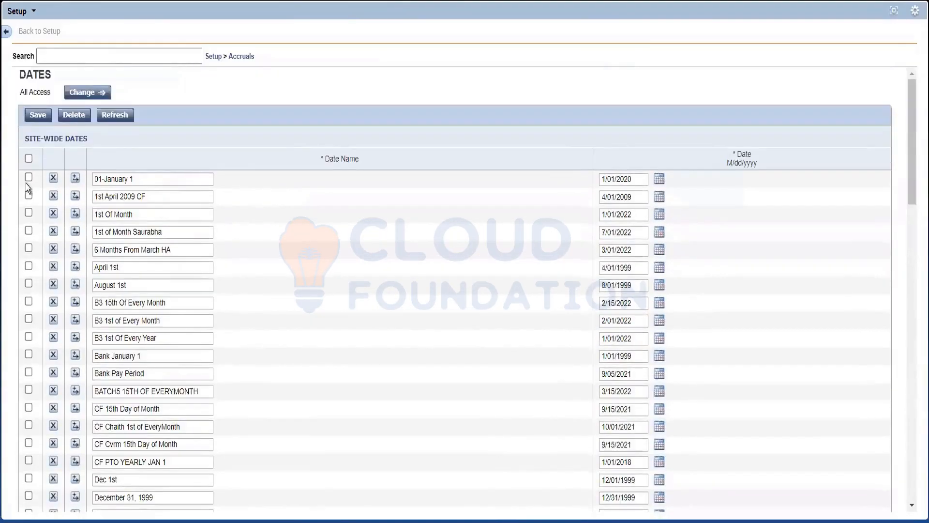
left_click_drag(94, 141, 8, 150)
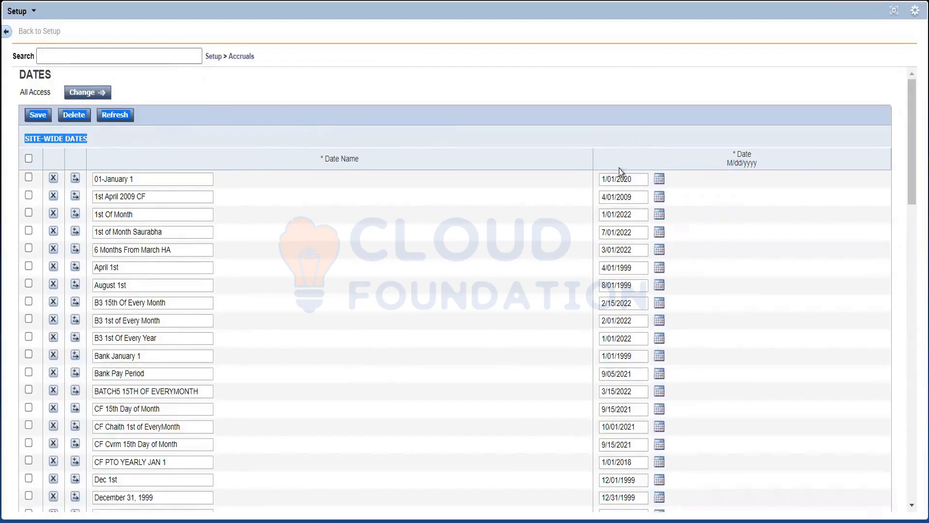
Highlight the names and dates of the site-wide entries 01-January 1, 1st Of Month and April 1st.
left_click_drag(631, 179, 597, 187)
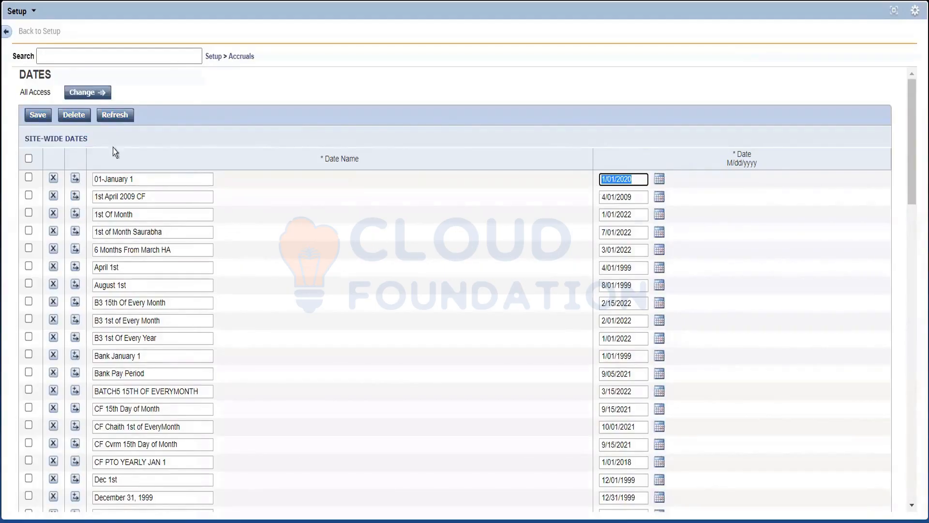
left_click(145, 179)
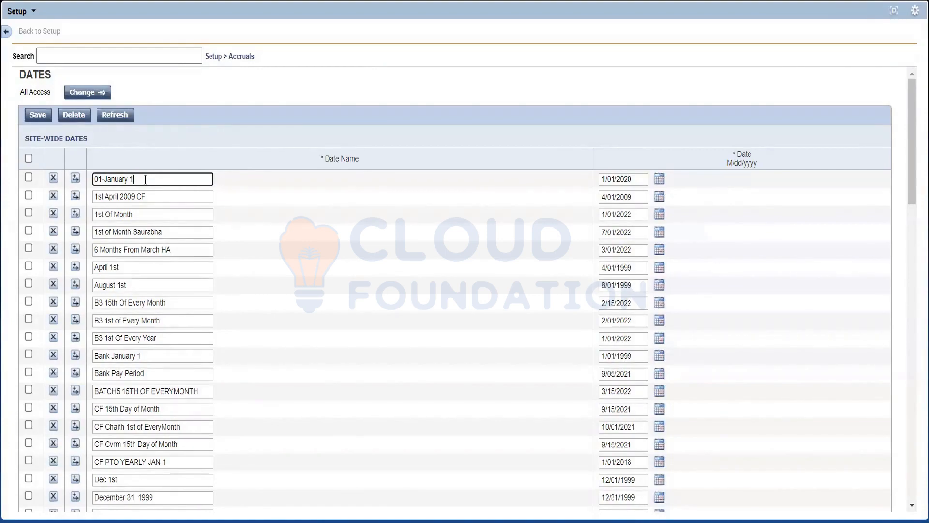
left_click(636, 177)
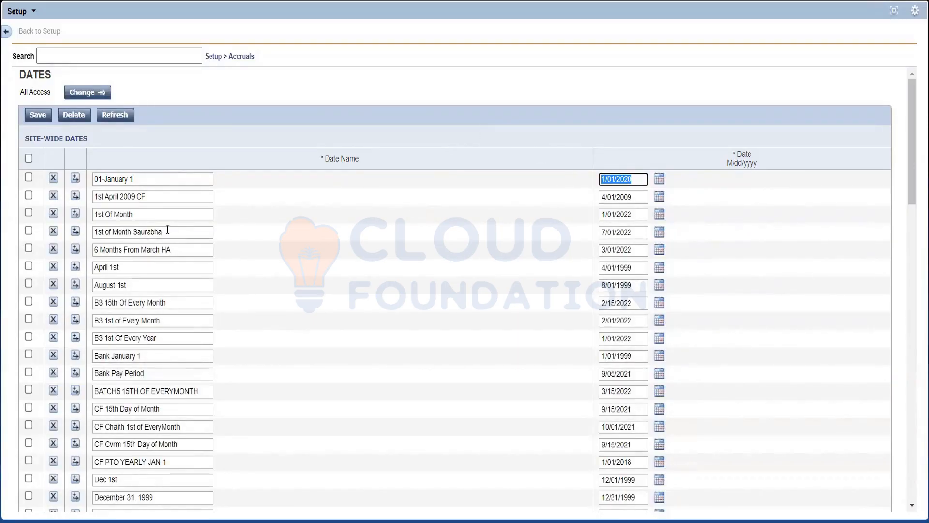
left_click_drag(167, 229, 105, 213)
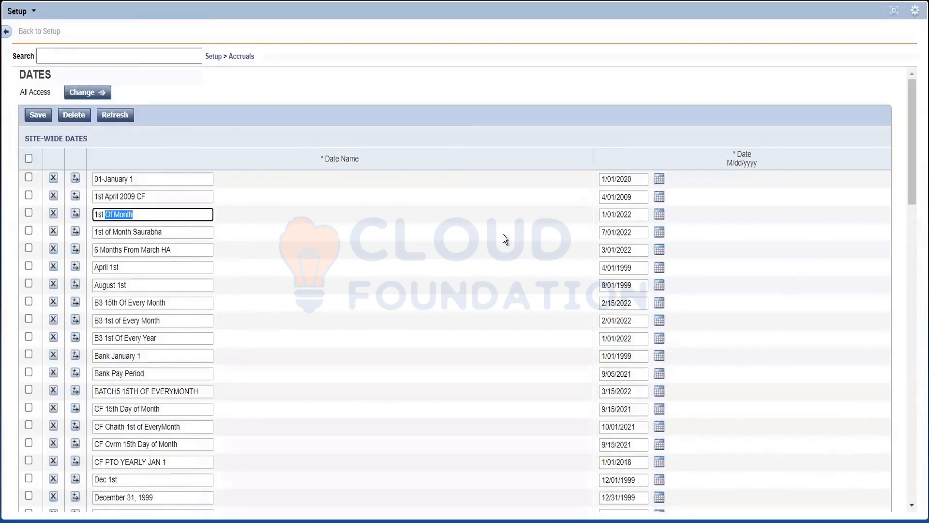
left_click_drag(633, 214, 588, 213)
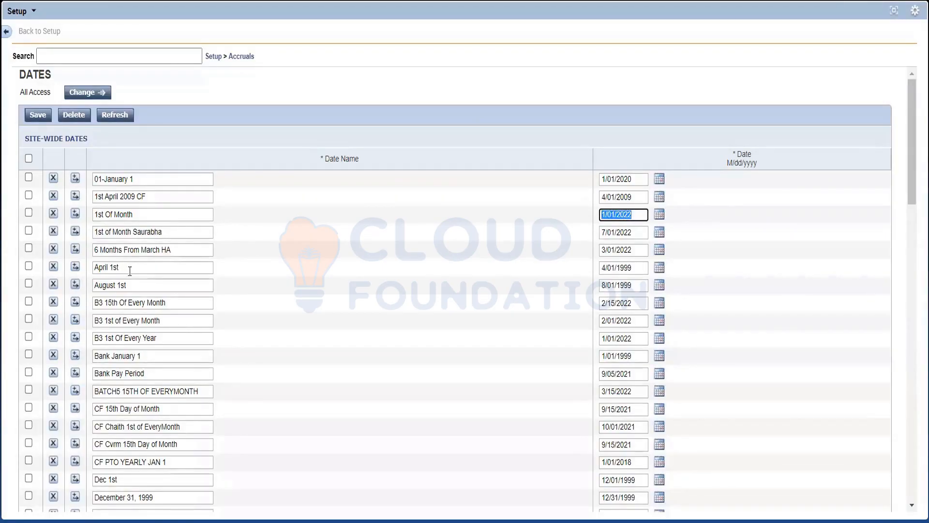
left_click_drag(129, 271, 75, 269)
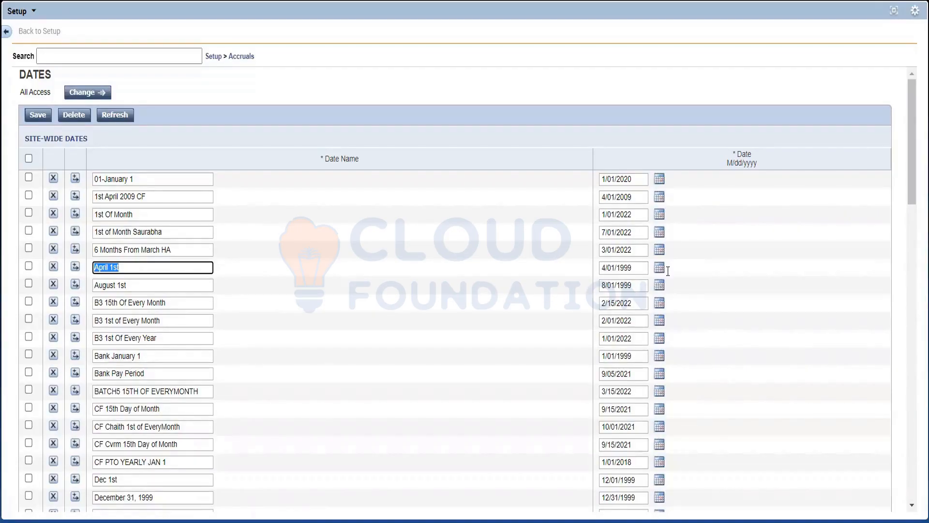
key("Tab")
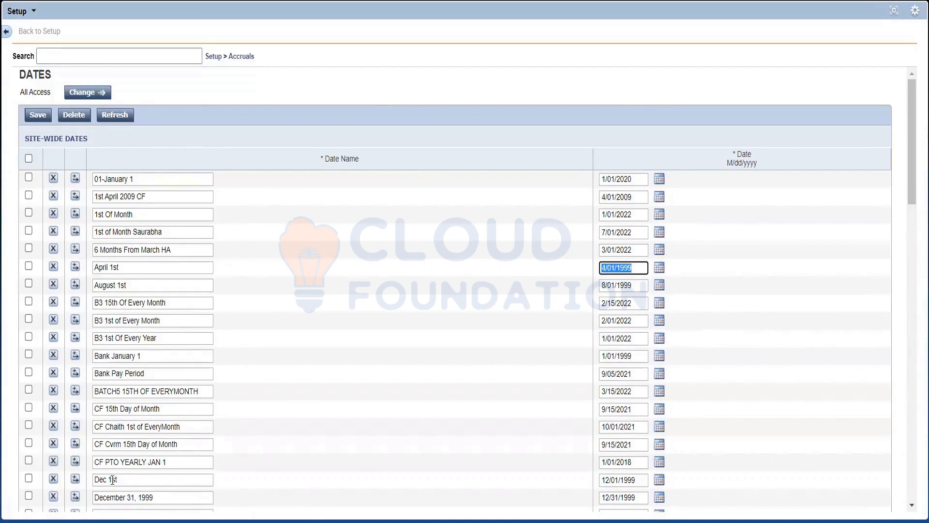
Return to the Site-Wide Dates heading and highlight the 1st Of Month name and the 01-January 1 name and date.
scroll(115, 319, "down", 2)
scroll(127, 374, "up", 2)
left_click_drag(89, 139, 7, 144)
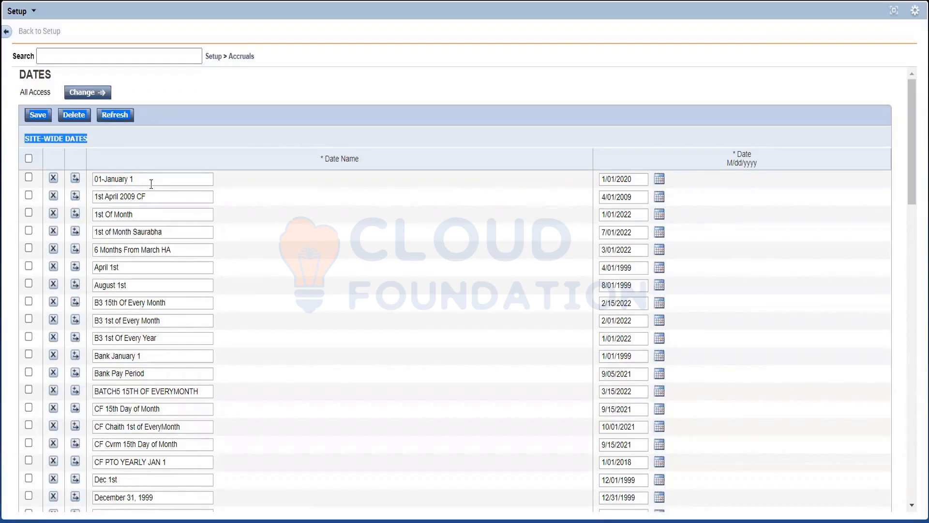
triple_click(134, 213)
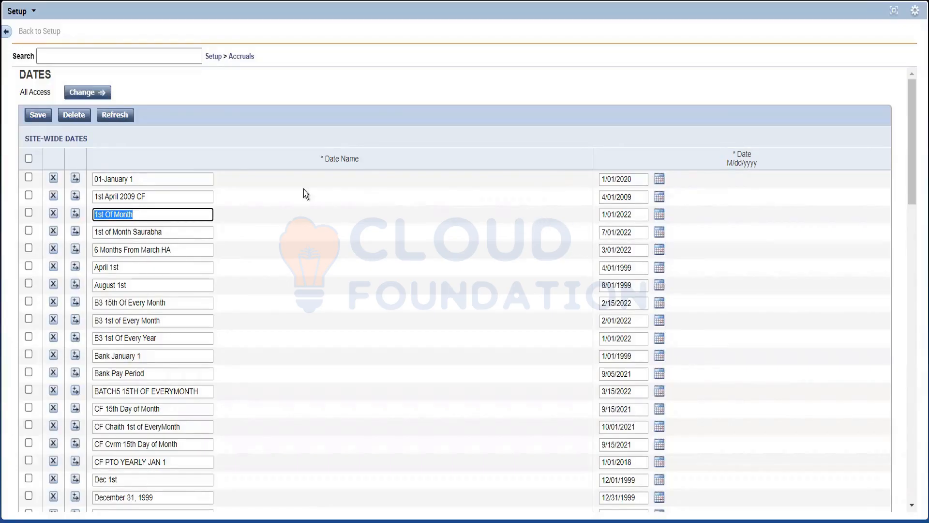
left_click_drag(137, 178, 72, 179)
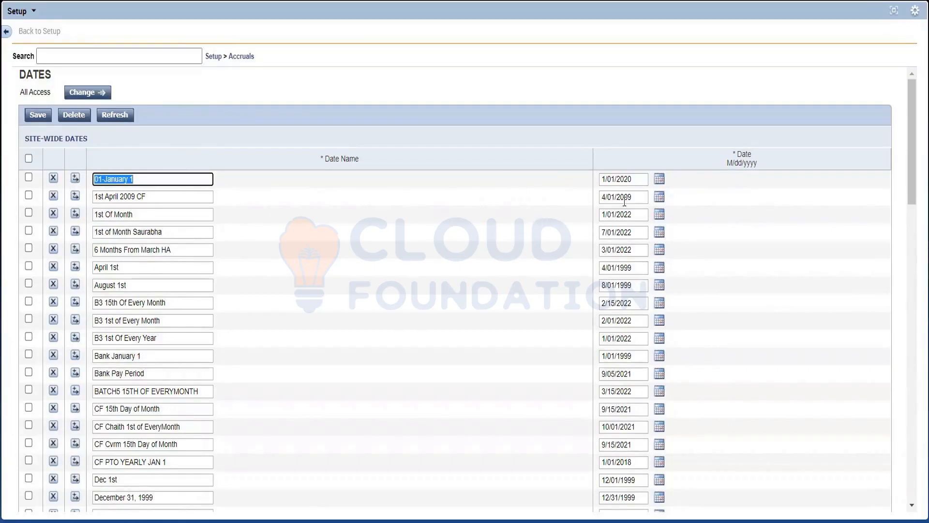
left_click_drag(633, 176, 556, 176)
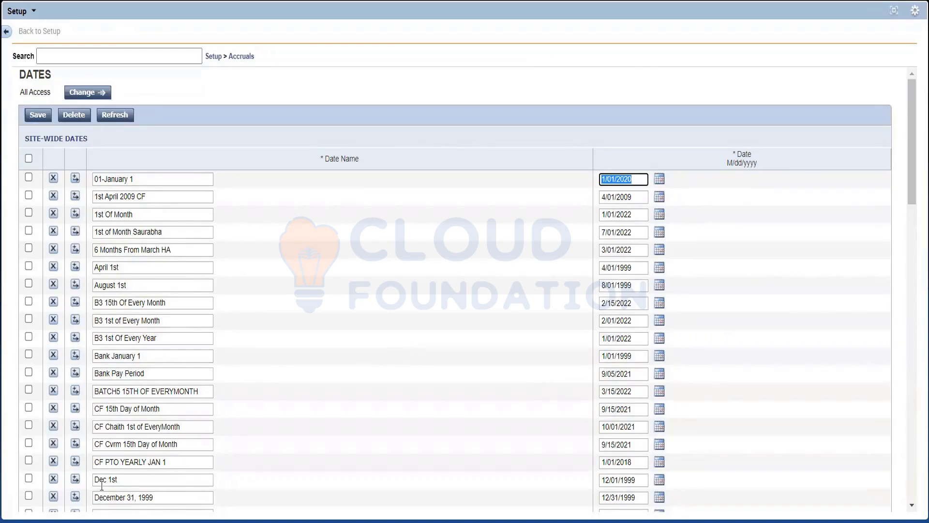
Look through the Person-Specific Dates section and the Symbolic Dates section below the site-wide dates.
scroll(83, 427, "down", 15)
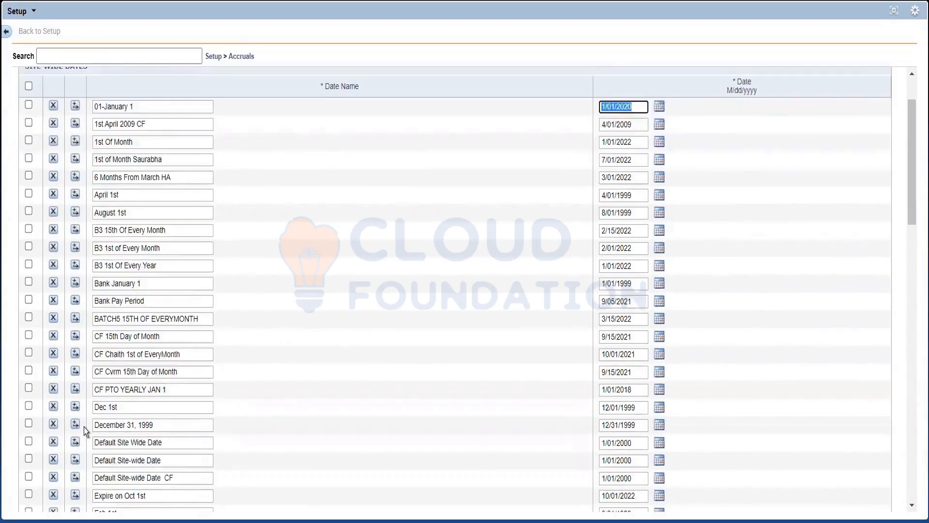
scroll(118, 416, "down", 2)
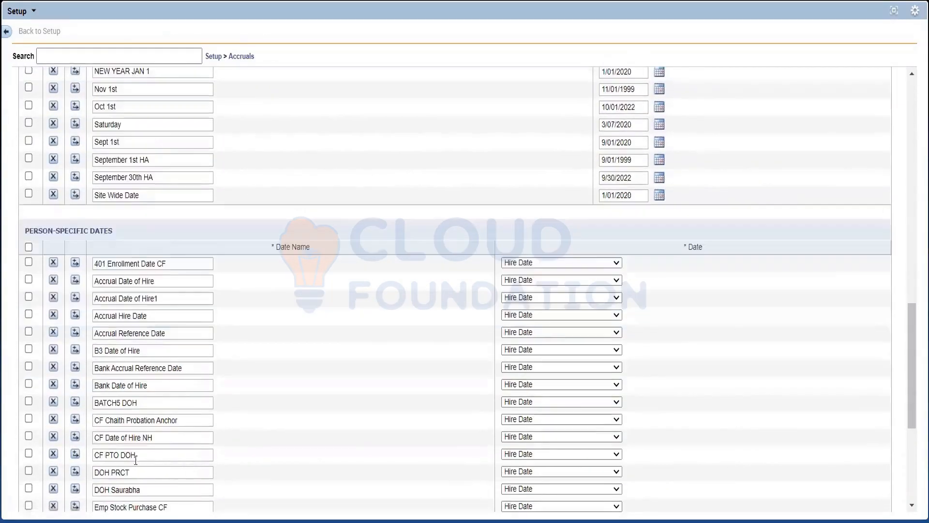
scroll(145, 376, "down", 3)
scroll(145, 375, "down", 2)
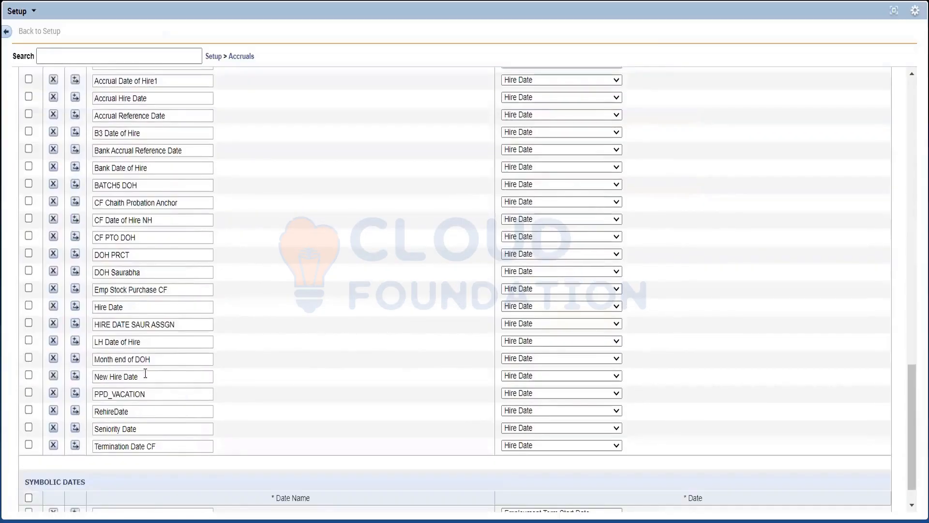
scroll(87, 179, "up", 2)
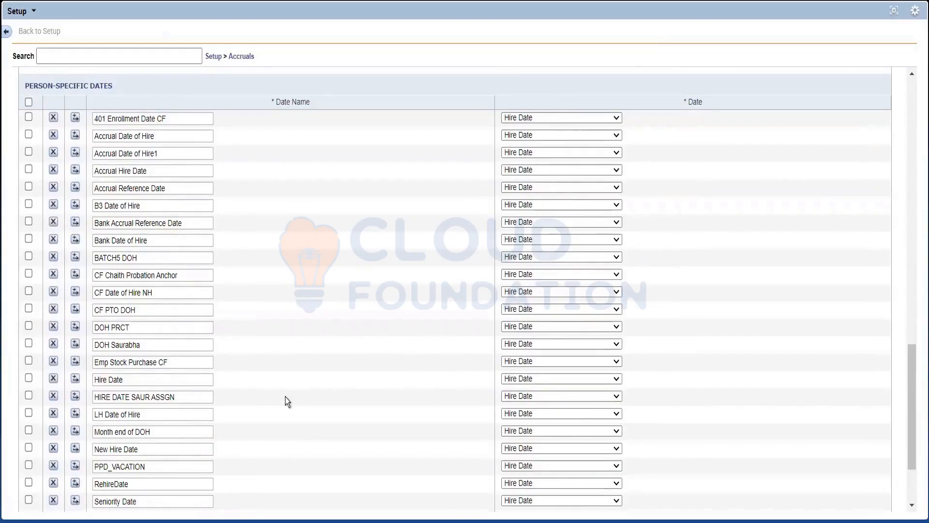
scroll(257, 394, "up", 3)
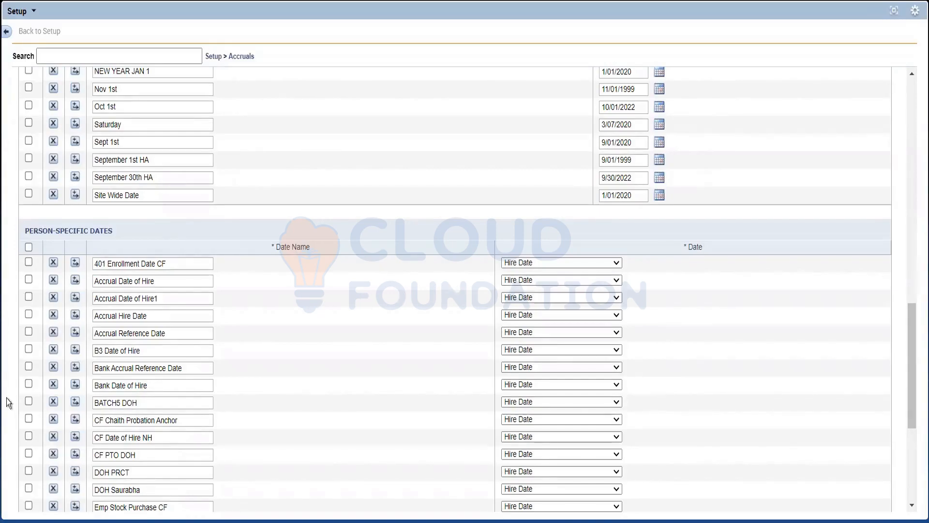
scroll(128, 301, "down", 5)
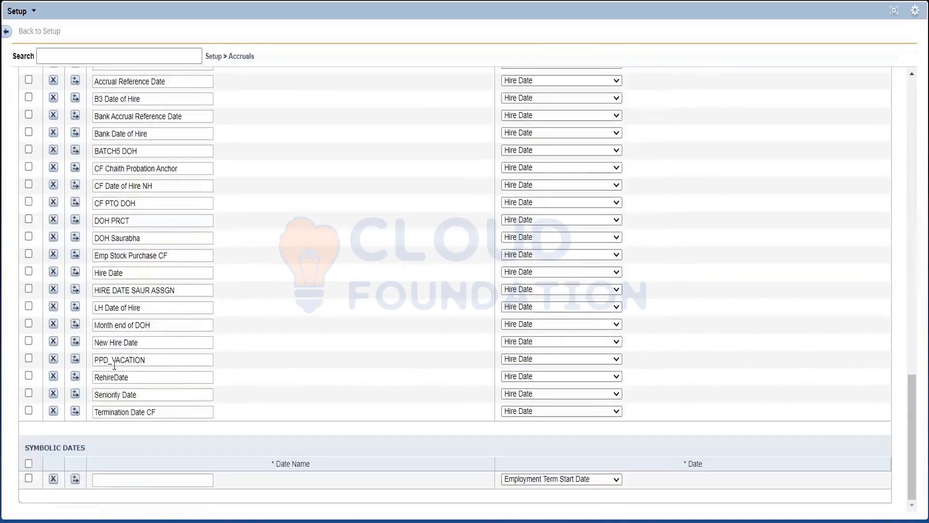
scroll(123, 339, "up", 6)
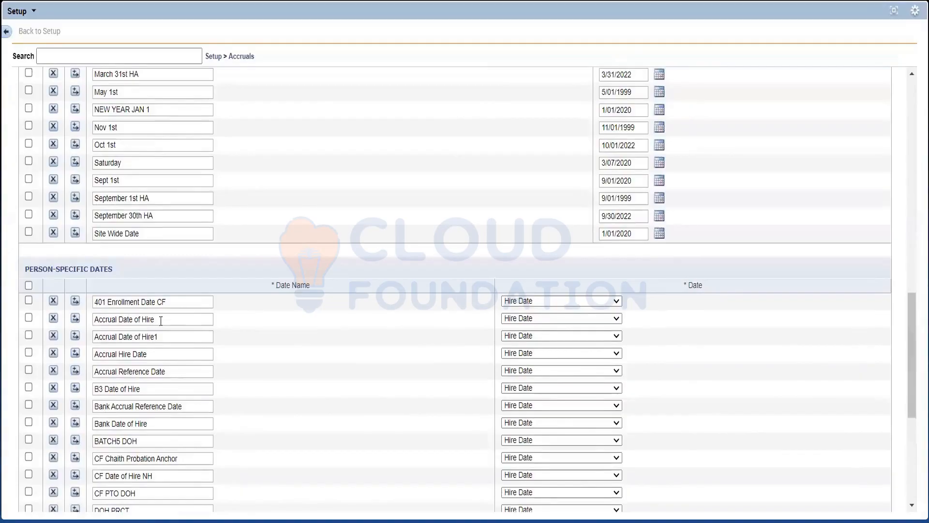
Review the date options for the person-specific date Accrual Date of Hire, and restore Setup to its normal size beside QuickFind.
left_click_drag(156, 320, 87, 324)
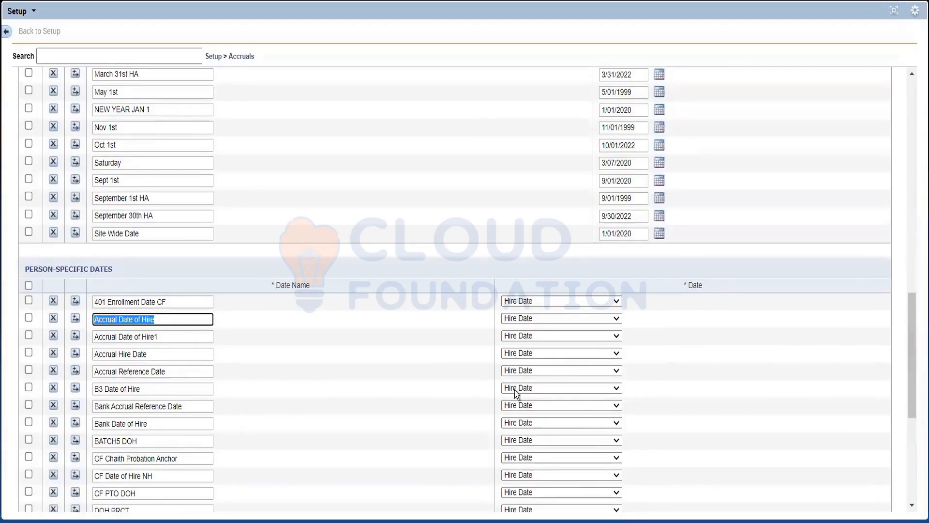
left_click(520, 322)
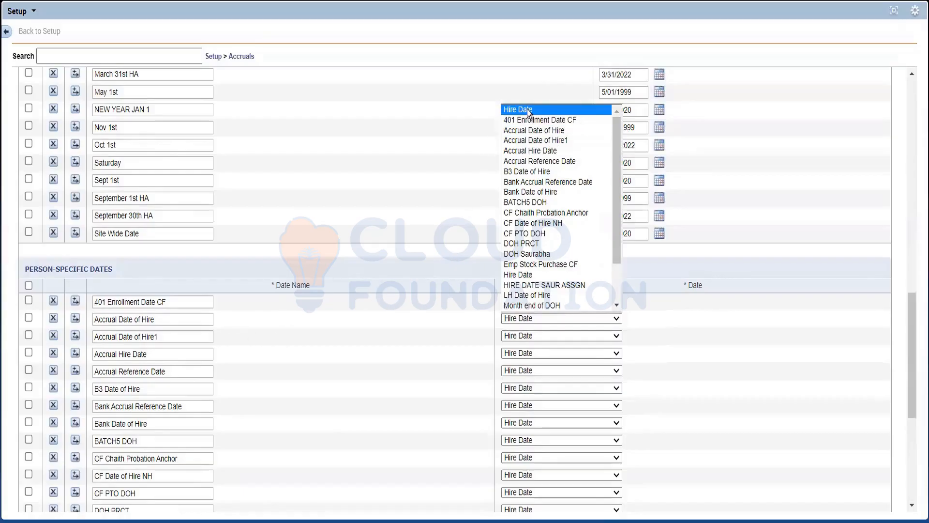
left_click(425, 291)
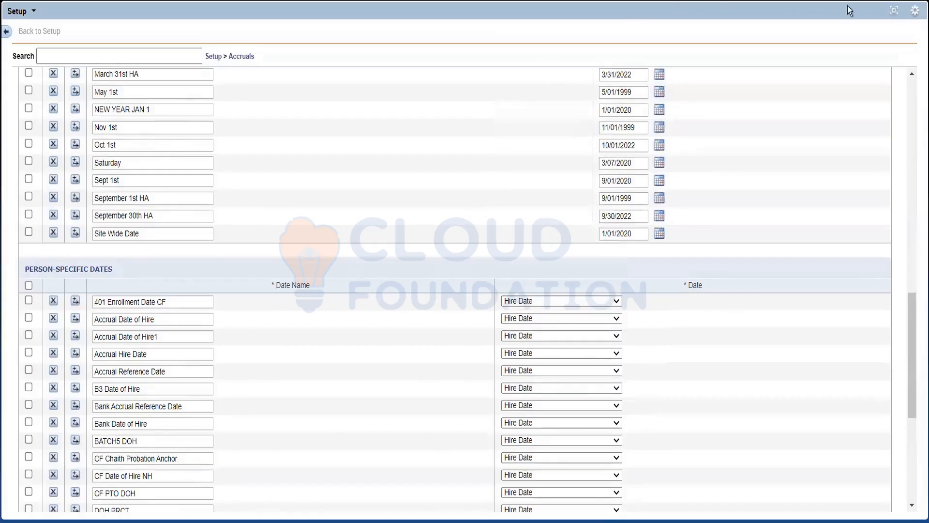
left_click(894, 10)
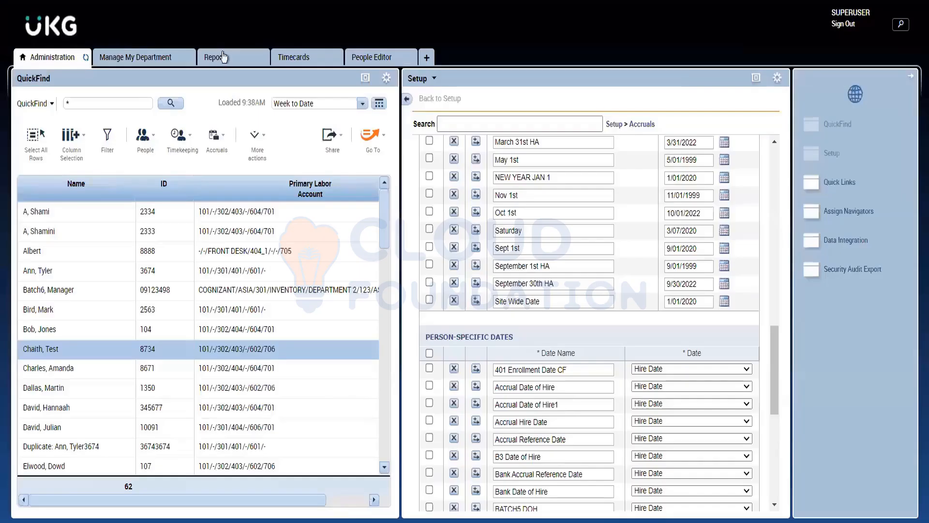
Show the employee's General Information in the People Editor and highlight the Hire Date label.
left_click(370, 57)
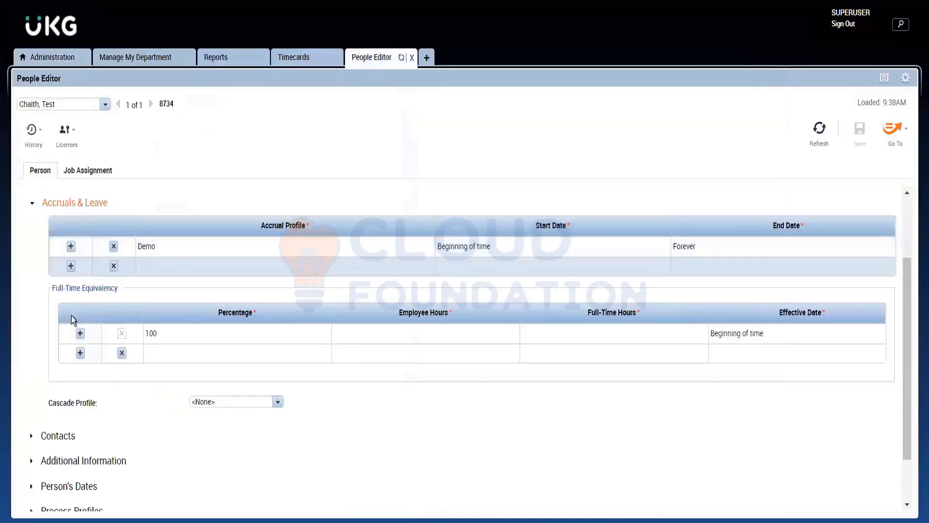
scroll(80, 242, "up", 2)
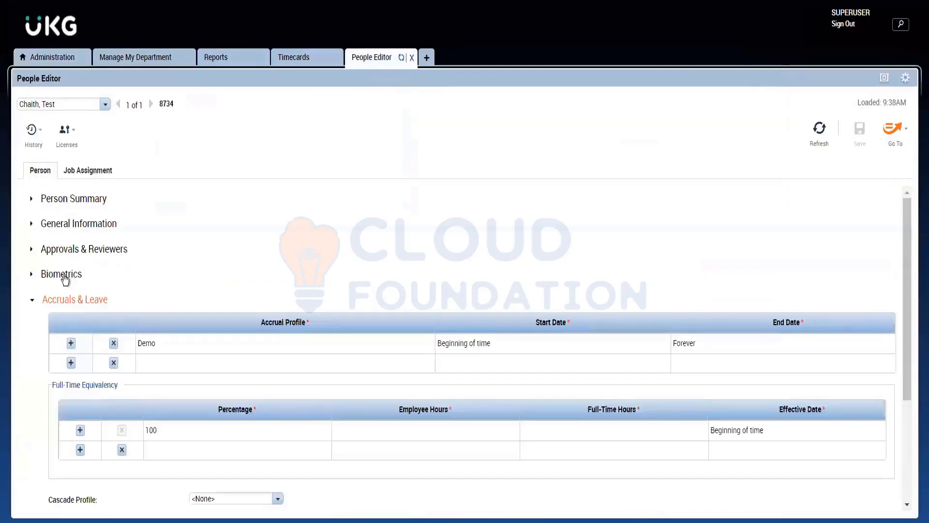
left_click(66, 225)
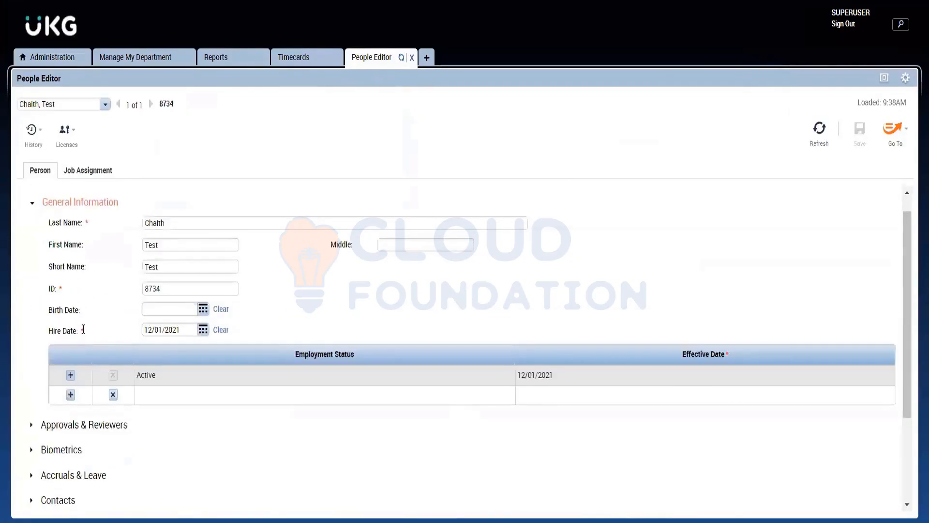
left_click_drag(83, 330, 32, 339)
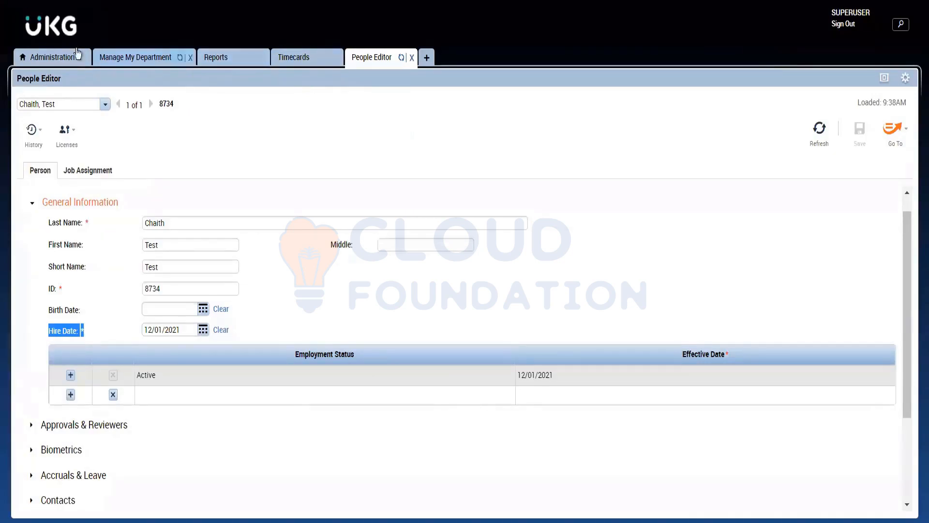
Return to the enlarged Setup view under Administration and review the date options for the person-specific date Accrual Date of Hire.
left_click(46, 54)
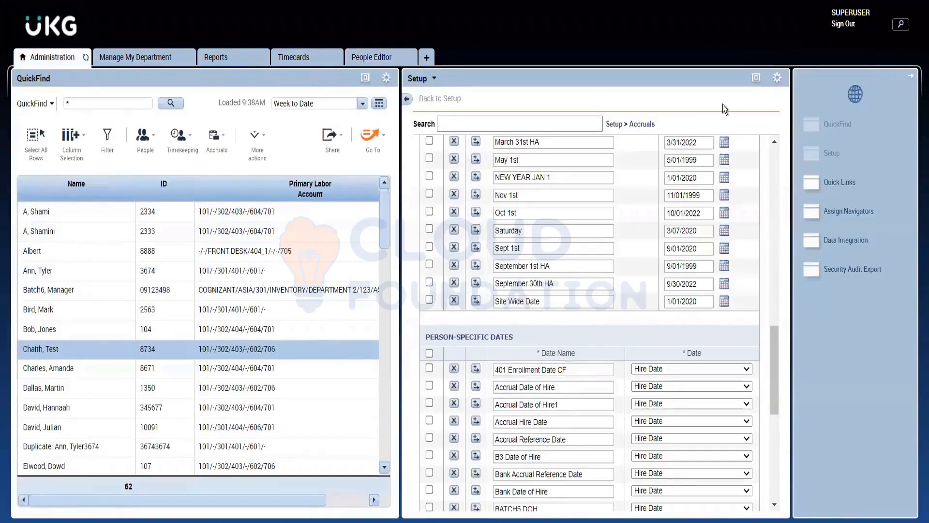
left_click(757, 80)
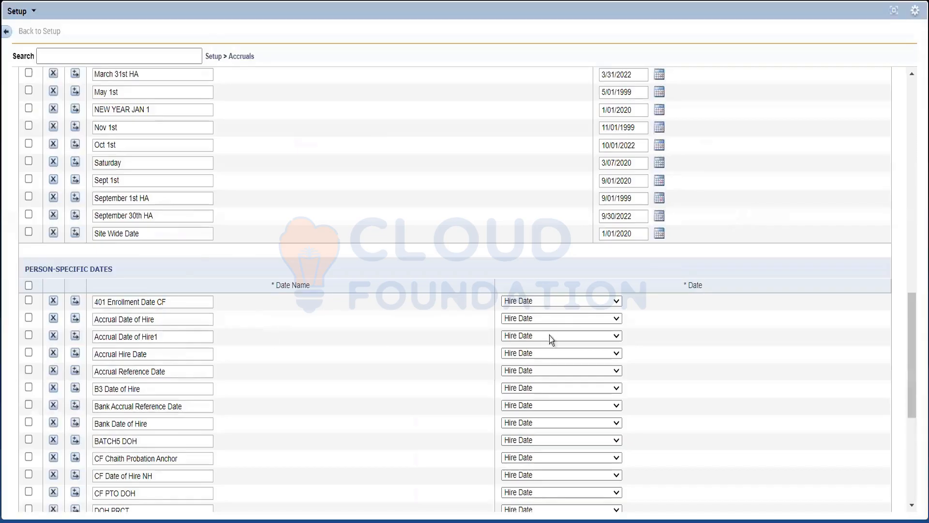
left_click(560, 320)
left_click(559, 318)
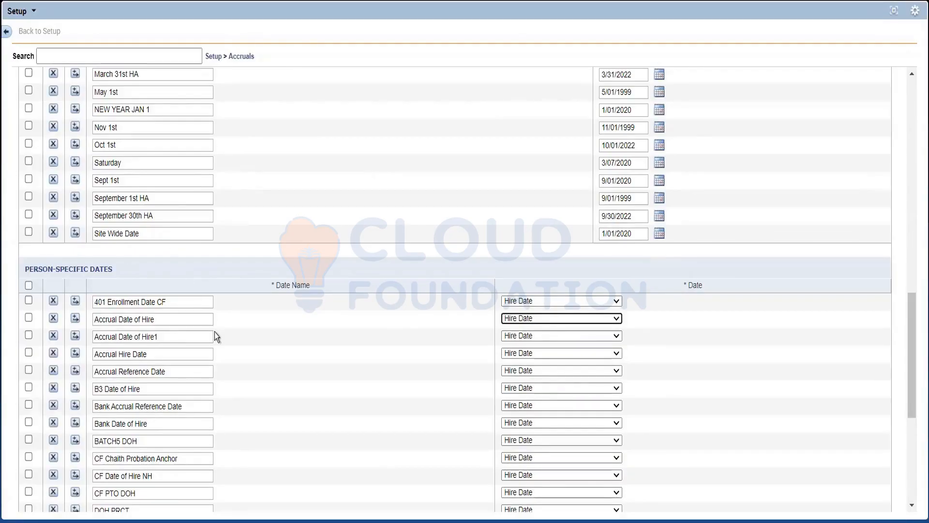
scroll(213, 332, "up", 20)
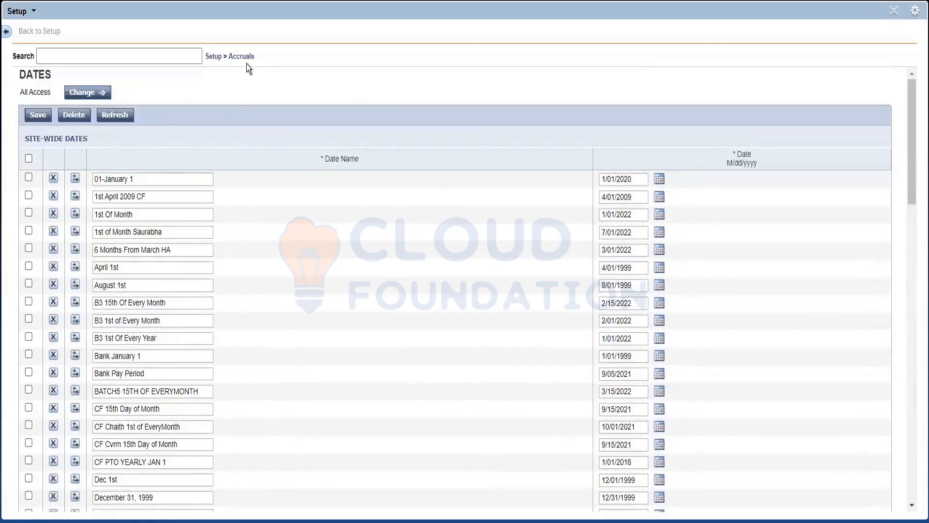
Open Date Patterns under Accruals and start a new date pattern.
left_click(256, 58)
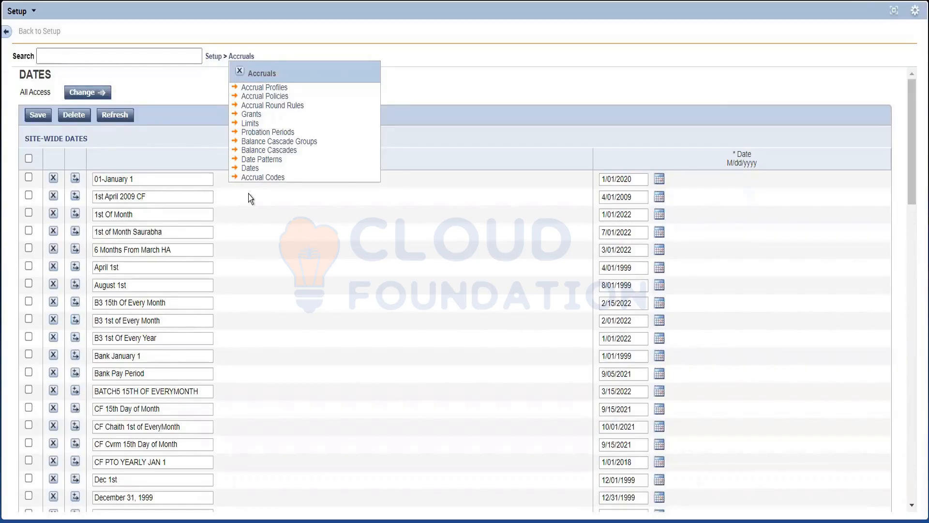
left_click(274, 161)
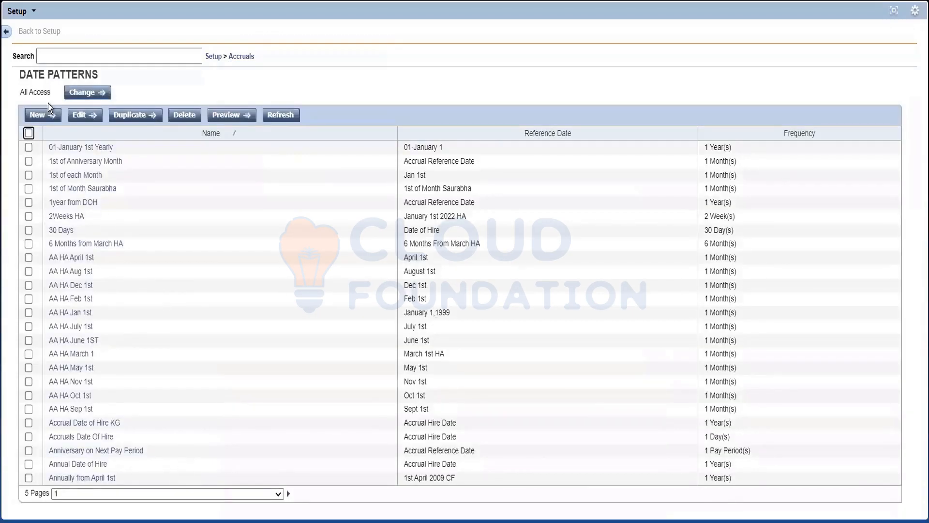
left_click(39, 113)
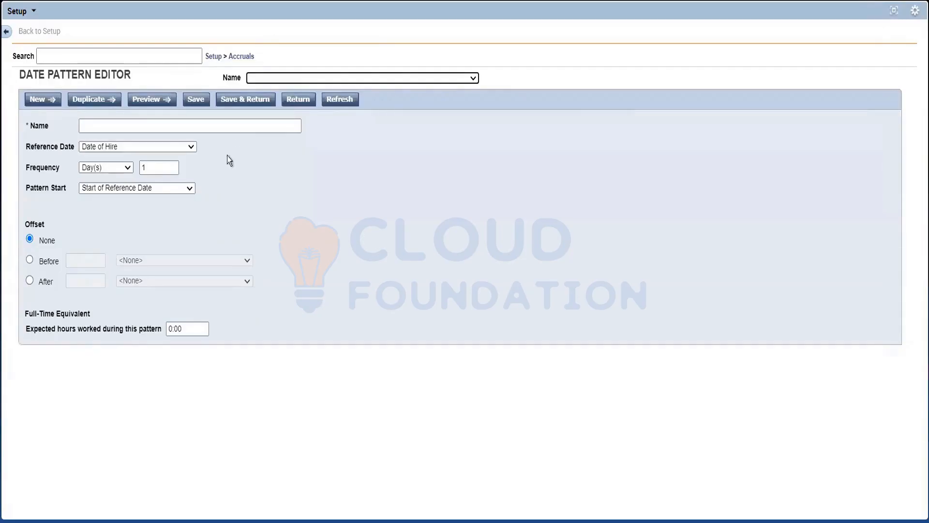
Name the new date pattern Yearly Jan 1st.
left_click(173, 130)
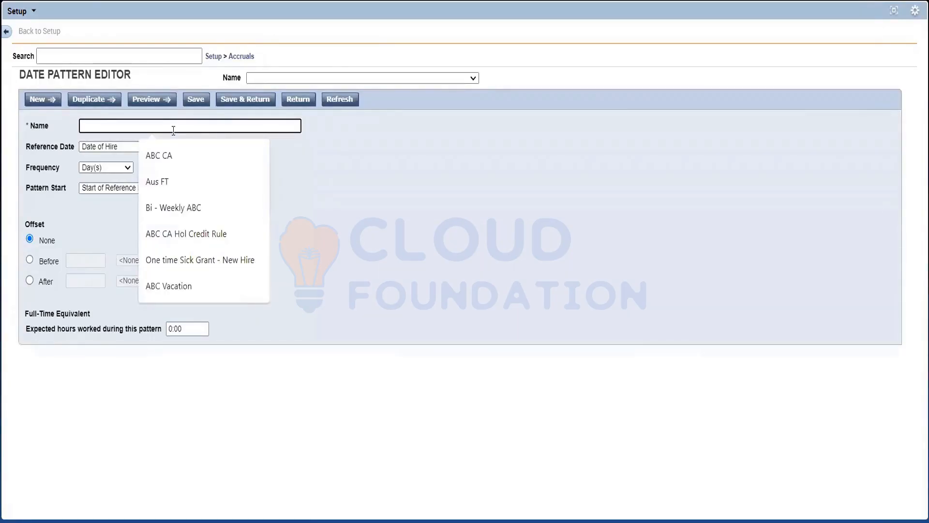
type("Eve")
type("y year")
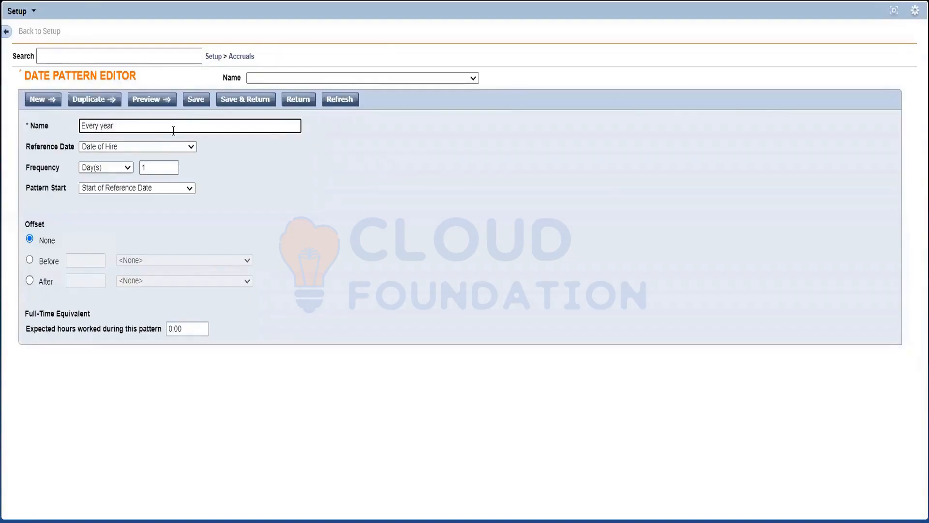
type(" Jan 1st")
double_click(91, 126)
key("Delete")
key("Delete")
key("Delete")
key("Delete")
type("Ye")
left_click(96, 125)
type("ly")
left_click(303, 186)
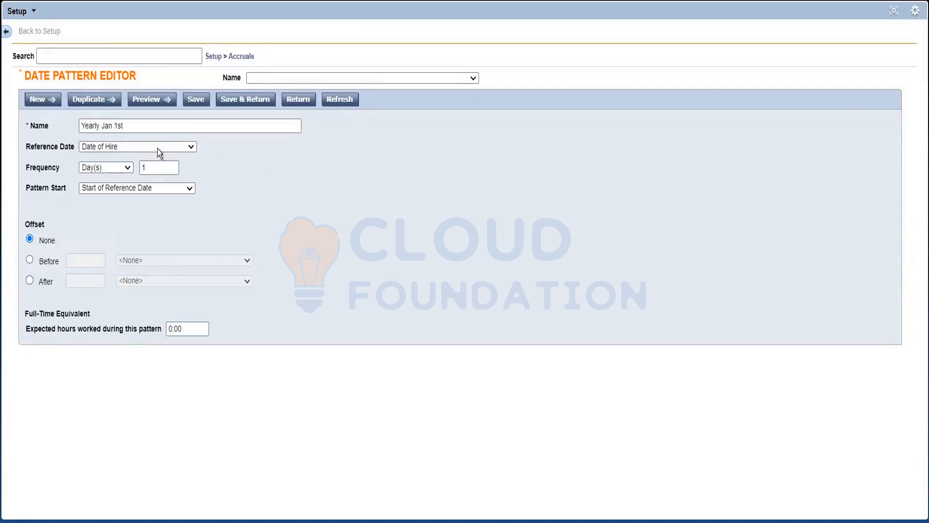
Set the date pattern's reference date to 01-January 1 and its frequency unit to Year(s).
left_click(175, 147)
scroll(164, 218, "up", 3)
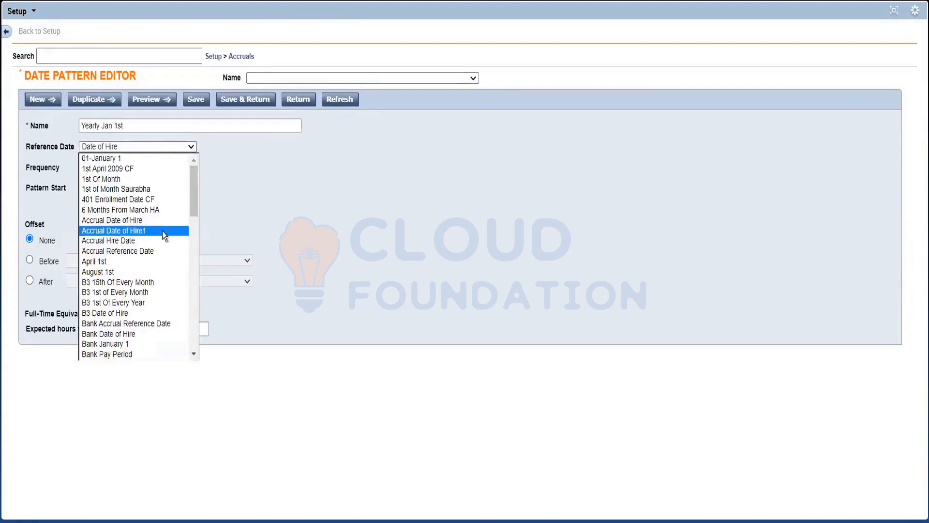
left_click(111, 162)
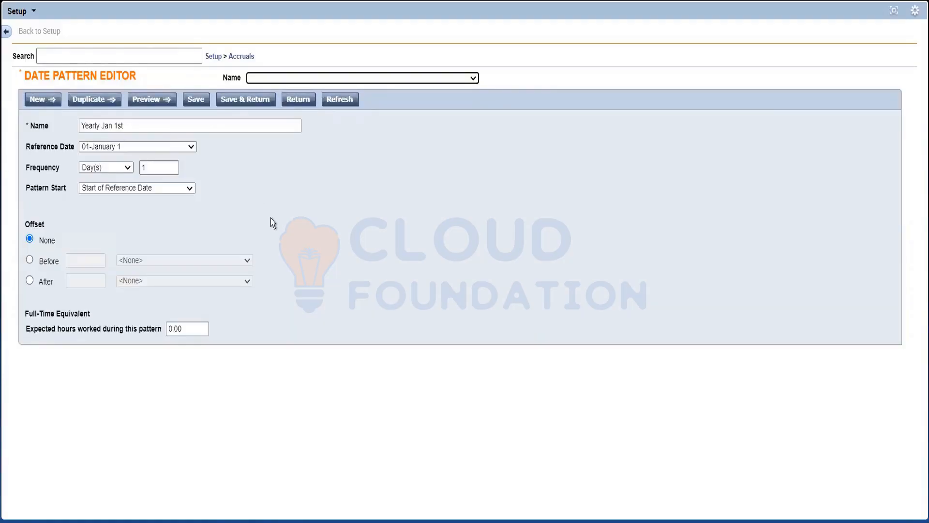
left_click(243, 225)
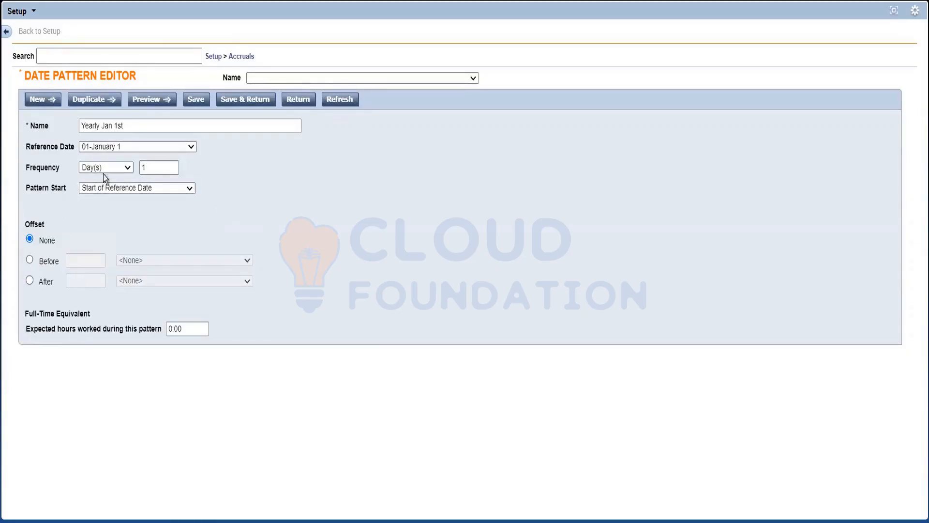
left_click(166, 168)
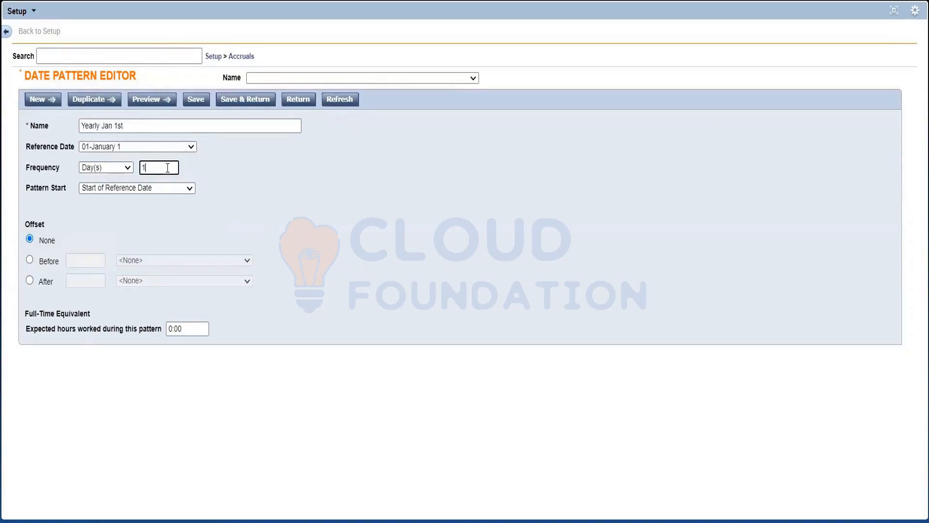
left_click(129, 170)
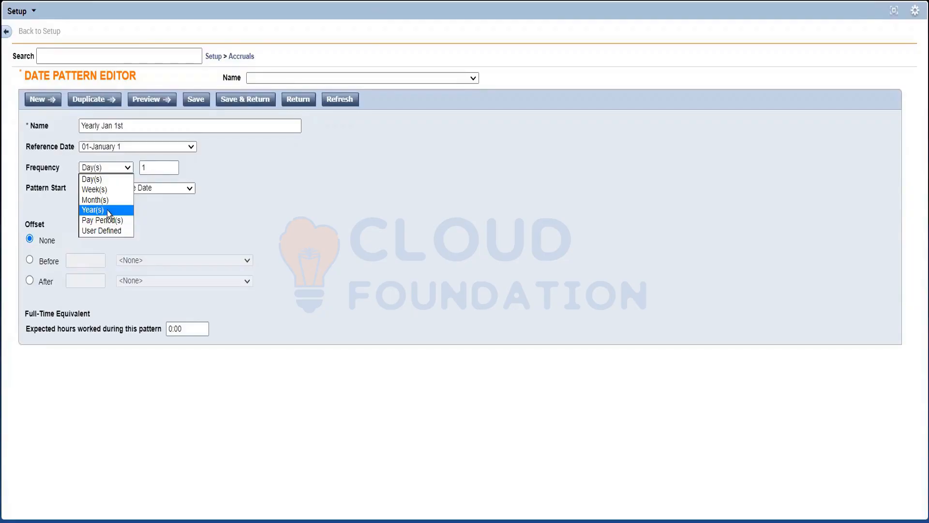
left_click(107, 210)
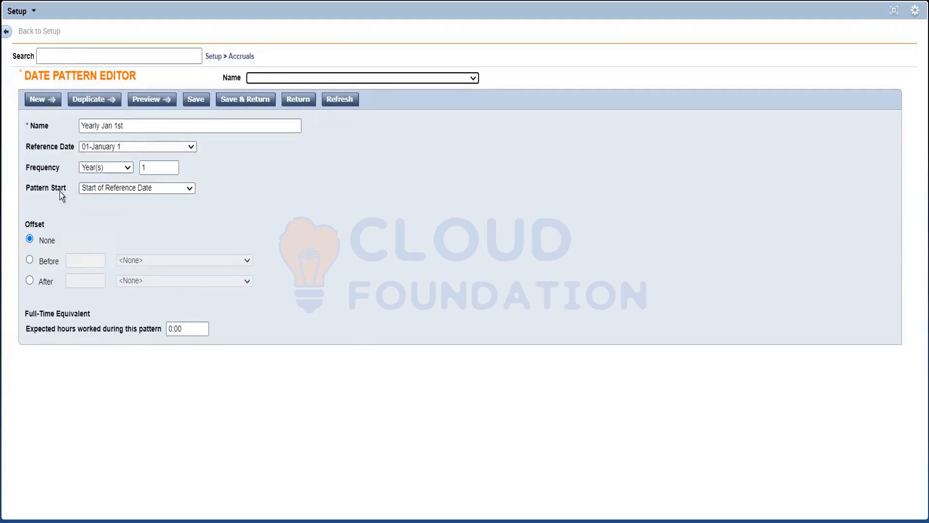
Look through the Pattern Start options of the date pattern without changing the selected Start of Reference Date.
left_click(18, 189)
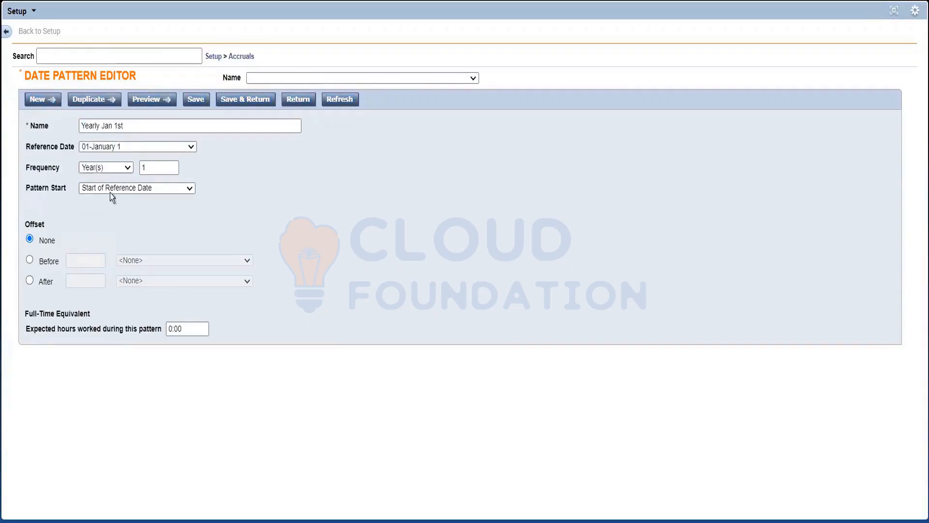
left_click(110, 190)
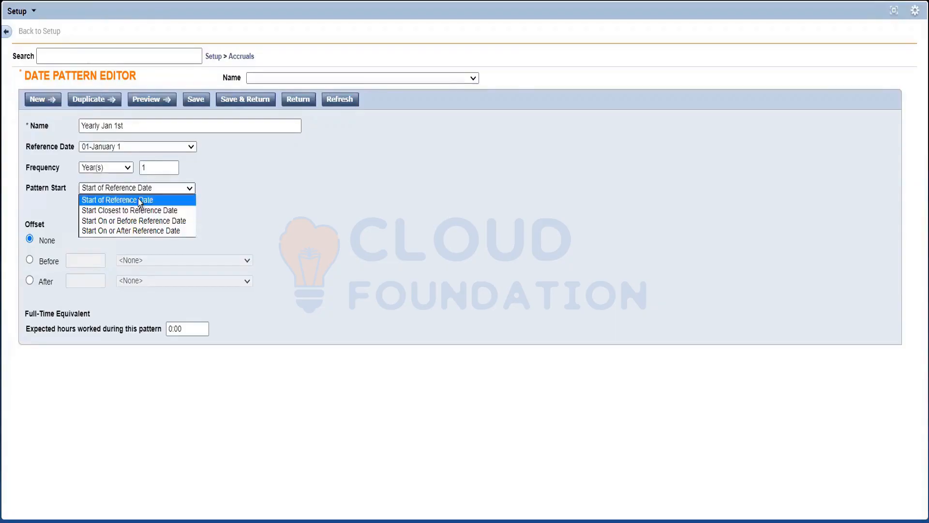
left_click(277, 221)
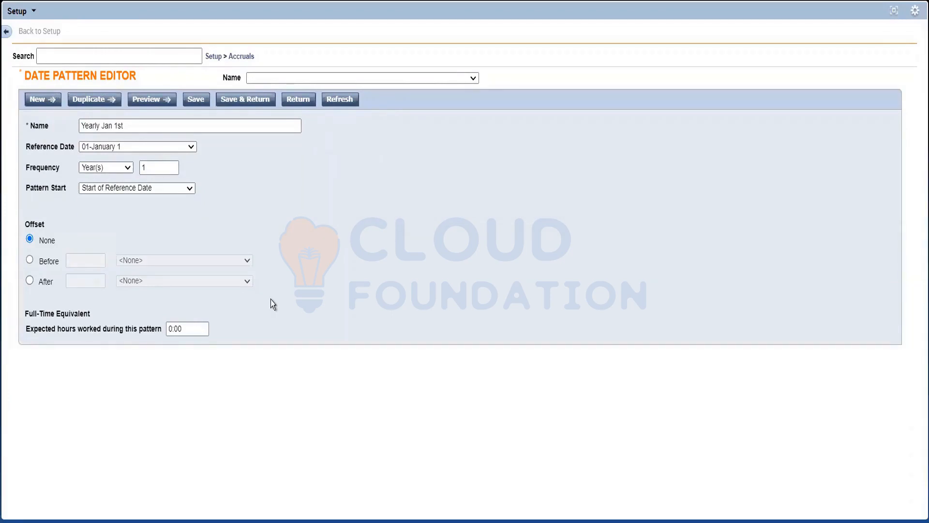
left_click(147, 190)
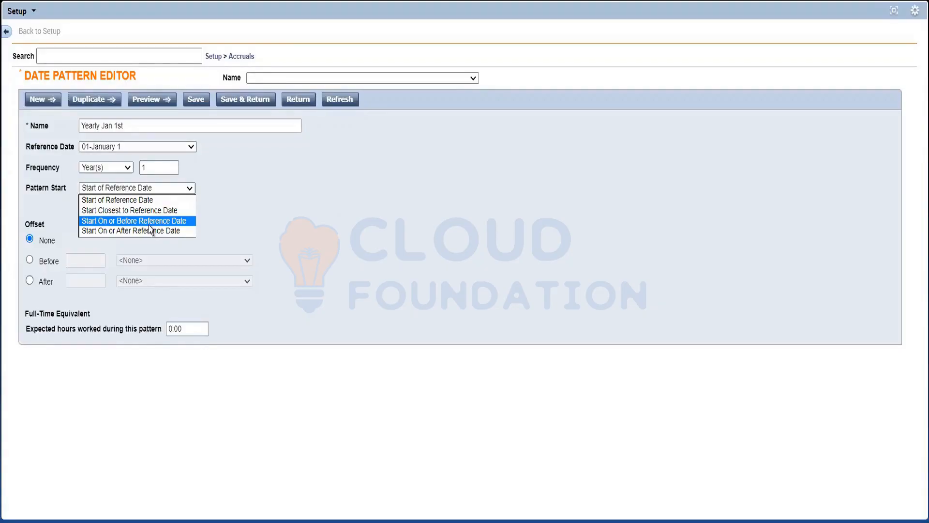
left_click(190, 242)
left_click(176, 189)
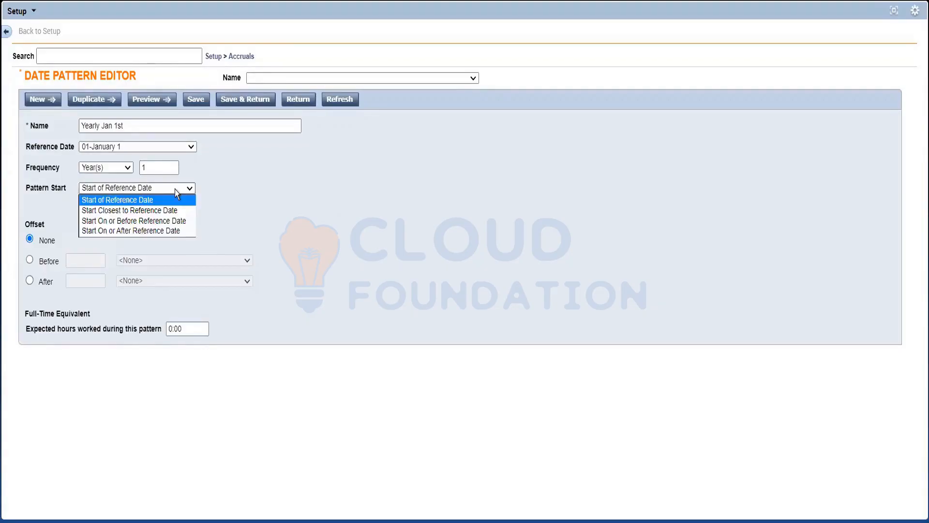
left_click(175, 190)
left_click(166, 190)
left_click(164, 190)
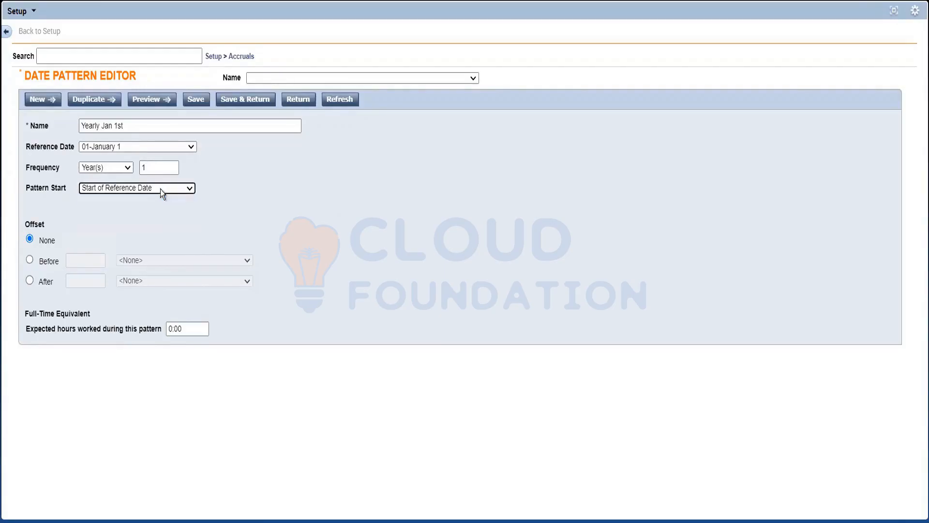
left_click_drag(57, 180, 217, 215)
left_click(91, 217)
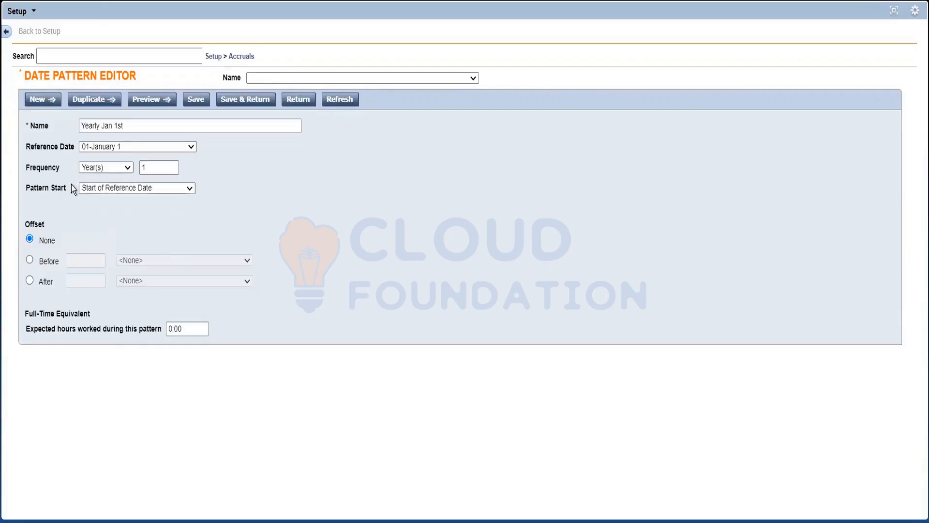
Examine the Start On or Before and Start On or After Reference Date options, and review the Frequency units.
left_click(98, 189)
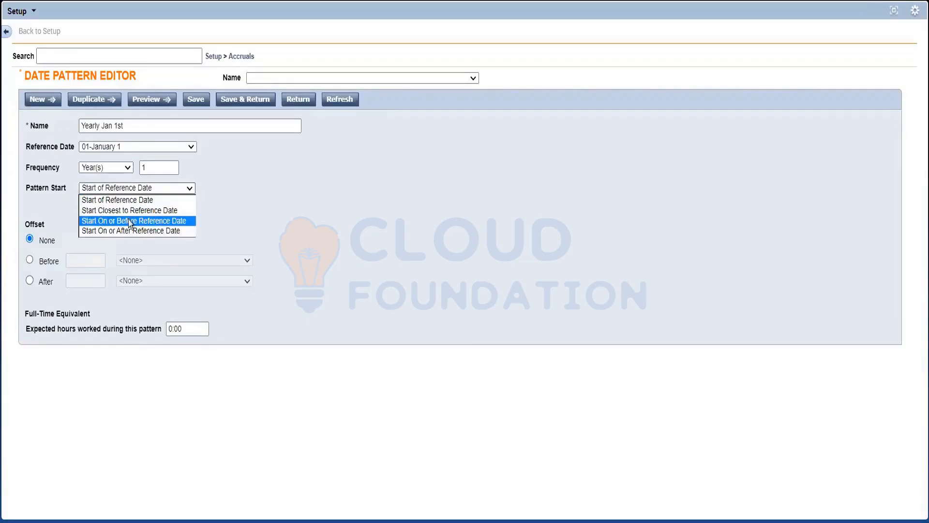
left_click(223, 228)
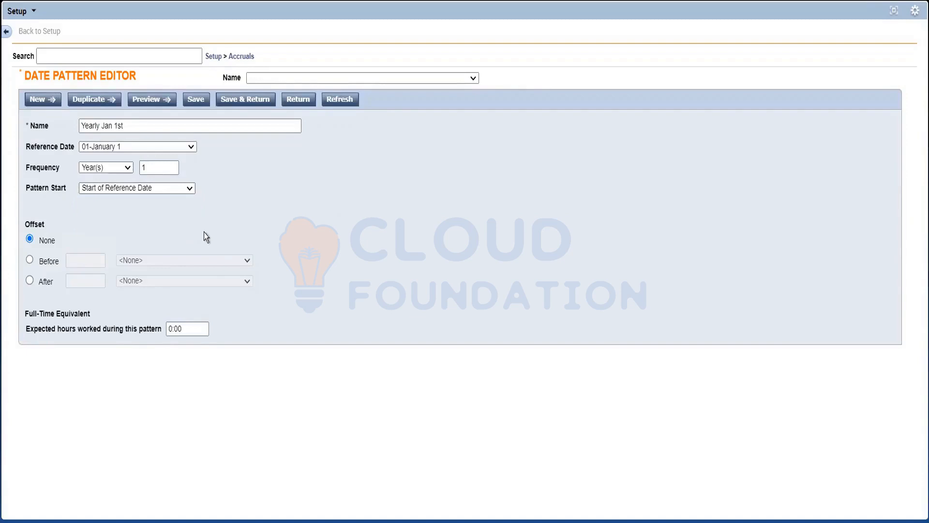
left_click(187, 188)
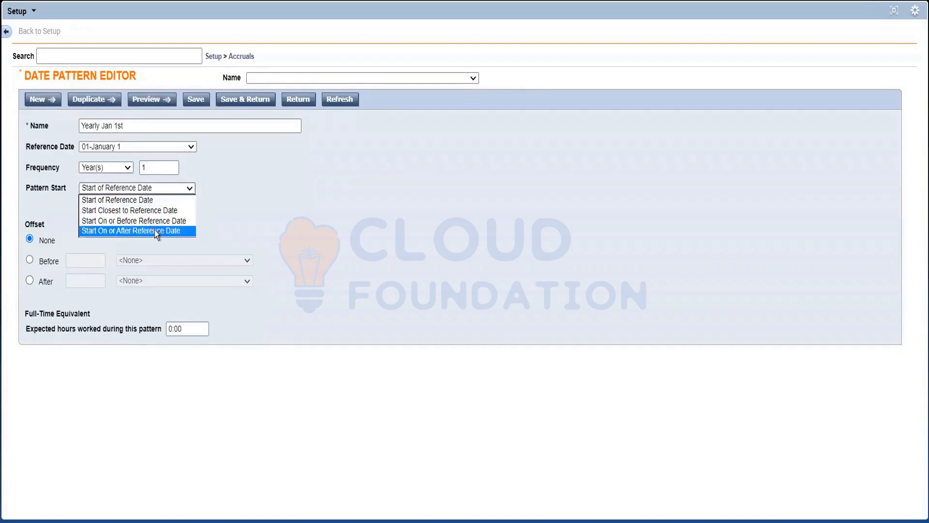
left_click(251, 222)
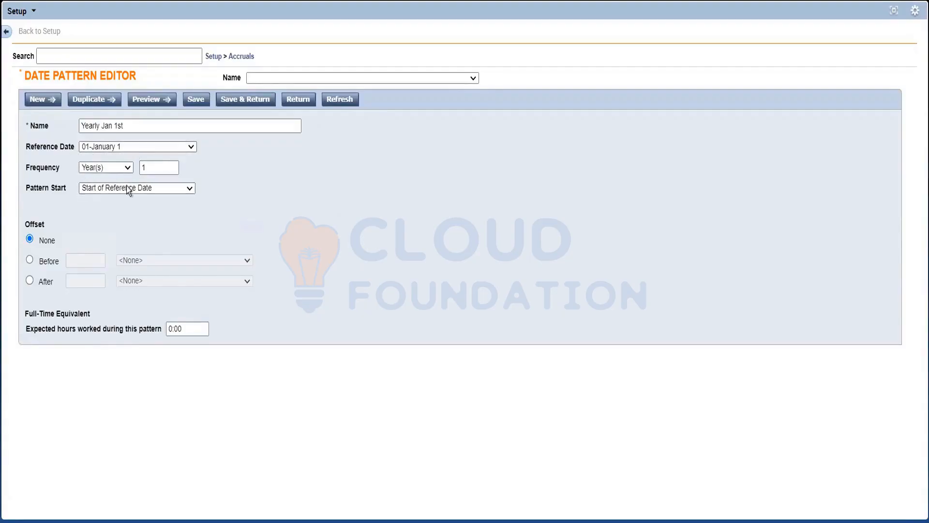
left_click(101, 169)
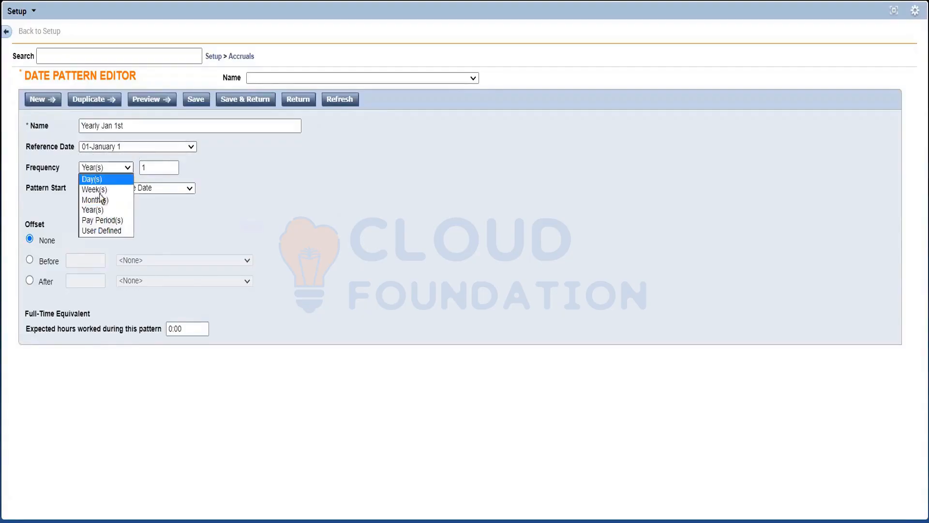
left_click(158, 217)
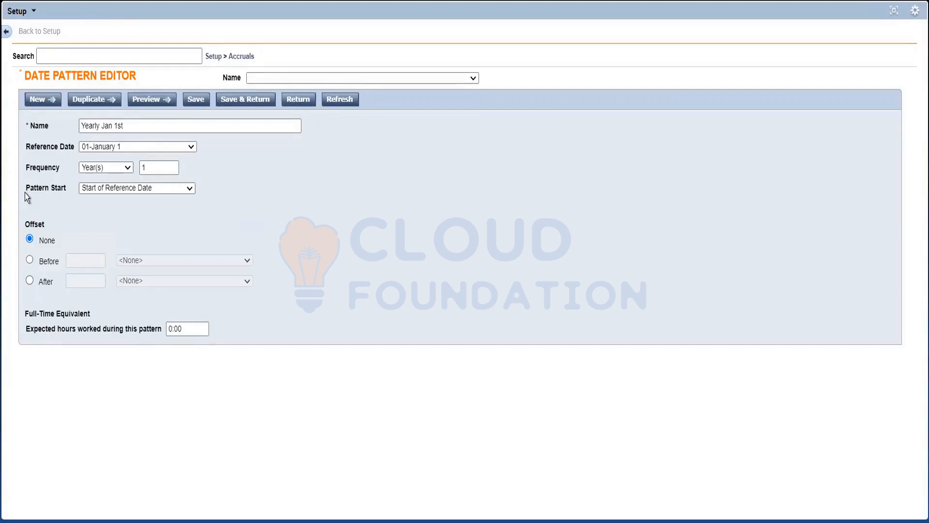
Rename the date pattern as One Time DOH.
left_click_drag(132, 131, 60, 126)
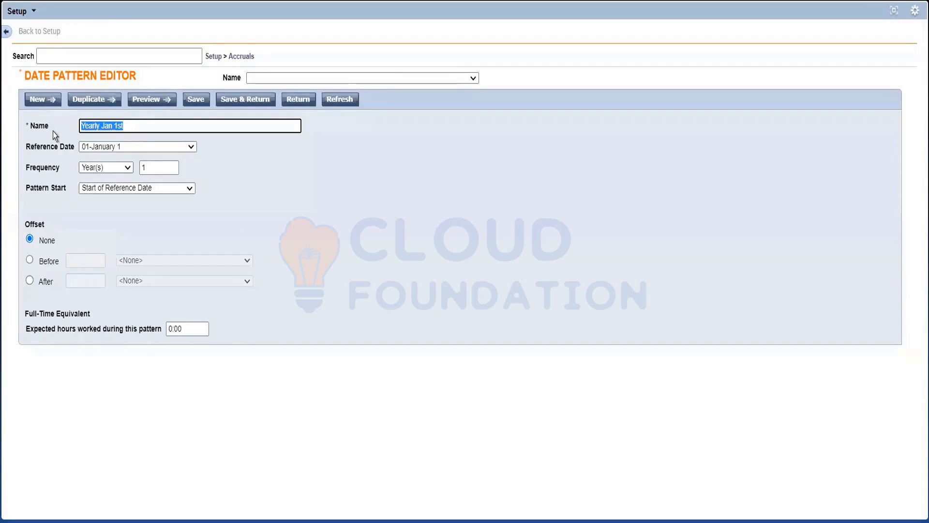
type("1st ")
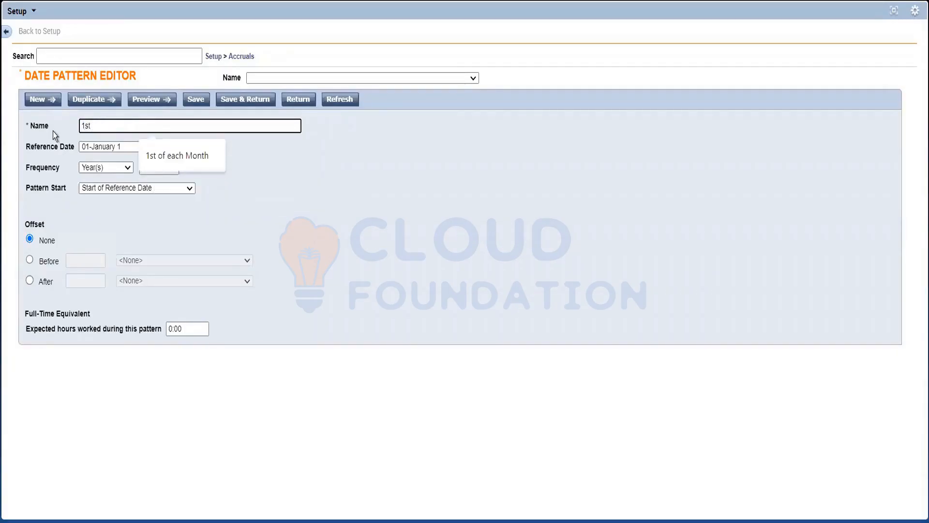
type("o")
key("BackSpace")
key("BackSpace")
key("BackSpace")
key("BackSpace")
key("BackSpace")
type("O")
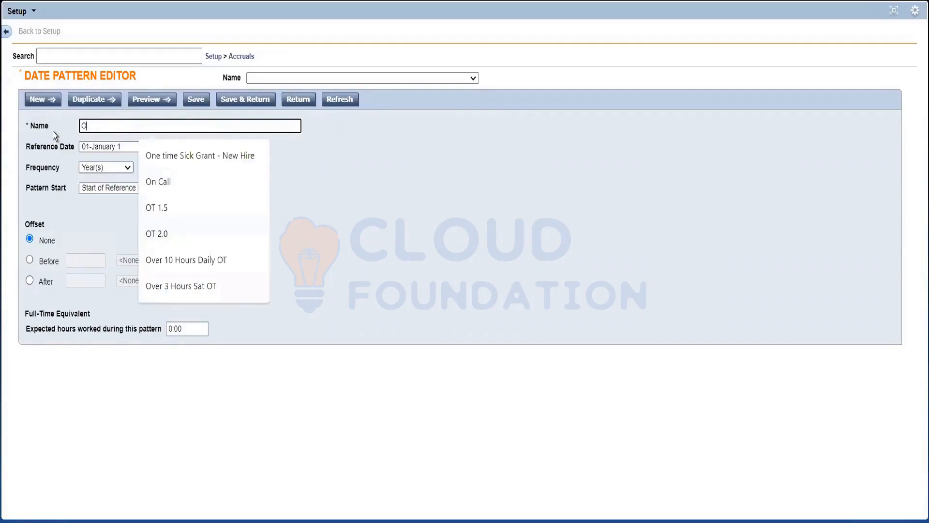
type("ne Time")
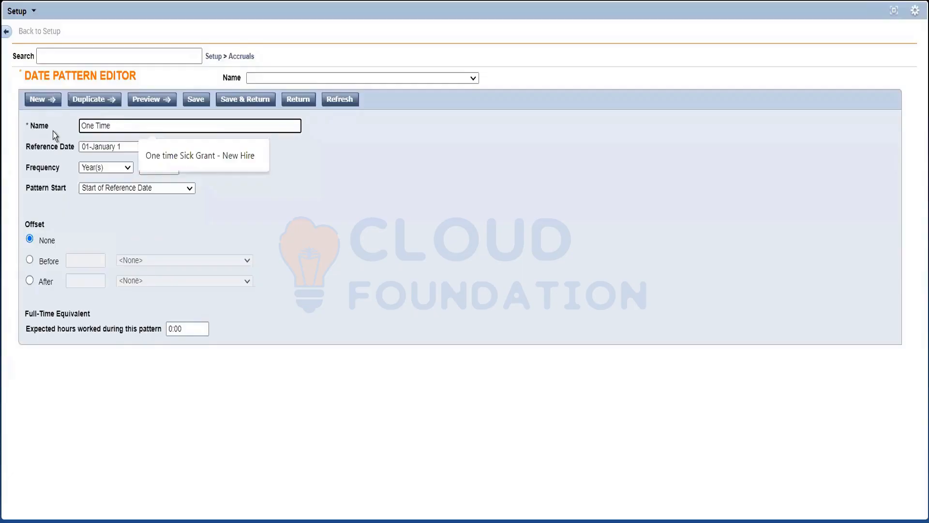
type(" DOH")
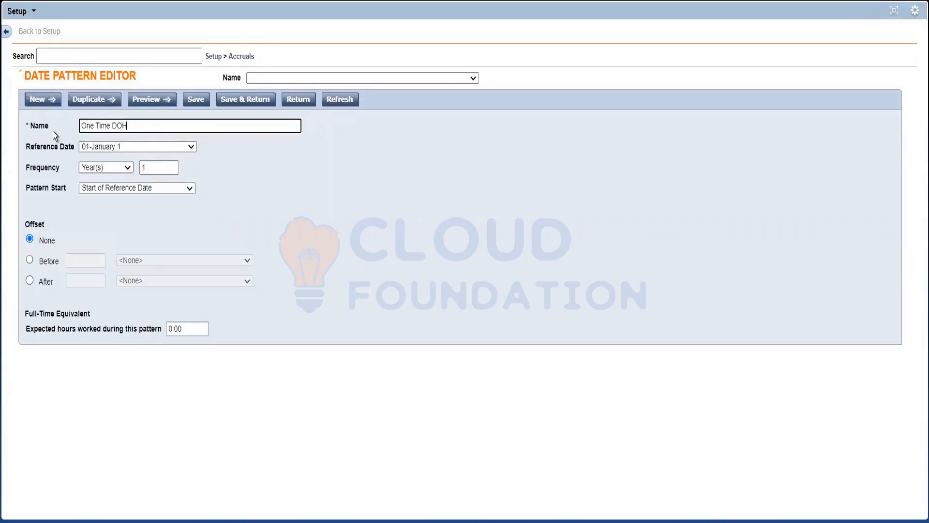
left_click(309, 243)
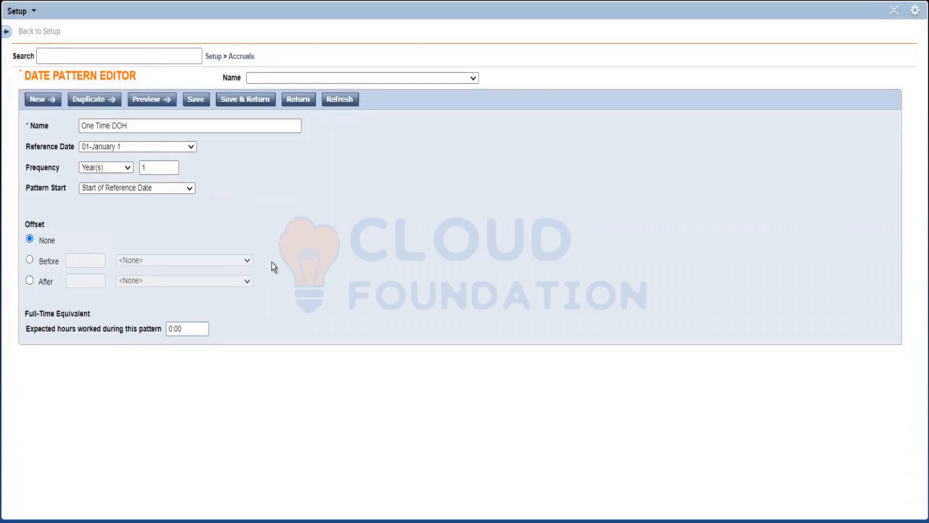
Set the date pattern's reference date to Hire Date.
left_click(176, 150)
scroll(169, 239, "down", 10)
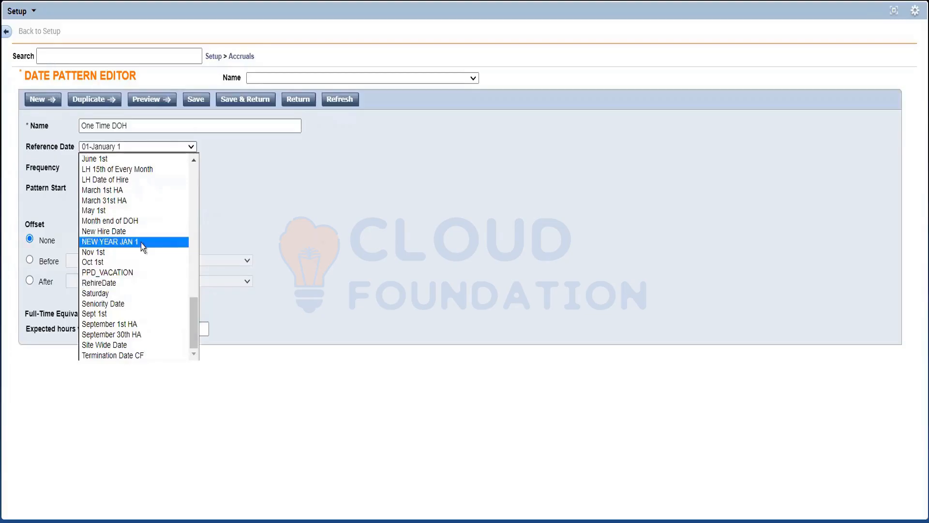
scroll(140, 243, "up", 4)
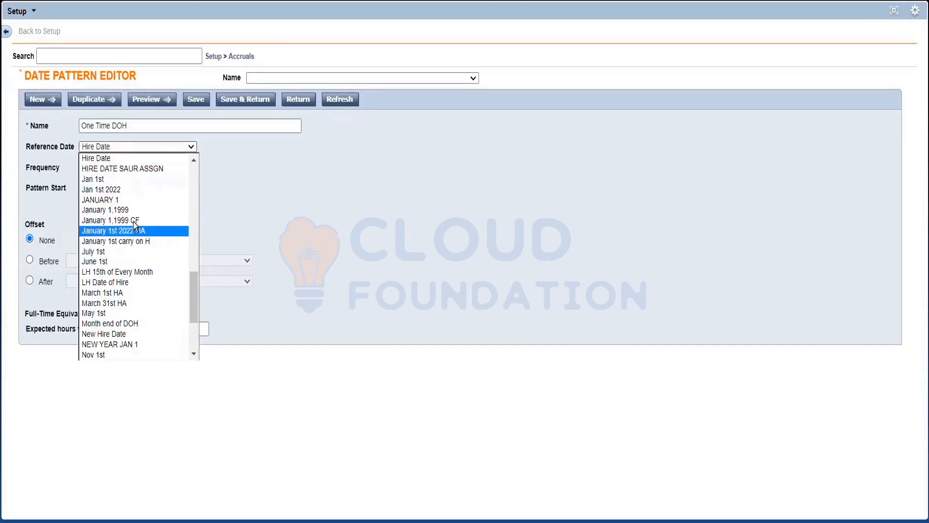
left_click(126, 158)
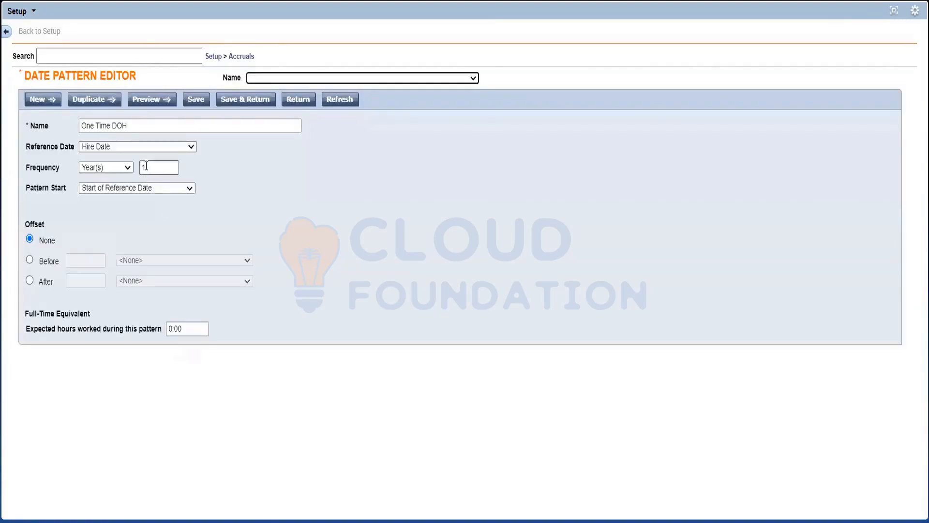
Set the date pattern's frequency unit to Month(s) and review the available frequency units.
left_click(111, 168)
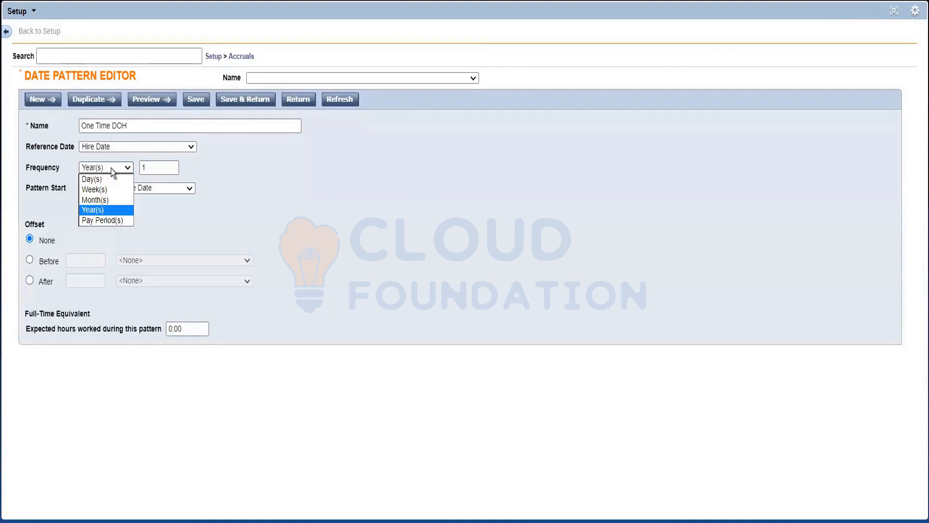
left_click(112, 167)
left_click(239, 209)
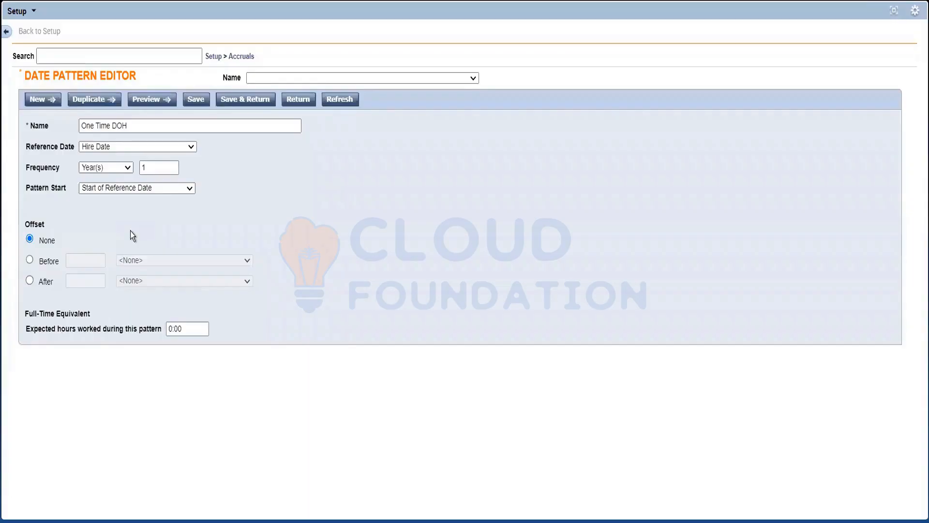
left_click(97, 167)
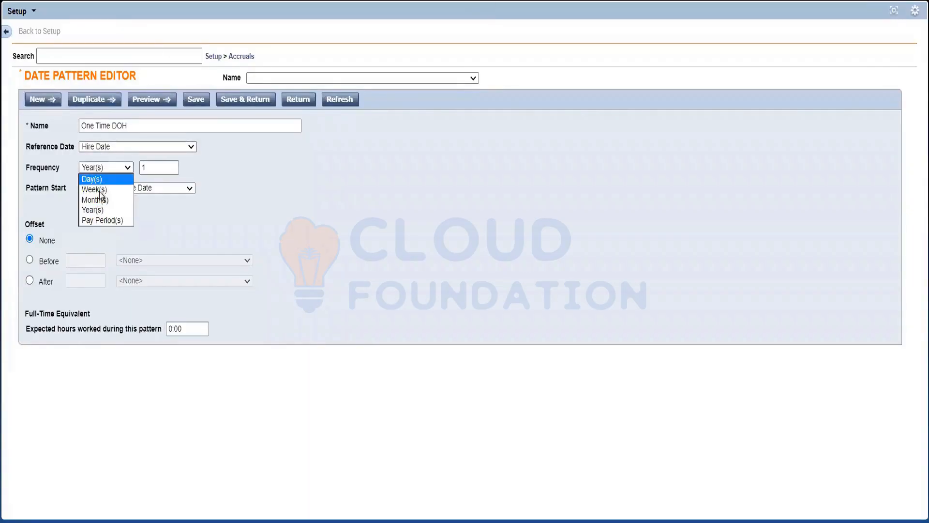
left_click(104, 201)
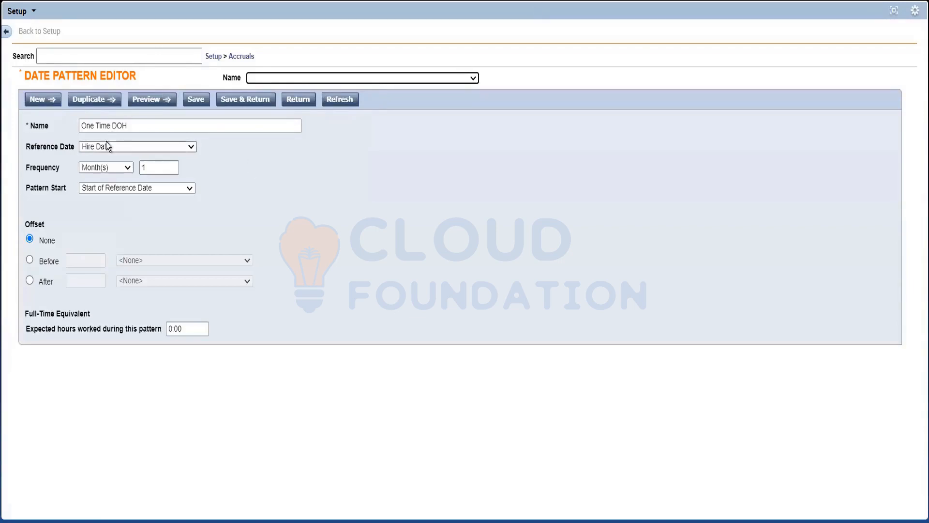
left_click(107, 169)
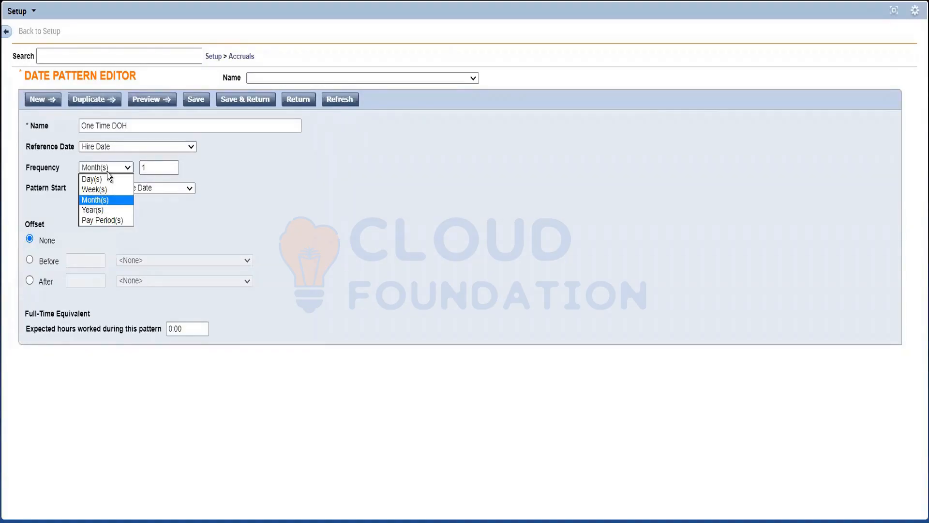
left_click(156, 123)
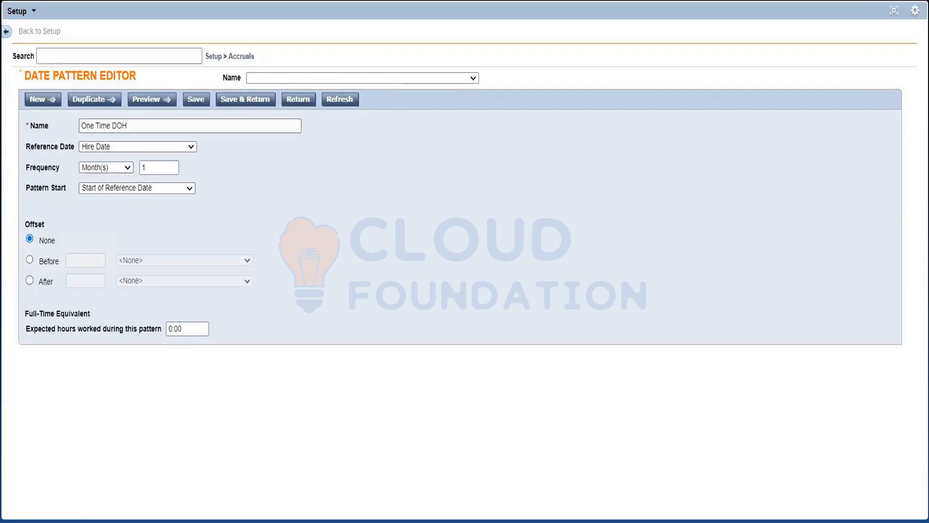
Review the list of Accruals setup components, from Accrual Profiles through Accrual Codes.
left_click(249, 57)
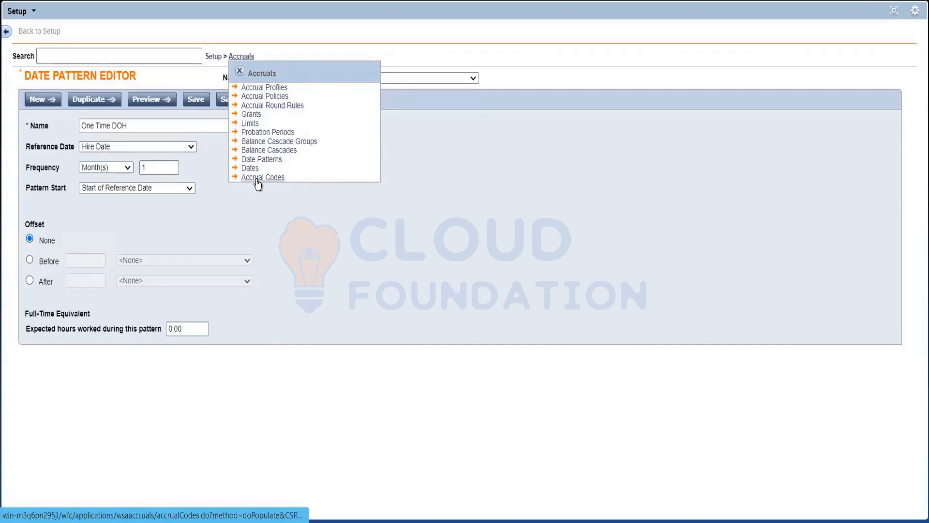
left_click(239, 72)
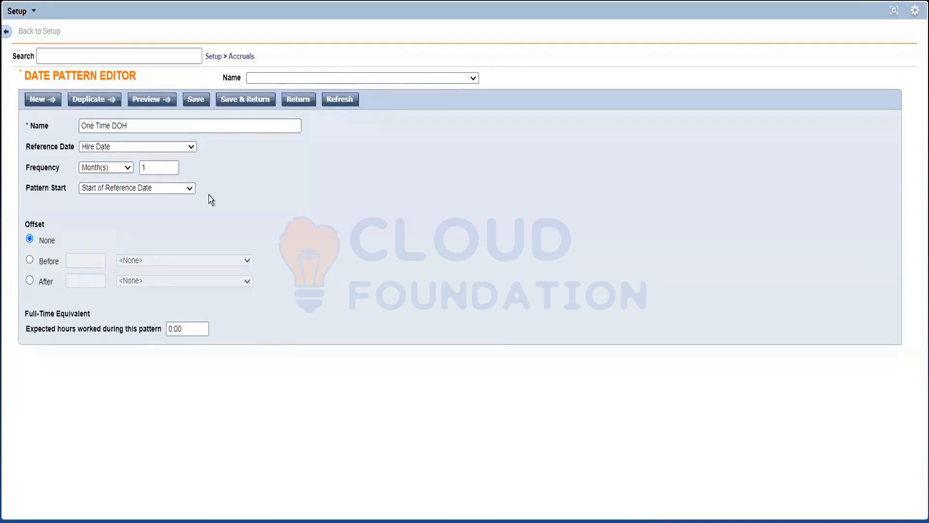
left_click(241, 57)
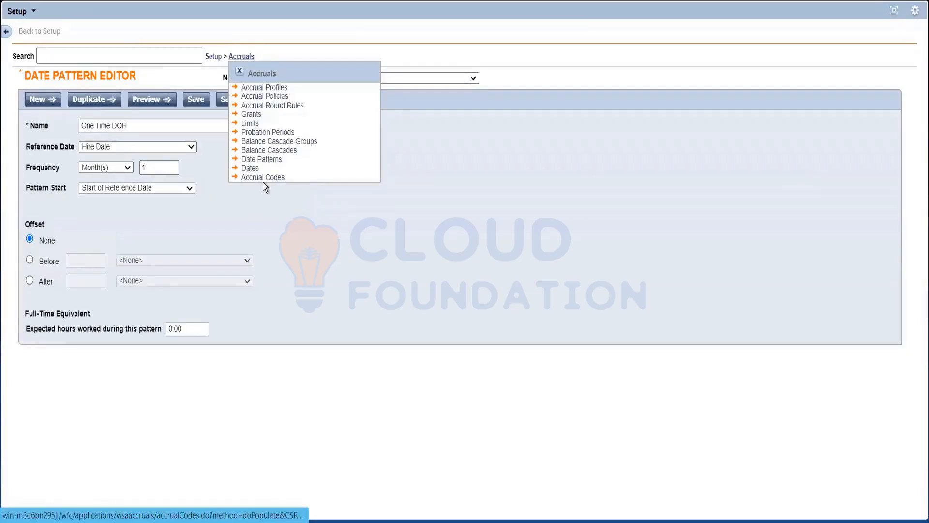